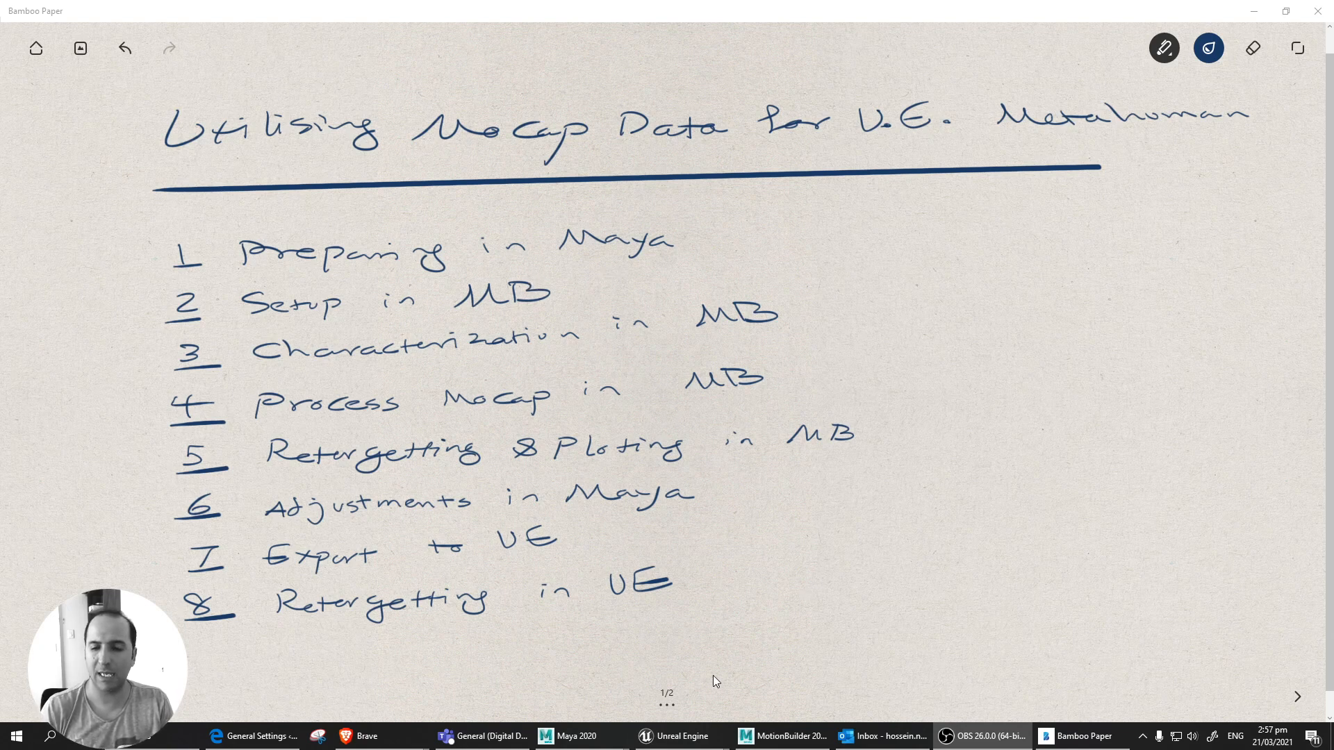
Switch to Maya and examine the robed character mesh and its skeleton from several angles.
{"action": "mouse_move", "coordinate": [570, 735]}
{"action": "left_click", "coordinate": [603, 689]}
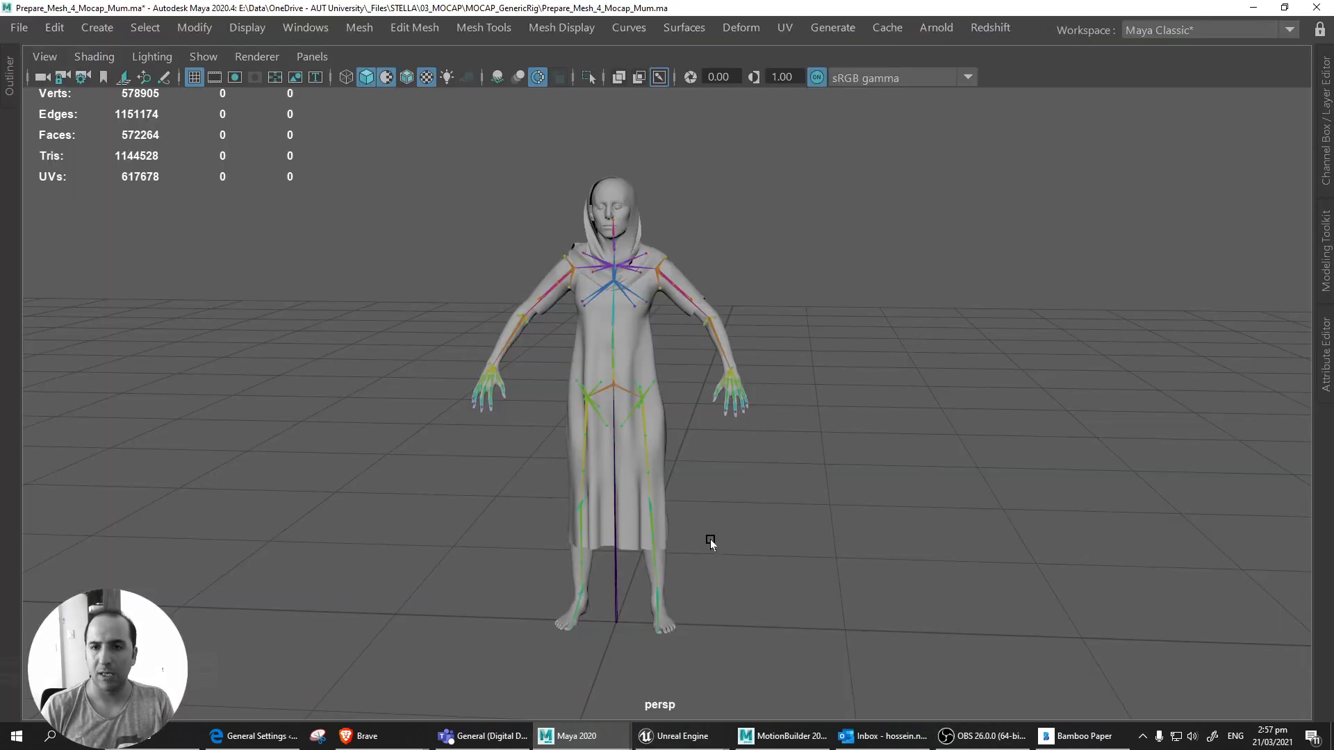
{"action": "mouse_move", "coordinate": [682, 473]}
{"action": "left_mouse_down", "text": "alt"}
{"action": "mouse_move", "coordinate": [653, 465]}
{"action": "mouse_move", "coordinate": [738, 461]}
{"action": "mouse_move", "coordinate": [637, 460]}
{"action": "mouse_move", "coordinate": [727, 465]}
{"action": "mouse_move", "coordinate": [653, 466]}
{"action": "mouse_move", "coordinate": [706, 468]}
{"action": "mouse_move", "coordinate": [678, 465]}
{"action": "left_mouse_up", "text": "alt"}
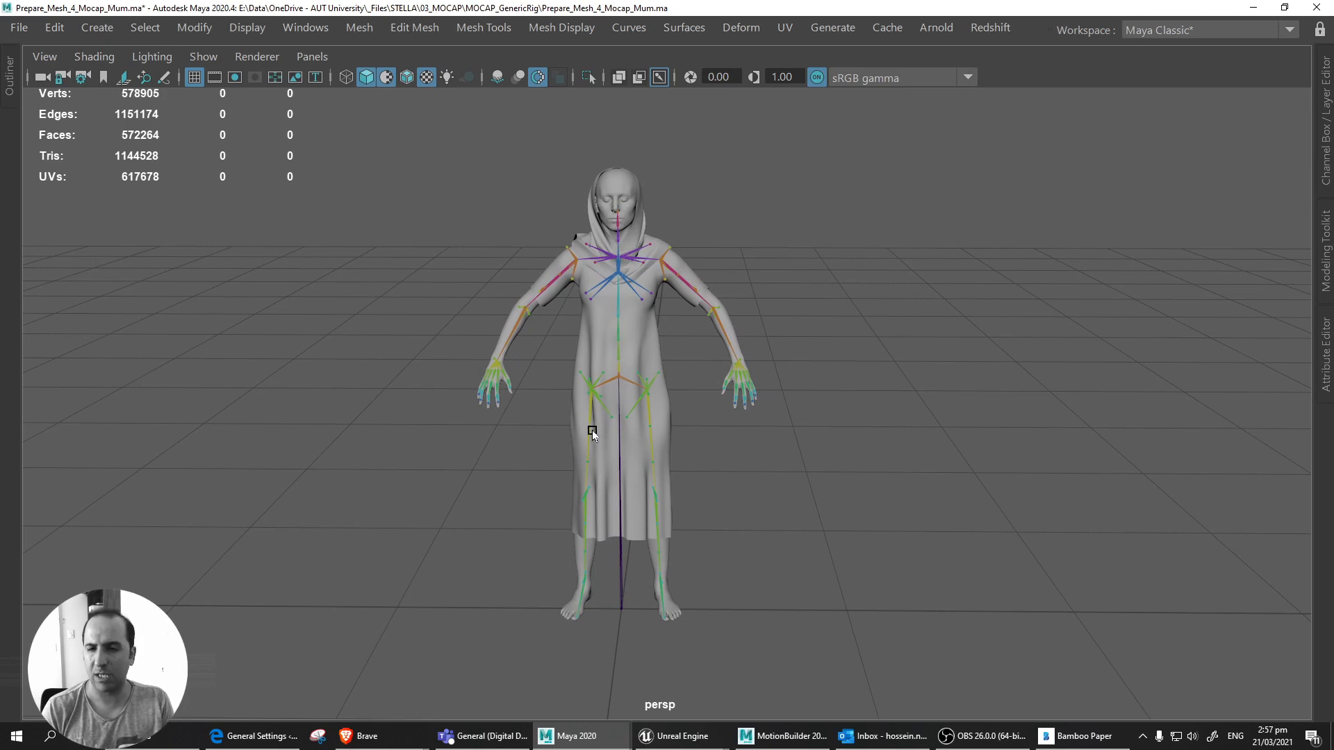
{"action": "left_click_drag", "start_coordinate": [720, 530], "coordinate": [659, 535], "text": "alt"}
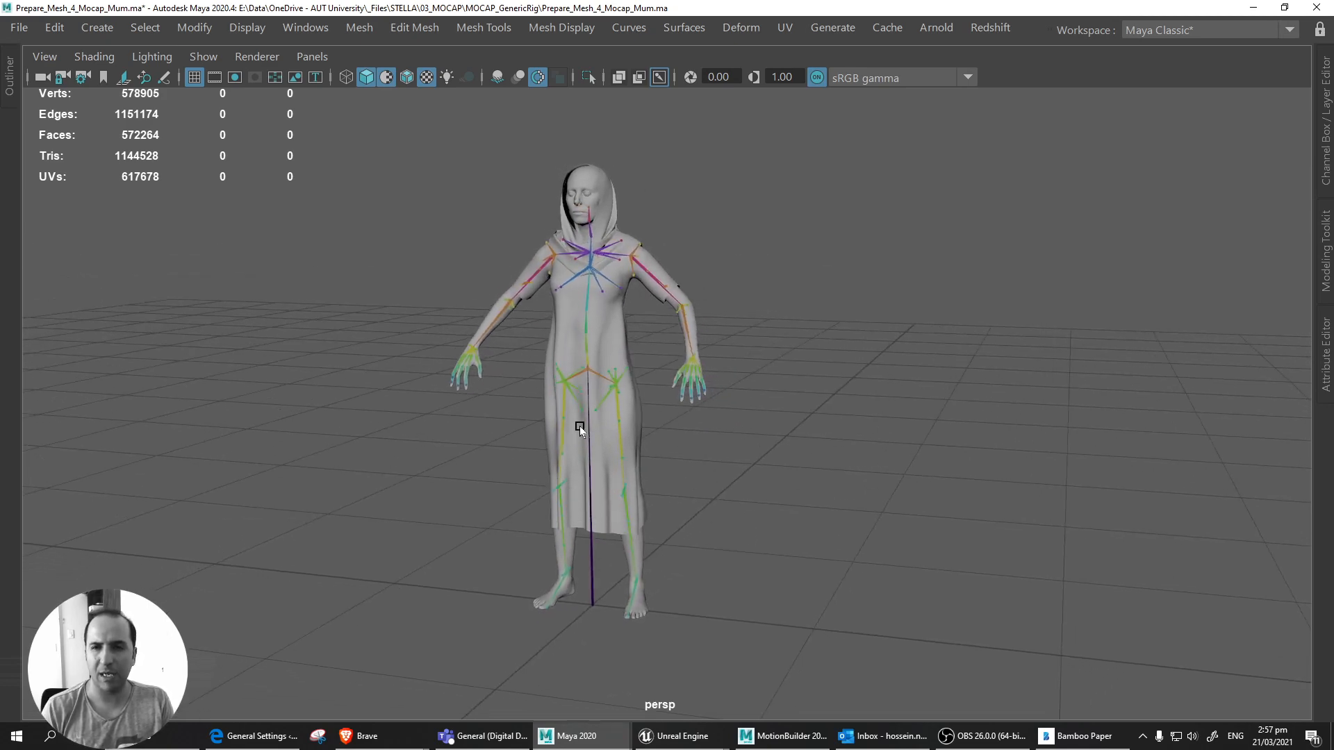
{"action": "left_click_drag", "start_coordinate": [579, 426], "coordinate": [598, 423], "text": "alt"}
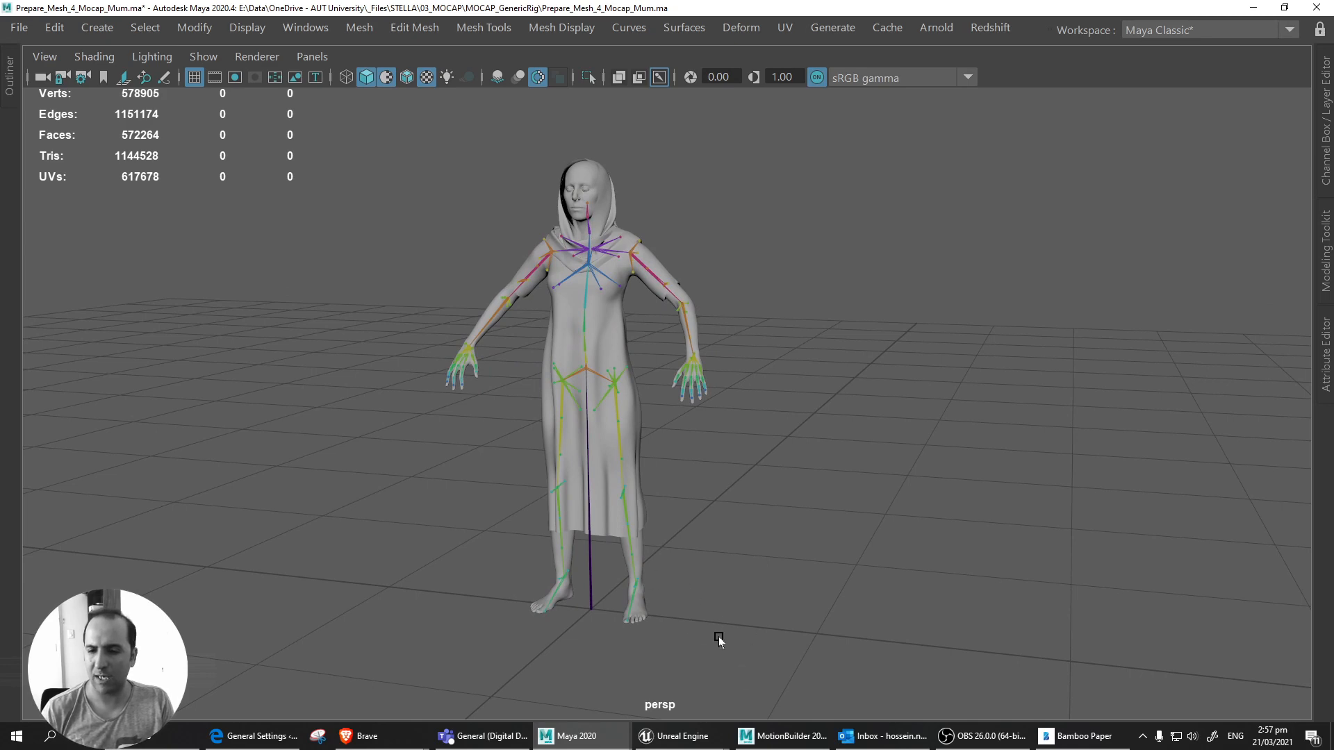
Switch to MotionBuilder and scrub the mocap take to about frame 200 to review the character's motion.
{"action": "key", "text": "alt+Tab"}
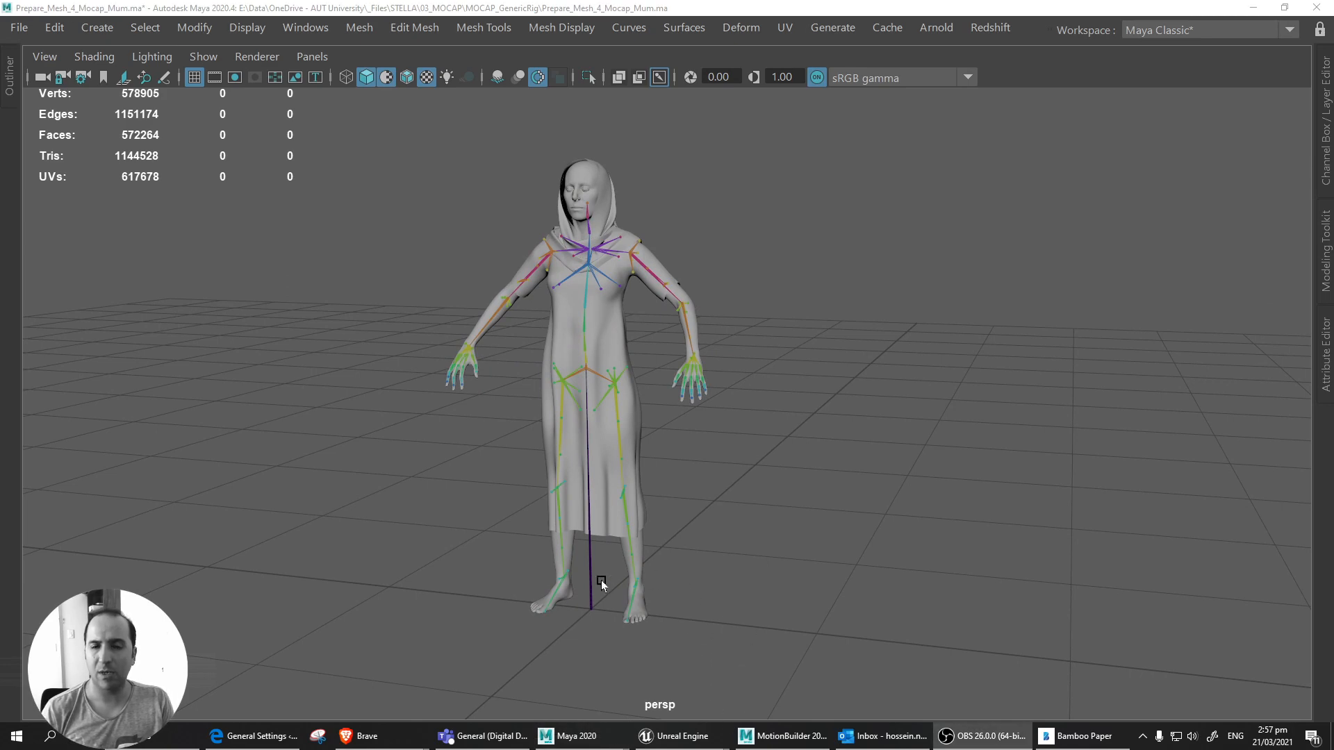
{"action": "key", "text": "alt+Tab"}
{"action": "key", "text": "alt+Tab"}
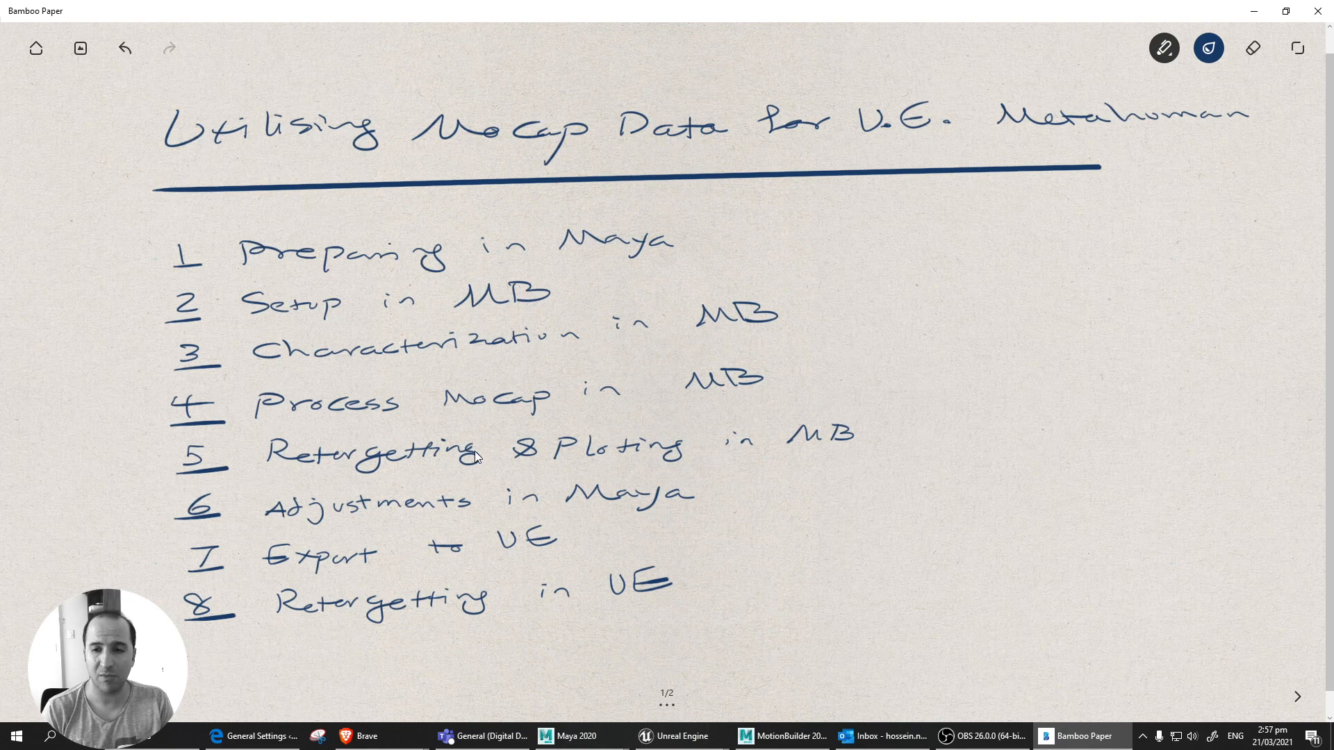
{"action": "left_click", "coordinate": [792, 737]}
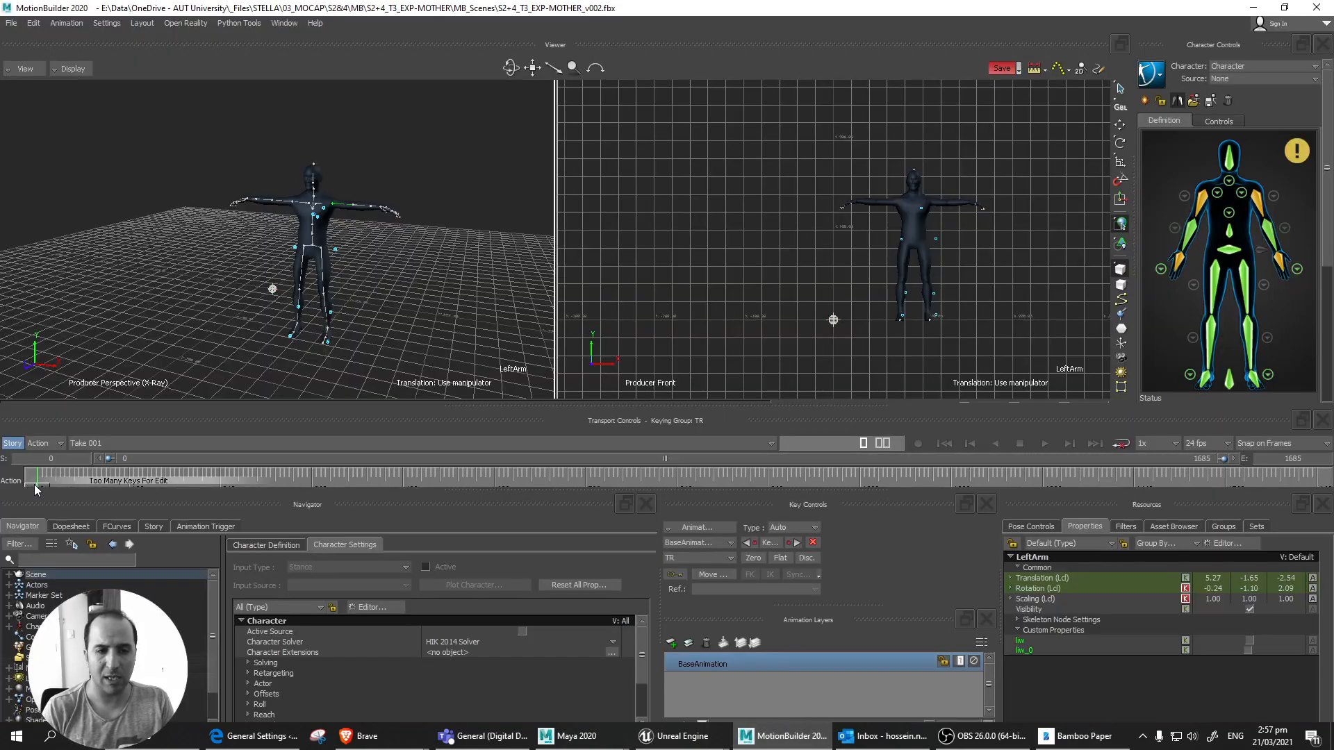
{"action": "mouse_move", "coordinate": [33, 482]}
{"action": "left_mouse_down"}
{"action": "mouse_move", "coordinate": [700, 486]}
{"action": "mouse_move", "coordinate": [185, 482]}
{"action": "left_mouse_up"}
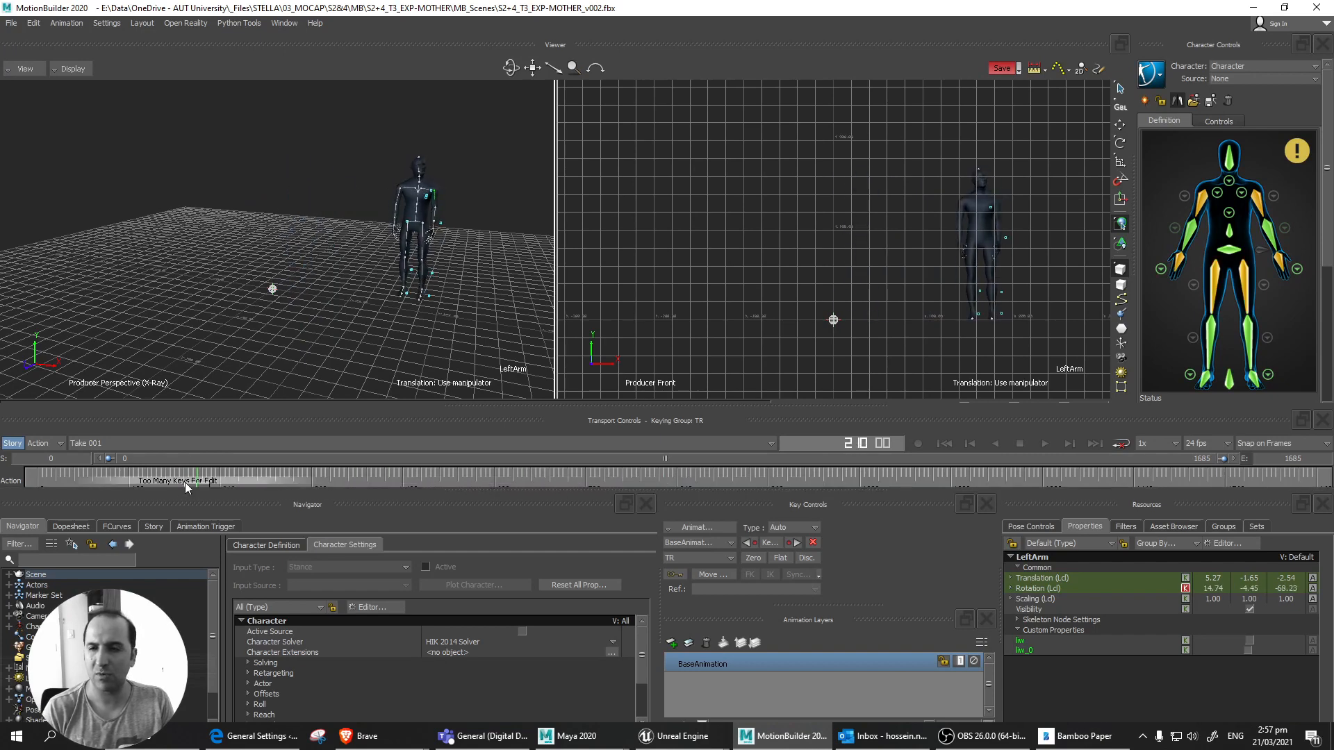
{"action": "key", "text": "alt+Tab"}
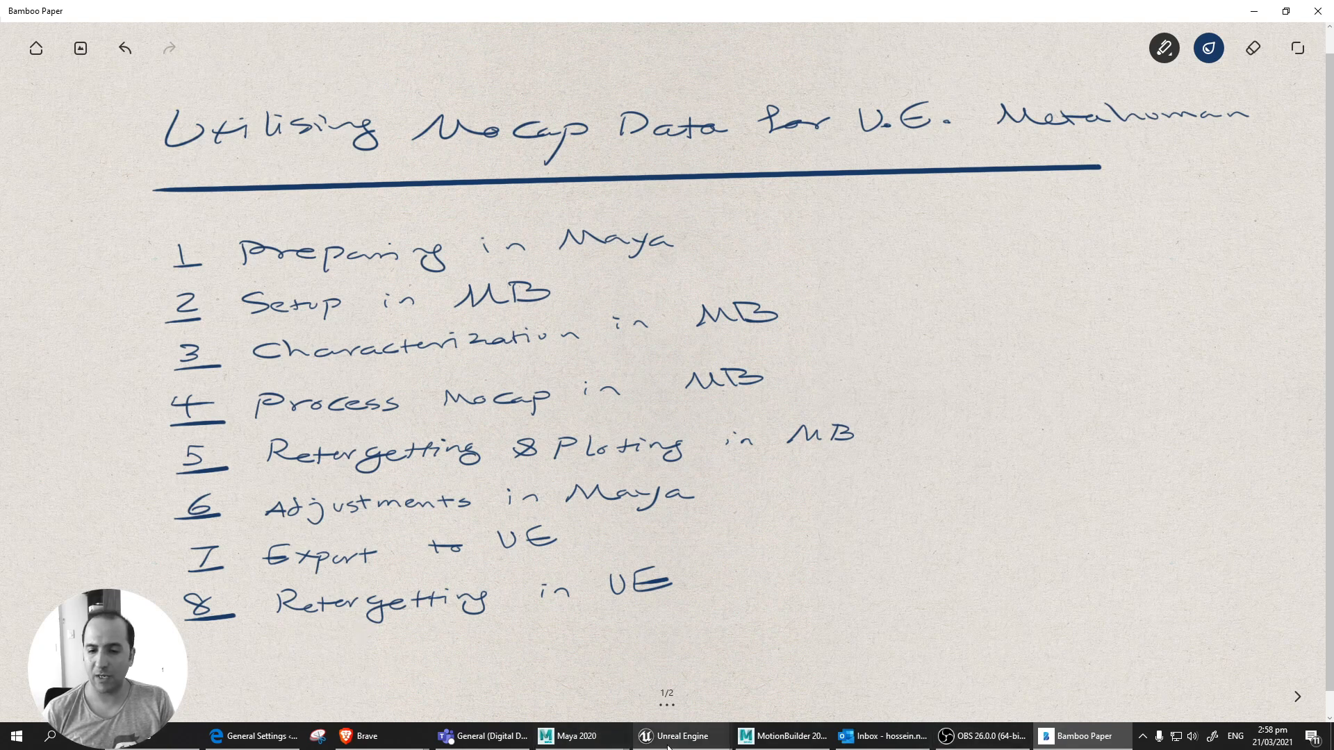
Switch to Unreal Engine, reposition the metahuman_base_skel editor window over the level and enlarge it.
{"action": "mouse_move", "coordinate": [671, 744]}
{"action": "left_click", "coordinate": [636, 705]}
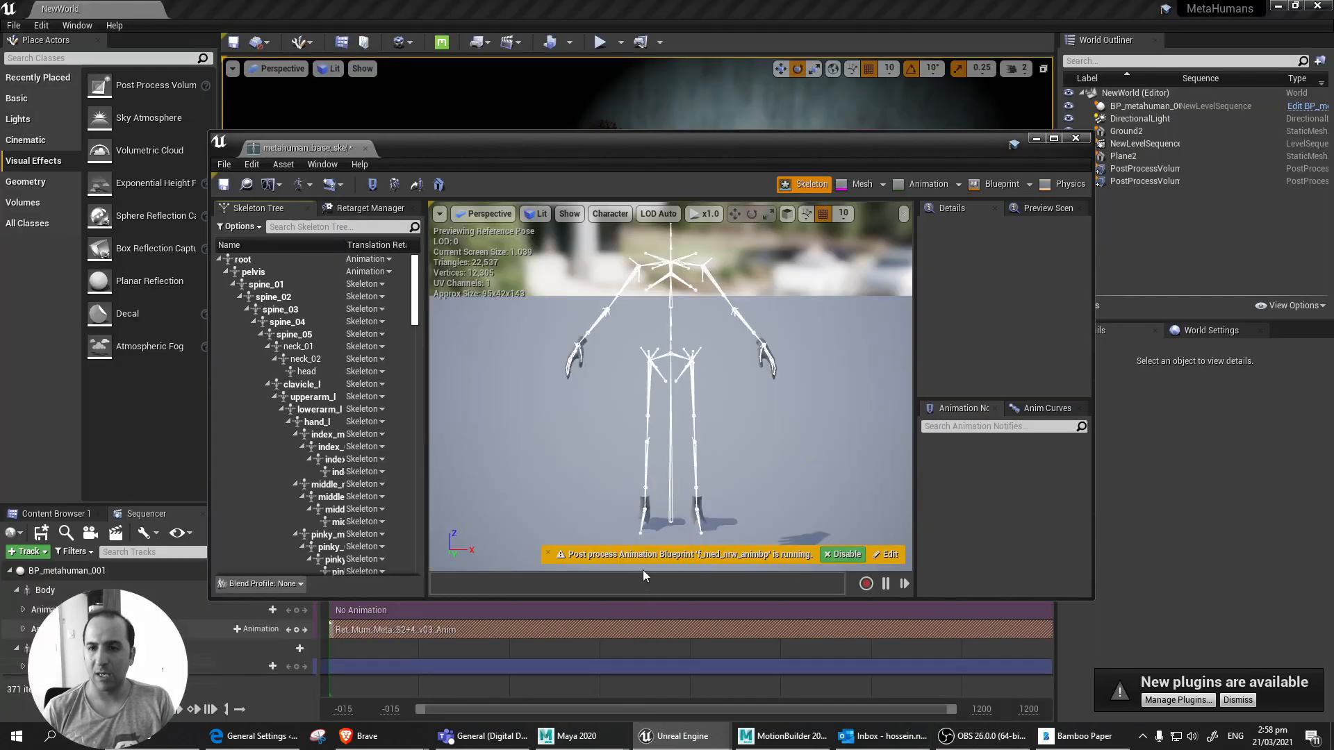
{"action": "left_click_drag", "start_coordinate": [900, 156], "coordinate": [549, 379]}
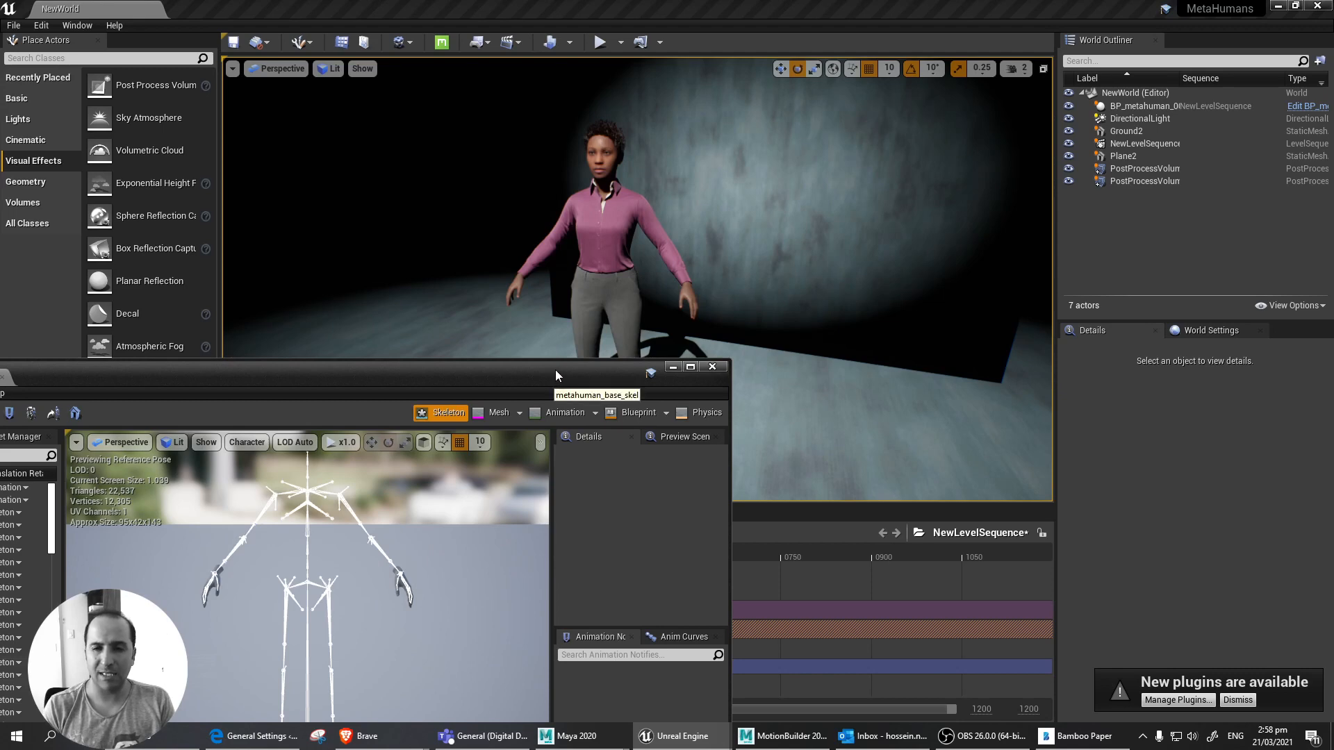
{"action": "left_click_drag", "start_coordinate": [548, 370], "coordinate": [1223, 405]}
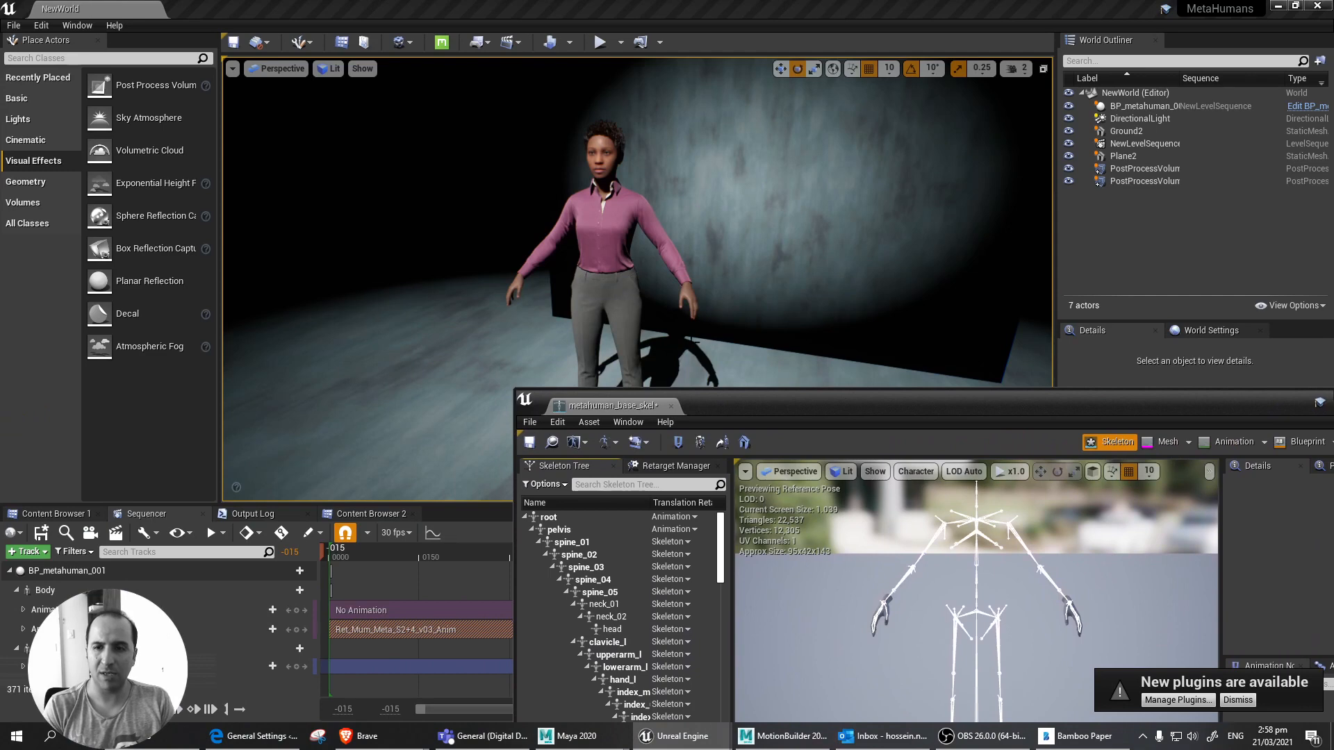
{"action": "left_click_drag", "start_coordinate": [765, 397], "coordinate": [430, 183]}
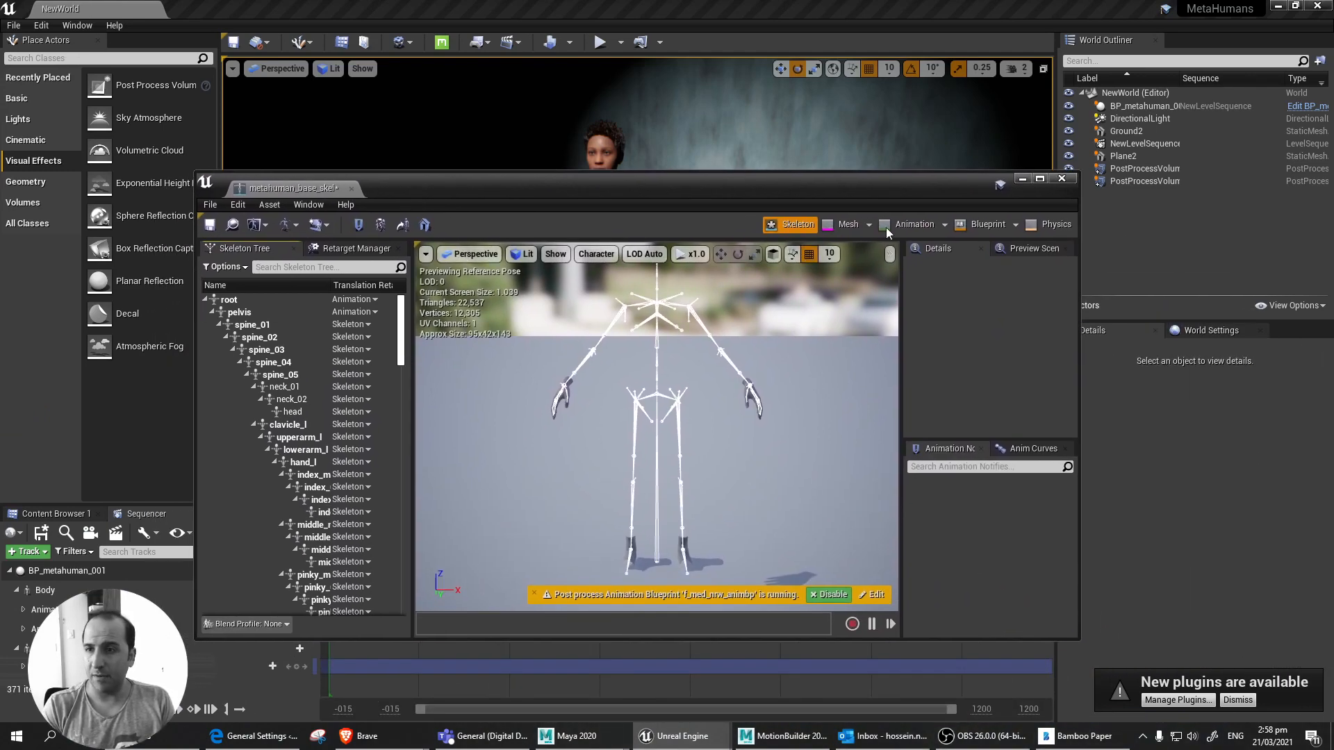
{"action": "left_click_drag", "start_coordinate": [939, 190], "coordinate": [786, 144]}
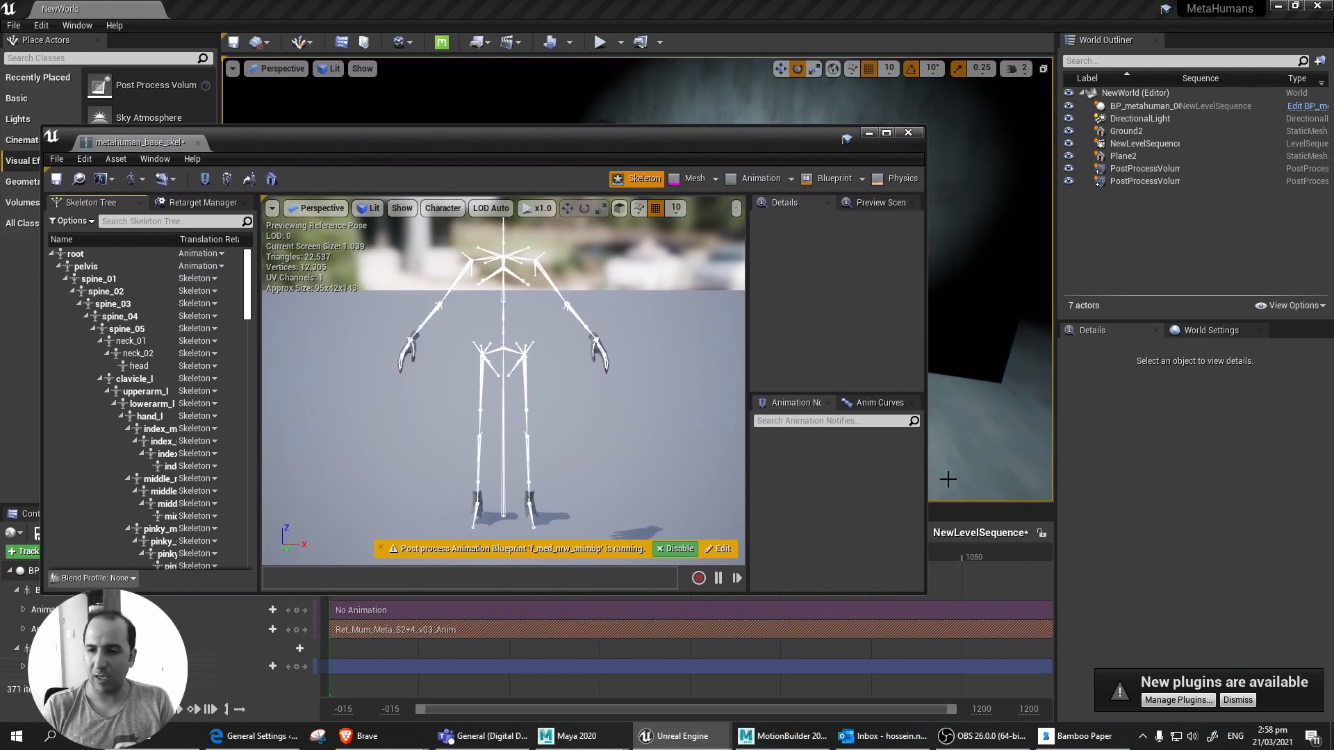
{"action": "left_click_drag", "start_coordinate": [924, 593], "coordinate": [1043, 646]}
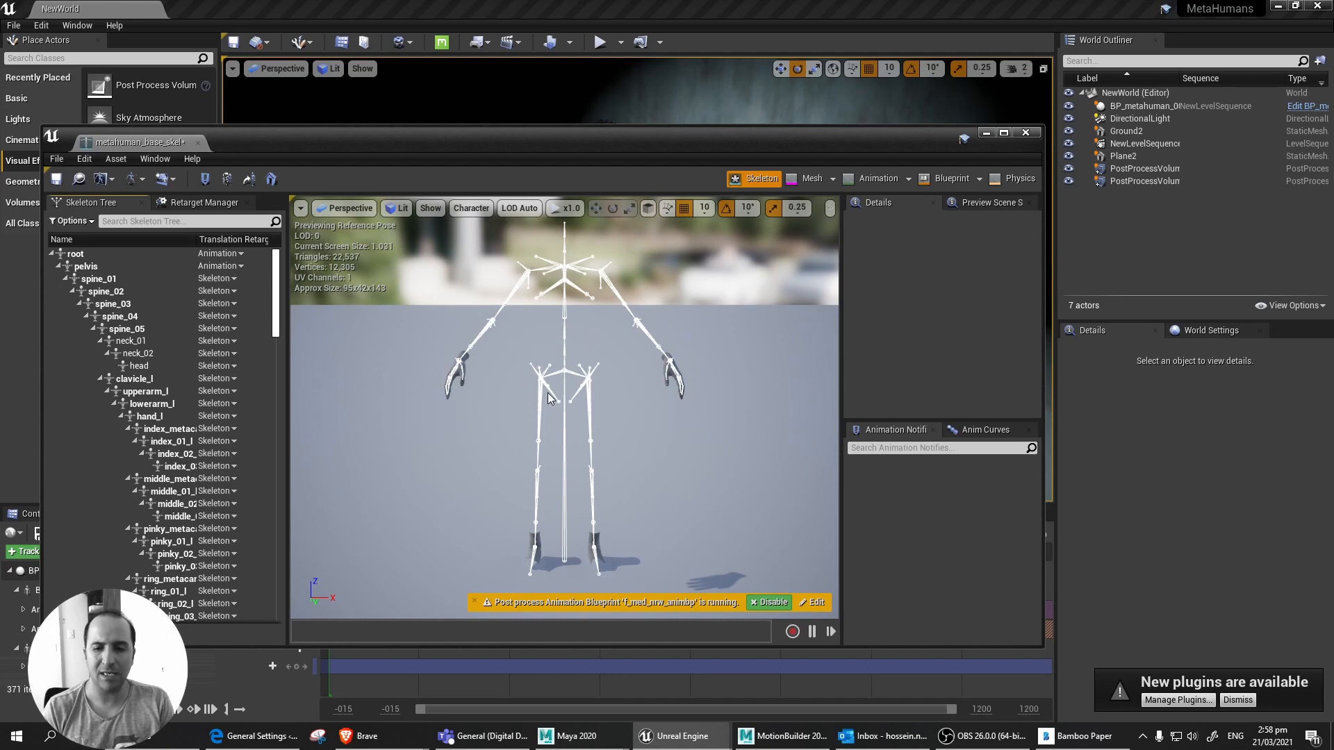
Switch to Maya, show only joints in the perspective view and select the skeleton's root joint.
{"action": "mouse_move", "coordinate": [589, 738]}
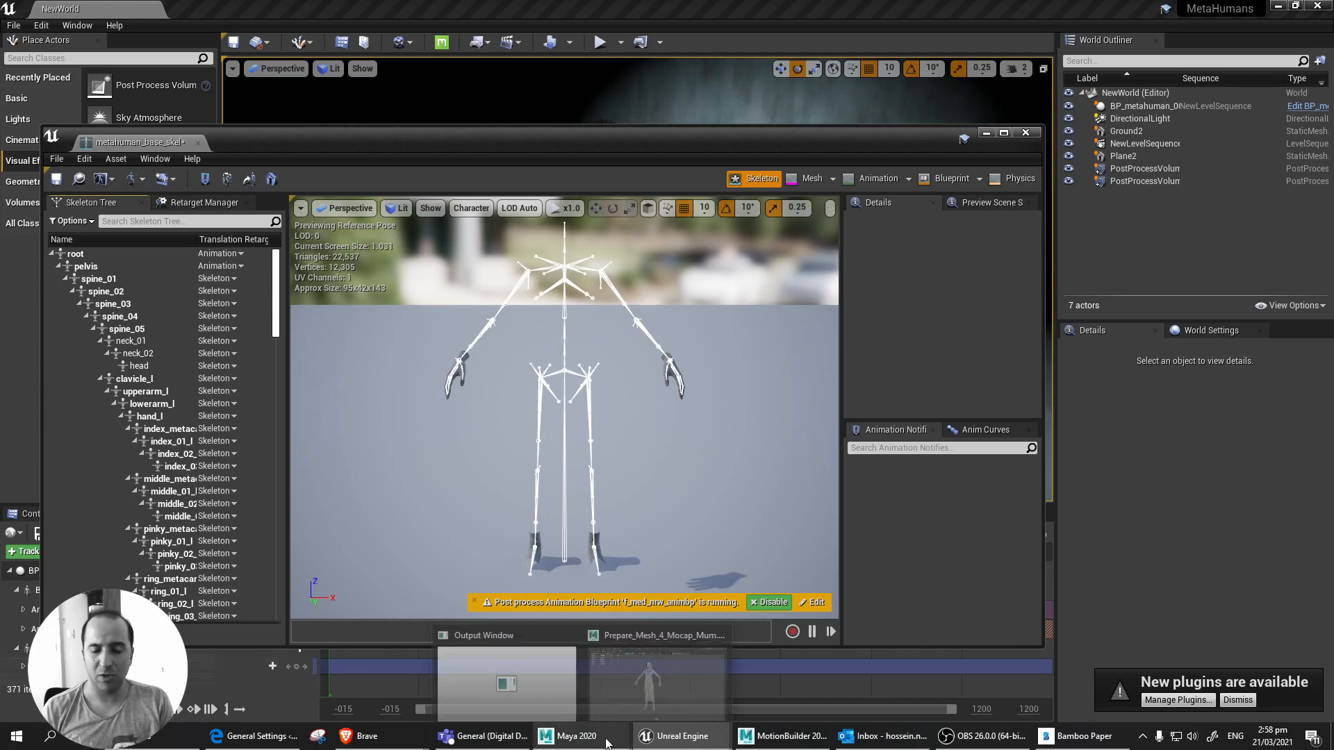
{"action": "left_click", "coordinate": [655, 681]}
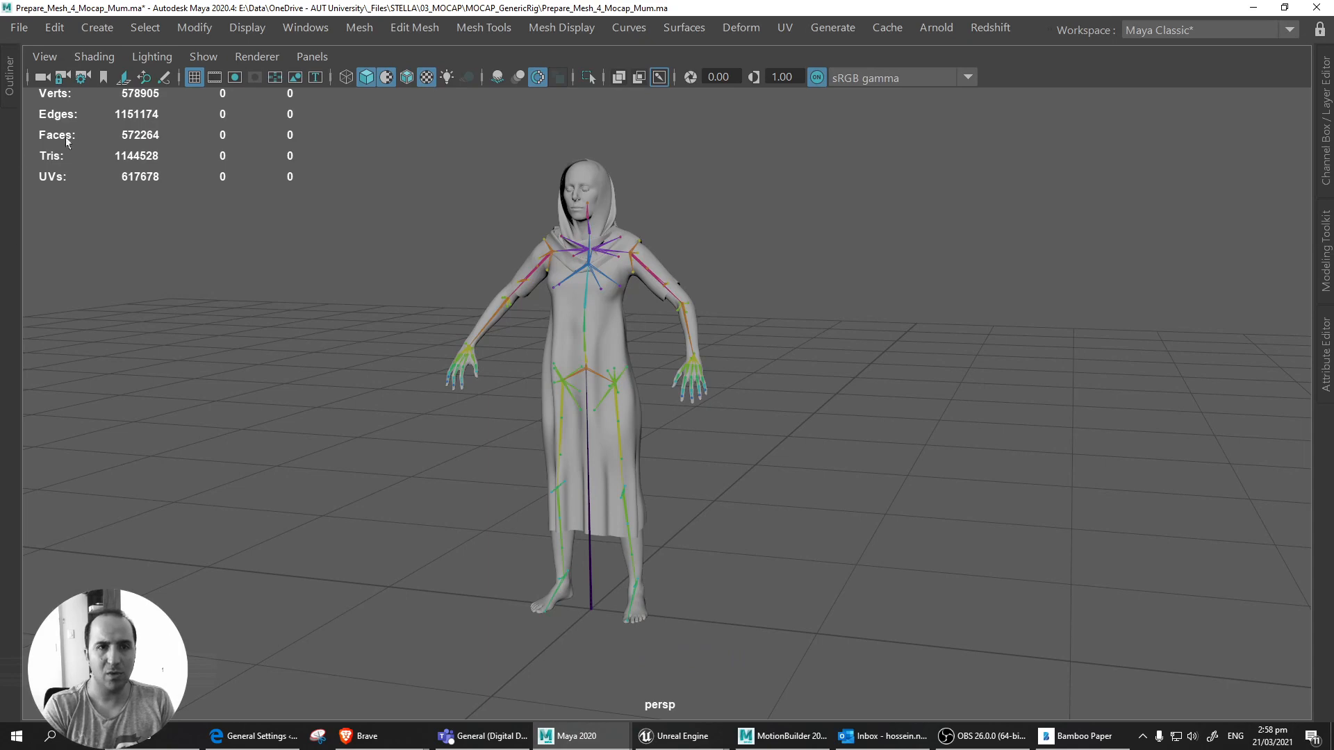
{"action": "left_click", "coordinate": [204, 57]}
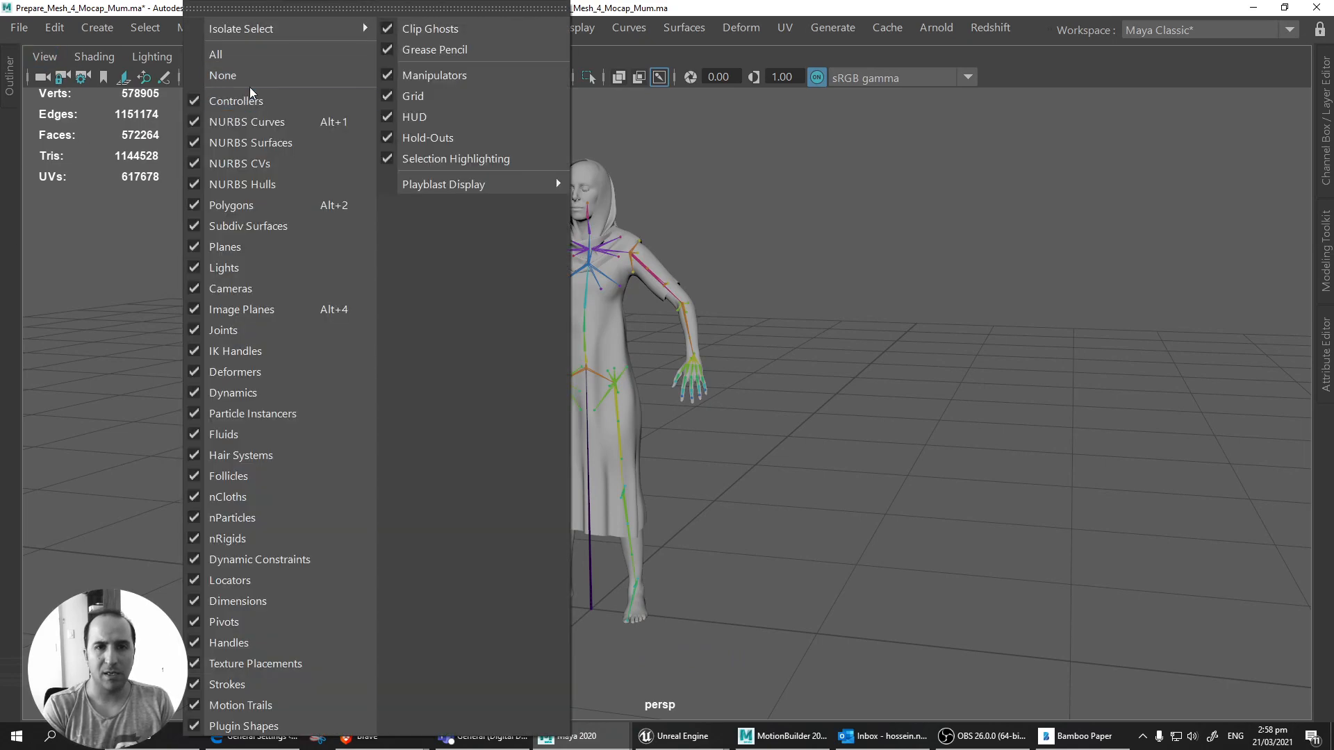
{"action": "left_click", "coordinate": [252, 75]}
{"action": "left_click", "coordinate": [203, 56]}
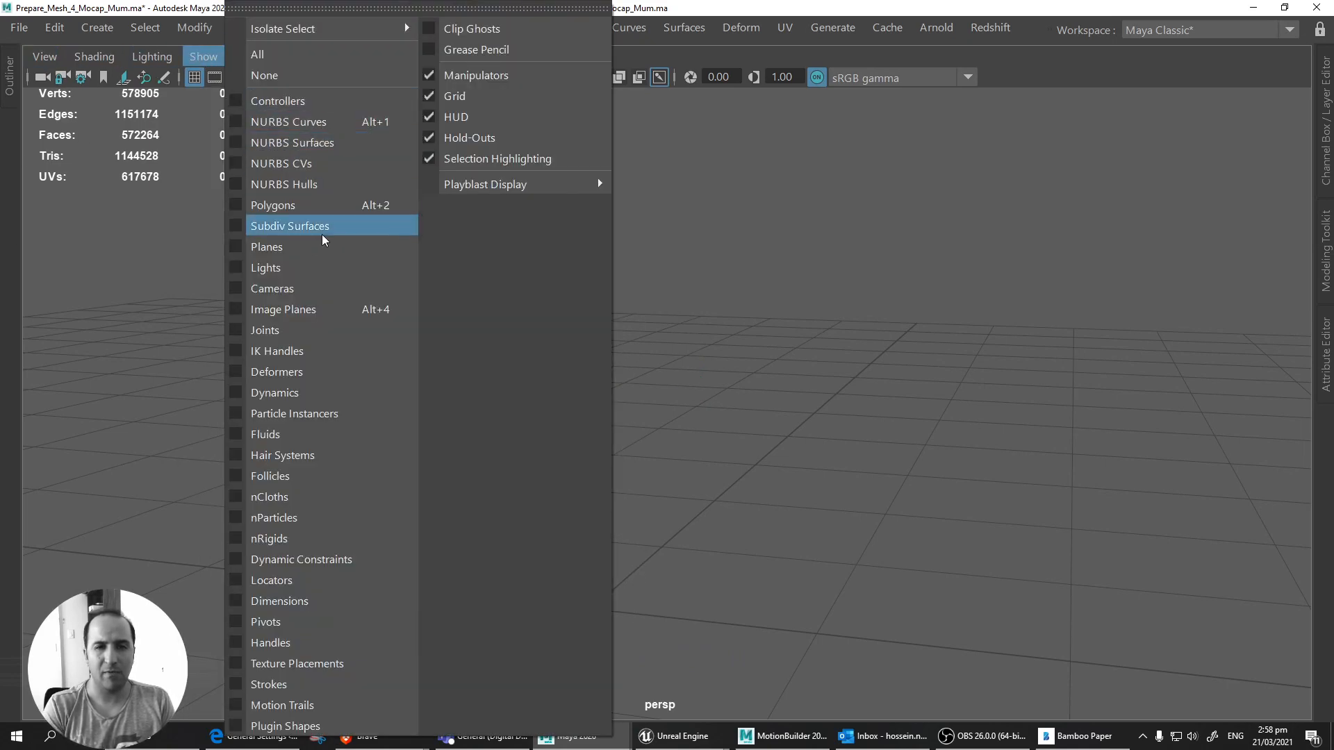
{"action": "left_click", "coordinate": [287, 331]}
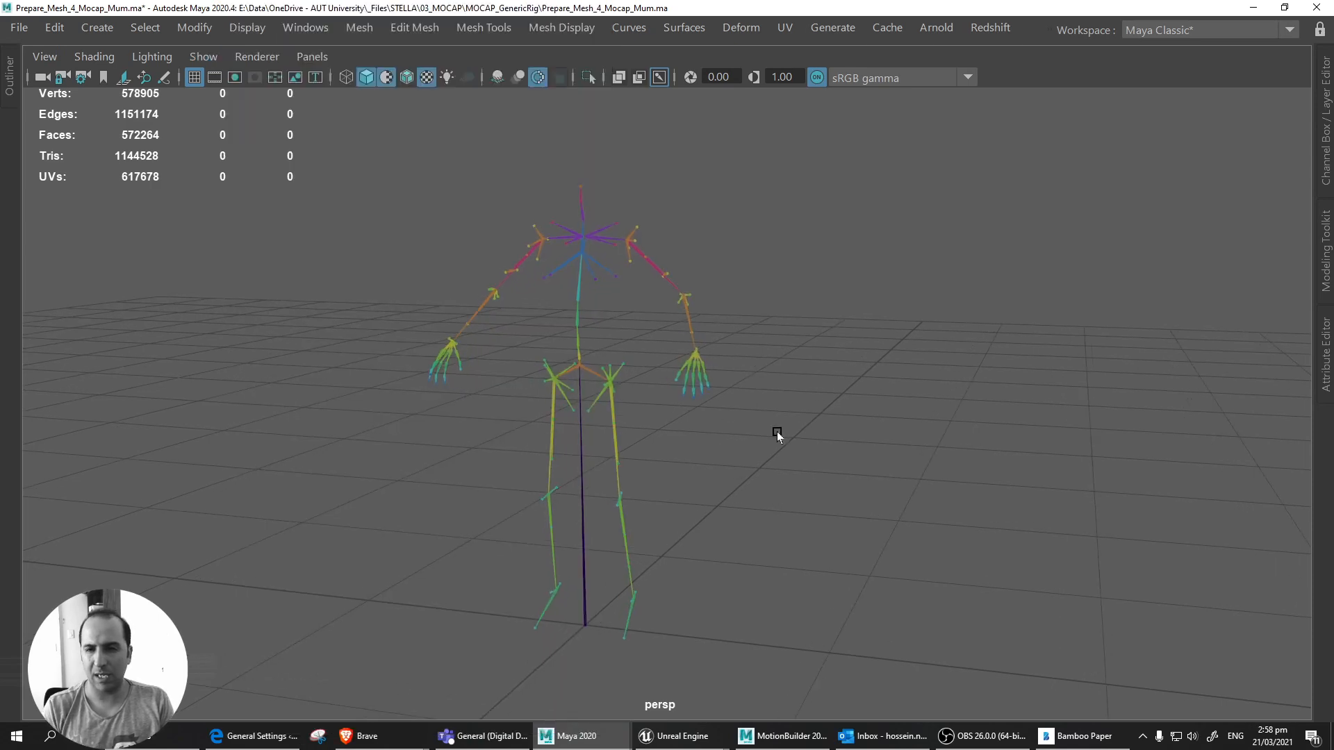
{"action": "left_click_drag", "start_coordinate": [644, 477], "coordinate": [678, 464], "text": "alt"}
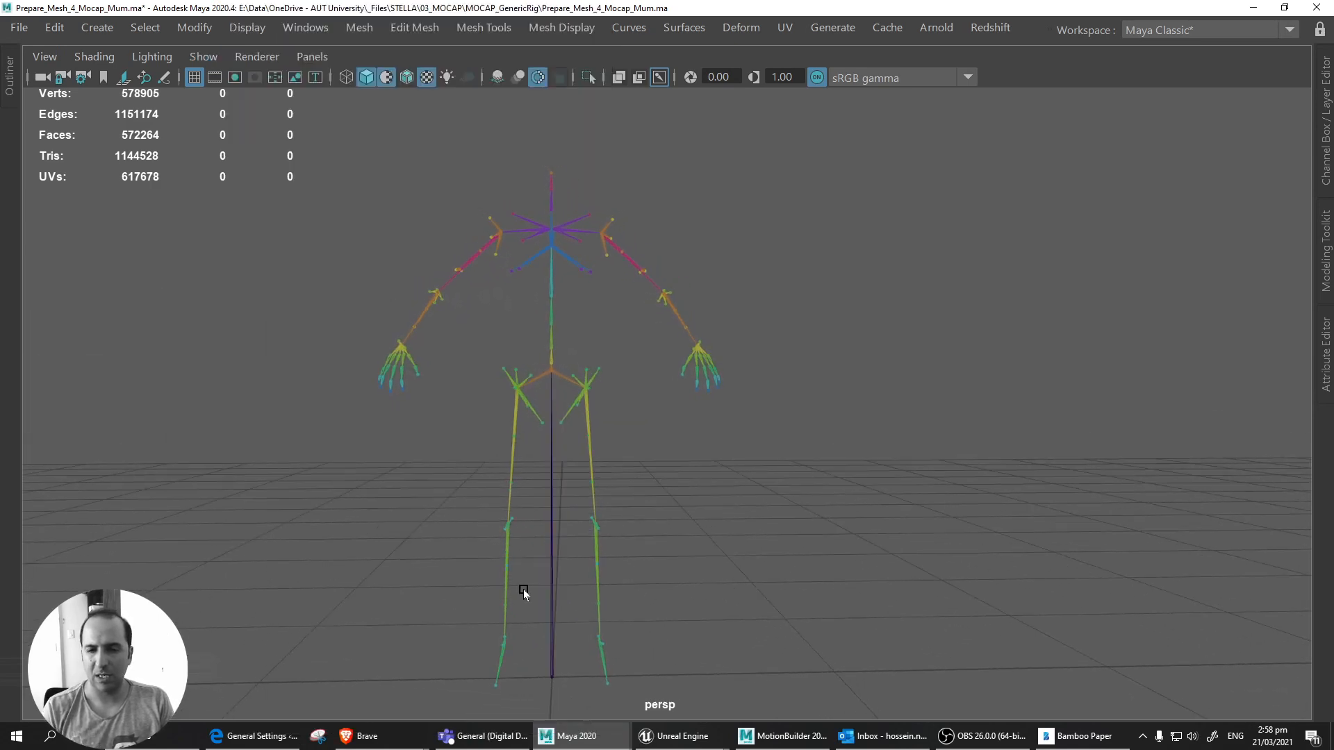
{"action": "left_click", "coordinate": [551, 628]}
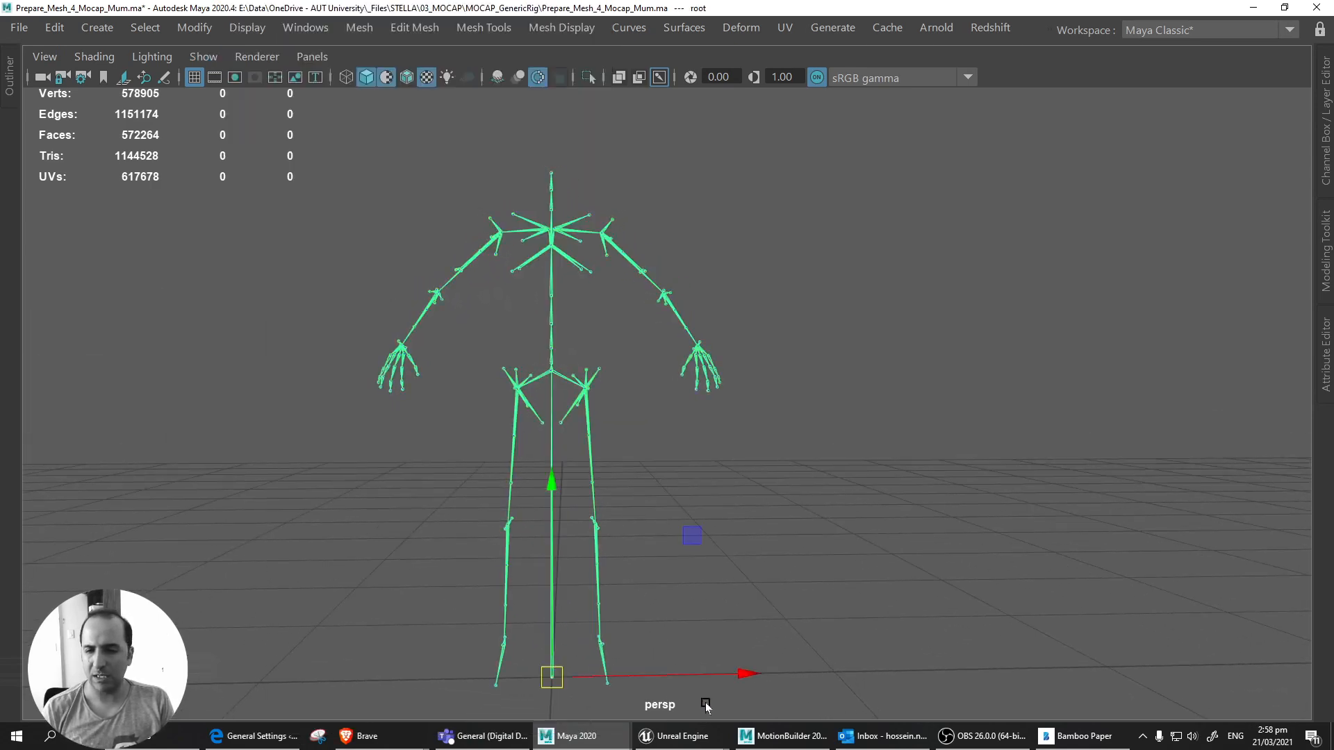
Compare the mocap character in MotionBuilder with metahuman_base_skel in Unreal Engine, closing the skeleton editor when finished.
{"action": "left_click", "coordinate": [787, 738]}
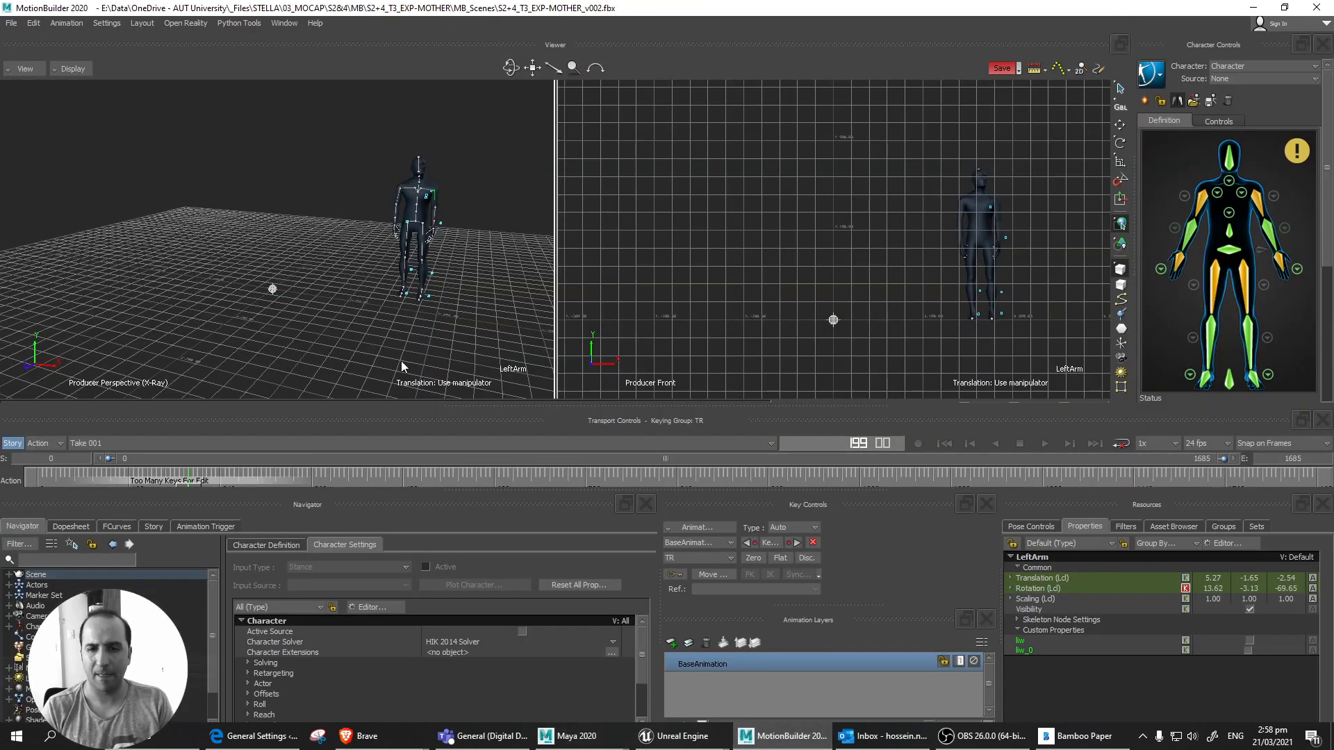
{"action": "mouse_move", "coordinate": [688, 735]}
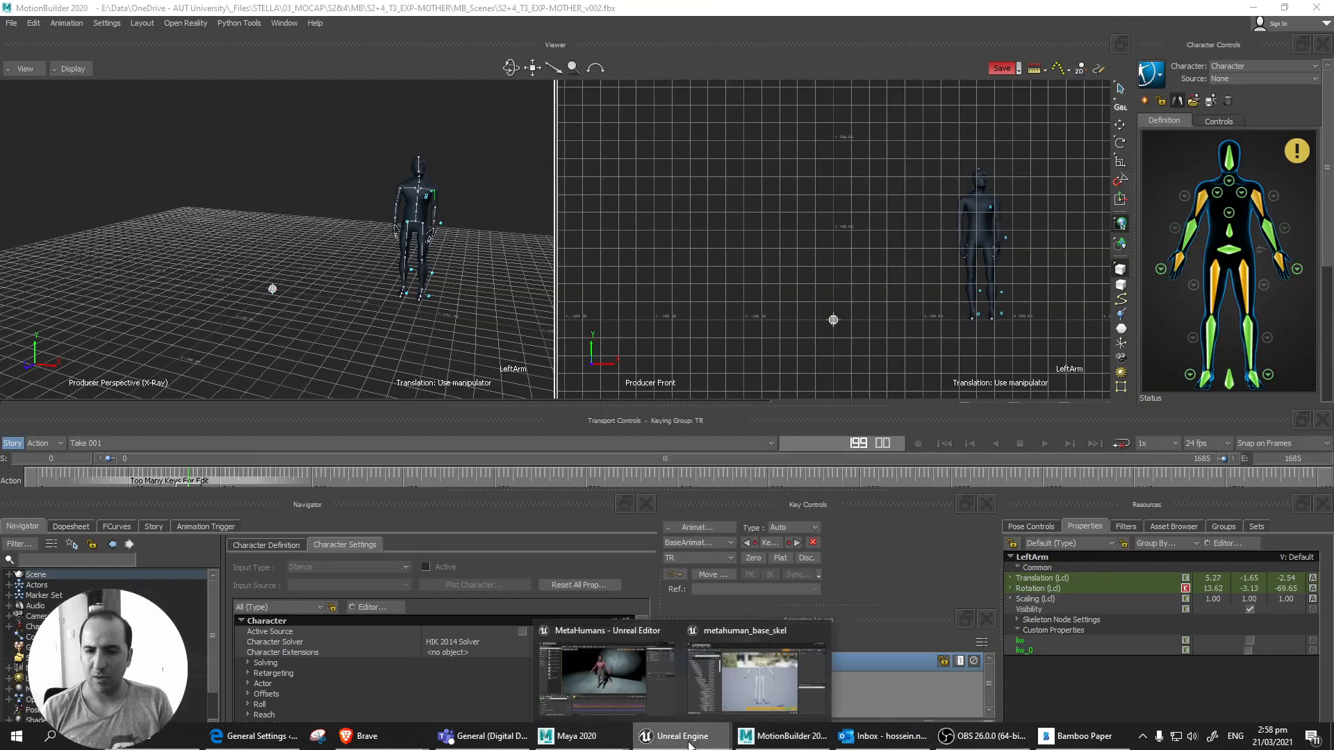
{"action": "left_click", "coordinate": [702, 677]}
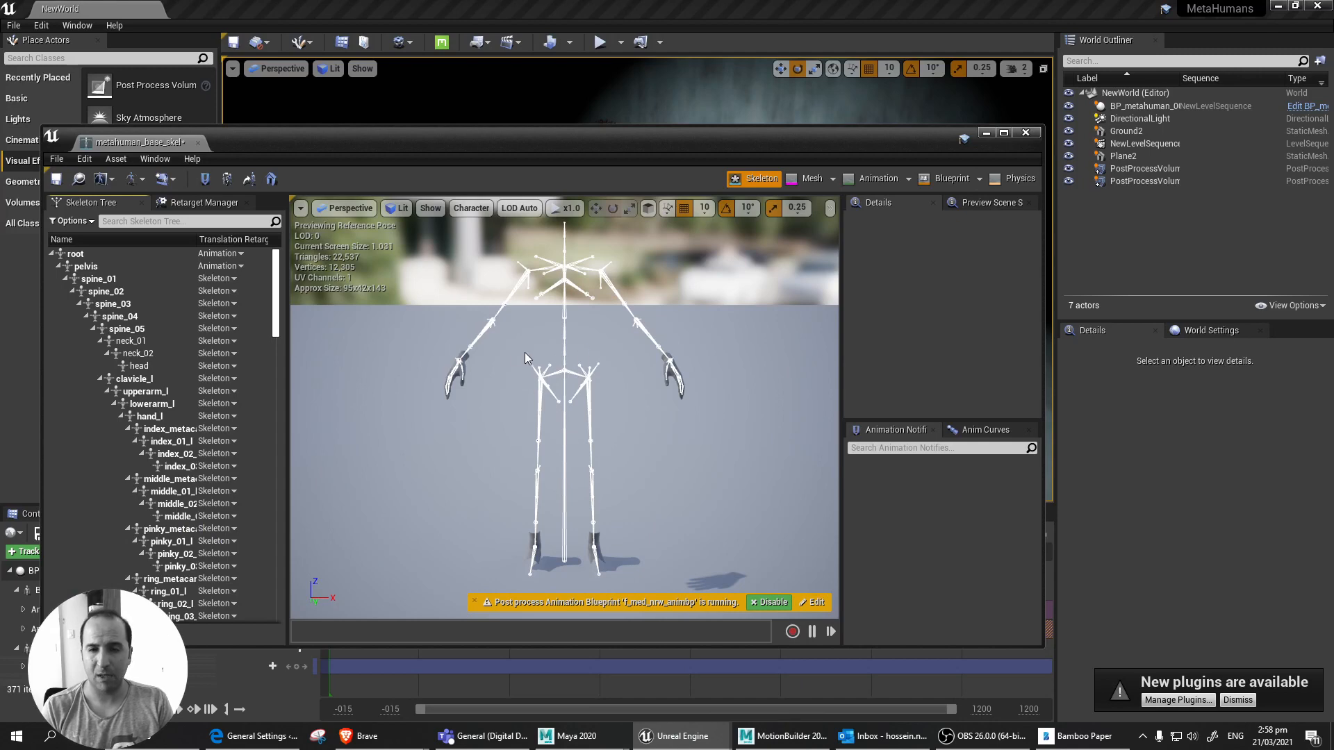
{"action": "left_click_drag", "start_coordinate": [541, 393], "coordinate": [514, 405], "text": "alt"}
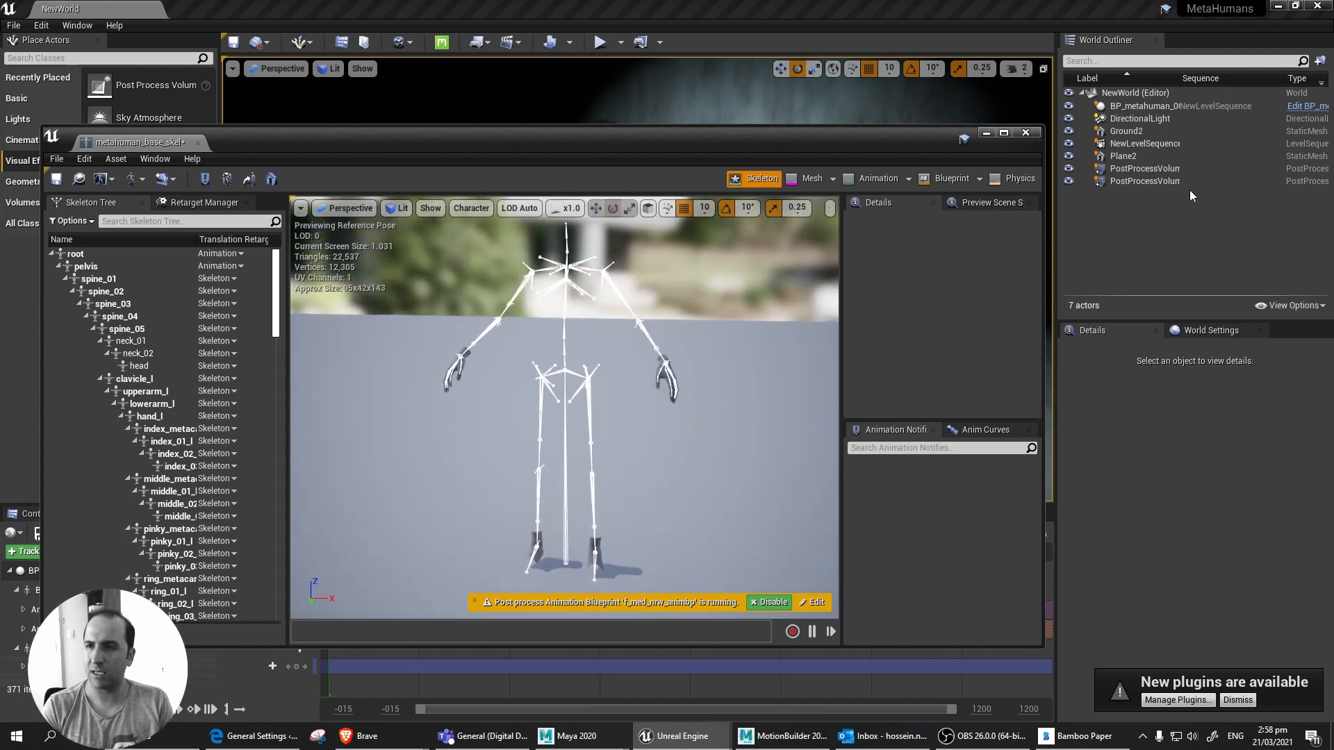
{"action": "left_click", "coordinate": [1025, 133]}
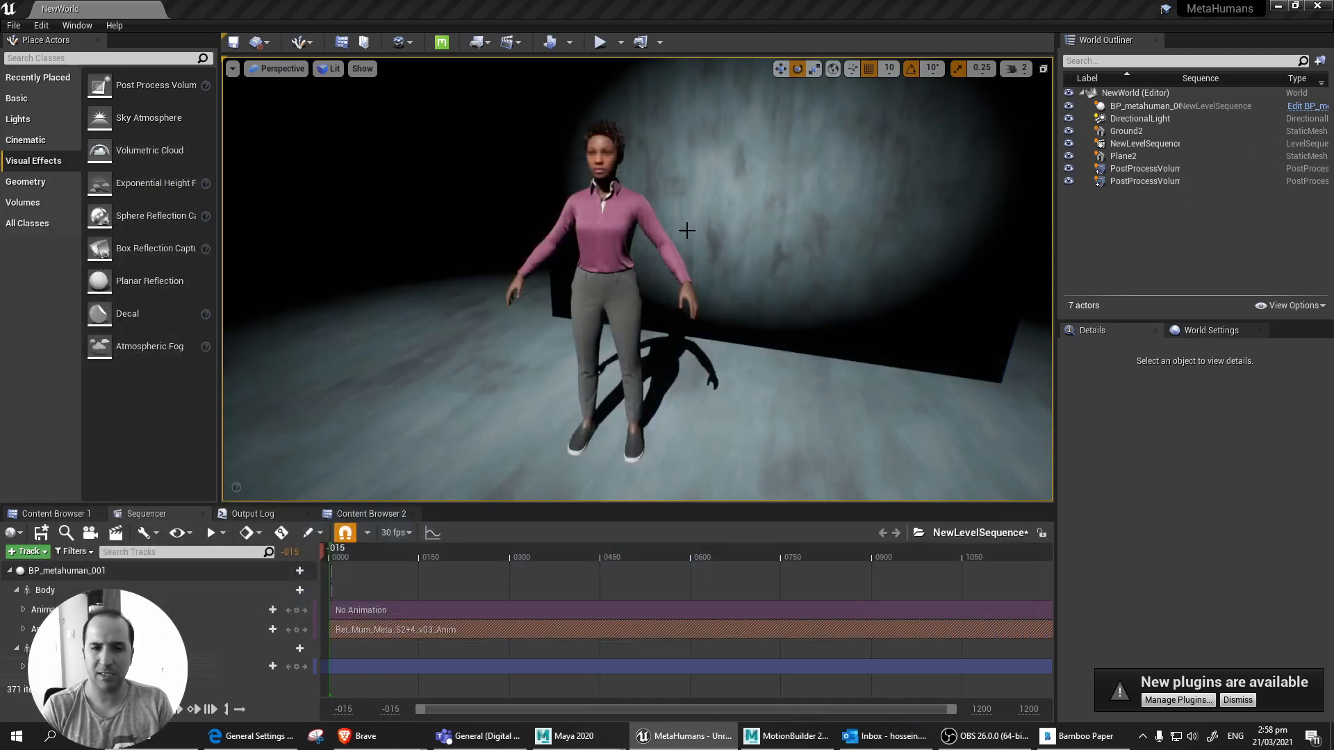
Open the metahuman_base_skel asset from the NormalWeight Body folder to inspect its bones, then close its editor.
{"action": "left_click", "coordinate": [56, 513]}
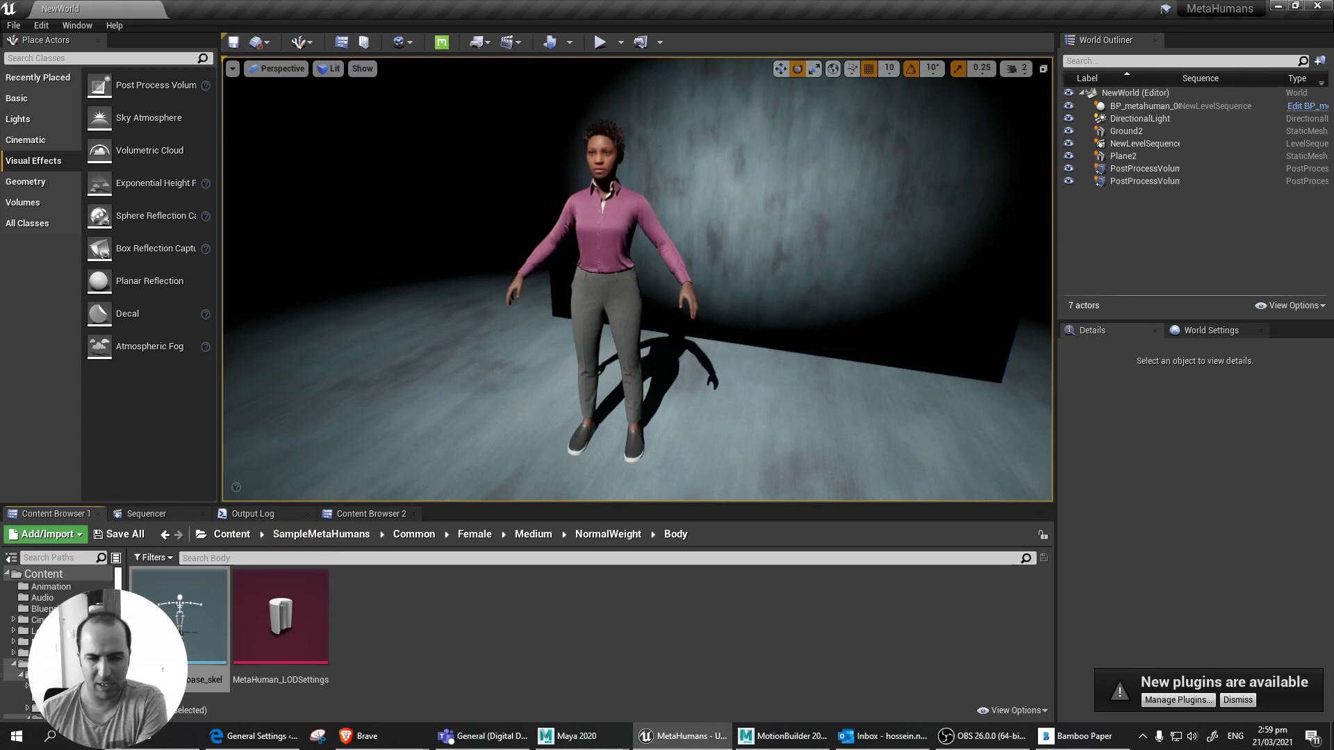
{"action": "mouse_move", "coordinate": [182, 632]}
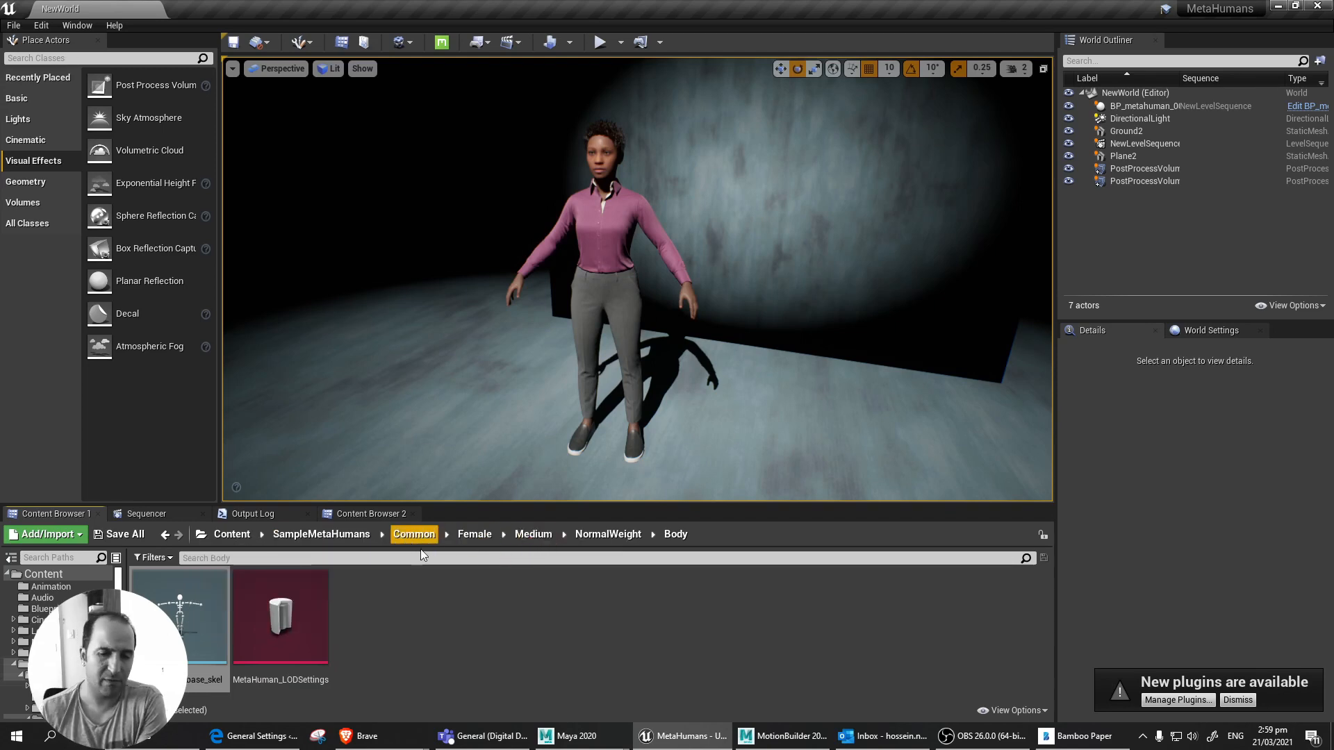
{"action": "mouse_move", "coordinate": [163, 611]}
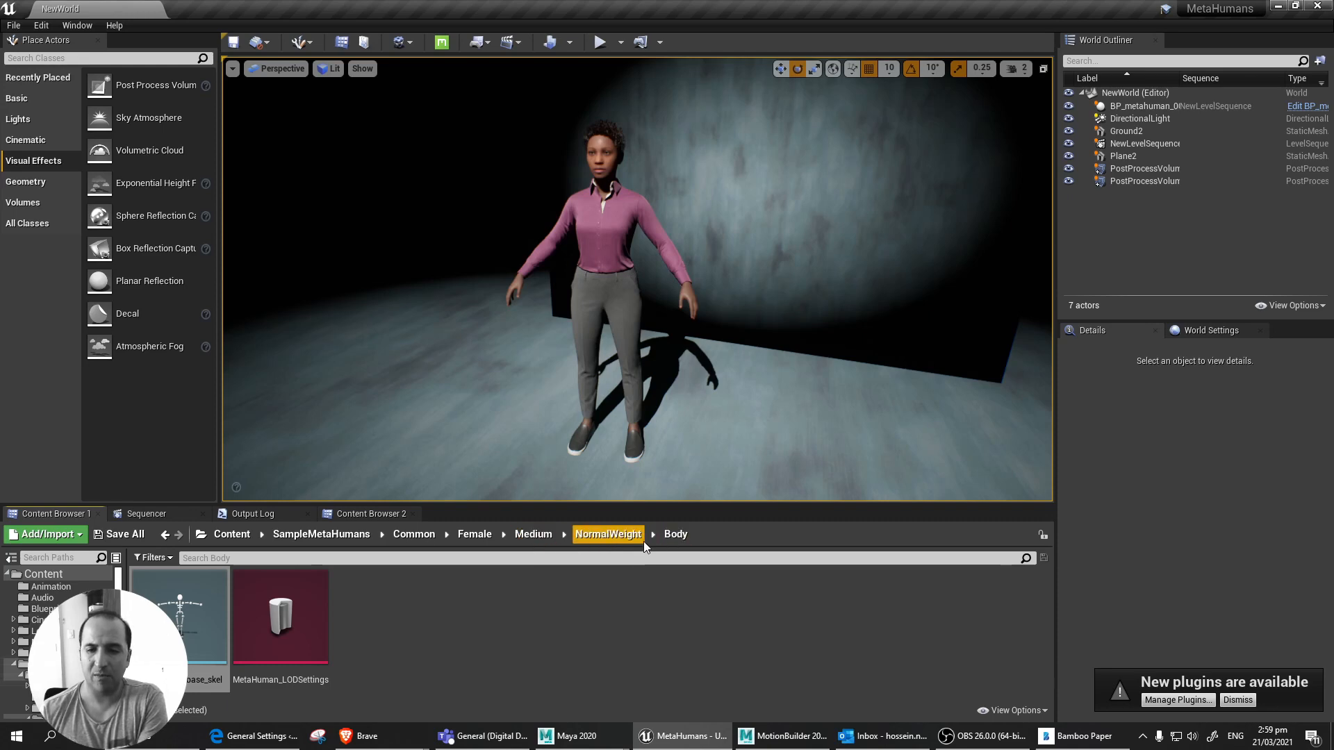
{"action": "double_click", "coordinate": [188, 640]}
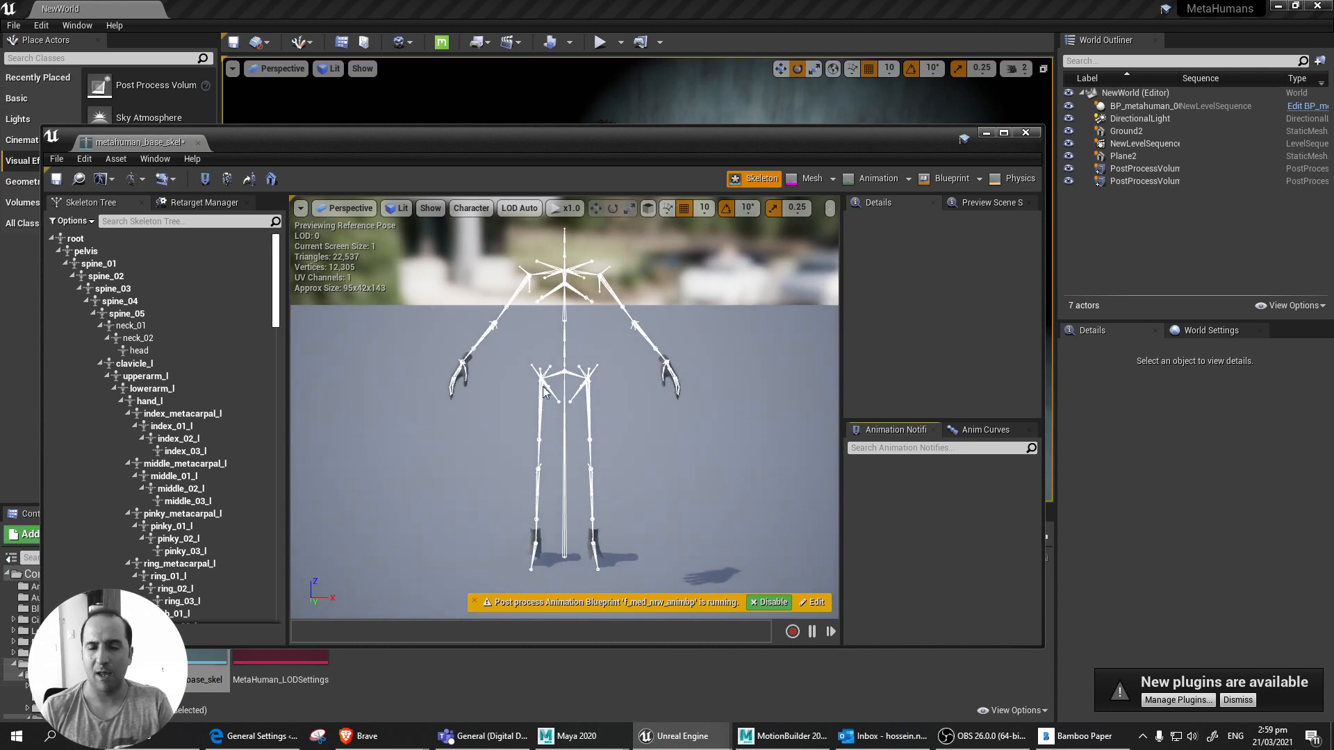
{"action": "left_click", "coordinate": [1026, 132]}
Check which export file types are offered for the metahuman_base_skel asset, then cancel the export.
{"action": "right_click", "coordinate": [197, 609]}
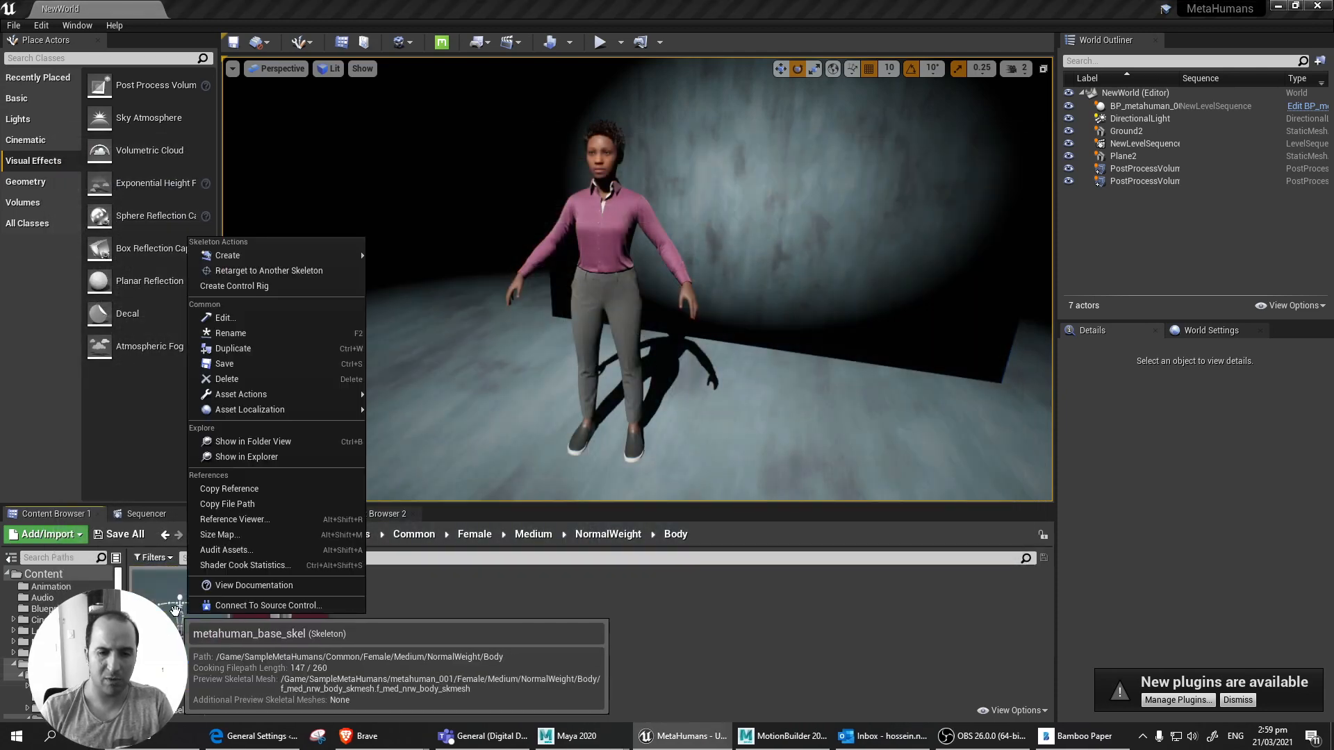
{"action": "mouse_move", "coordinate": [303, 395]}
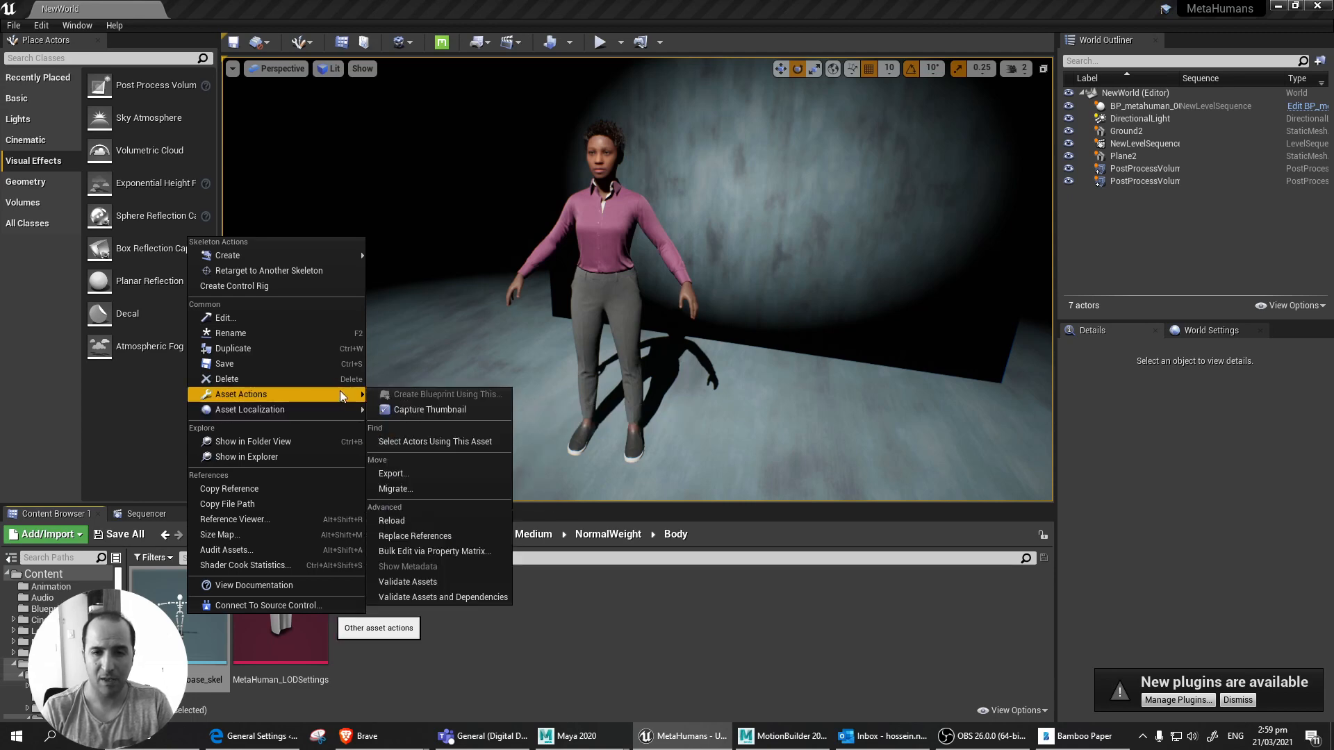
{"action": "left_click", "coordinate": [409, 472]}
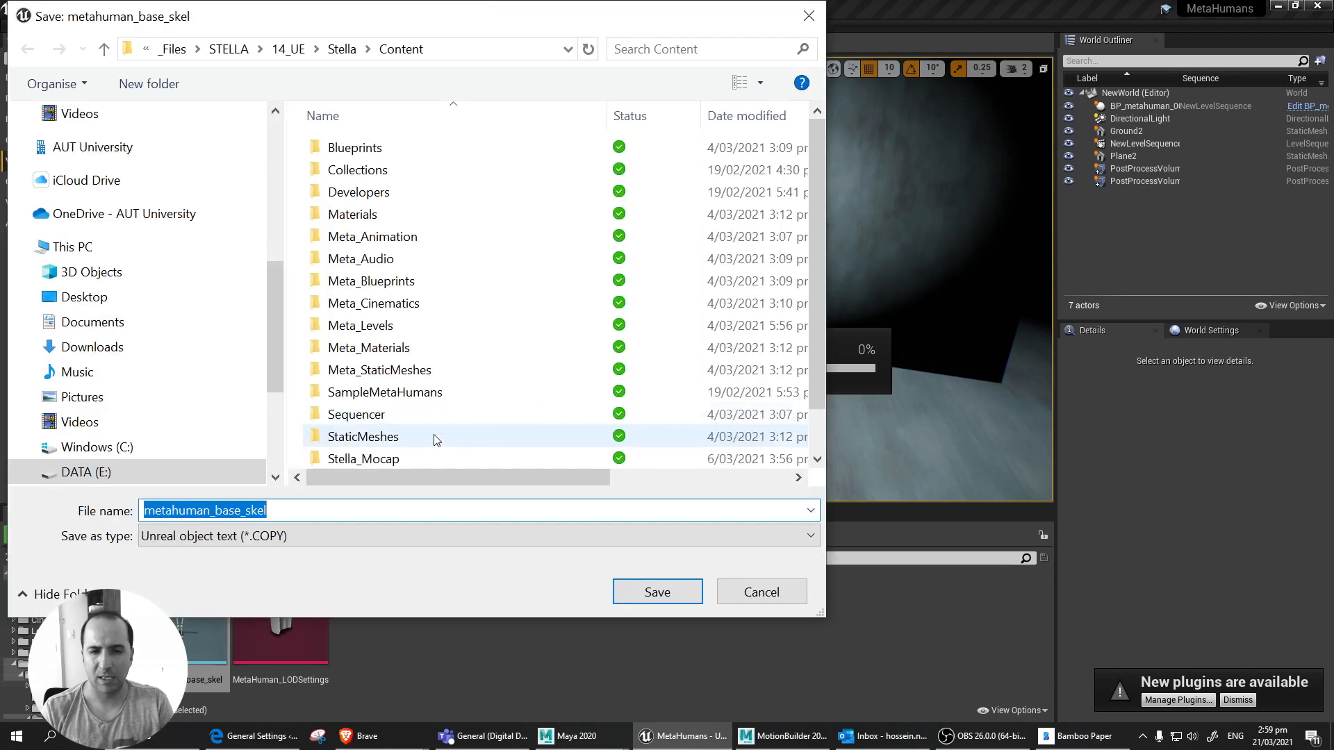
{"action": "left_click", "coordinate": [265, 536]}
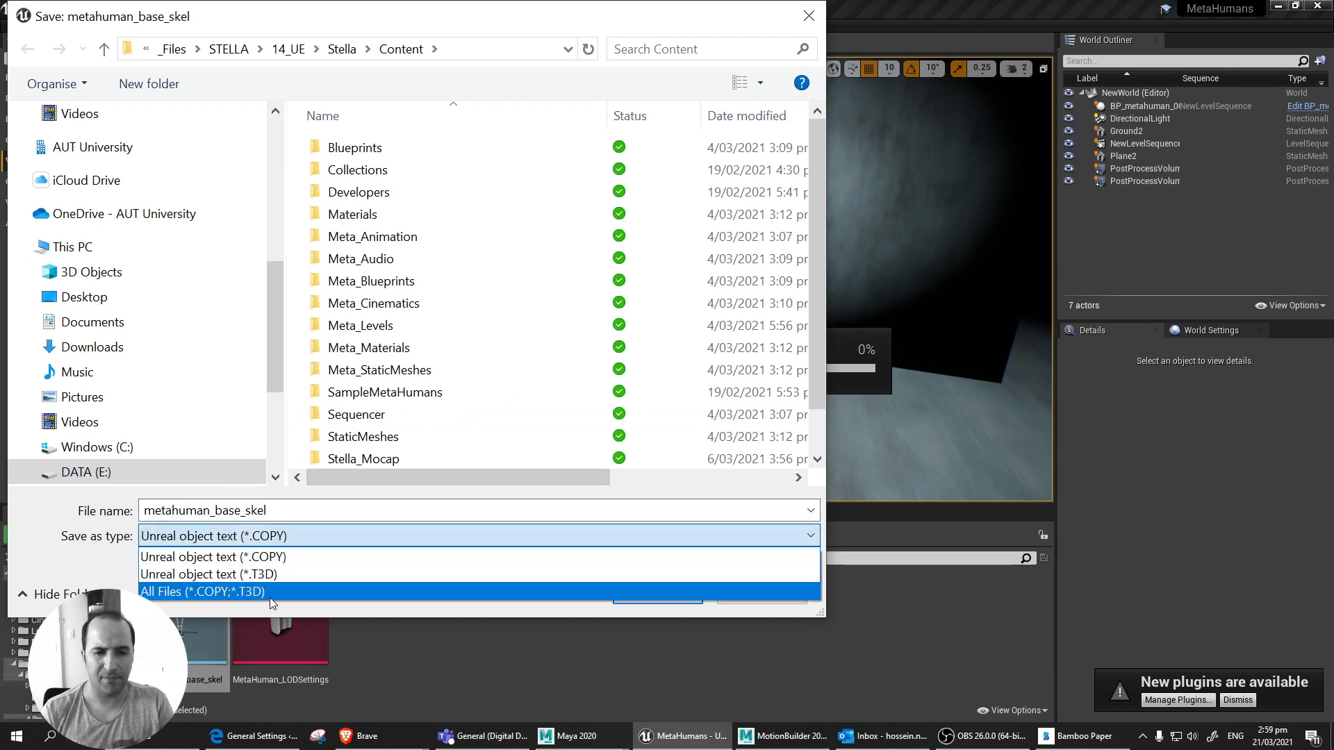
{"action": "left_click", "coordinate": [489, 624]}
{"action": "left_click", "coordinate": [747, 597]}
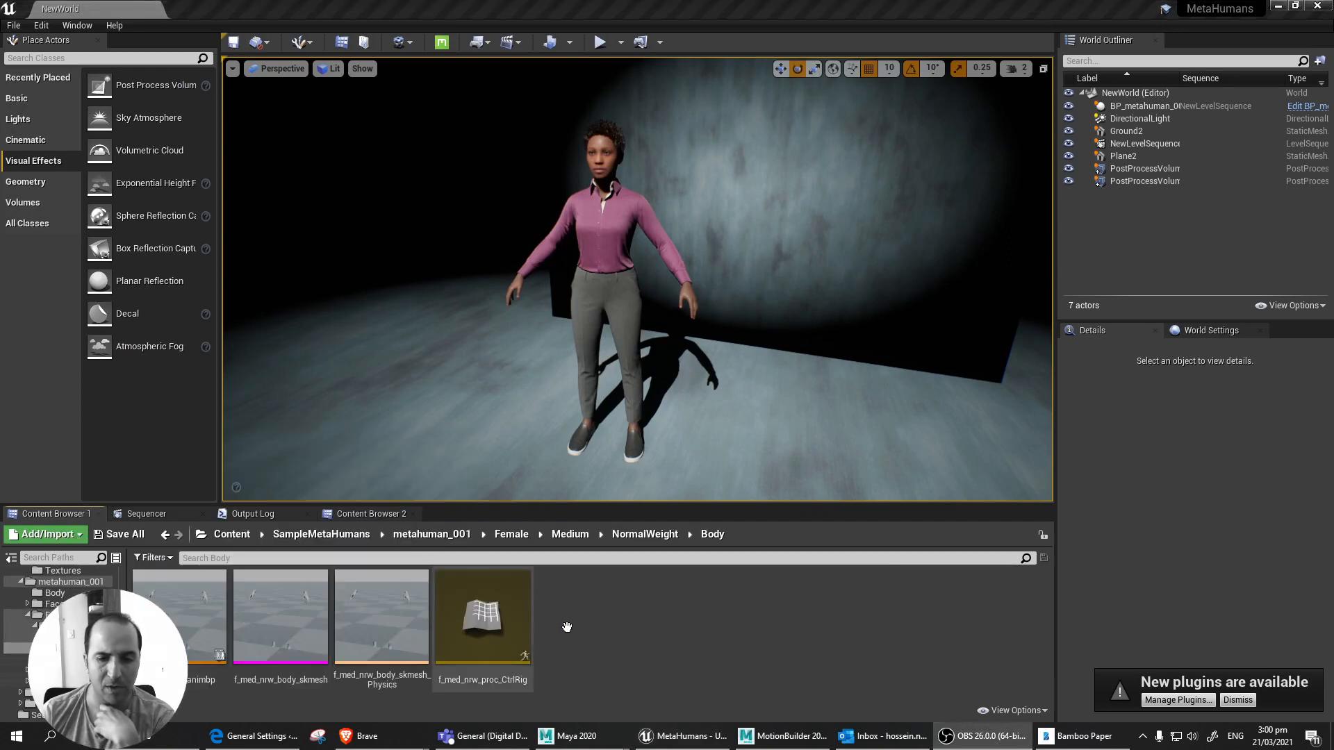
Open the f_med_nrw_body_skmesh mesh, review its viewport display options for mesh and bones, then minimize its editor.
{"action": "mouse_move", "coordinate": [172, 620]}
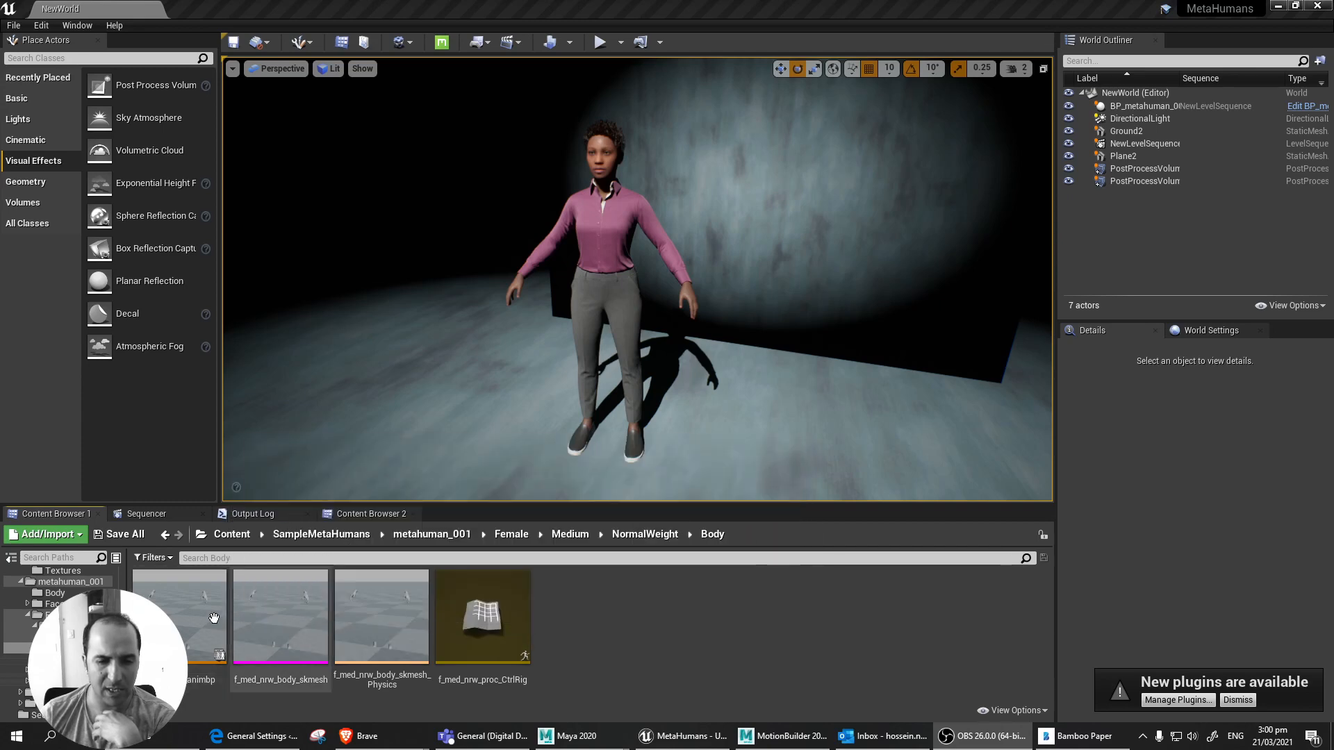
{"action": "double_click", "coordinate": [288, 610]}
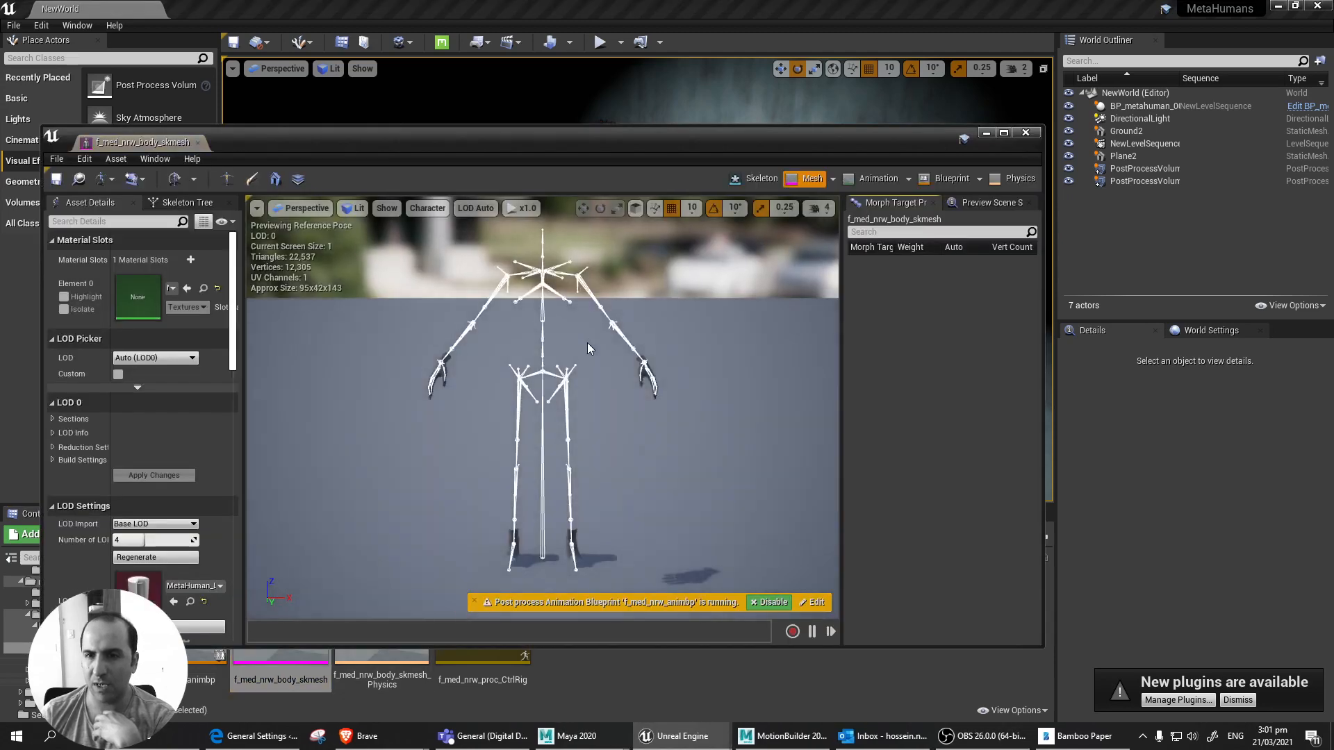
{"action": "left_click", "coordinate": [390, 211]}
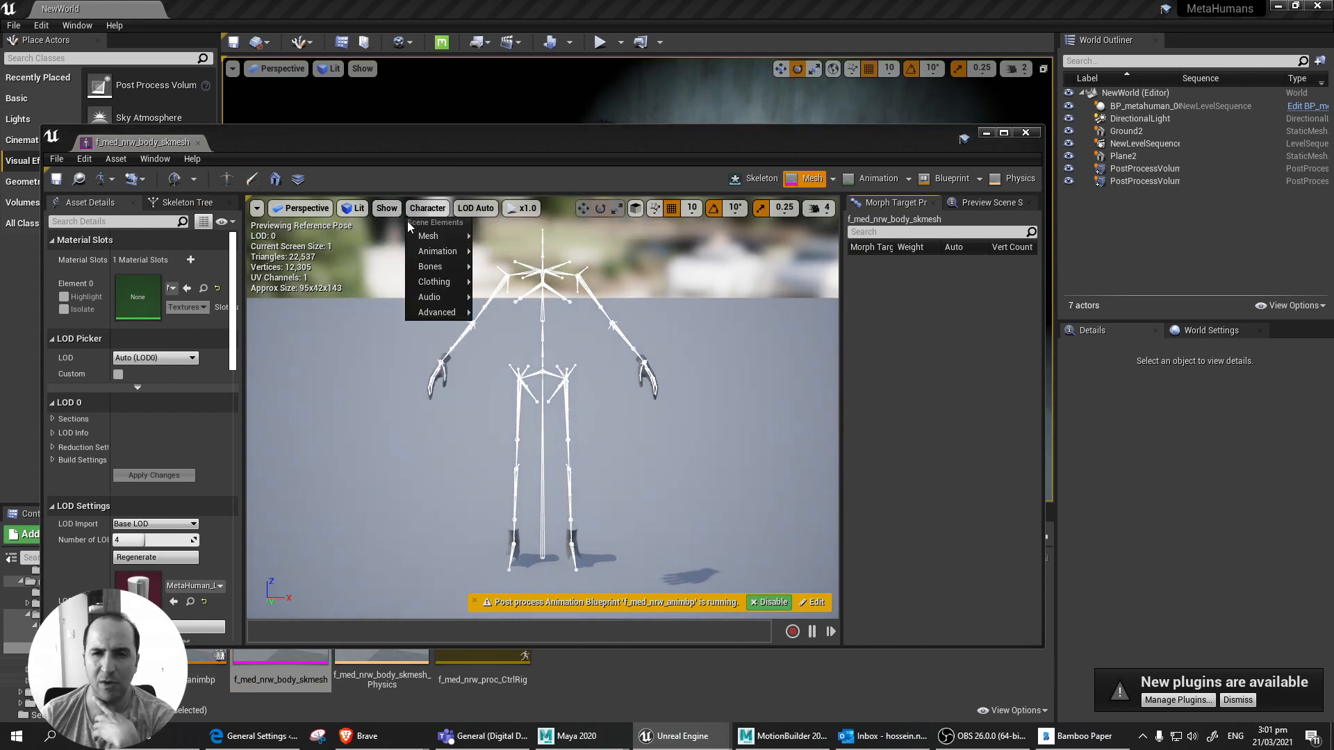
{"action": "mouse_move", "coordinate": [424, 346]}
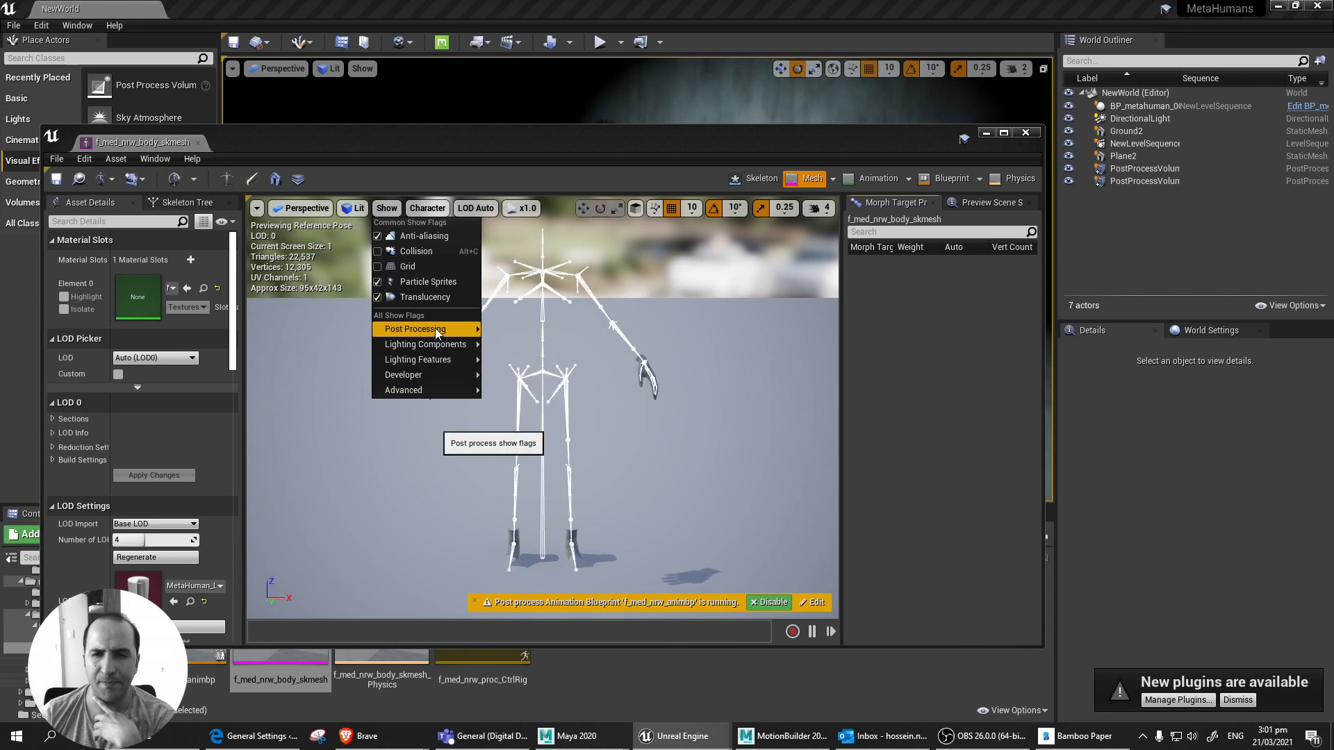
{"action": "left_click", "coordinate": [435, 213]}
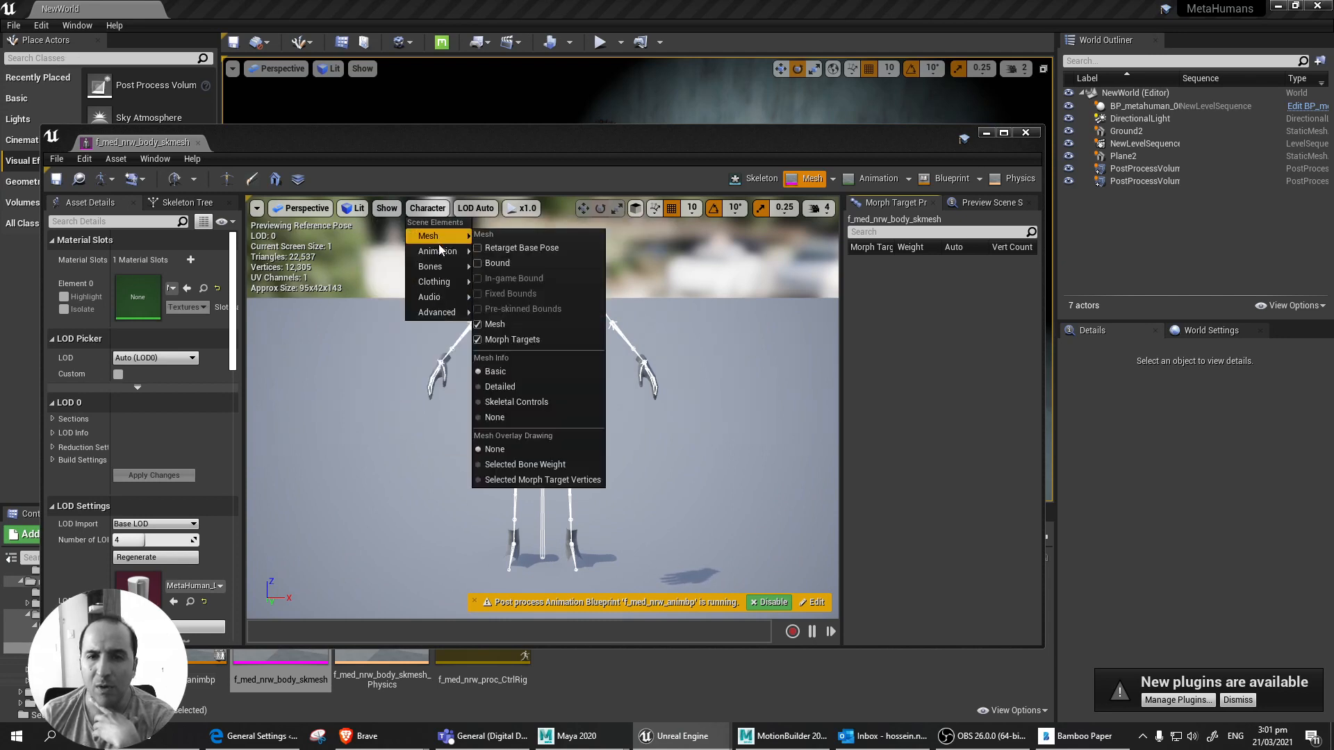
{"action": "mouse_move", "coordinate": [445, 268]}
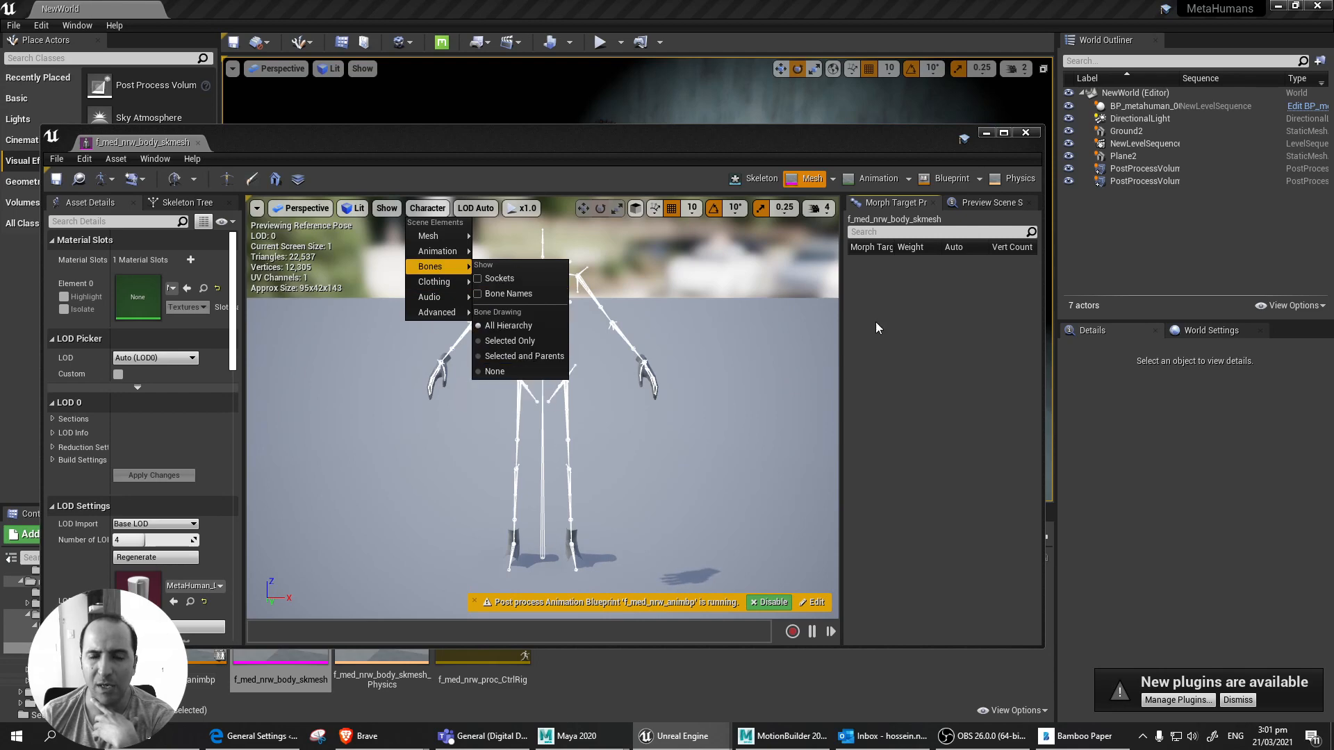
{"action": "left_click", "coordinate": [987, 132]}
Check the export file type offered for f_med_nrw_body_skmesh, then leave the export dialog.
{"action": "right_click", "coordinate": [292, 618]}
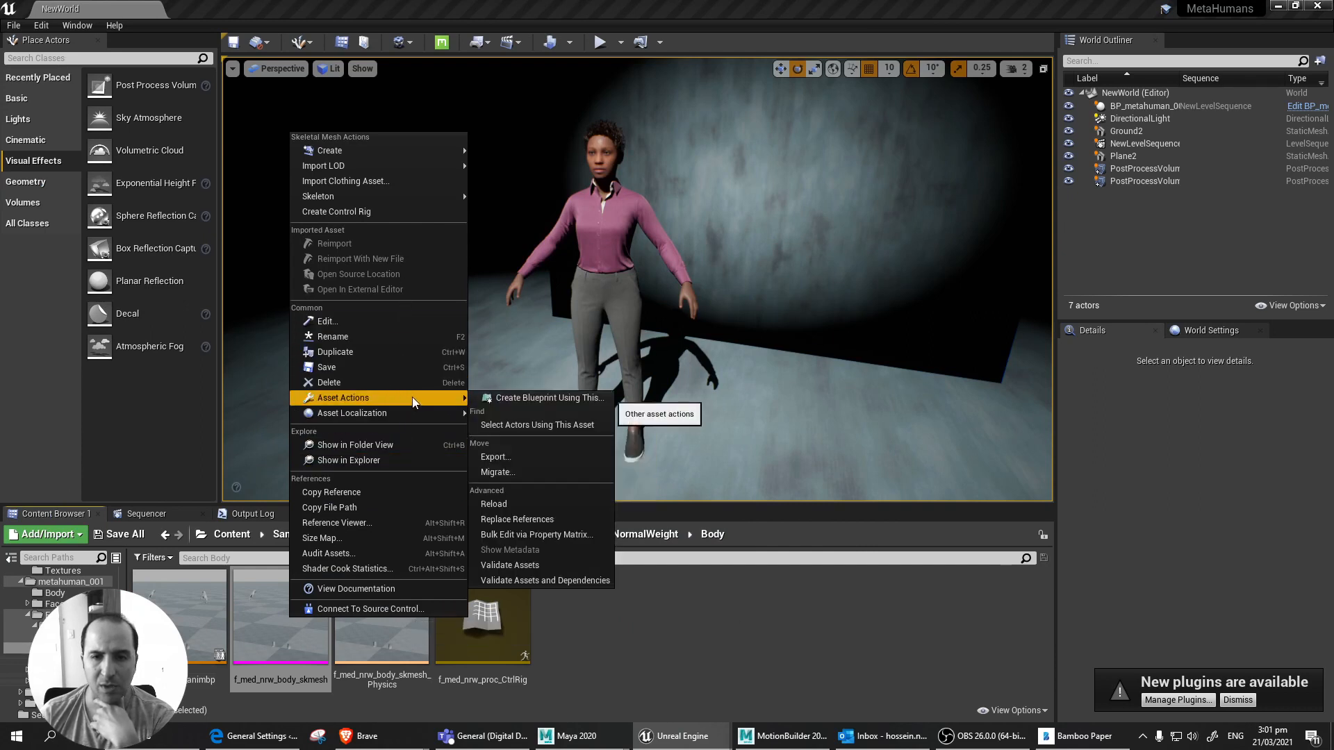
{"action": "left_click", "coordinate": [496, 457]}
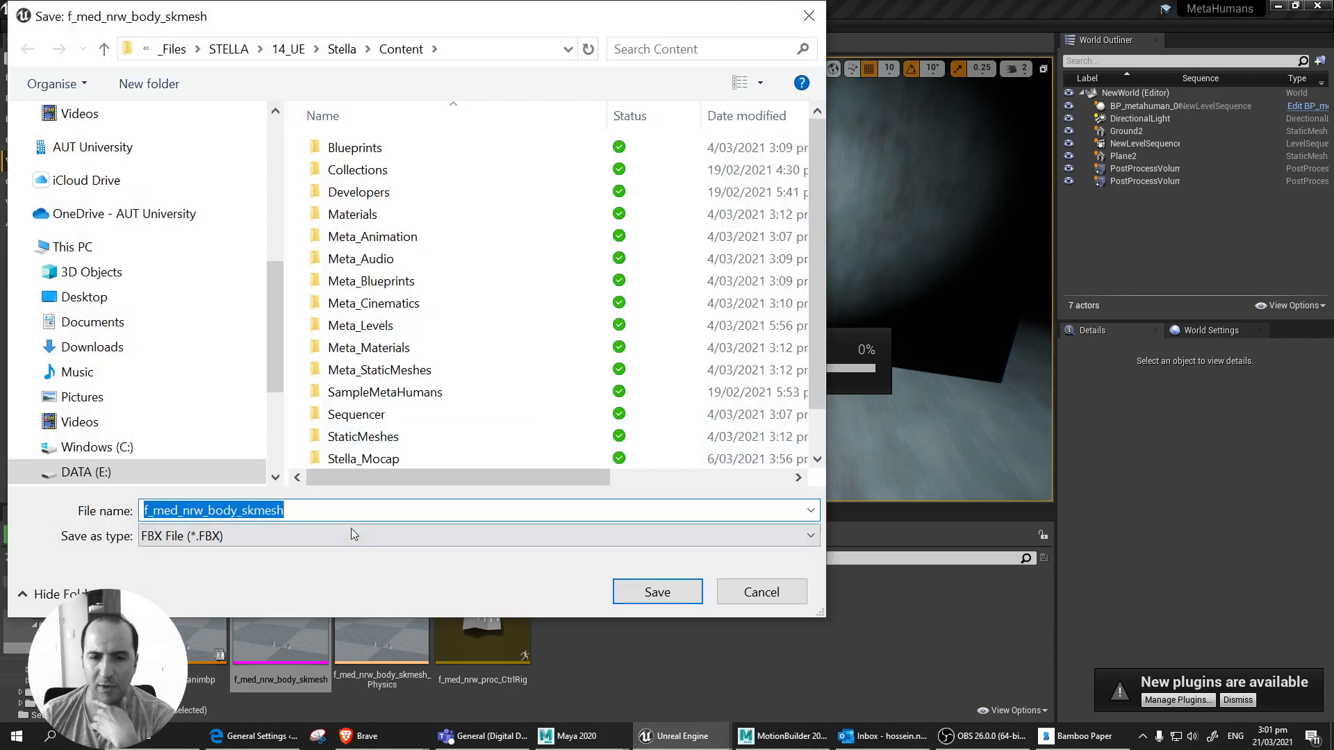
{"action": "left_click", "coordinate": [332, 532]}
{"action": "left_click", "coordinate": [331, 533]}
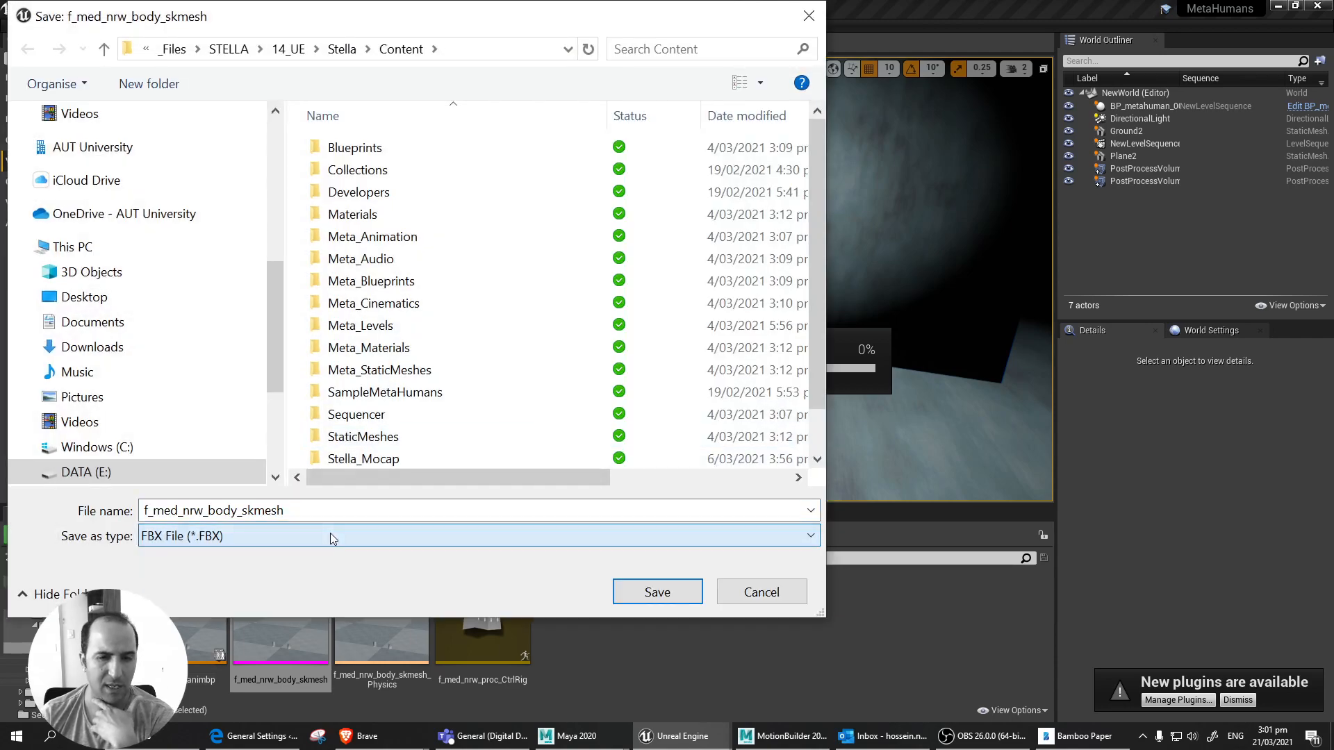
{"action": "left_click", "coordinate": [691, 602]}
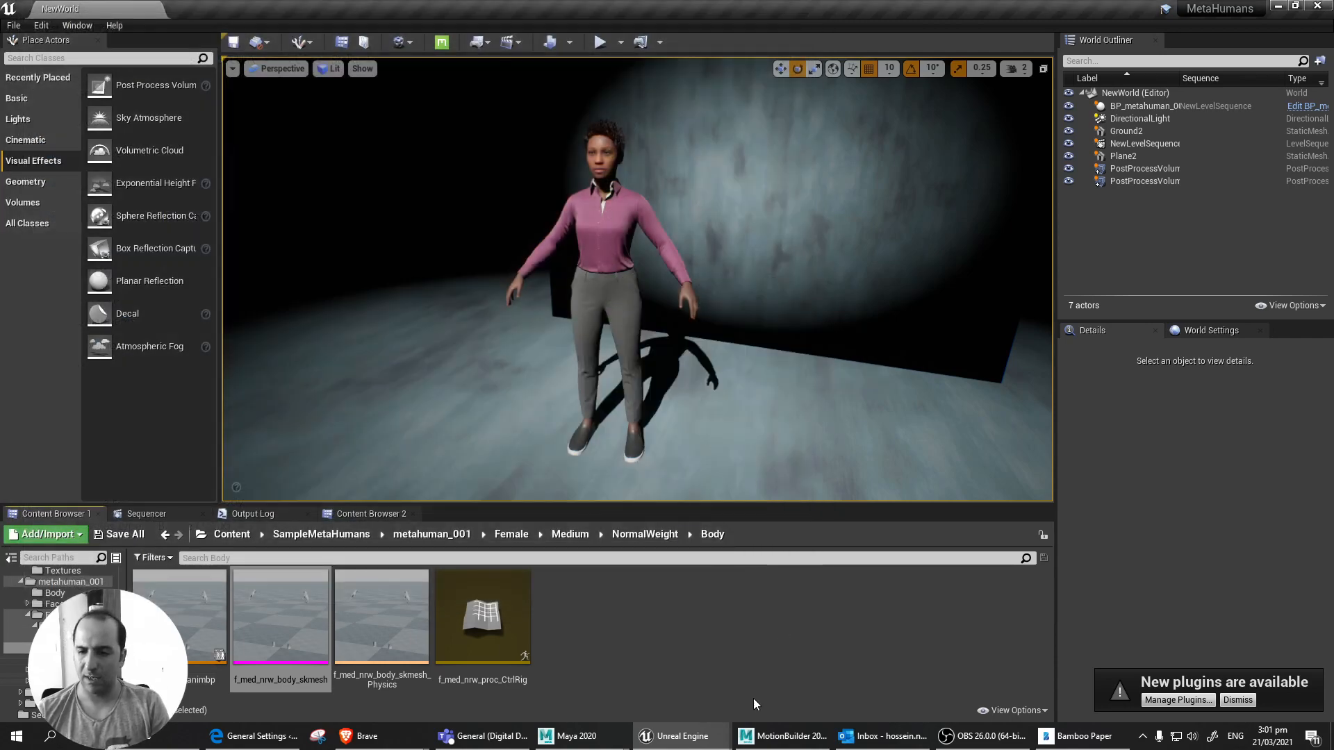
Switch to Maya, view the mocap skeleton at an angle and clear the joint selection.
{"action": "mouse_move", "coordinate": [577, 735]}
{"action": "left_click", "coordinate": [637, 695]}
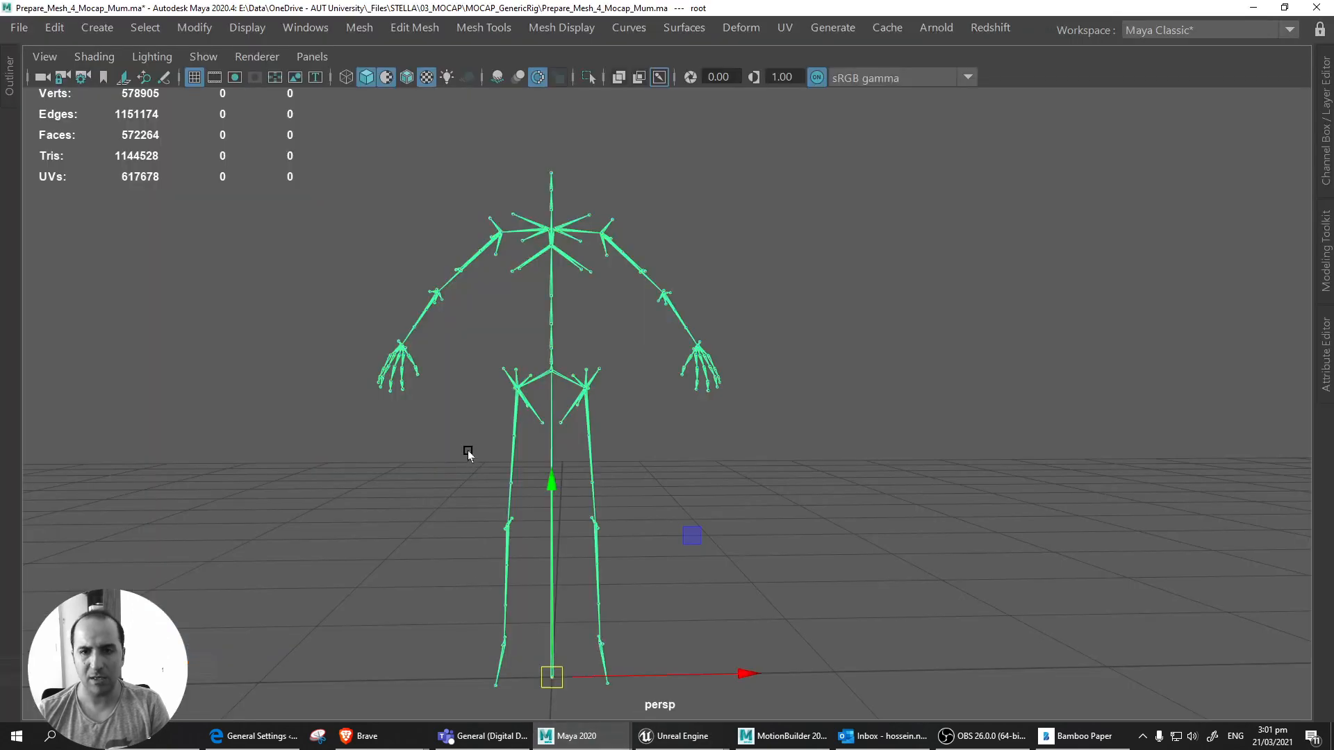
{"action": "left_click_drag", "start_coordinate": [464, 450], "coordinate": [426, 457], "text": "alt"}
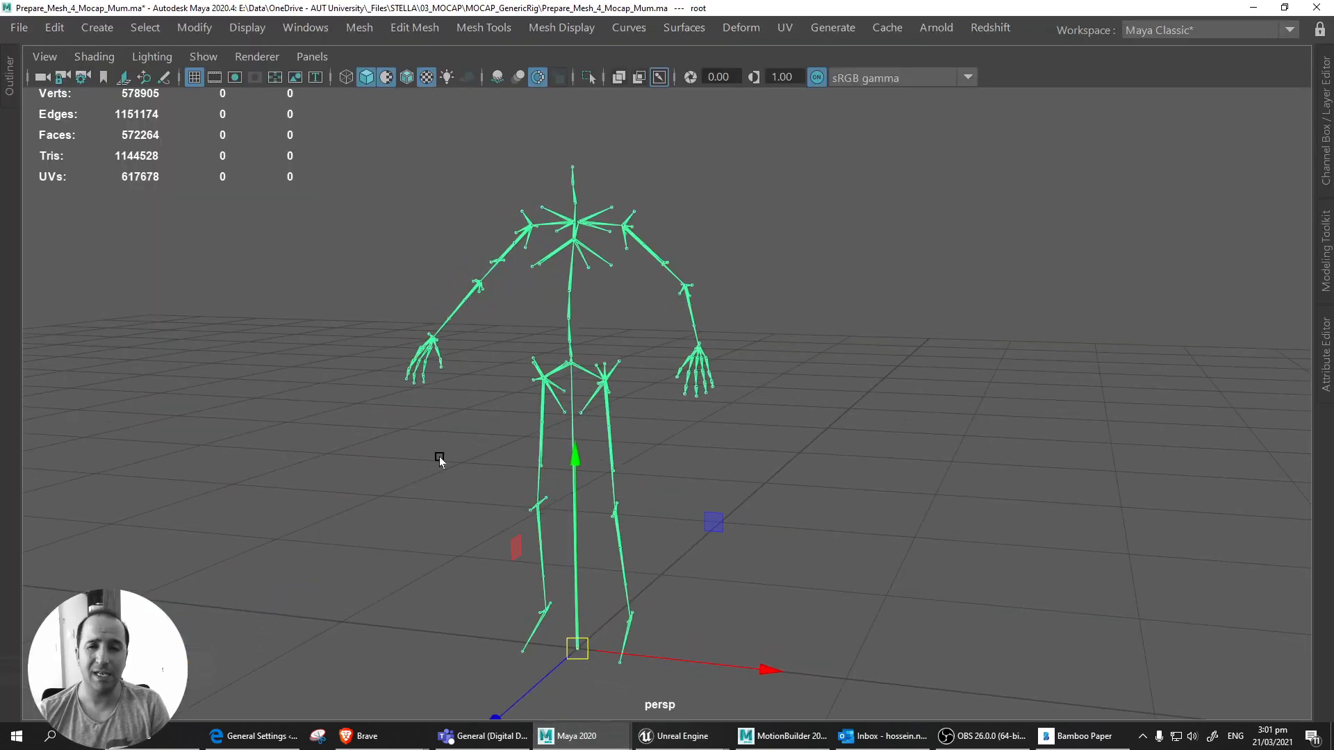
{"action": "left_click", "coordinate": [434, 451]}
Inspect the full joint hierarchy under root in the Outliner, widening it to read the names, then collapse the hierarchy again.
{"action": "left_click", "coordinate": [24, 123]}
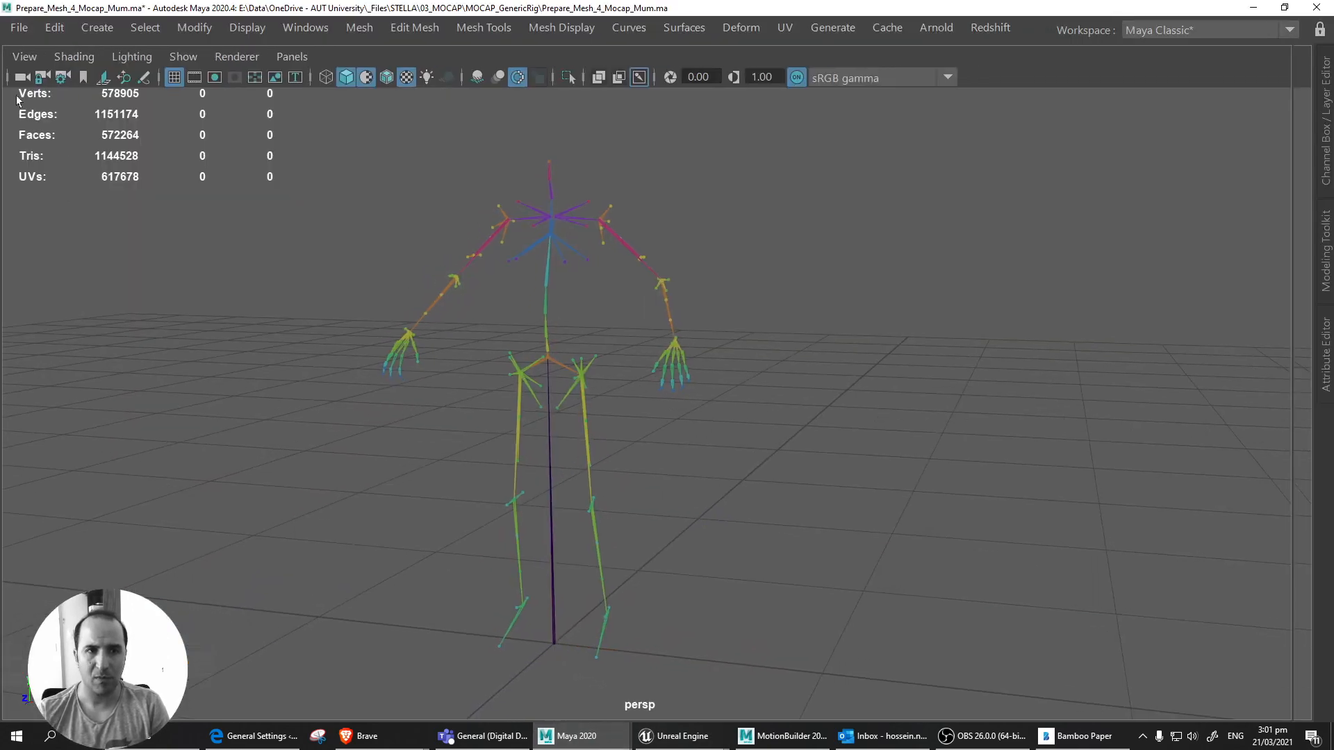
{"action": "left_click", "coordinate": [29, 247]}
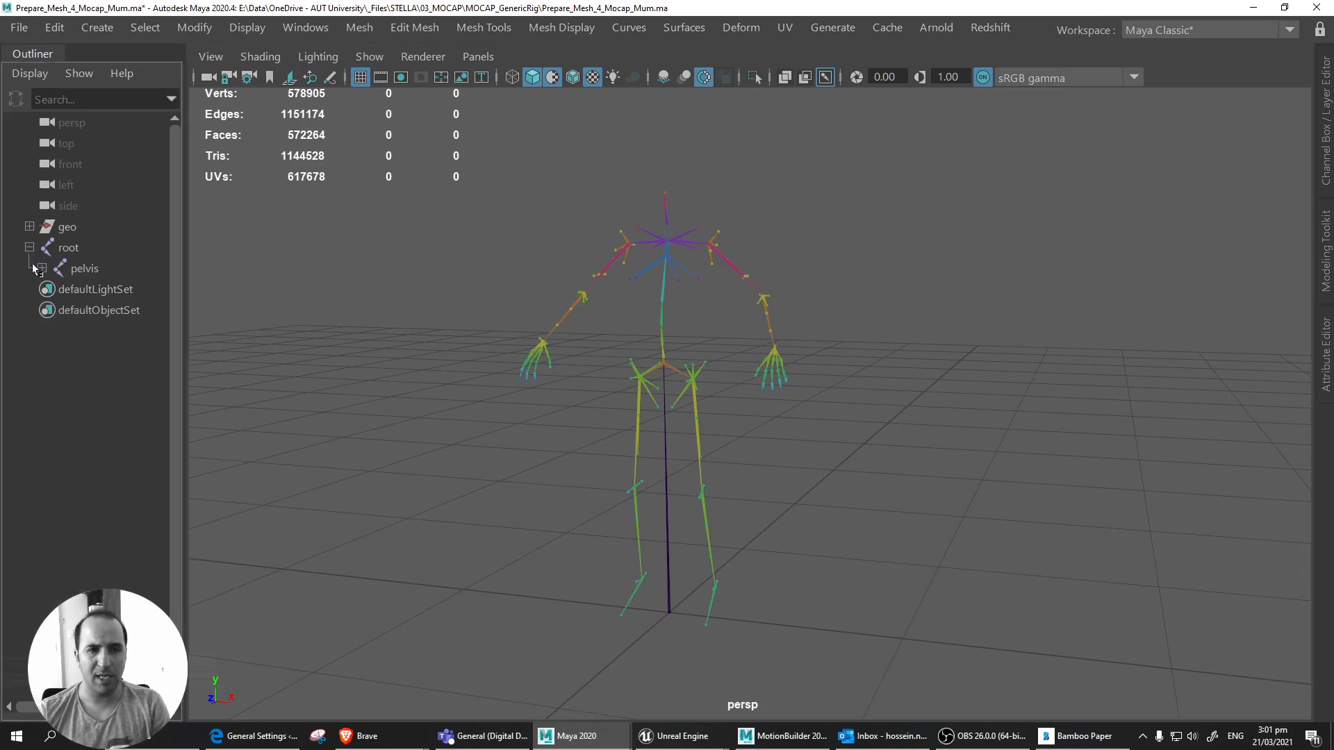
{"action": "left_click", "coordinate": [41, 270], "text": "shift"}
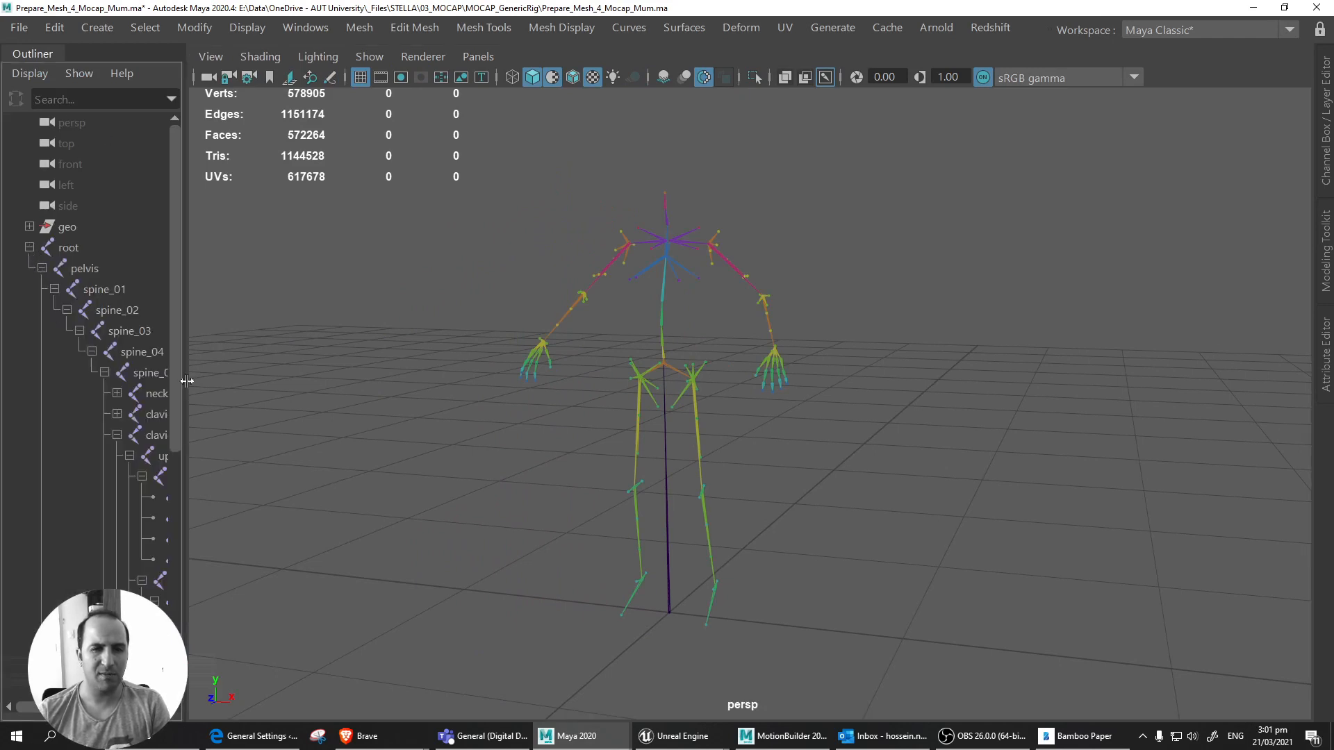
{"action": "left_click_drag", "start_coordinate": [187, 381], "coordinate": [292, 381]}
{"action": "scroll", "coordinate": [269, 389], "scroll_direction": "down", "scroll_amount": 5}
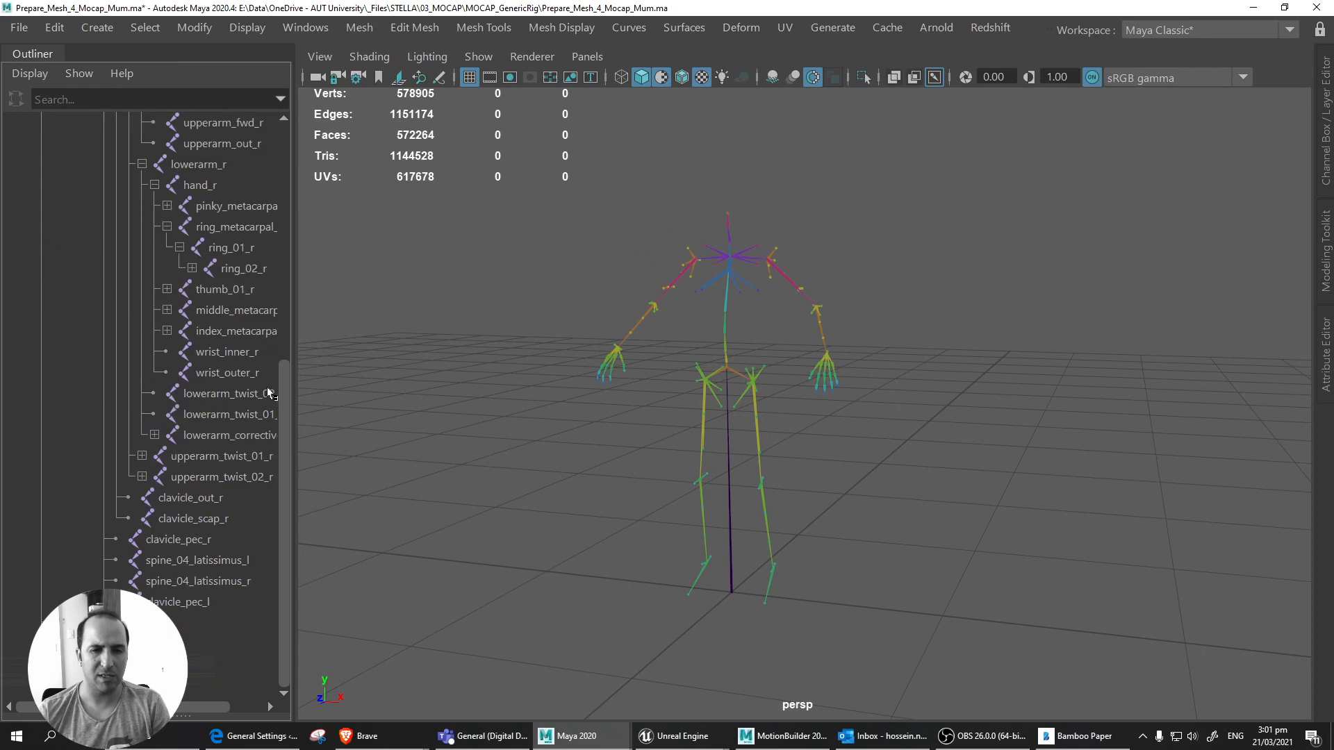
{"action": "scroll", "coordinate": [269, 393], "scroll_direction": "up", "scroll_amount": 5}
{"action": "left_click", "coordinate": [54, 290]}
{"action": "left_click", "coordinate": [42, 268]}
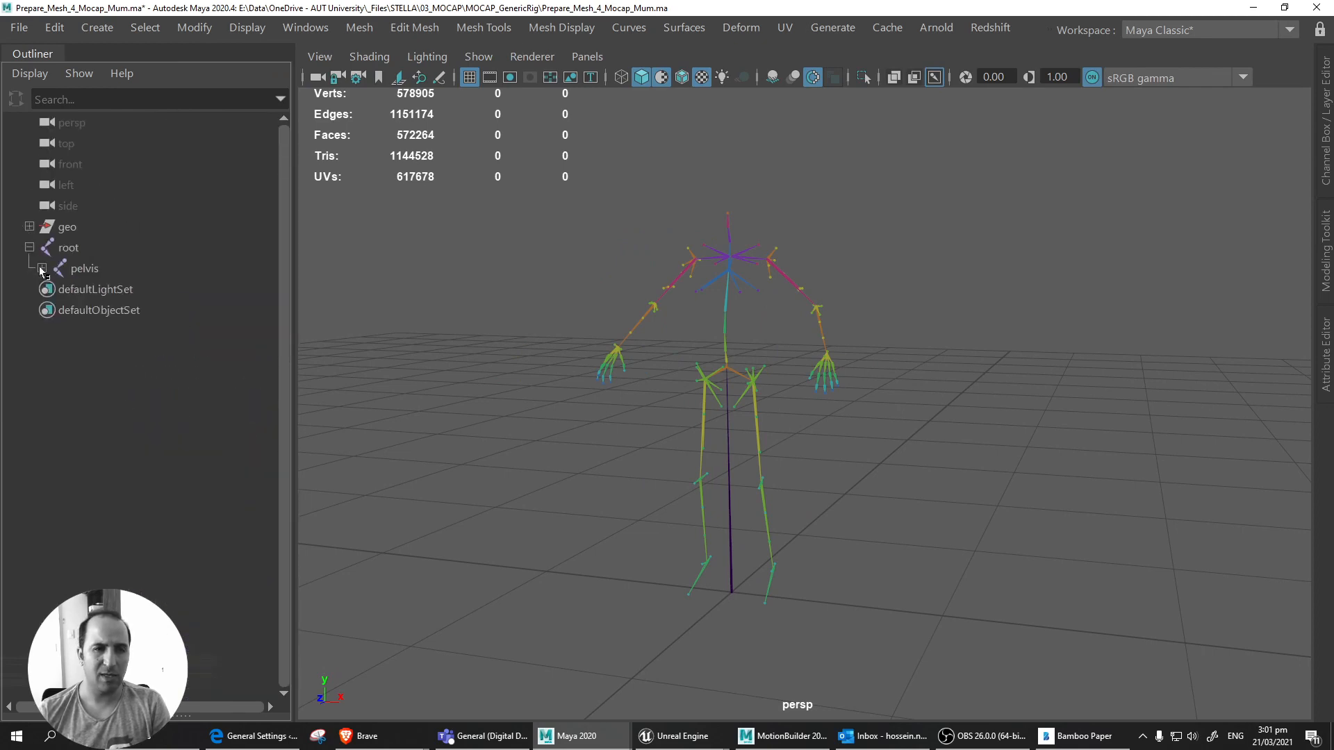
{"action": "left_click", "coordinate": [29, 248]}
{"action": "mouse_move", "coordinate": [724, 383]}
{"action": "left_mouse_down", "text": "alt"}
{"action": "mouse_move", "coordinate": [651, 385]}
{"action": "mouse_move", "coordinate": [765, 390]}
{"action": "mouse_move", "coordinate": [719, 396]}
{"action": "left_mouse_up", "text": "alt"}
{"action": "scroll", "coordinate": [723, 398], "scroll_direction": "down", "scroll_amount": 5}
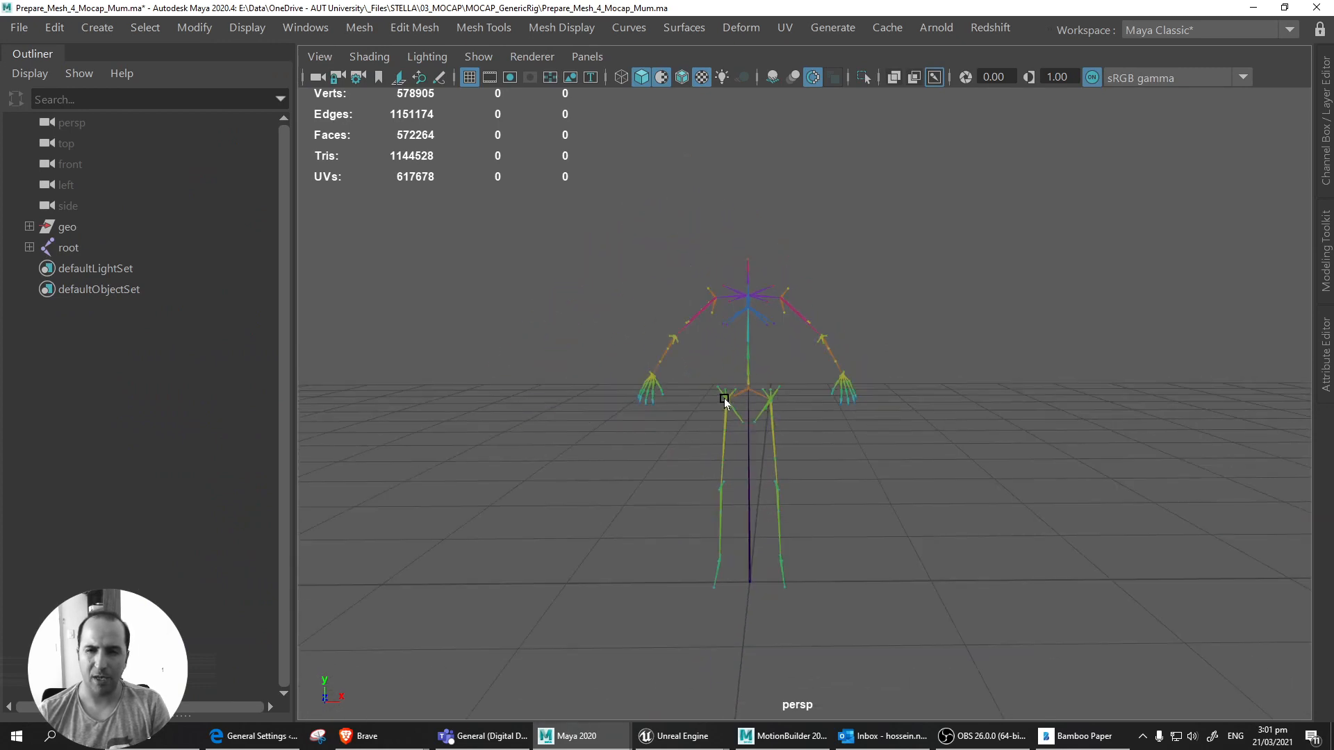
{"action": "scroll", "coordinate": [753, 387], "scroll_direction": "up", "scroll_amount": 3}
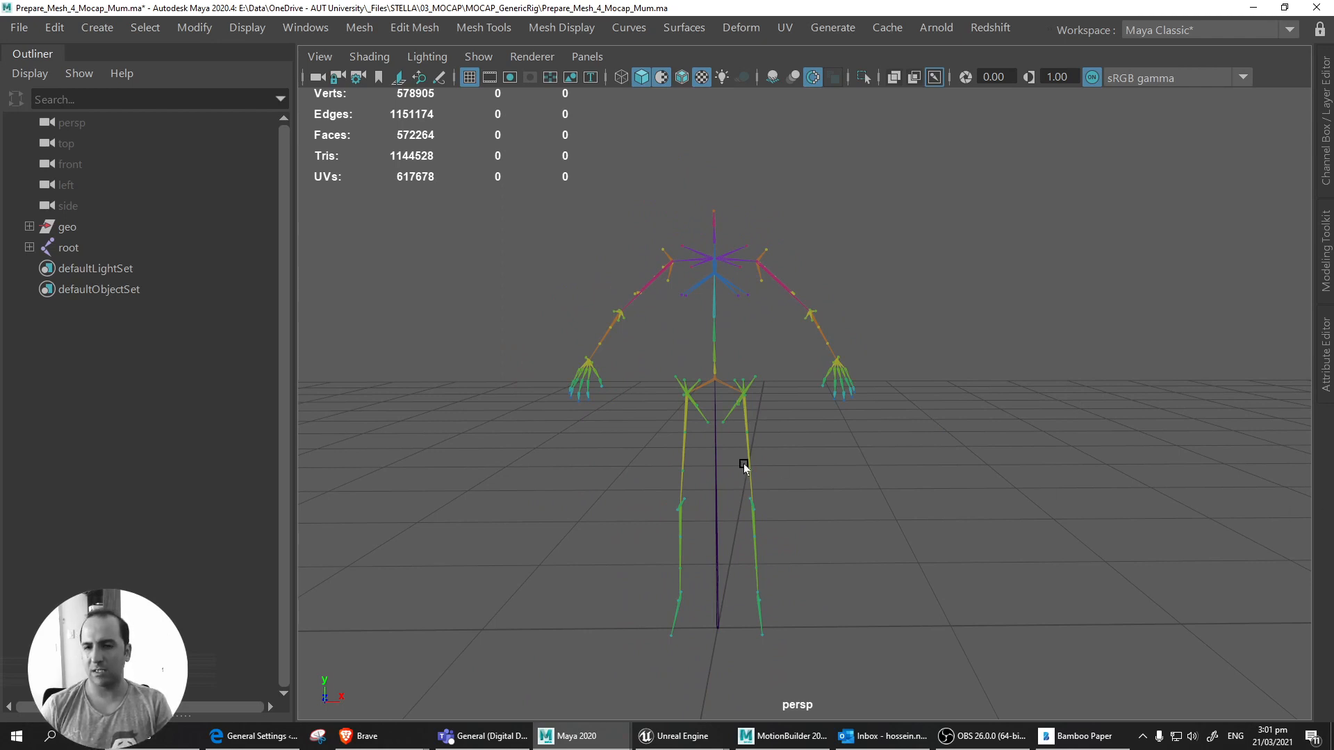
{"action": "left_click_drag", "start_coordinate": [744, 467], "coordinate": [709, 471], "text": "alt"}
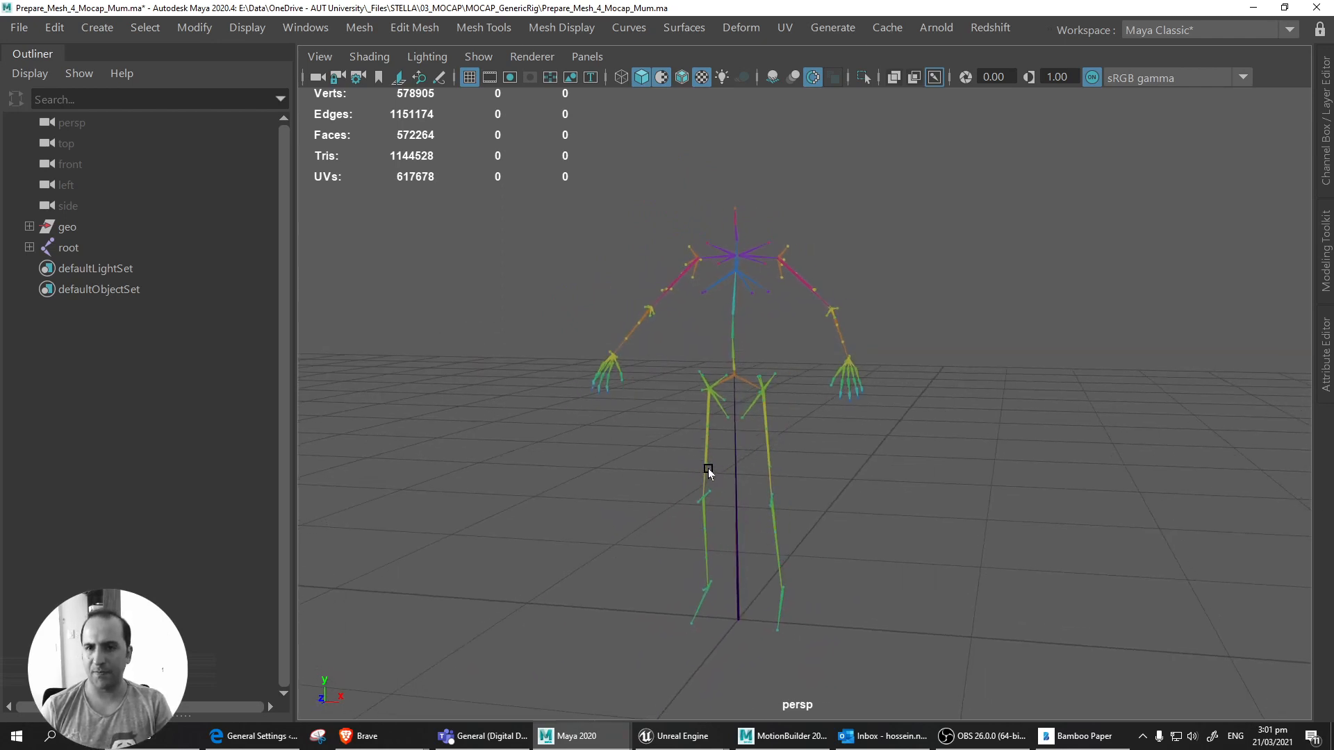
{"action": "middle_click_drag", "start_coordinate": [708, 471], "coordinate": [660, 475], "text": "alt"}
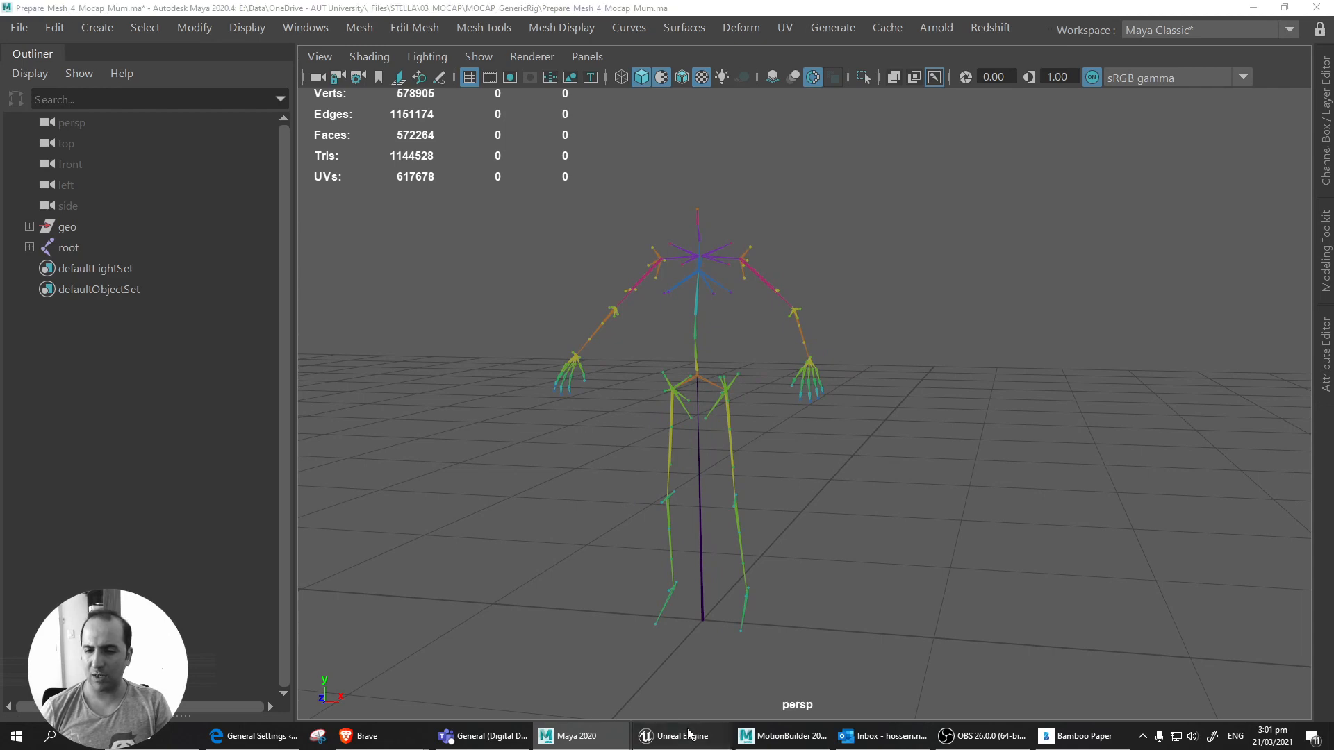
Switch to Unreal Engine, close the f_med_nrw_body_skmesh editor and open the Mocap folder under Content.
{"action": "mouse_move", "coordinate": [684, 733]}
{"action": "left_click", "coordinate": [729, 703]}
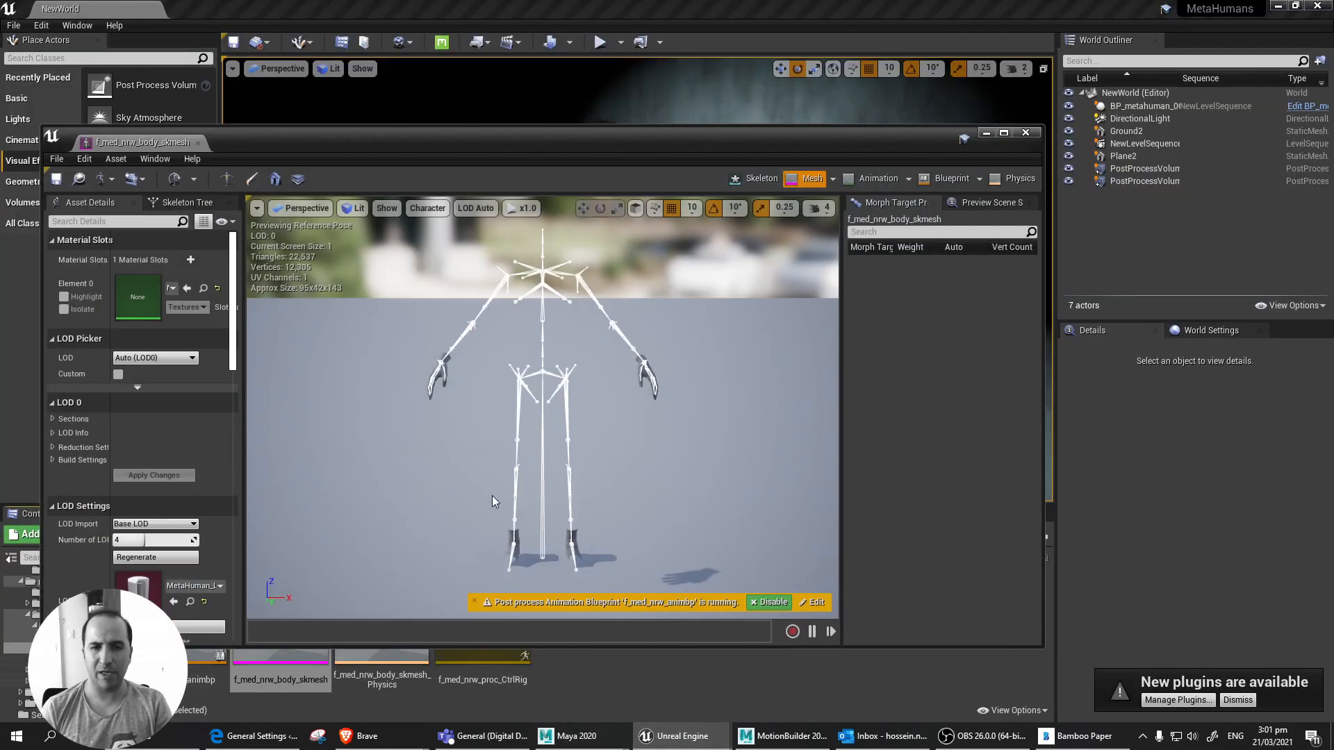
{"action": "left_click", "coordinate": [1026, 133]}
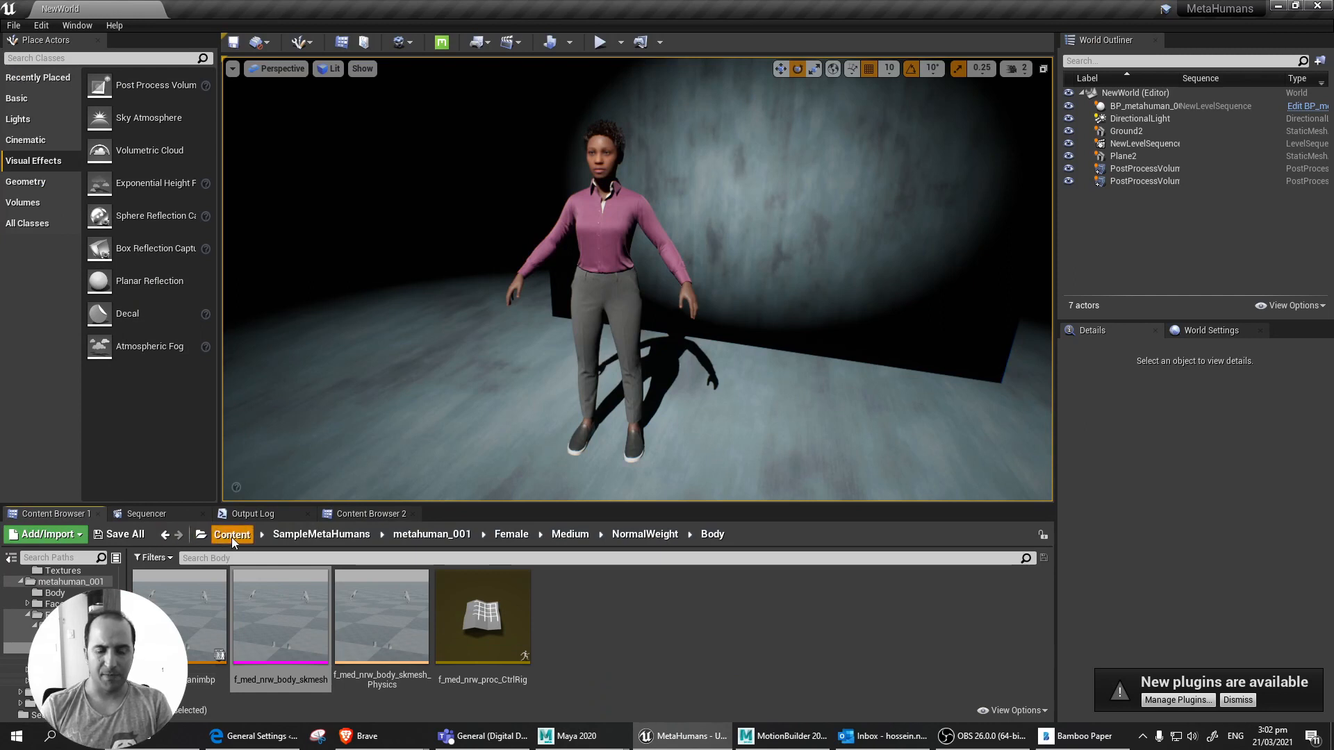
{"action": "left_click", "coordinate": [232, 534]}
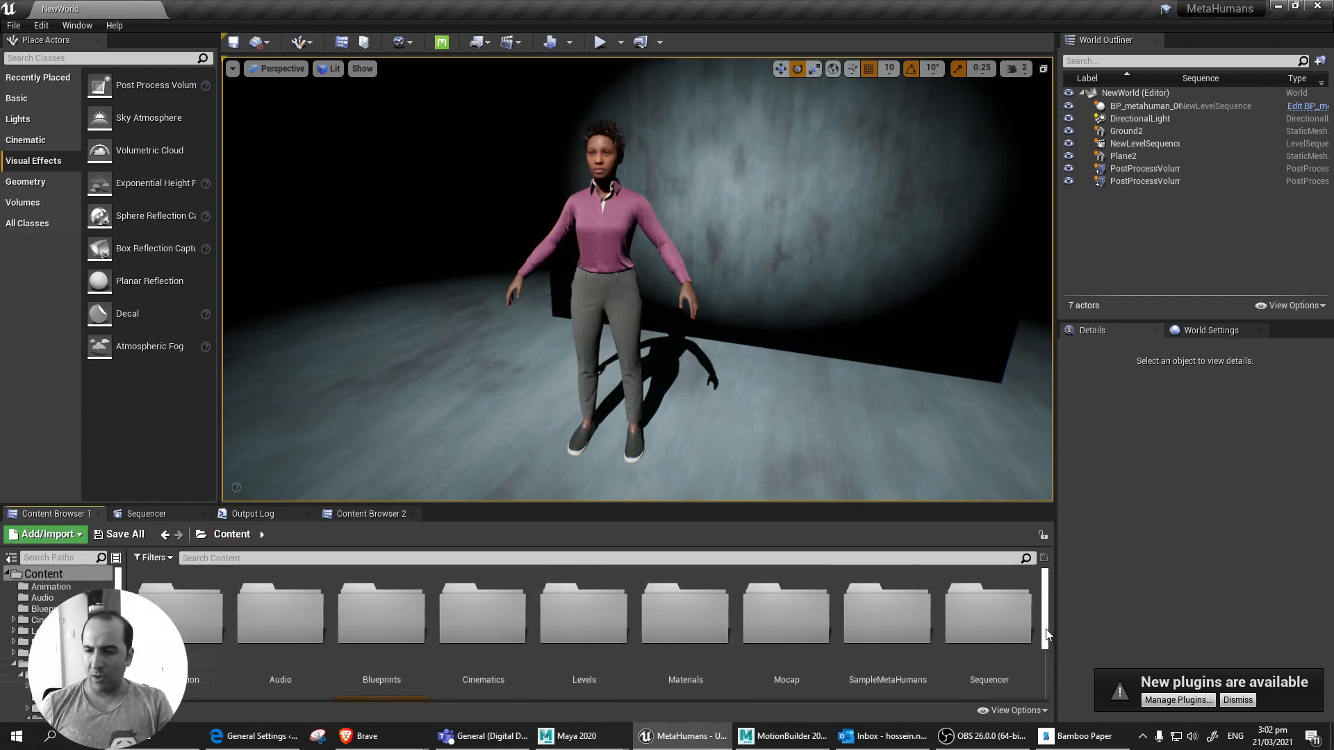
{"action": "mouse_move", "coordinate": [1047, 635]}
{"action": "left_mouse_down"}
{"action": "mouse_move", "coordinate": [1045, 688]}
{"action": "mouse_move", "coordinate": [1035, 641]}
{"action": "left_mouse_up"}
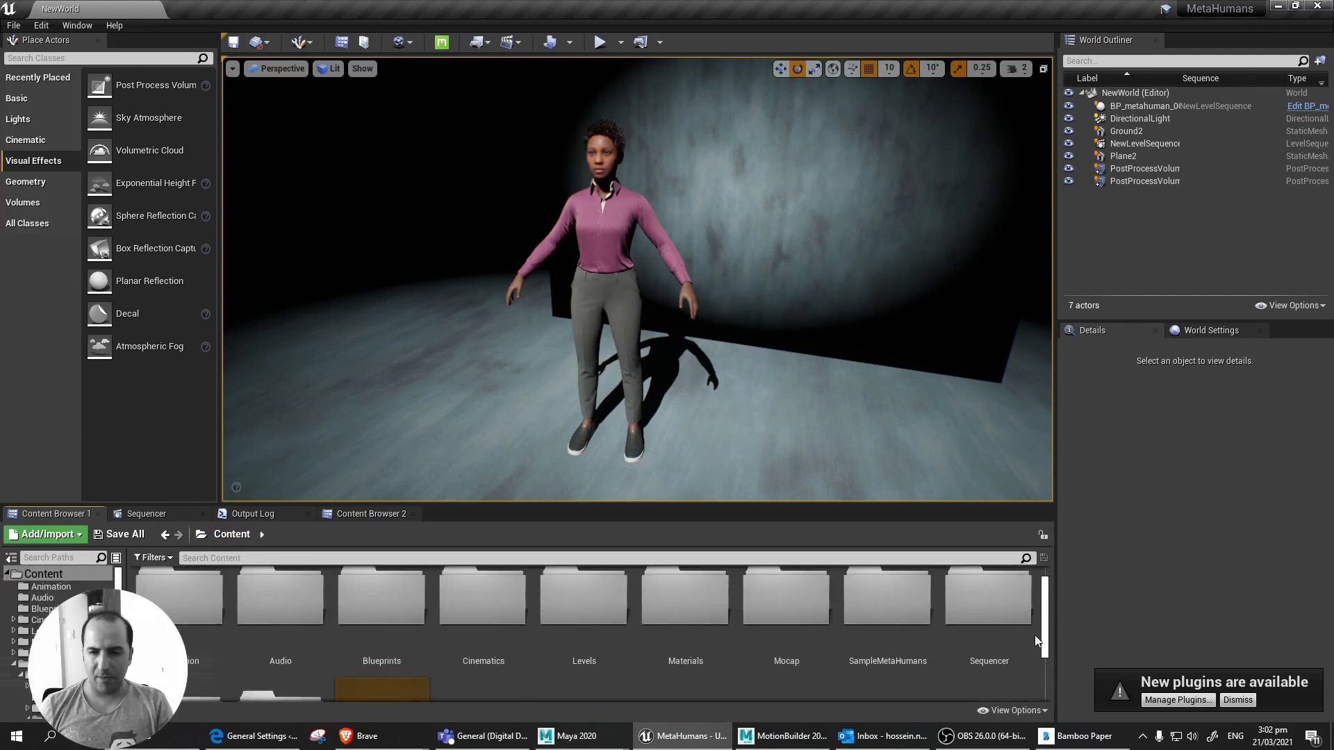
{"action": "double_click", "coordinate": [784, 599]}
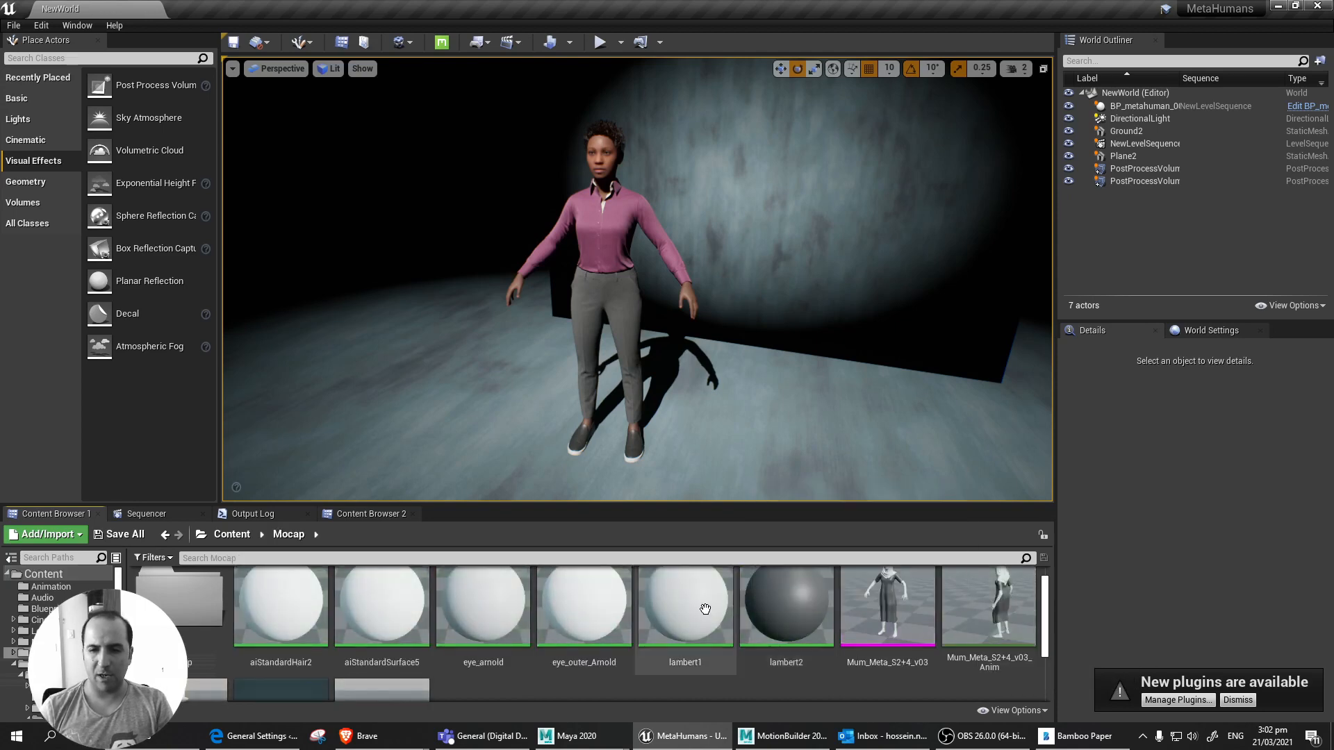
Open the Mum_Meta_S2+4_v03 skeletal mesh from the Mocap folder and bring up its skeleton hierarchy.
{"action": "mouse_move", "coordinate": [902, 628]}
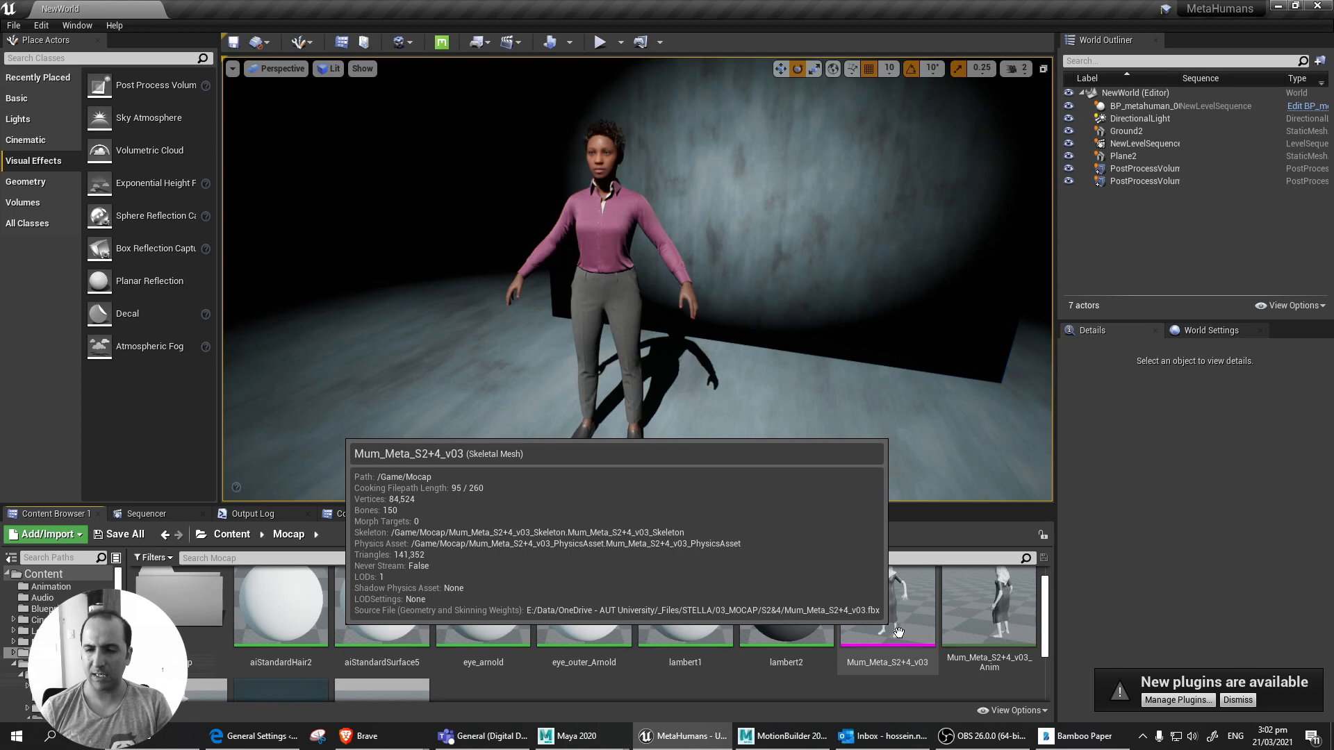
{"action": "left_click", "coordinate": [903, 633]}
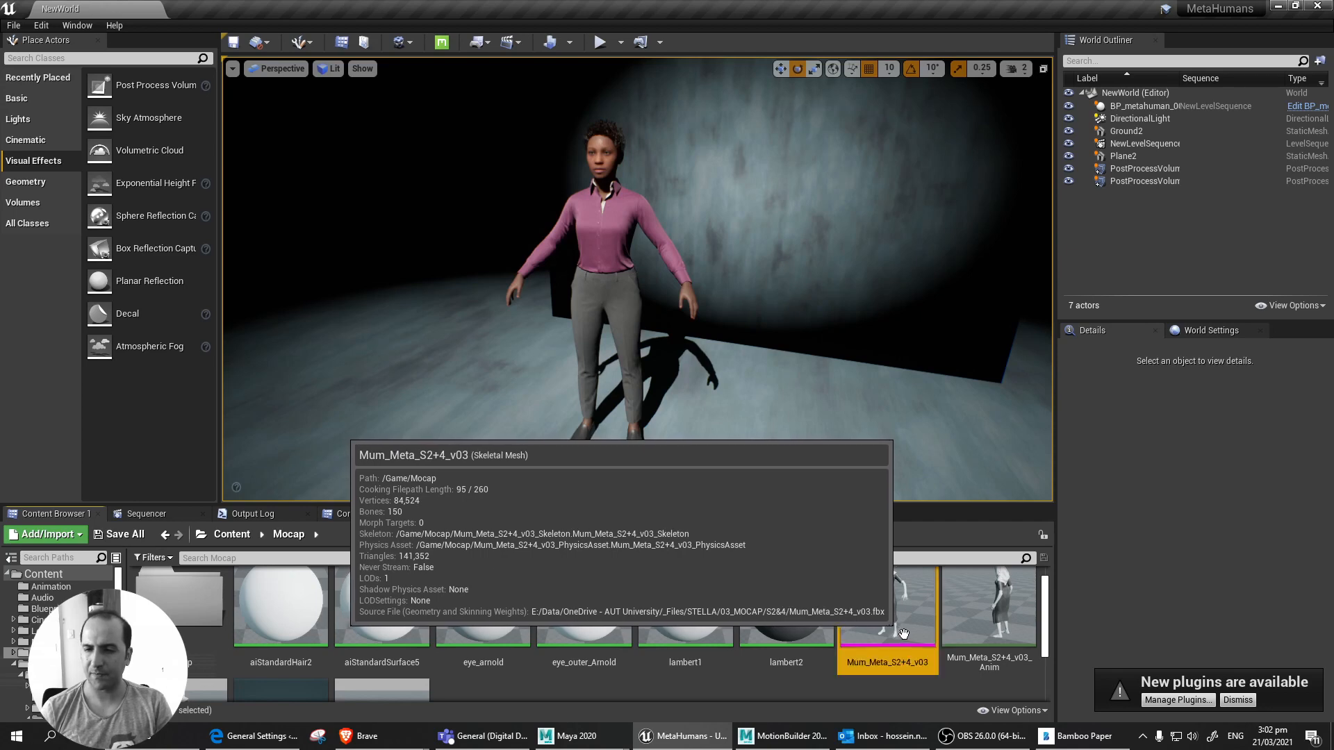
{"action": "double_click", "coordinate": [903, 633]}
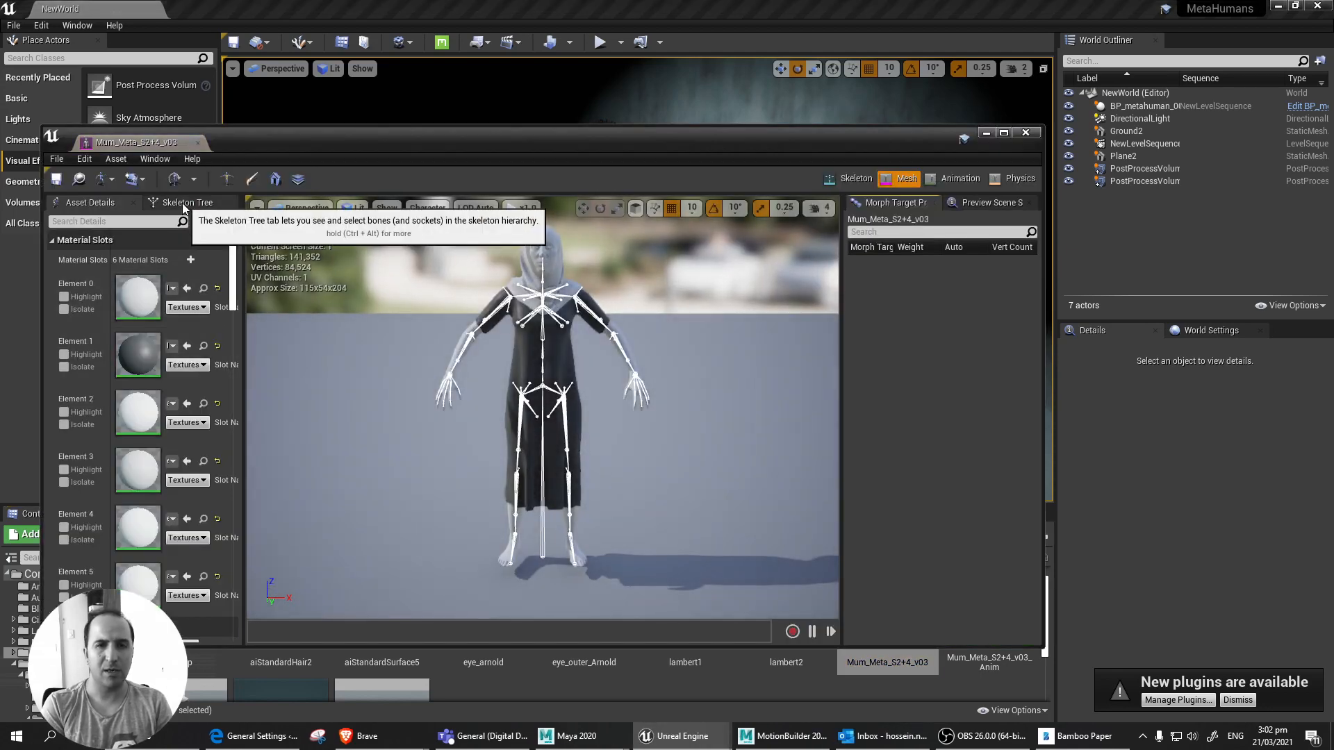
{"action": "left_click", "coordinate": [186, 203]}
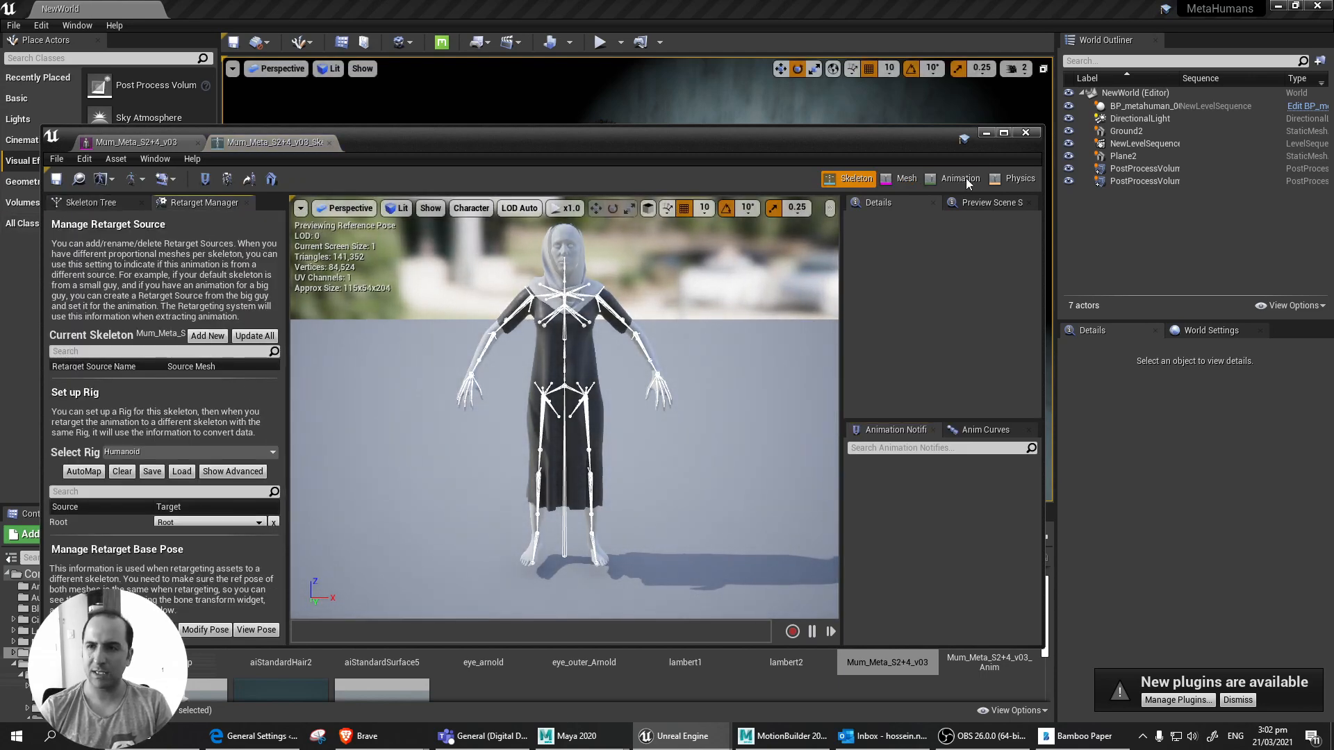
Maximize the Mum_Meta_S2+4_v03 skeleton editor and switch to Maya to view the mocap skeleton at an angle.
{"action": "left_click", "coordinate": [1003, 132]}
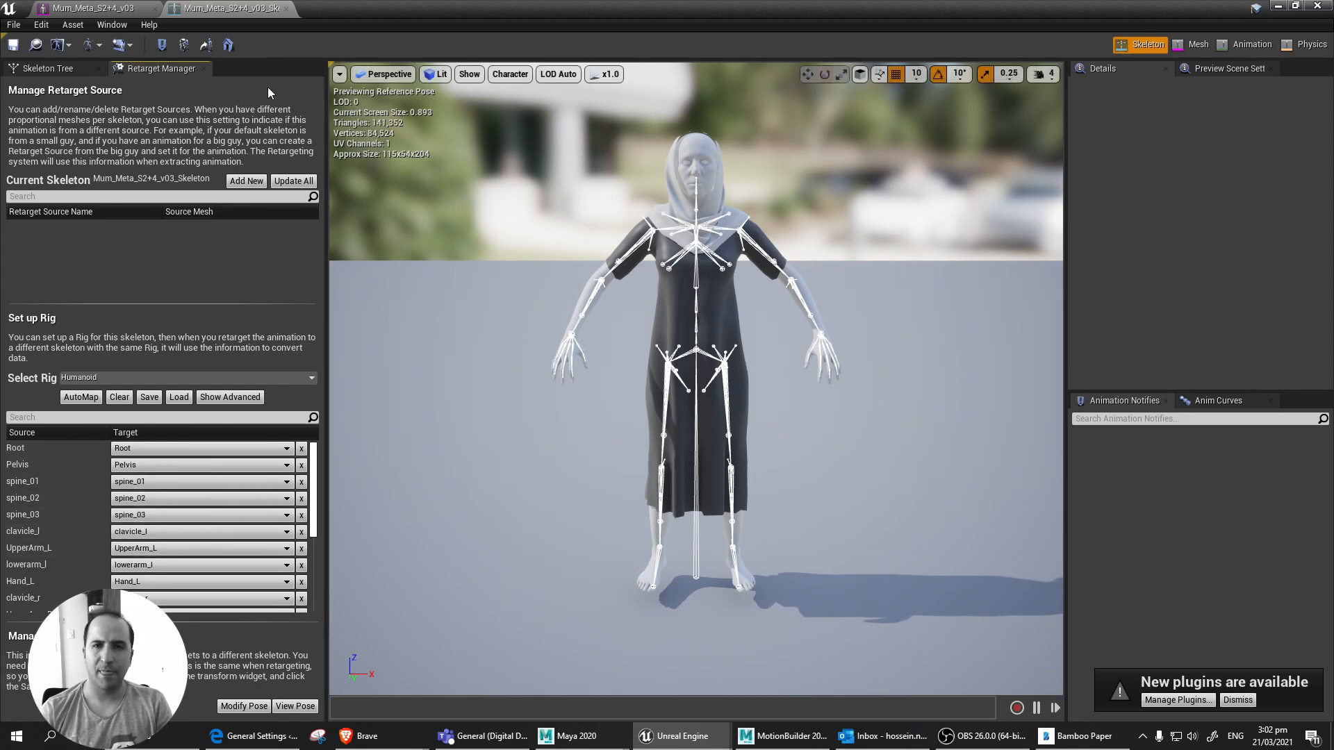
{"action": "key", "text": "alt+Tab"}
{"action": "key", "text": "alt+Tab"}
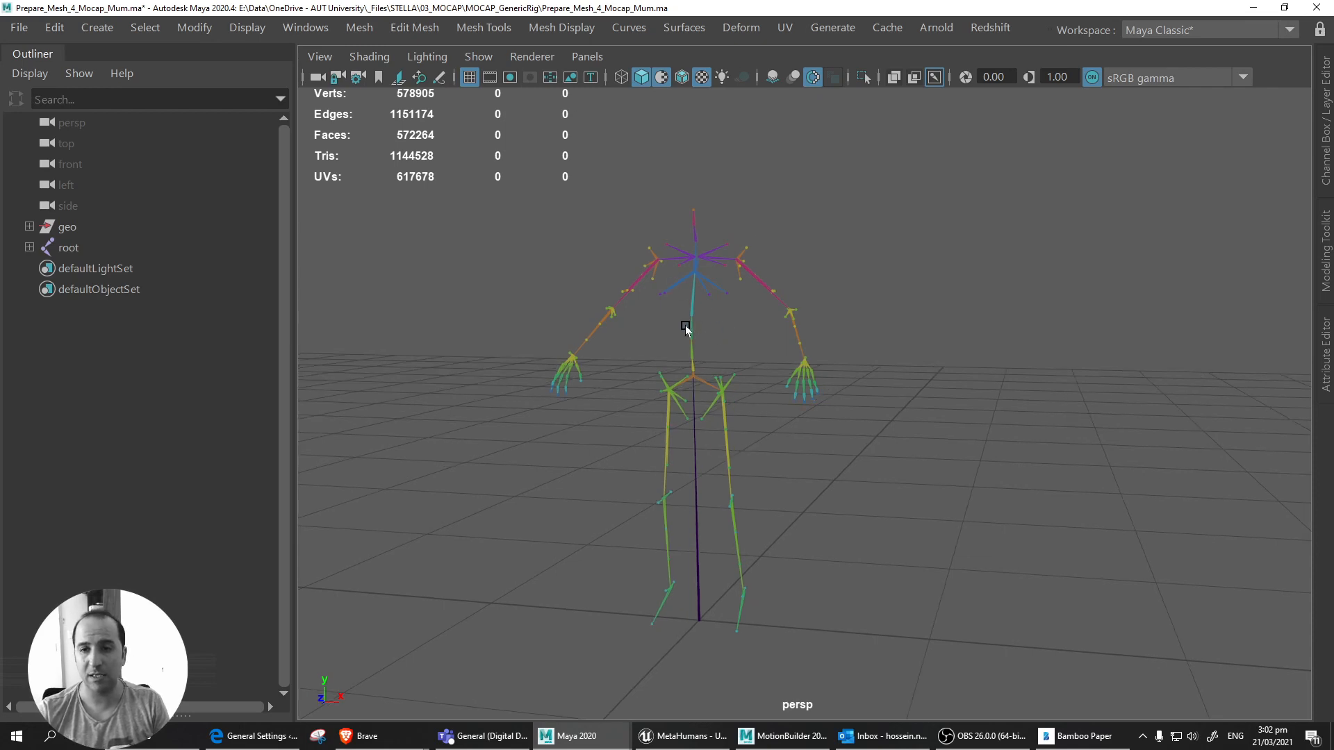
{"action": "mouse_move", "coordinate": [685, 325]}
{"action": "left_mouse_down", "text": "alt"}
{"action": "mouse_move", "coordinate": [739, 320]}
{"action": "mouse_move", "coordinate": [702, 328]}
{"action": "left_mouse_up", "text": "alt"}
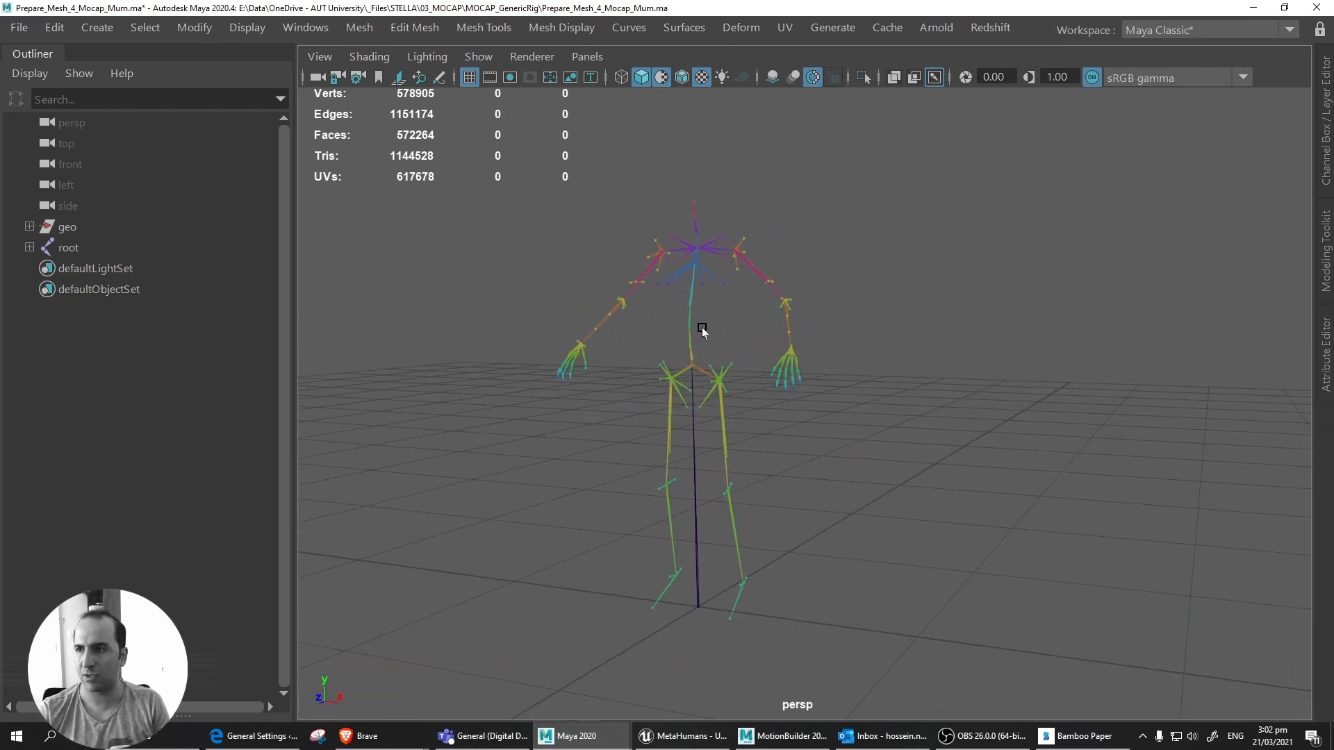
Check the linear and angular working units in Maya's general Settings preferences, leaving them unchanged.
{"action": "key", "text": "ctrl+space"}
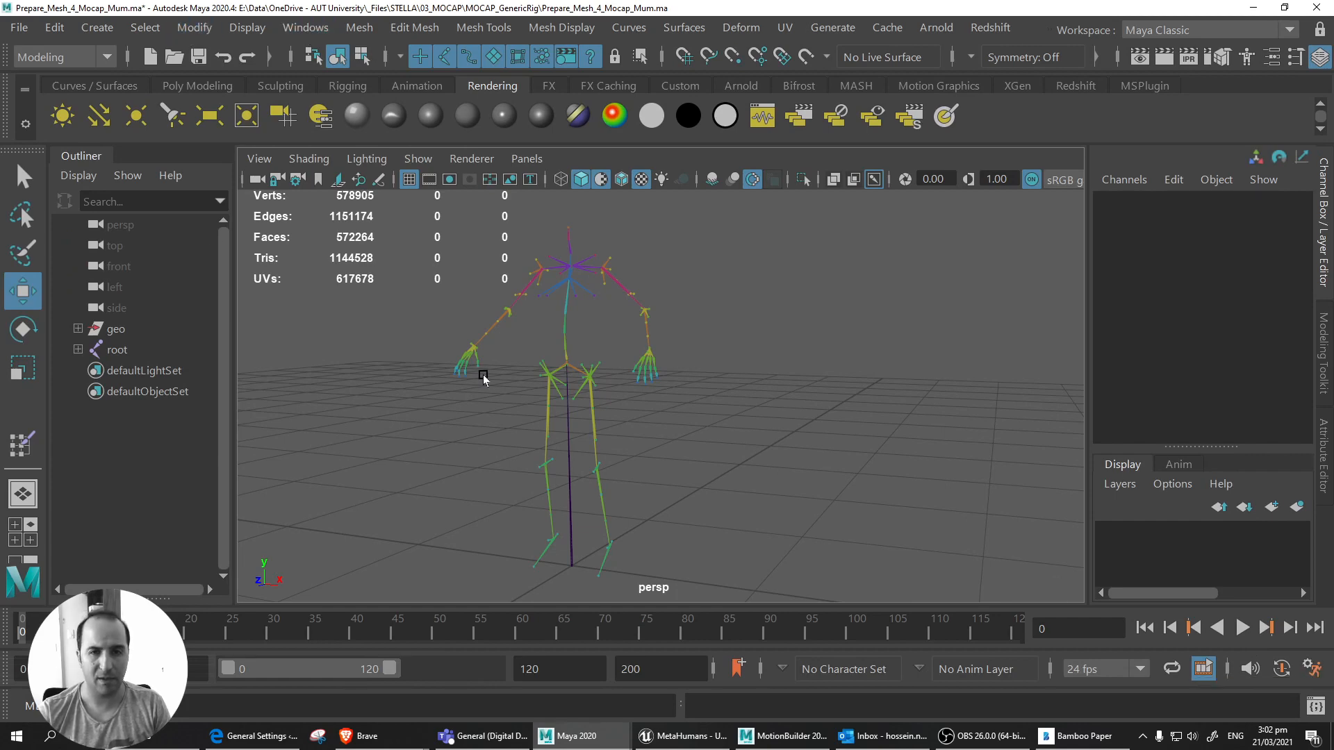
{"action": "key", "text": "ctrl+space"}
{"action": "left_click", "coordinate": [287, 32]}
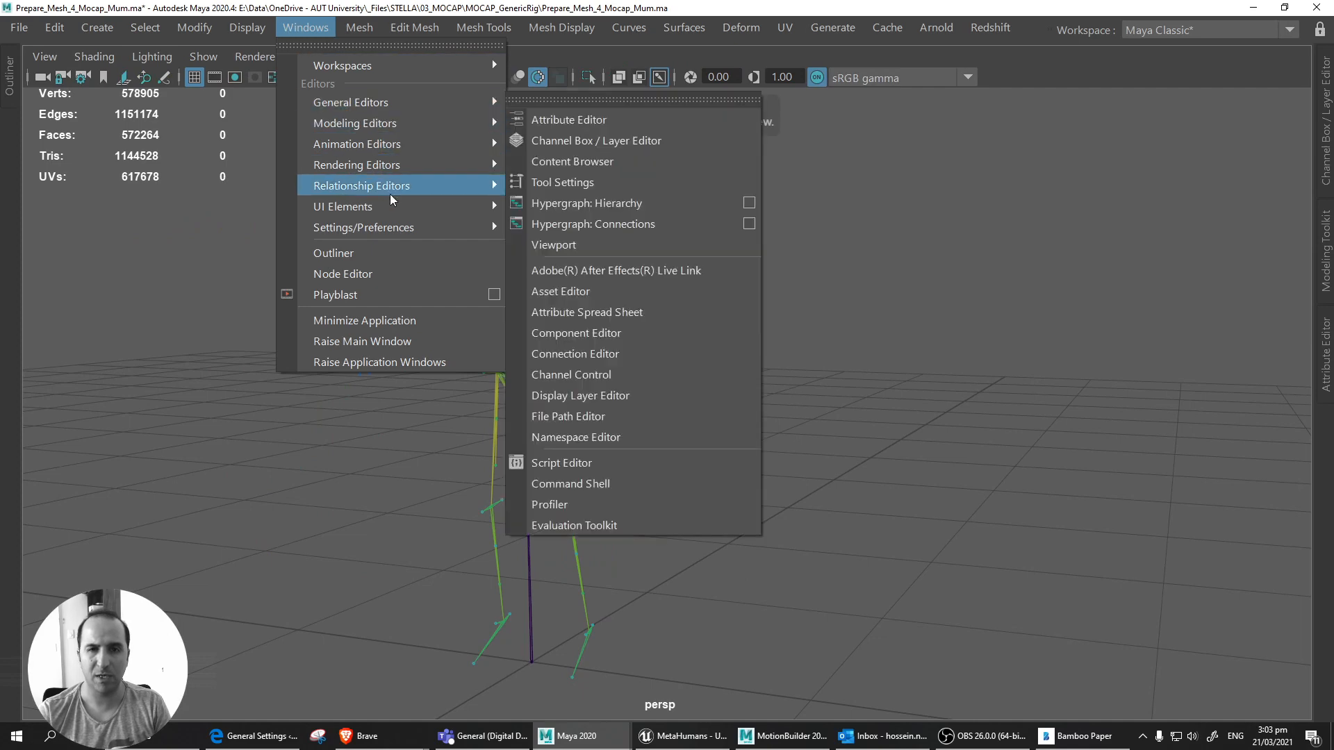
{"action": "mouse_move", "coordinate": [394, 229]}
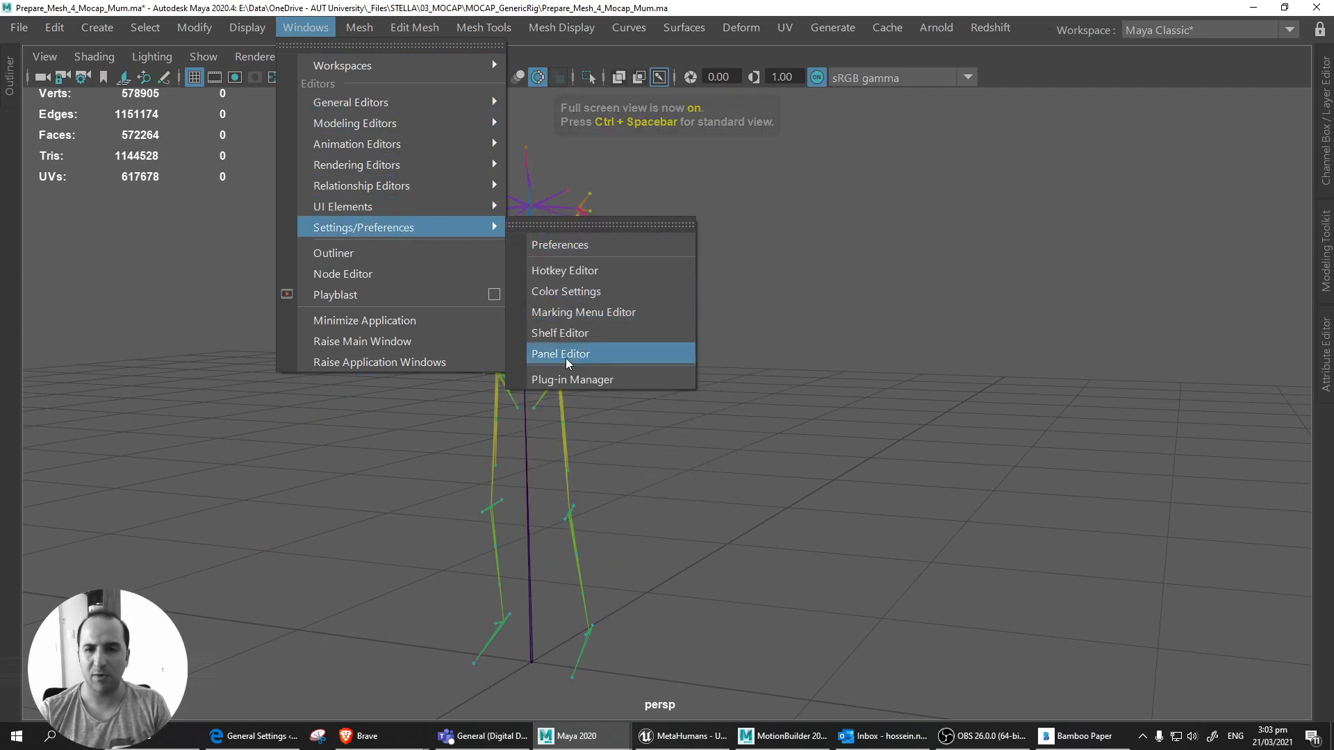
{"action": "left_click", "coordinate": [584, 248]}
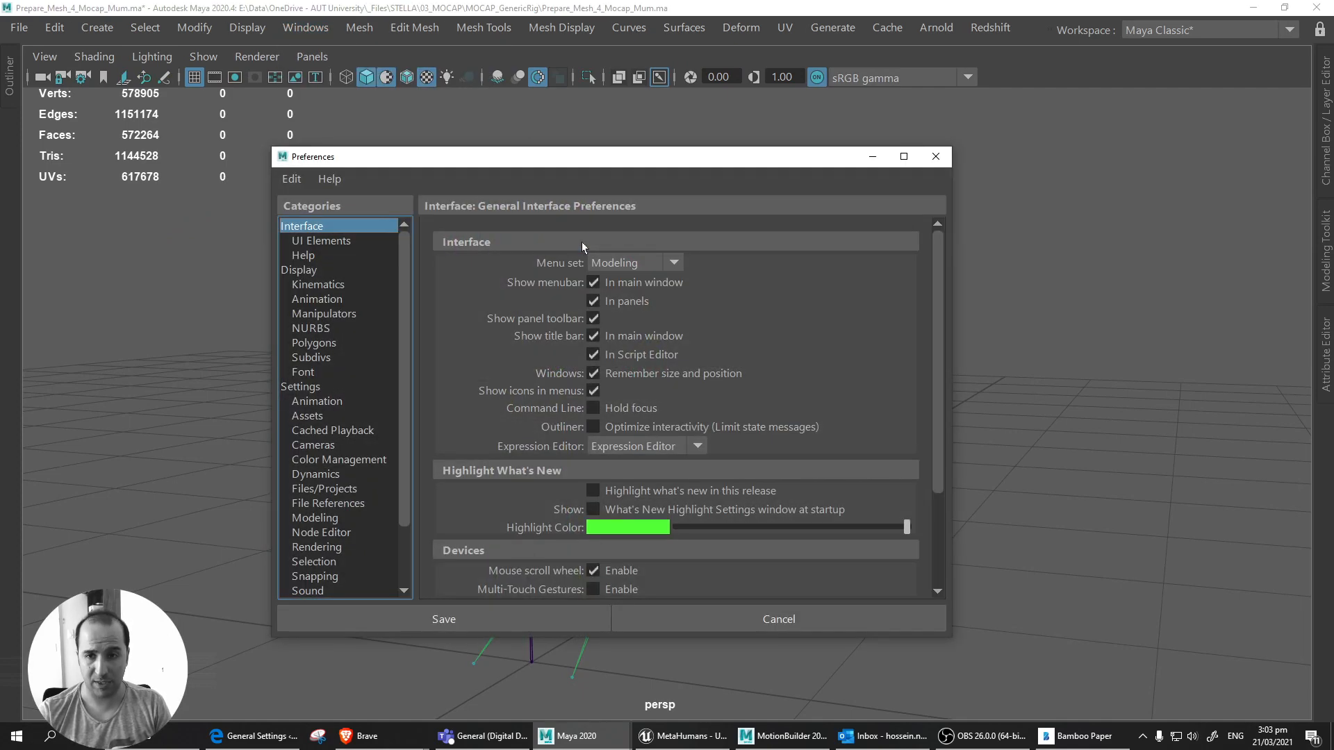
{"action": "left_click_drag", "start_coordinate": [499, 179], "coordinate": [819, 153]}
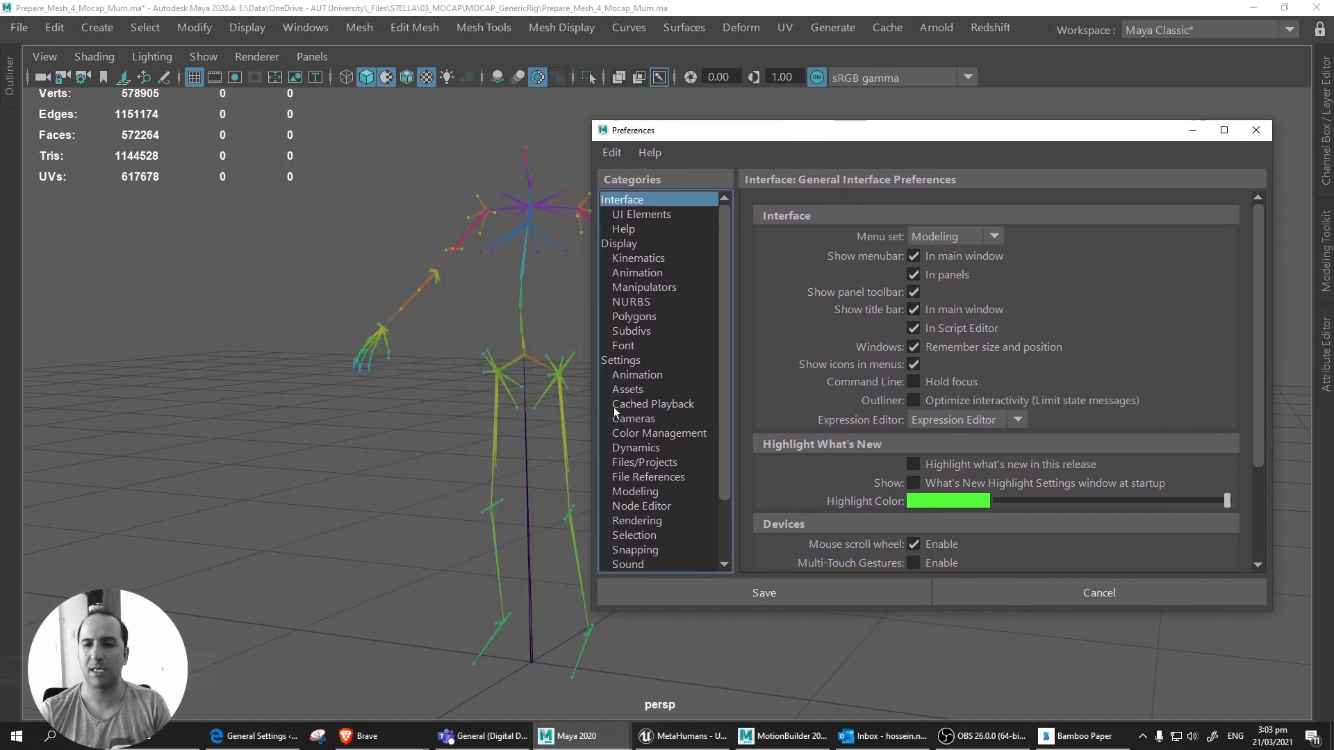
{"action": "left_click", "coordinate": [625, 361]}
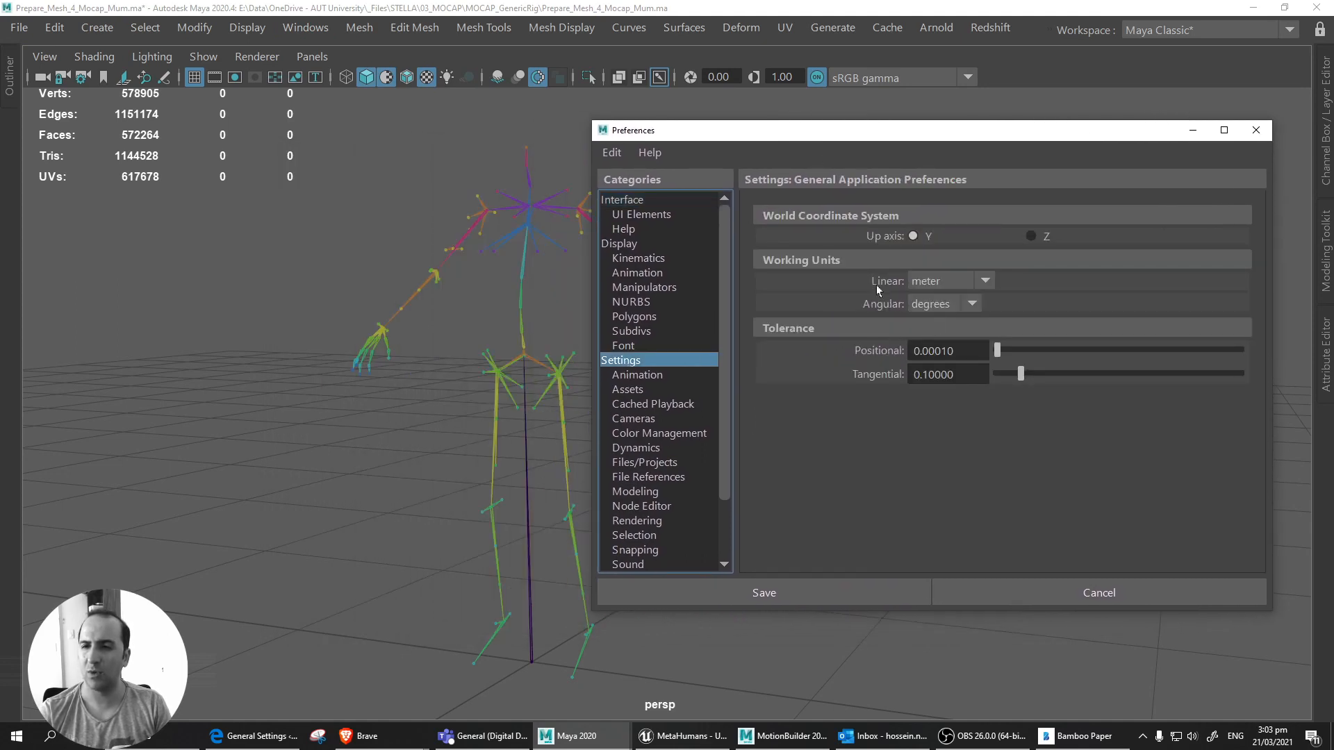
{"action": "left_click", "coordinate": [998, 590]}
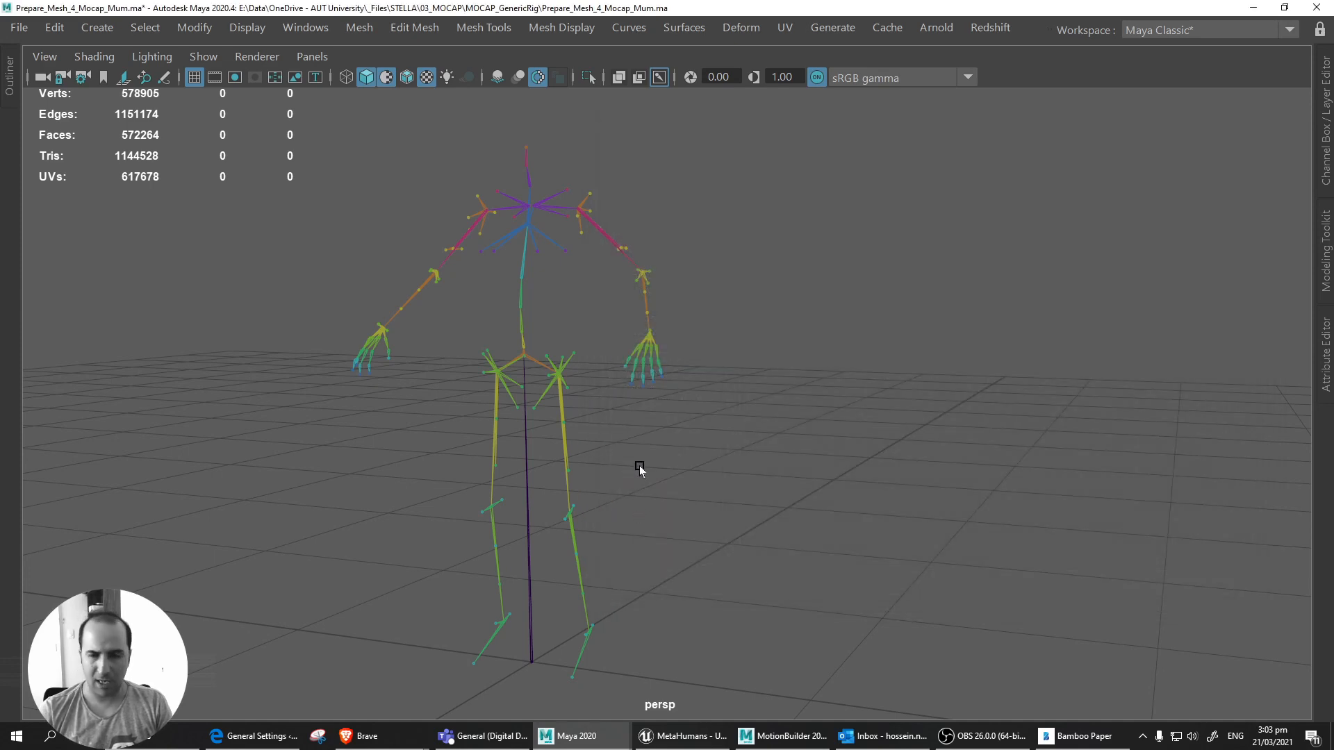
Display the polygon meshes together with the joints in the side view of the character.
{"action": "middle_click_drag", "start_coordinate": [639, 467], "coordinate": [626, 455], "text": "alt"}
{"action": "left_click_drag", "start_coordinate": [594, 439], "coordinate": [644, 441], "text": "alt"}
{"action": "key", "text": "space"}
{"action": "scroll", "coordinate": [633, 441], "scroll_direction": "down", "scroll_amount": 5}
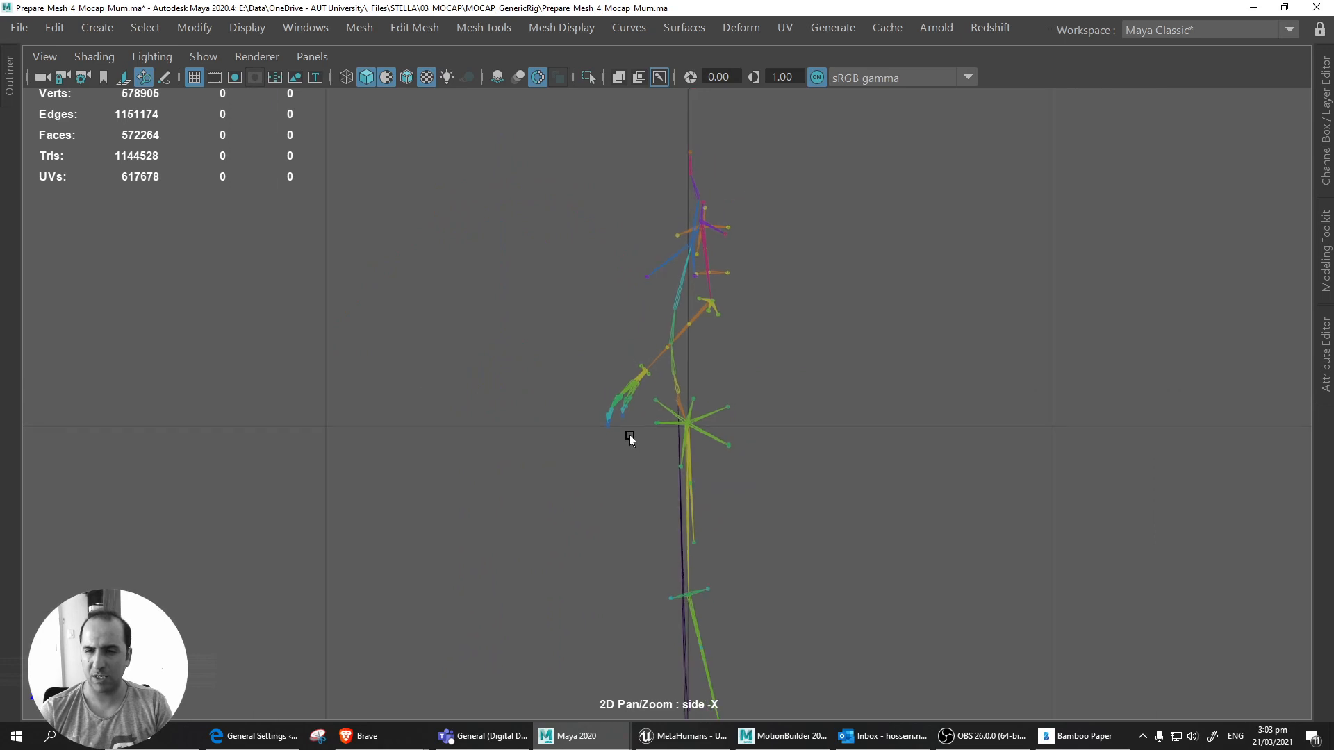
{"action": "middle_click_drag", "start_coordinate": [630, 437], "coordinate": [586, 450], "text": "alt"}
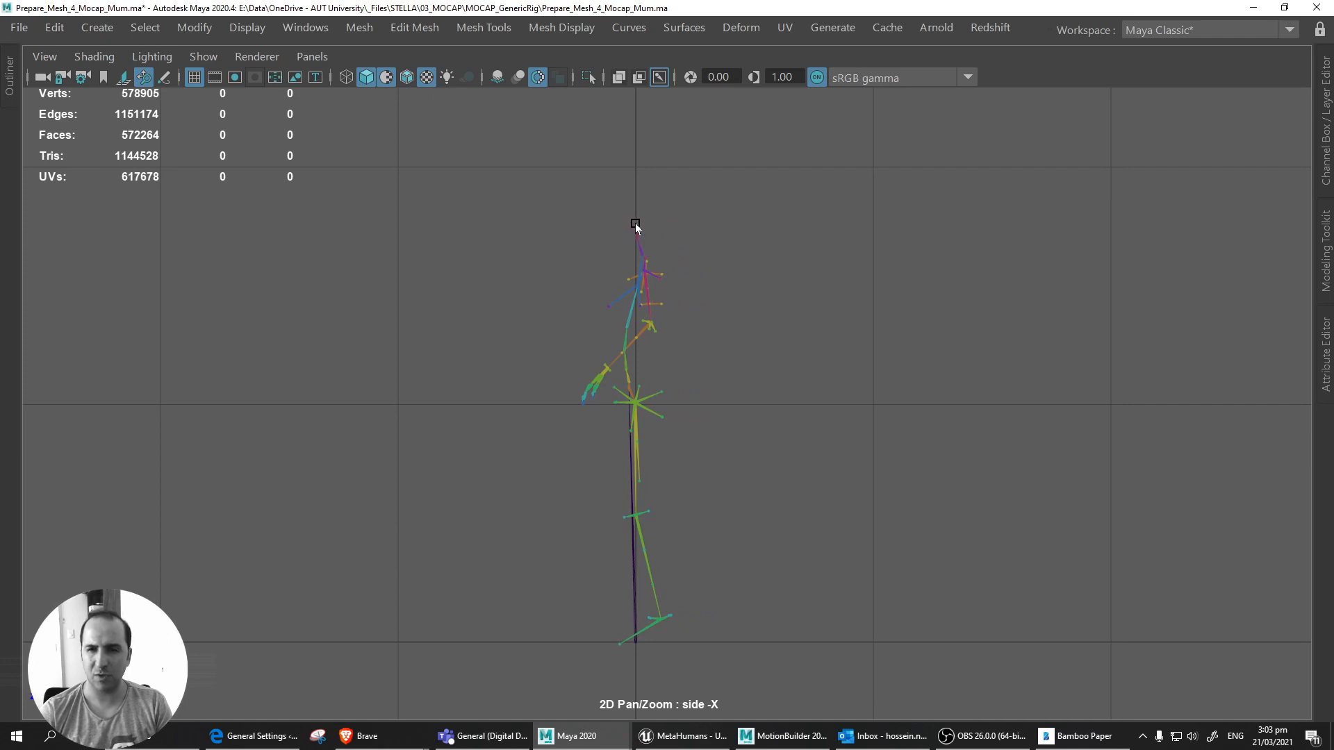
{"action": "left_click", "coordinate": [203, 56]}
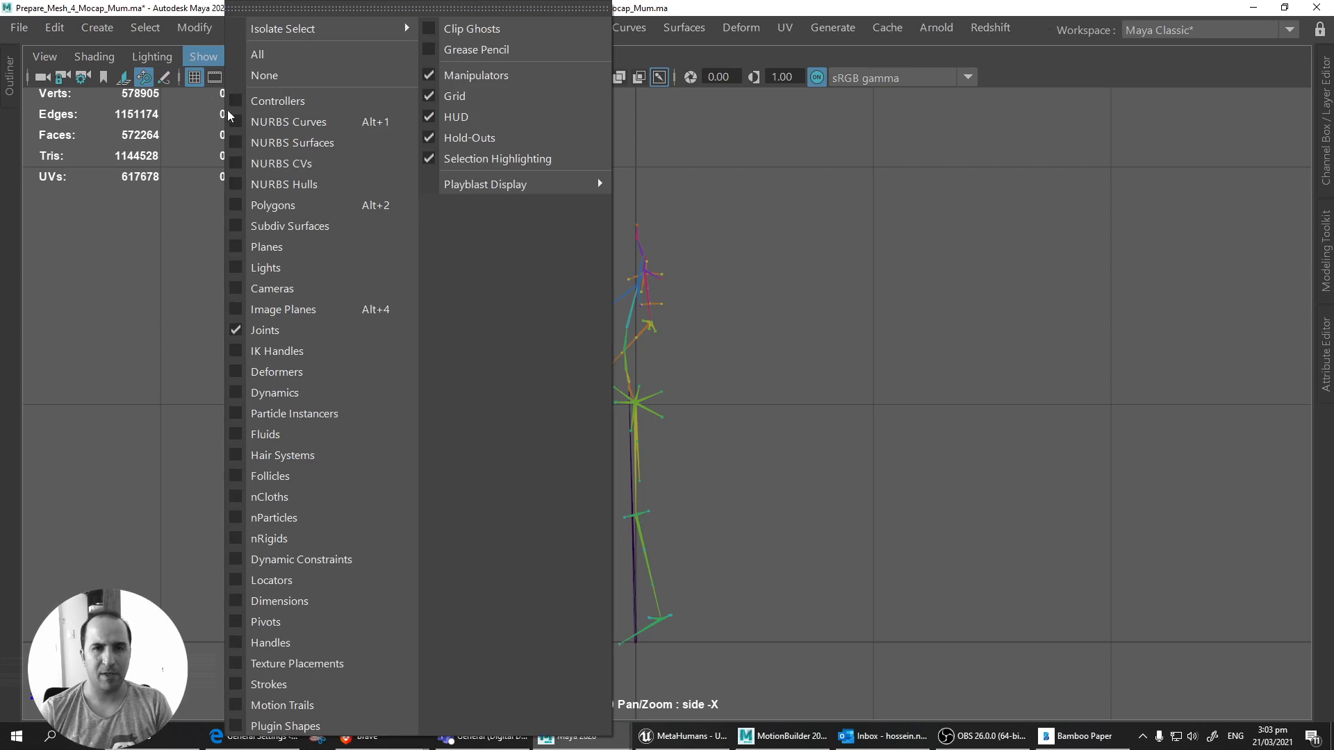
{"action": "left_click", "coordinate": [267, 205]}
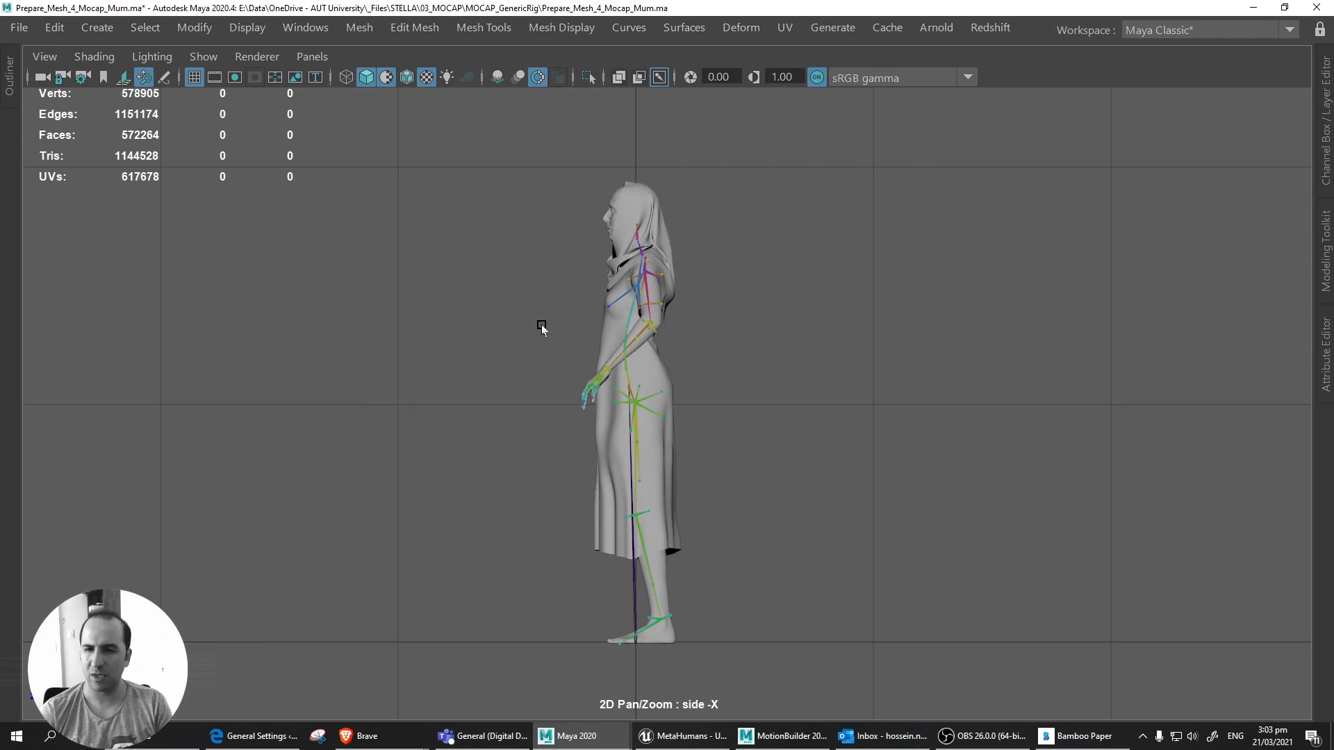
Return to the perspective view of the character and select the root joint between the feet.
{"action": "middle_click_drag", "start_coordinate": [542, 325], "coordinate": [515, 317], "text": "alt"}
{"action": "key", "text": "space"}
{"action": "left_click_drag", "start_coordinate": [562, 417], "coordinate": [557, 336]}
{"action": "right_click_drag", "start_coordinate": [539, 360], "coordinate": [481, 368], "text": "alt"}
{"action": "left_click_drag", "start_coordinate": [481, 368], "coordinate": [464, 378], "text": "alt"}
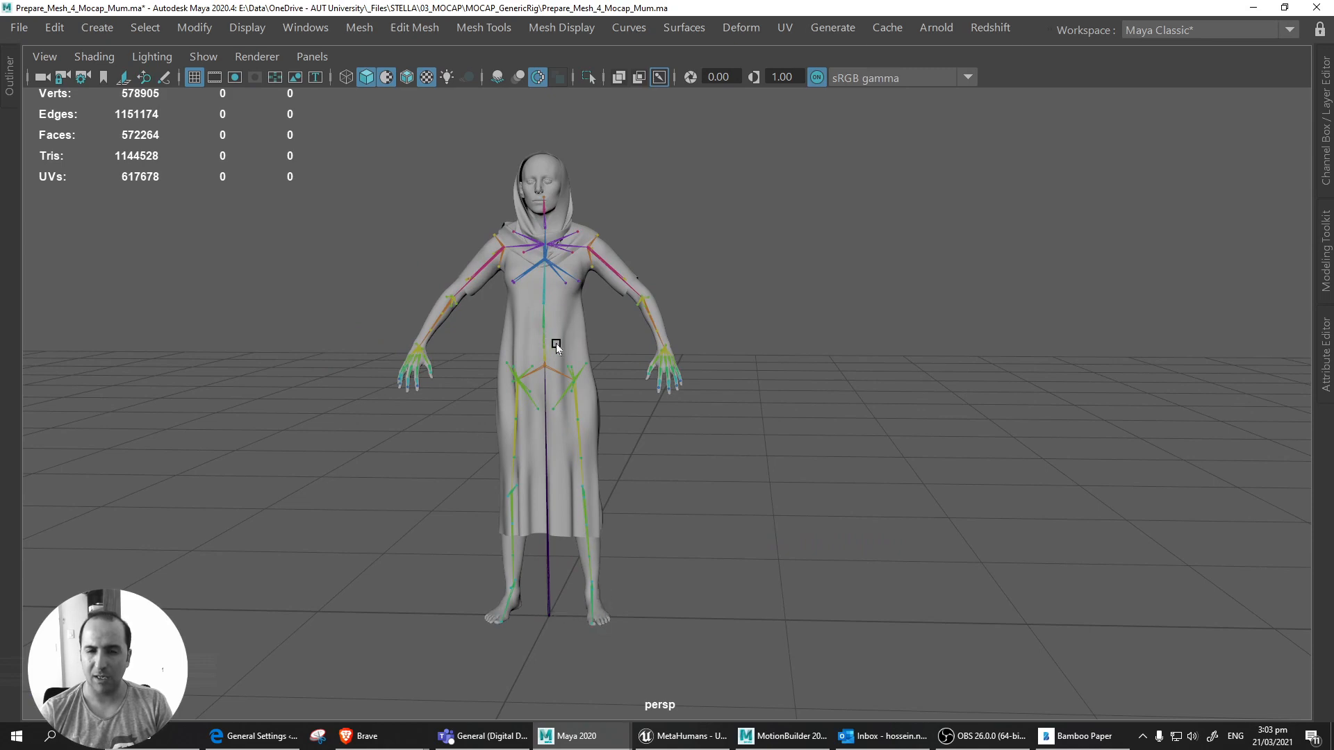
{"action": "left_click_drag", "start_coordinate": [556, 343], "coordinate": [578, 592], "text": "alt"}
{"action": "left_click", "coordinate": [580, 595]}
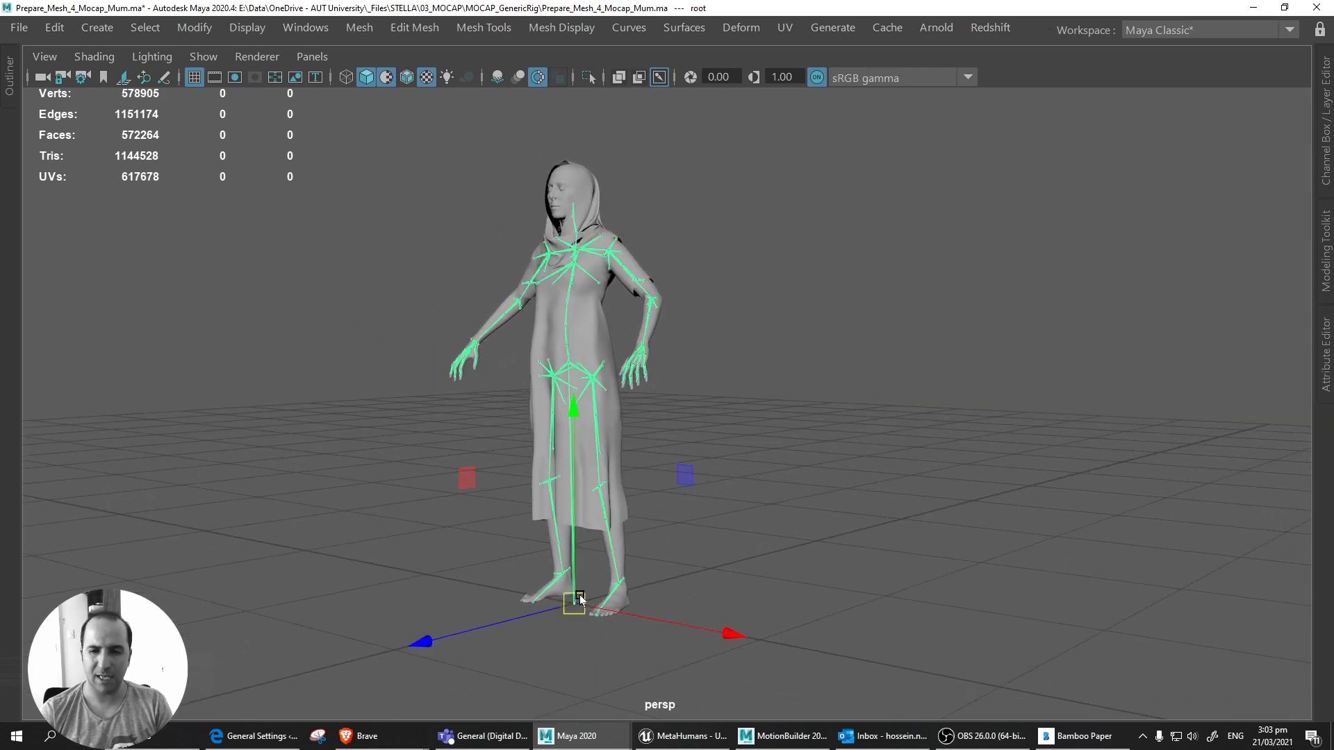
Examine how the joints sit inside the character mesh in the side and front views, from head to feet.
{"action": "left_click_drag", "start_coordinate": [685, 451], "coordinate": [723, 477], "text": "alt"}
{"action": "key", "text": "space"}
{"action": "key", "text": "space"}
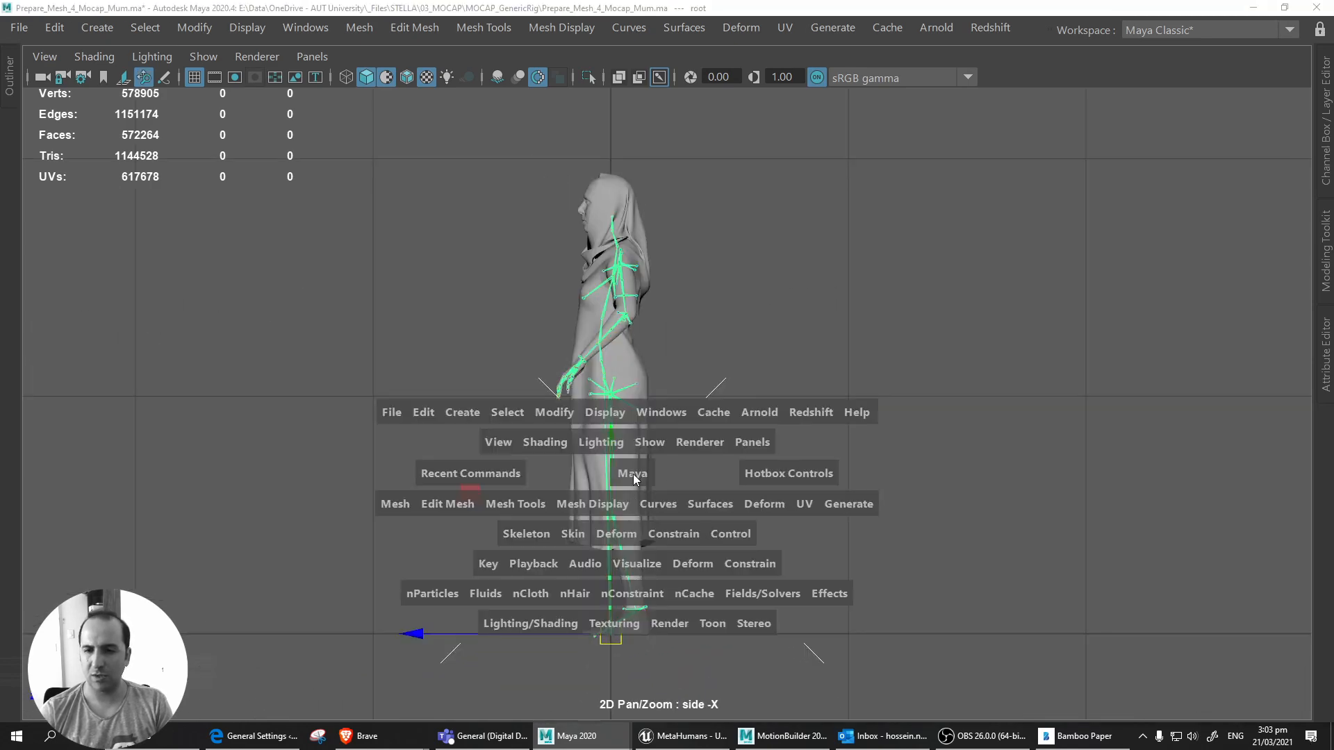
{"action": "left_click_drag", "start_coordinate": [633, 474], "coordinate": [636, 491]}
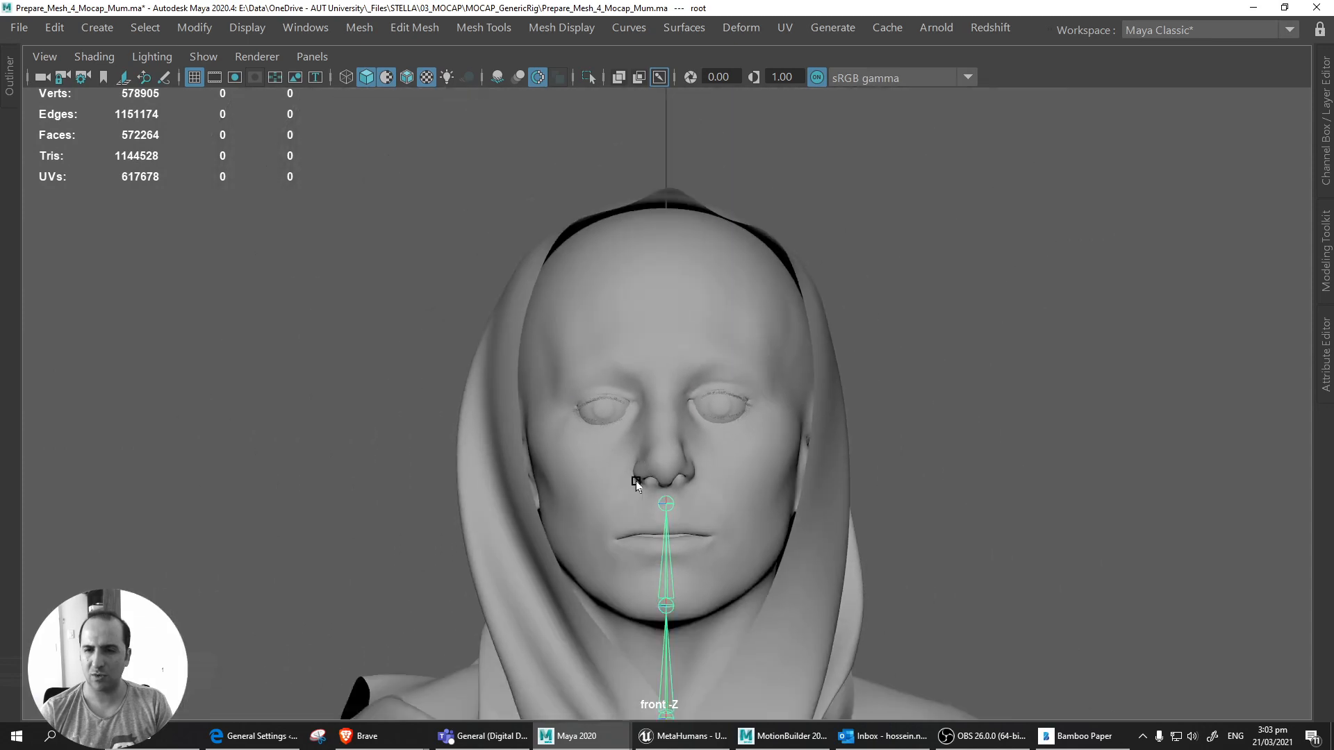
{"action": "scroll", "coordinate": [636, 481], "scroll_direction": "down", "scroll_amount": 8}
{"action": "middle_click_drag", "start_coordinate": [681, 484], "coordinate": [712, 281], "text": "alt"}
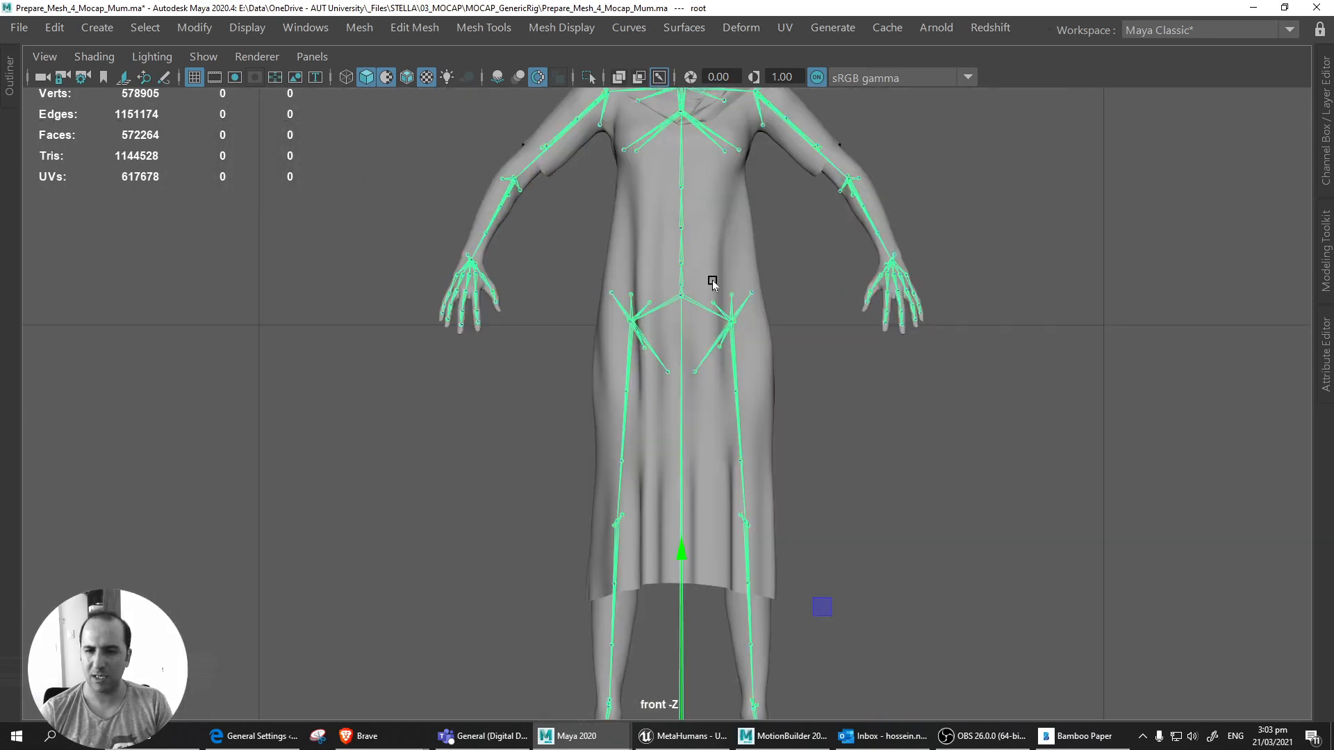
{"action": "middle_click_drag", "start_coordinate": [728, 532], "coordinate": [668, 562], "text": "alt"}
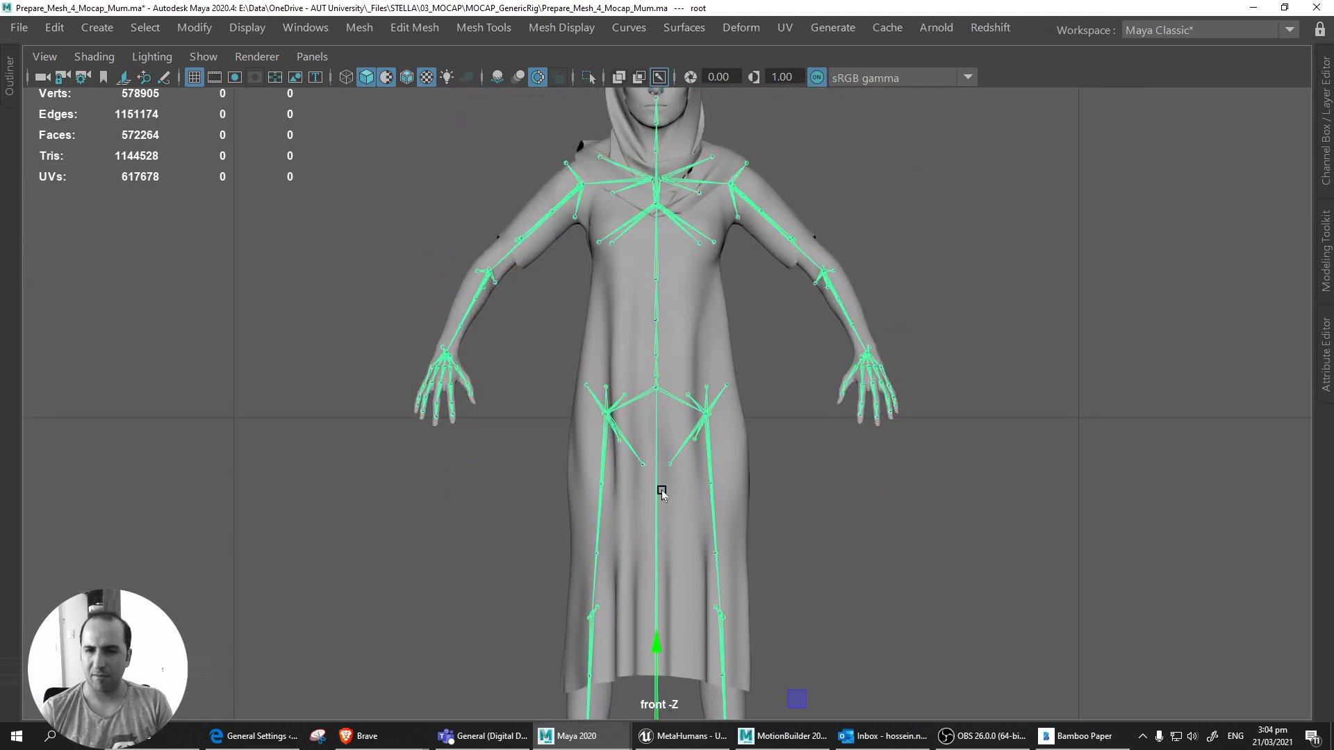
{"action": "middle_click_drag", "start_coordinate": [661, 493], "coordinate": [660, 538], "text": "alt"}
{"action": "middle_click_drag", "start_coordinate": [652, 442], "coordinate": [655, 518], "text": "alt"}
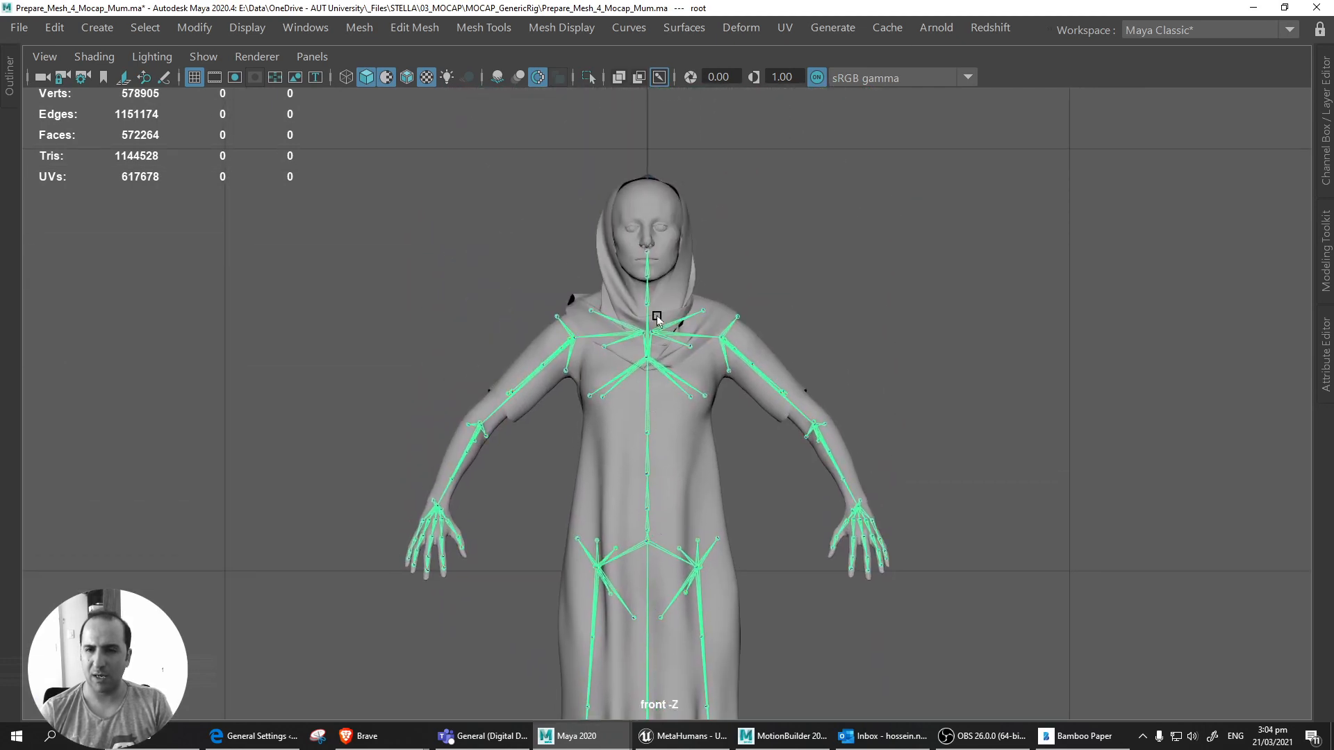
{"action": "middle_click_drag", "start_coordinate": [483, 455], "coordinate": [308, 303], "text": "alt"}
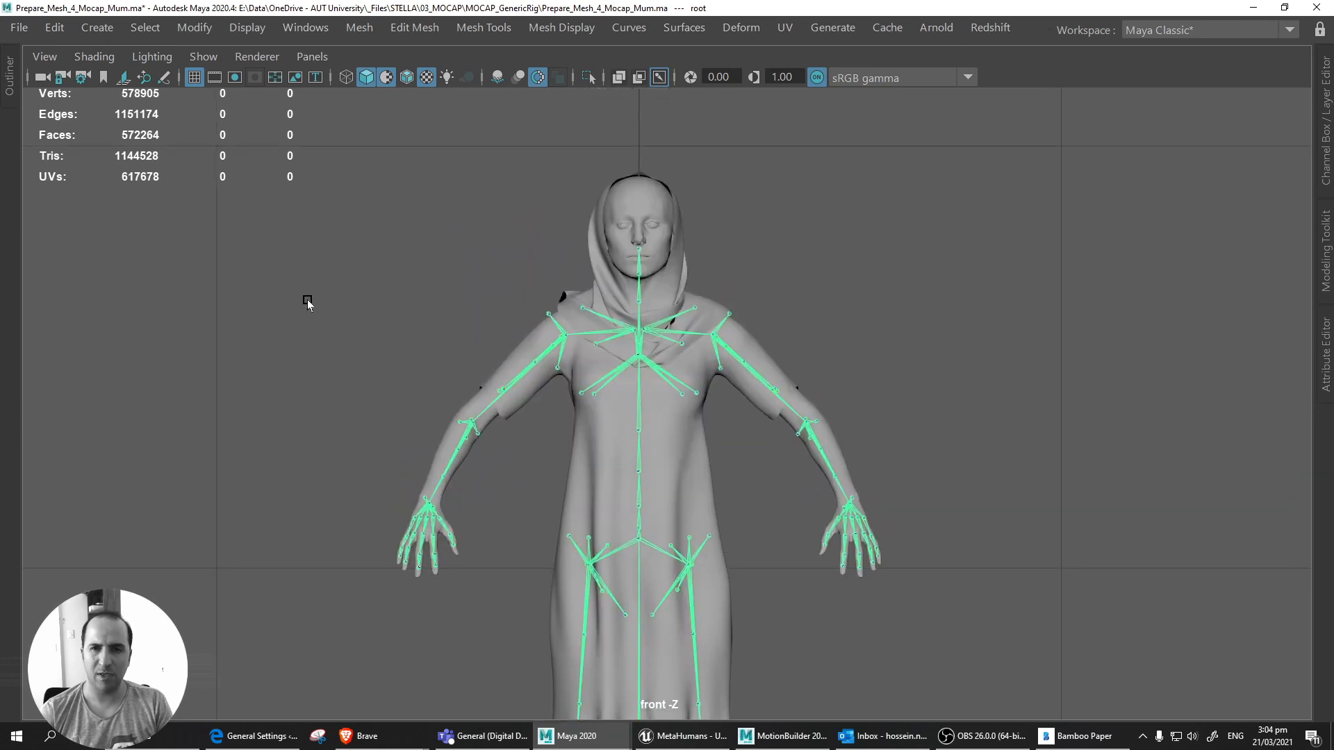
{"action": "scroll", "coordinate": [394, 585], "scroll_direction": "down", "scroll_amount": 2}
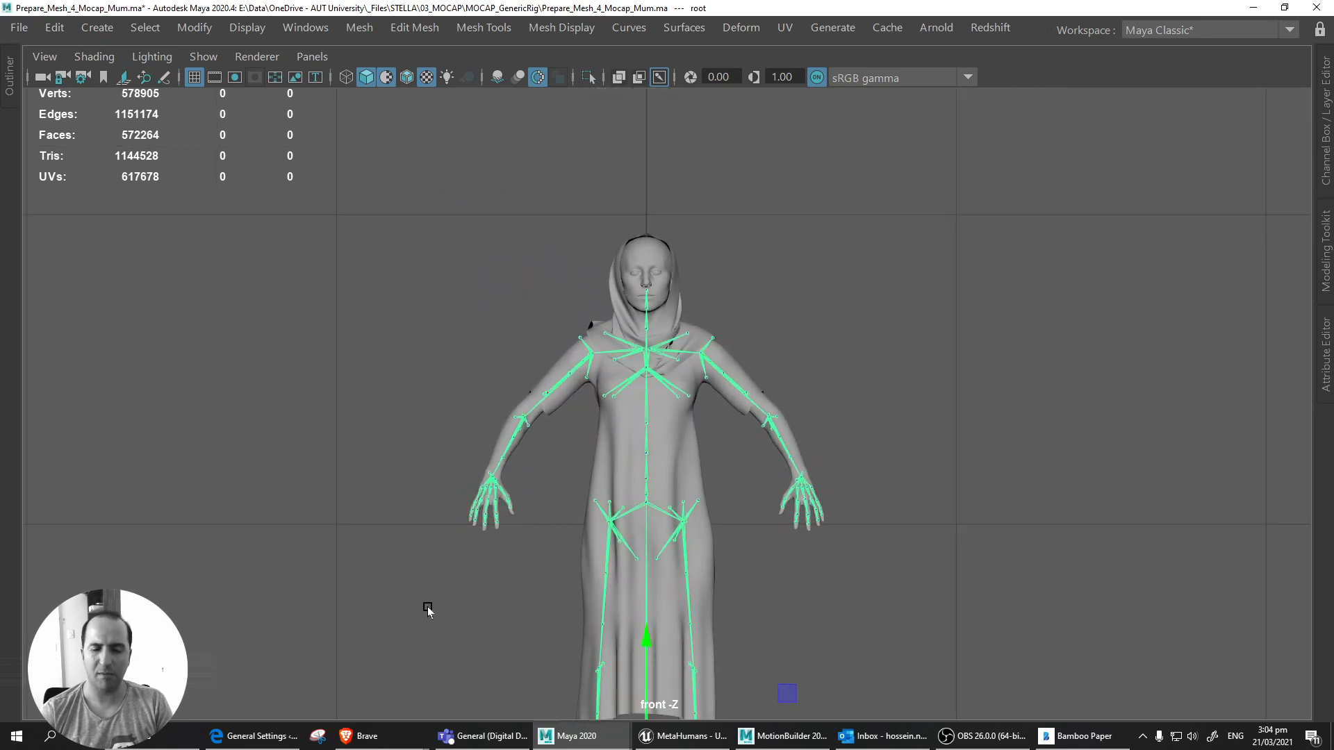
{"action": "middle_click_drag", "start_coordinate": [449, 642], "coordinate": [266, 531], "text": "alt"}
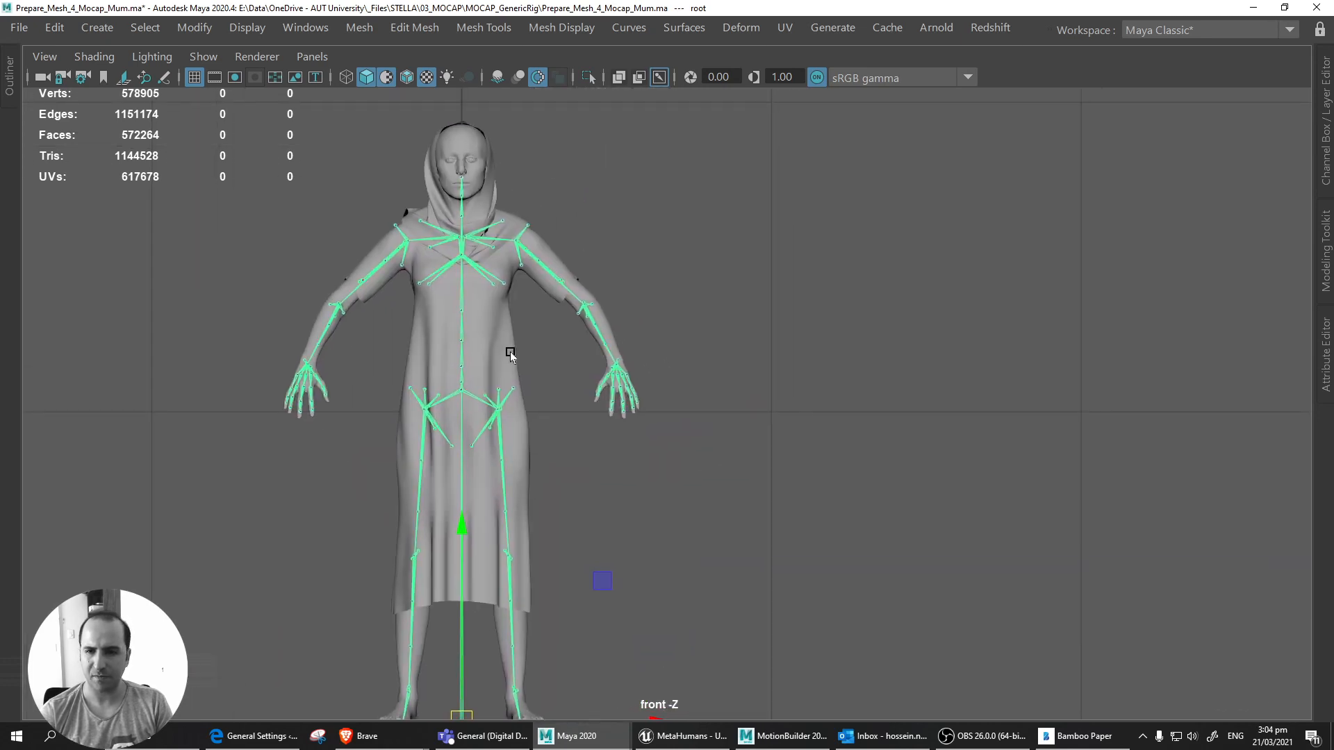
Inspect the transform channels of the pelvis joint and of the root joint, returning to the perspective view.
{"action": "left_click", "coordinate": [462, 389]}
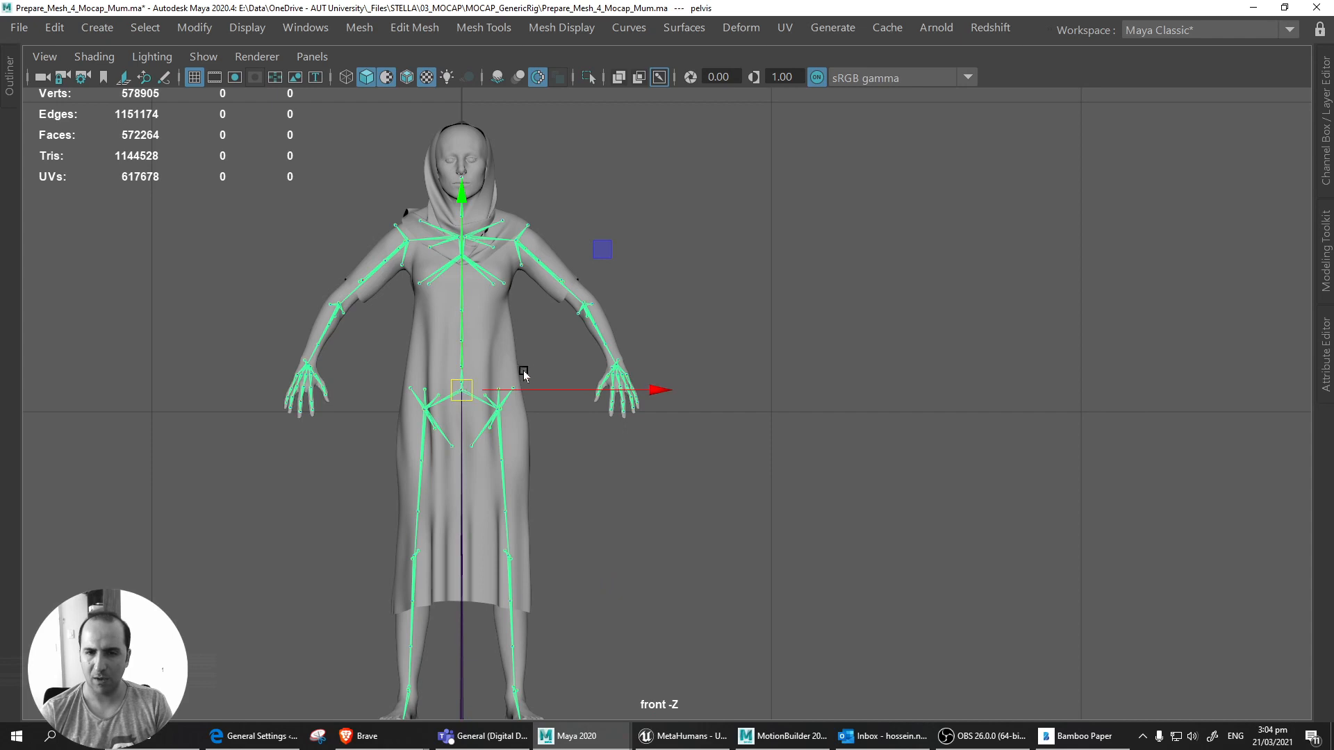
{"action": "left_click", "coordinate": [1316, 149]}
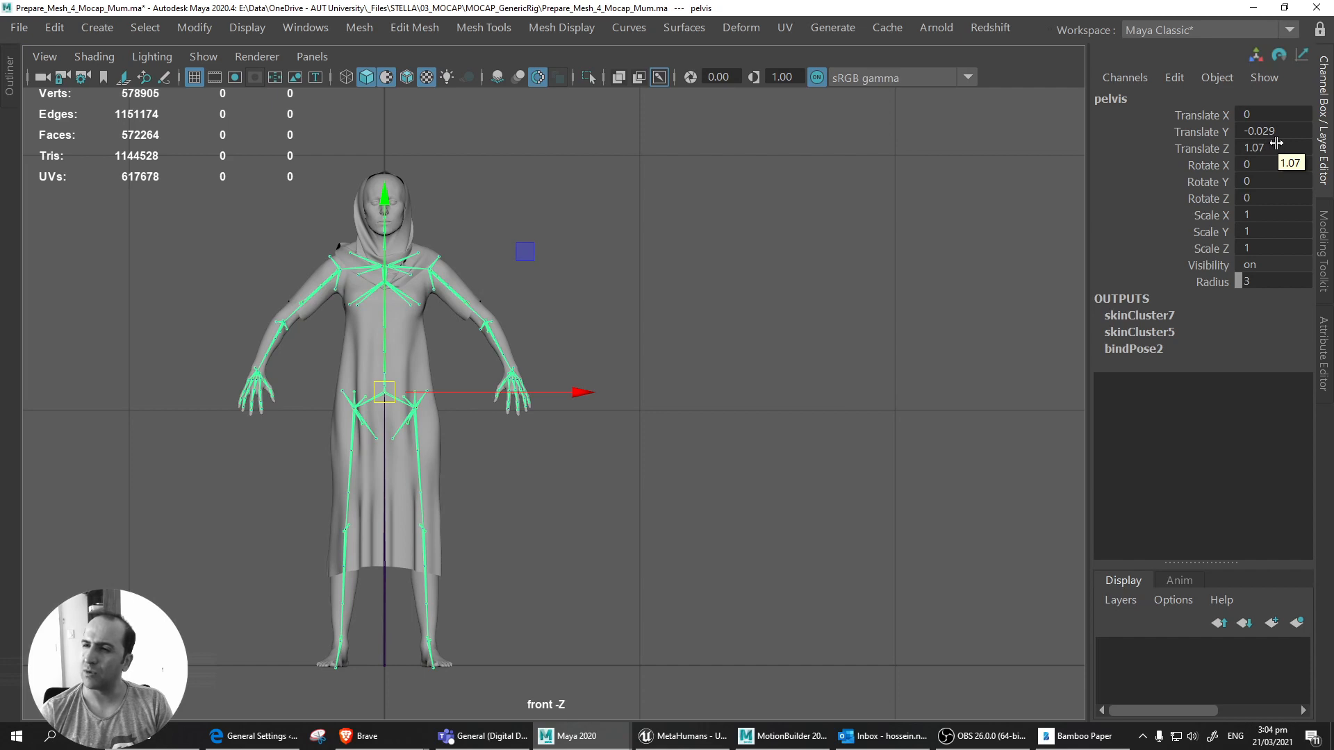
{"action": "key", "text": "space"}
{"action": "left_click_drag", "start_coordinate": [646, 456], "coordinate": [643, 375]}
{"action": "middle_click_drag", "start_coordinate": [543, 540], "coordinate": [548, 510], "text": "alt"}
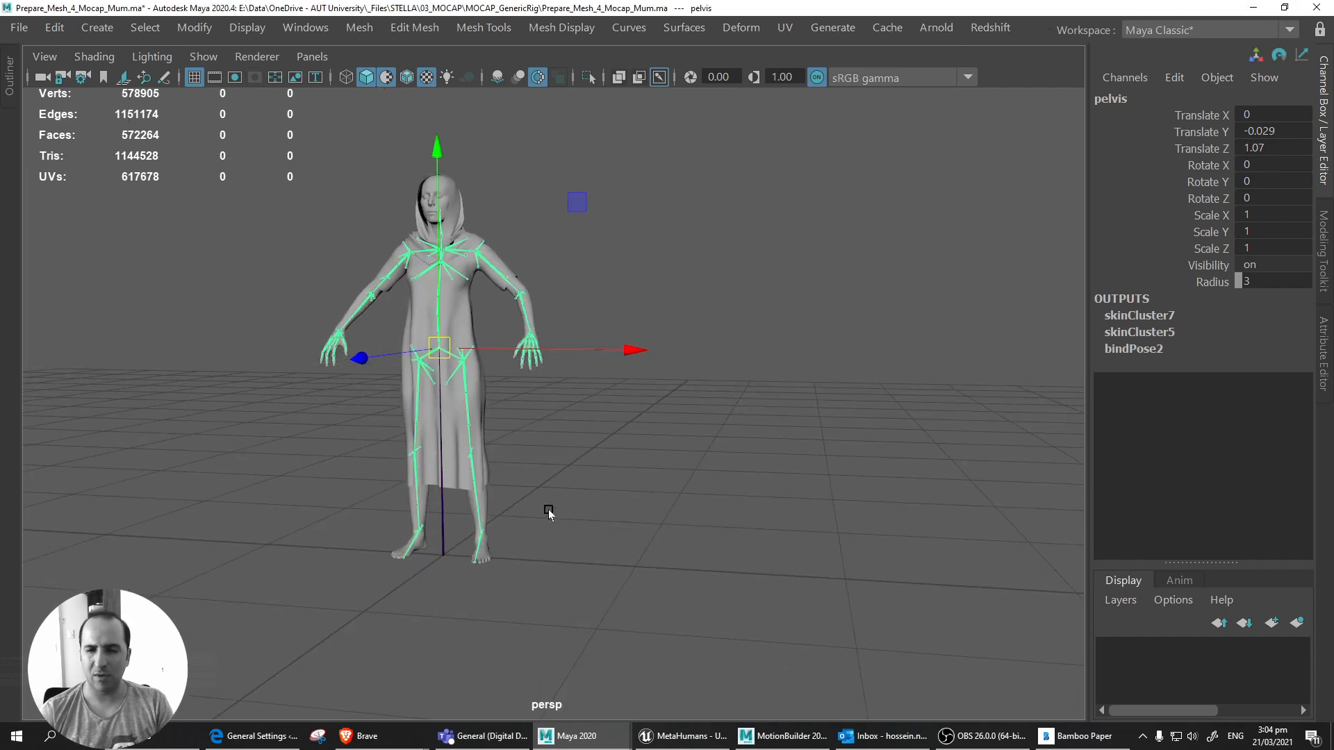
{"action": "left_click", "coordinate": [440, 550]}
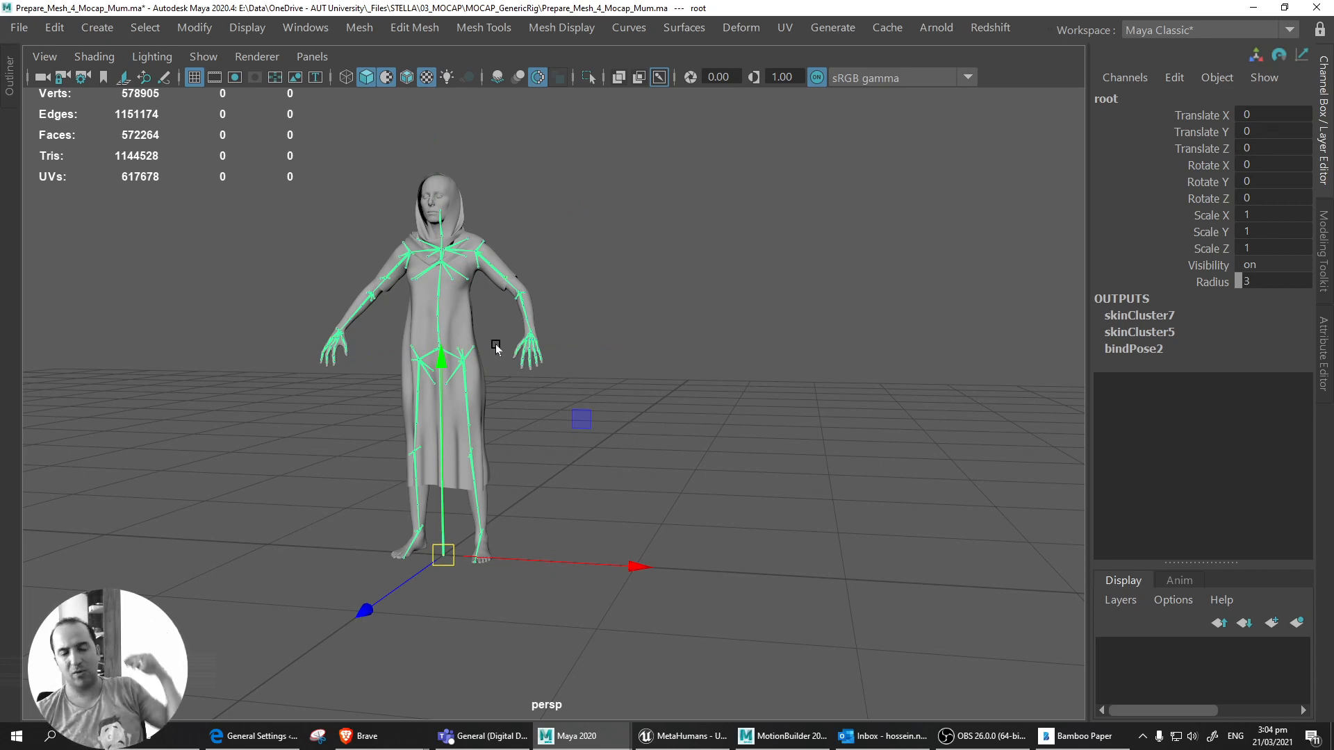
Check the transform values of the Mum_Dress and Mum_Body meshes and look up the Freeze Transformations command without applying it.
{"action": "left_click", "coordinate": [474, 327]}
{"action": "left_click", "coordinate": [475, 328]}
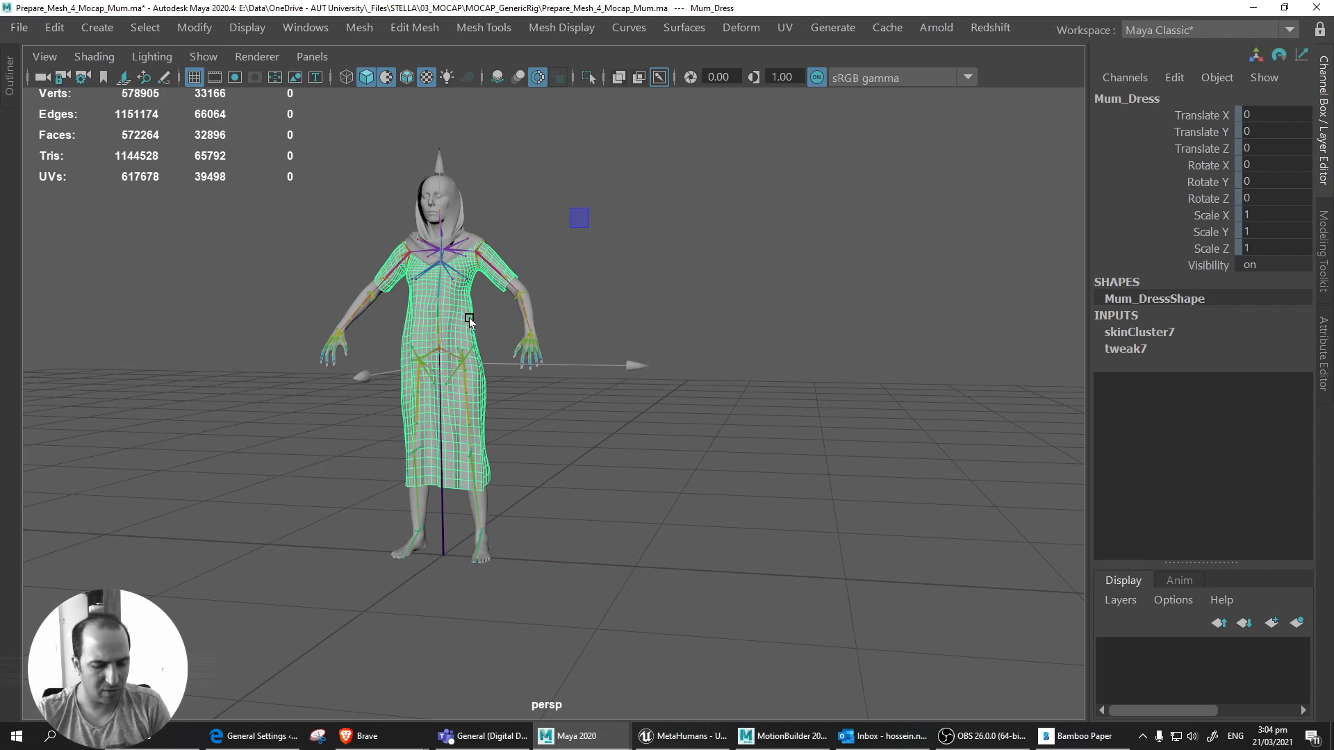
{"action": "scroll", "coordinate": [531, 313], "scroll_direction": "up", "scroll_amount": 5}
{"action": "middle_click_drag", "start_coordinate": [531, 312], "coordinate": [530, 306], "text": "alt"}
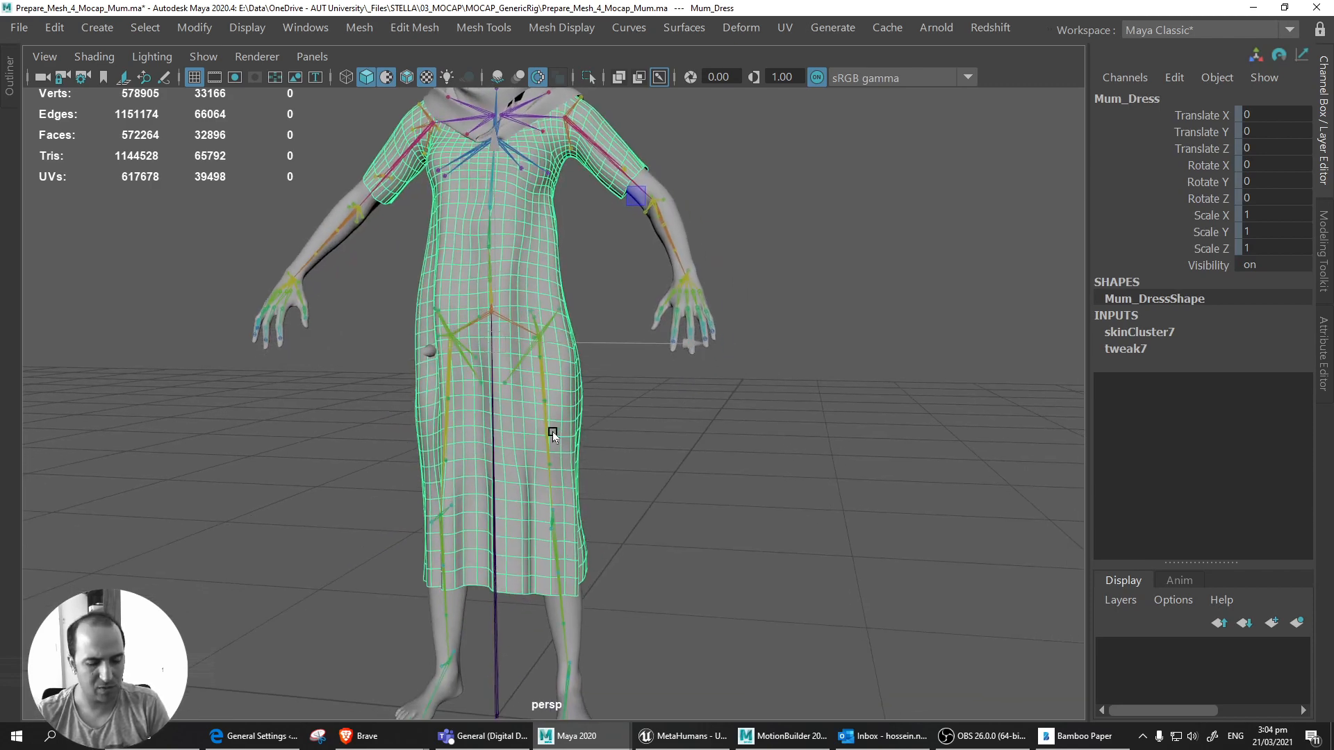
{"action": "left_click", "coordinate": [573, 610]}
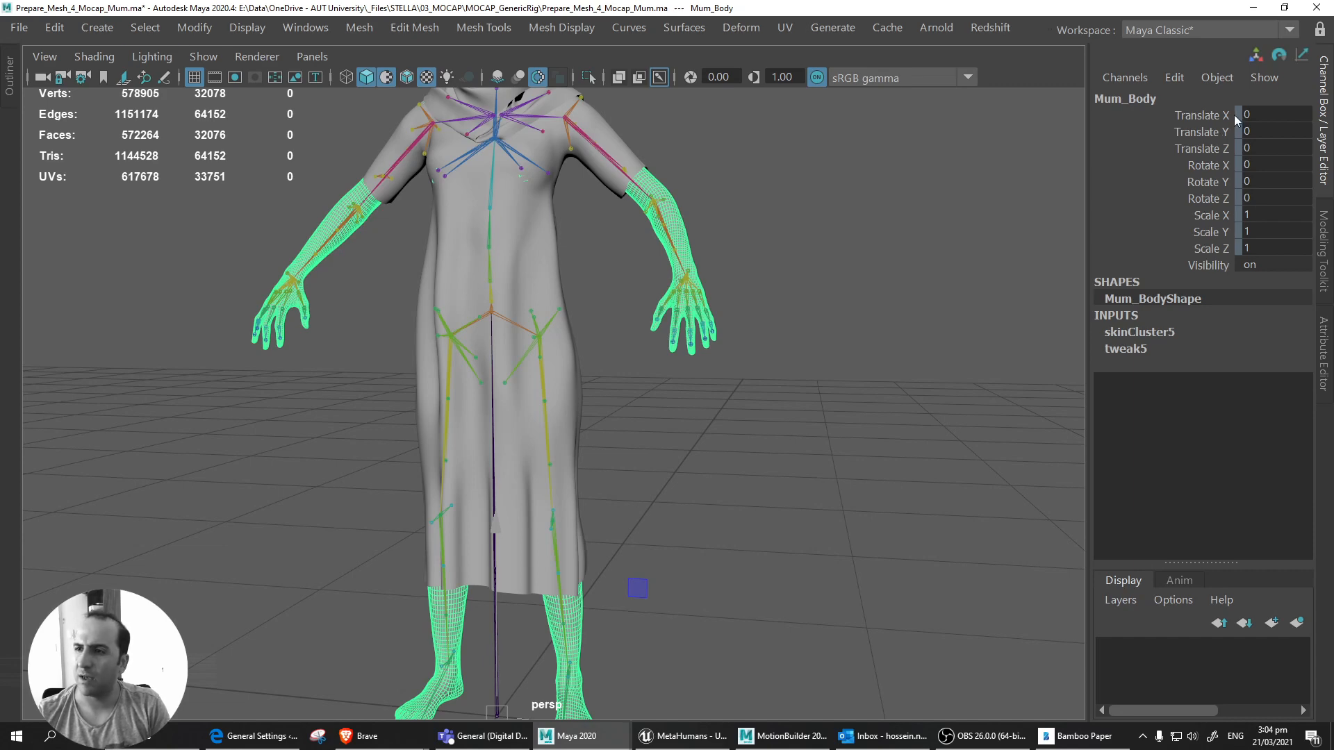
{"action": "left_click", "coordinate": [196, 28]}
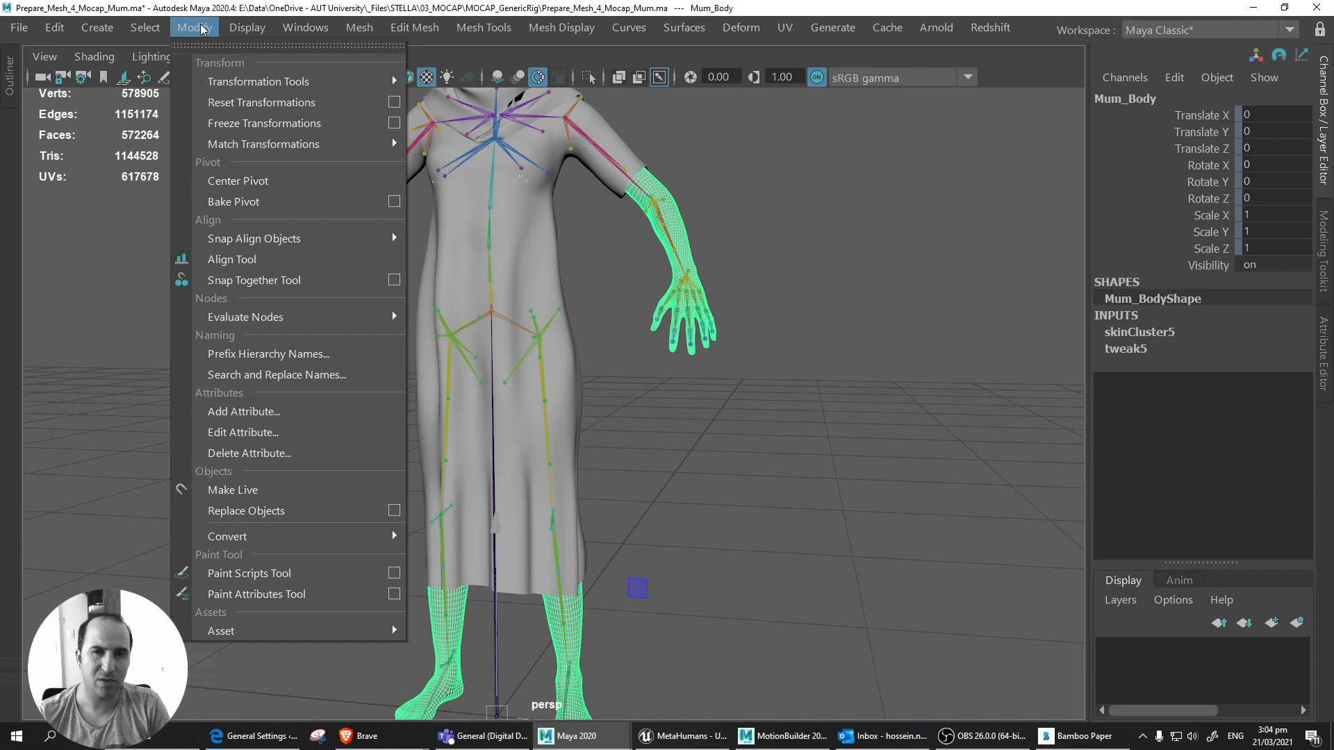
{"action": "left_click", "coordinate": [661, 378]}
{"action": "key", "text": "f"}
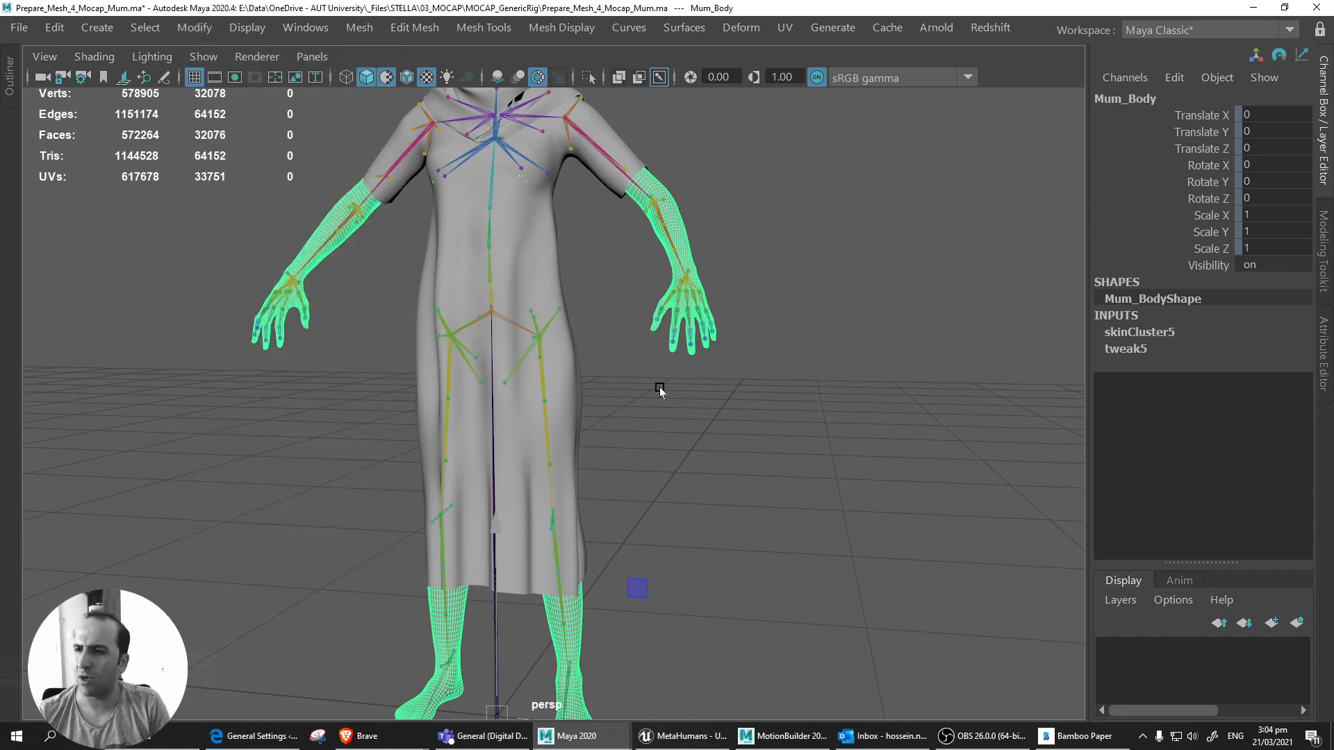
Select the Mum_Body and Mum_Dress meshes together.
{"action": "left_click", "coordinate": [565, 429]}
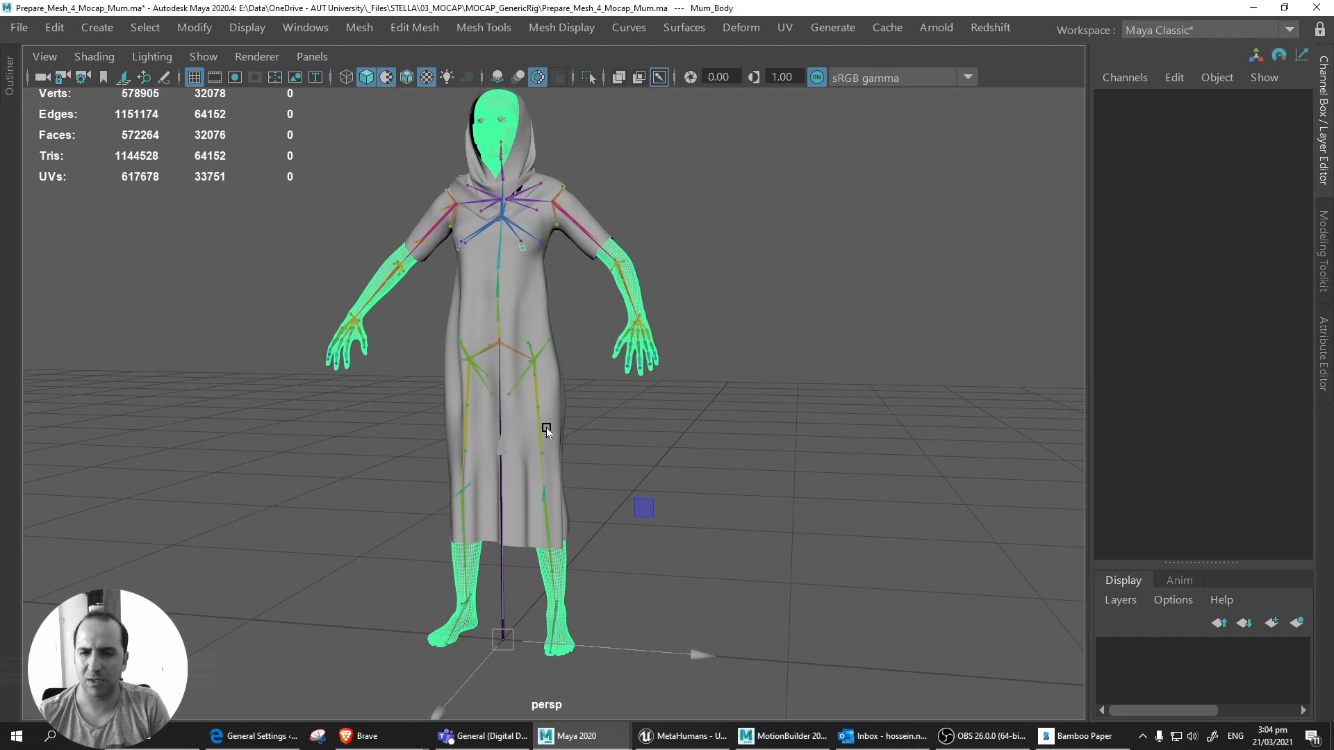
{"action": "left_click", "coordinate": [565, 518]}
{"action": "left_click", "coordinate": [565, 561]}
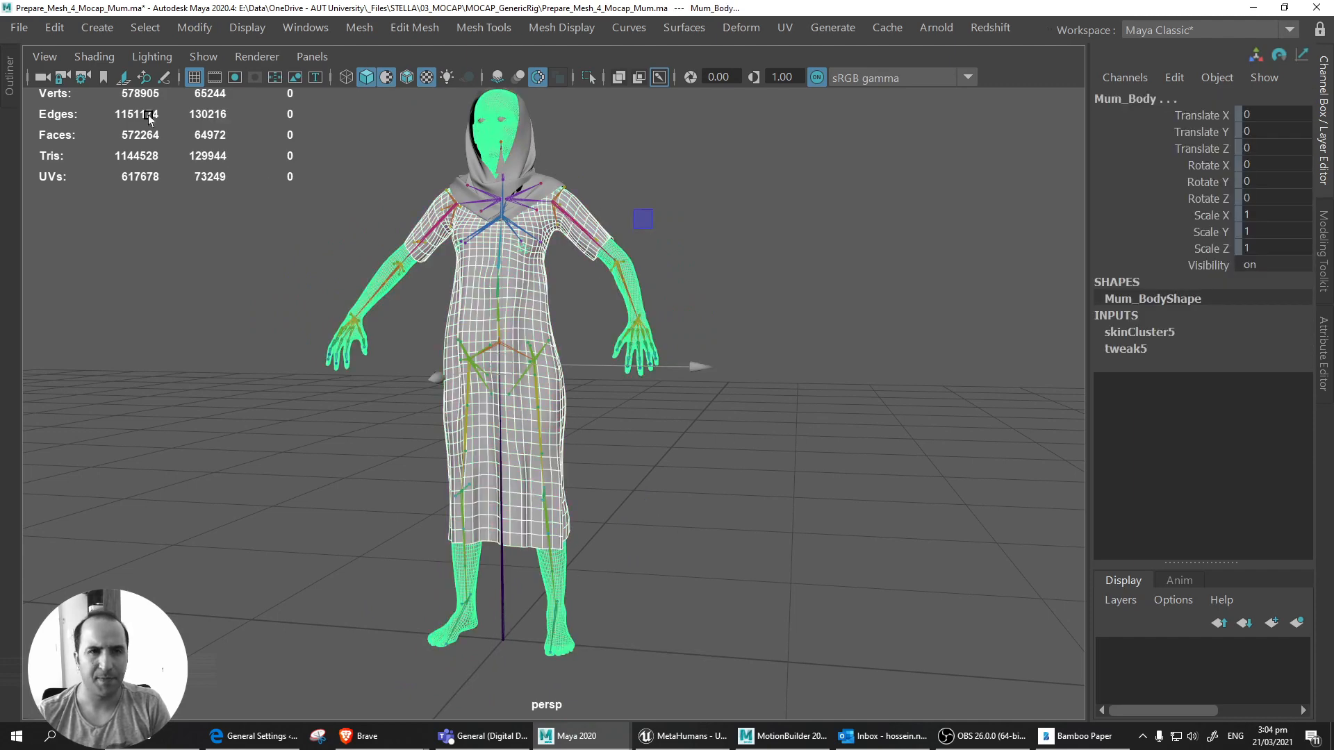
Select the geo group in the Outliner and unbind its meshes from the skeleton with Unbind Skin.
{"action": "left_click", "coordinate": [13, 84]}
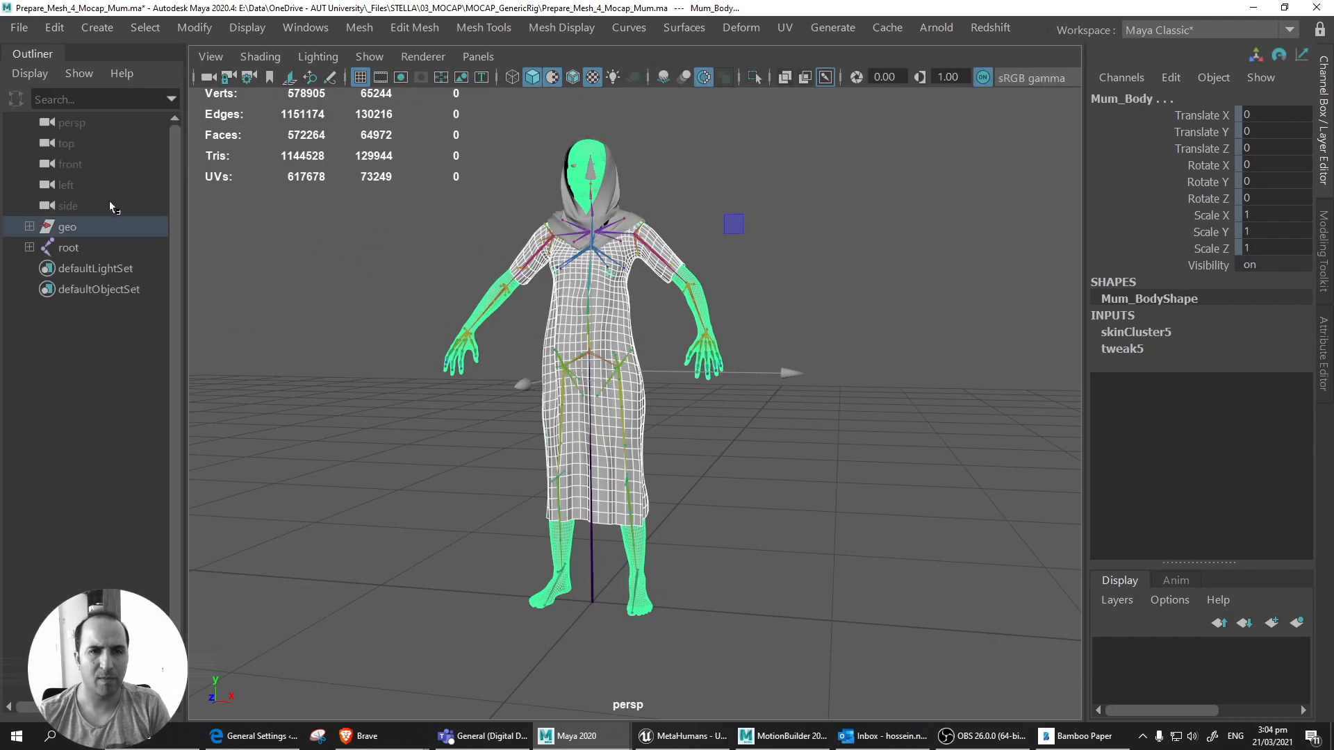
{"action": "left_click", "coordinate": [72, 231]}
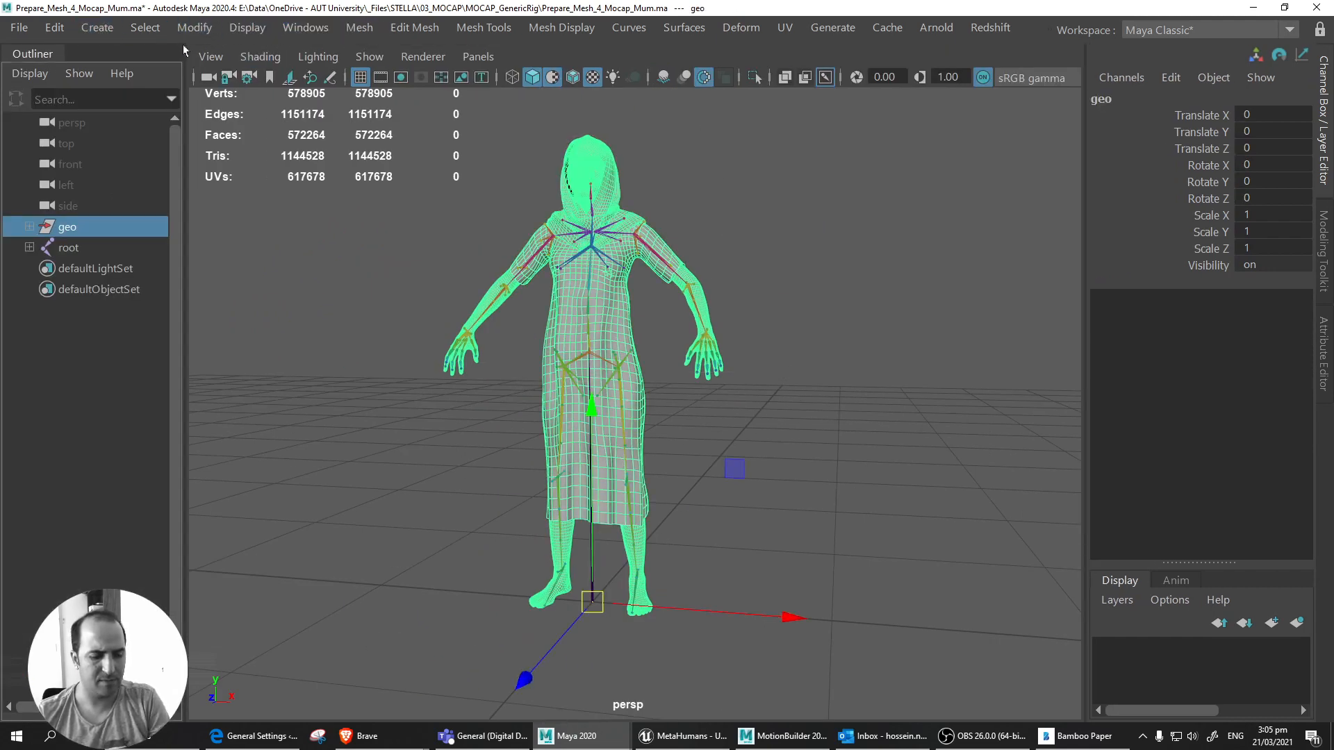
{"action": "key", "text": "F3"}
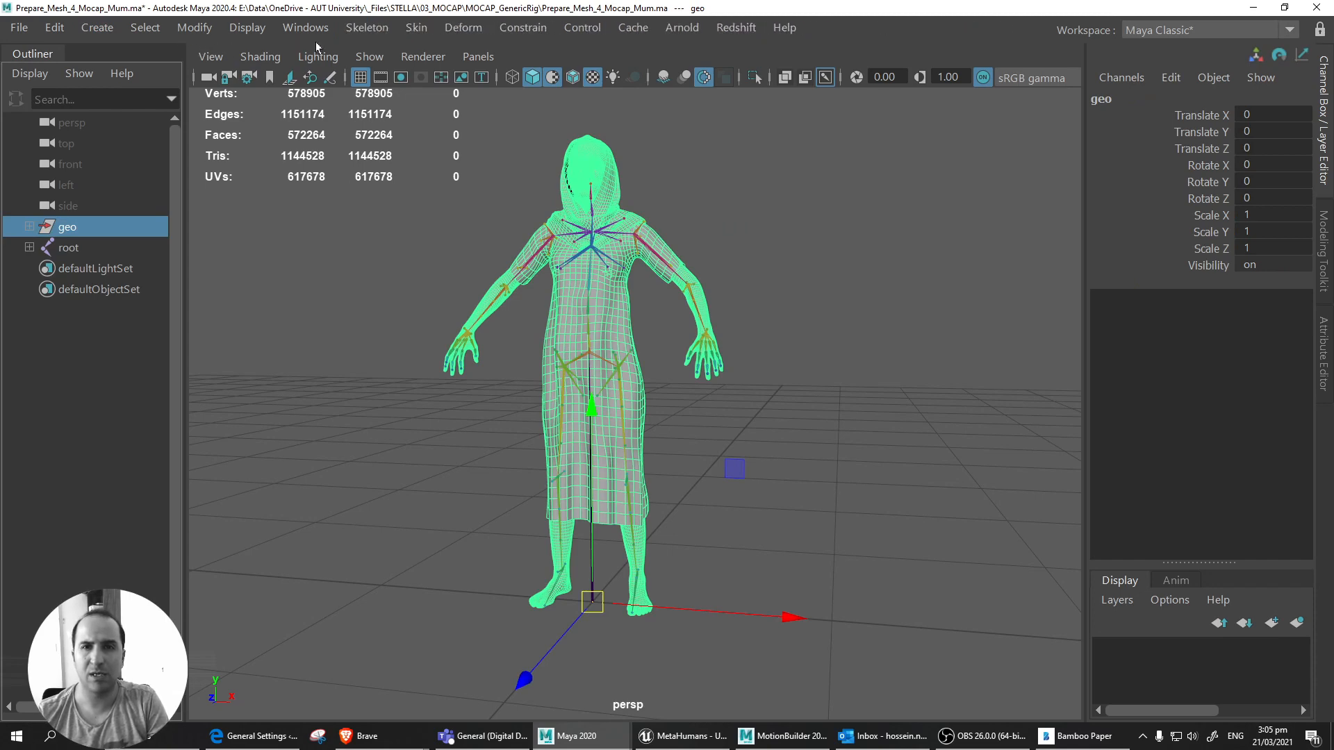
{"action": "left_click", "coordinate": [416, 28]}
{"action": "left_click", "coordinate": [459, 123]}
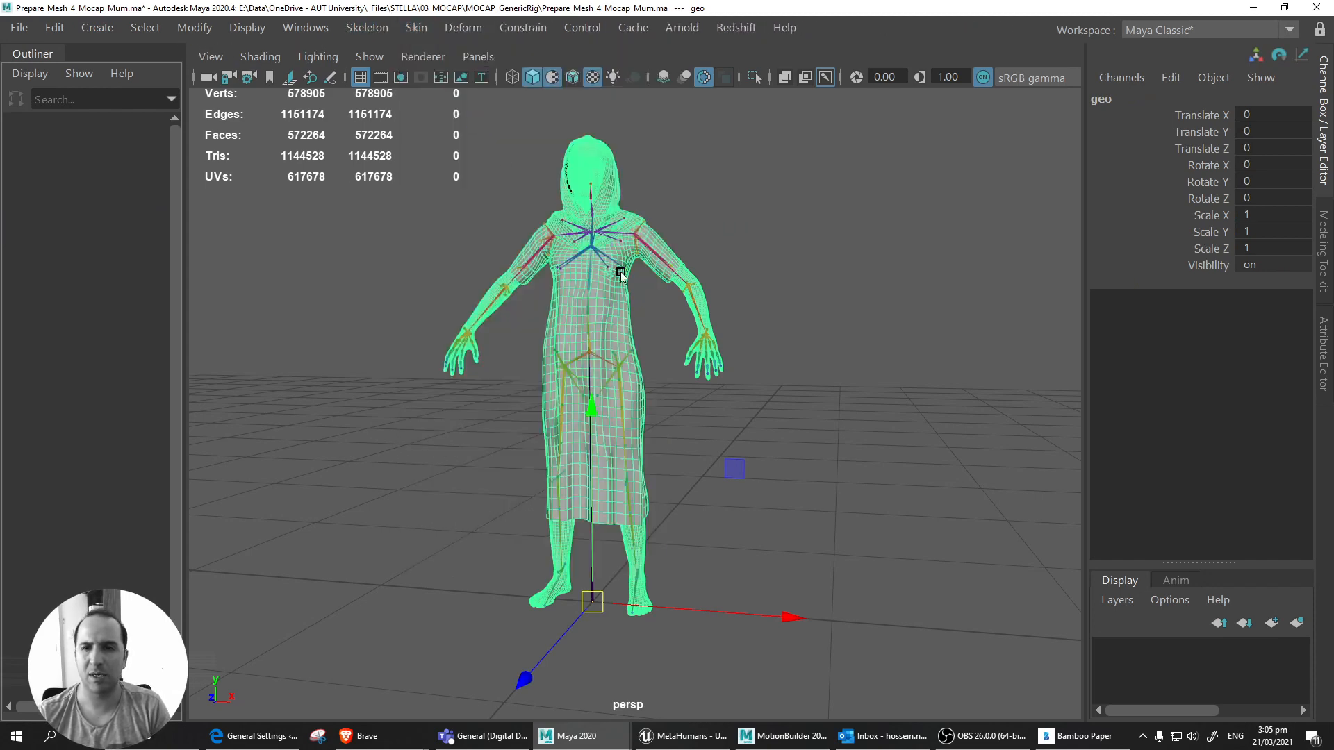
Check the channels and input history of the unbound dress and body meshes.
{"action": "left_click", "coordinate": [611, 313]}
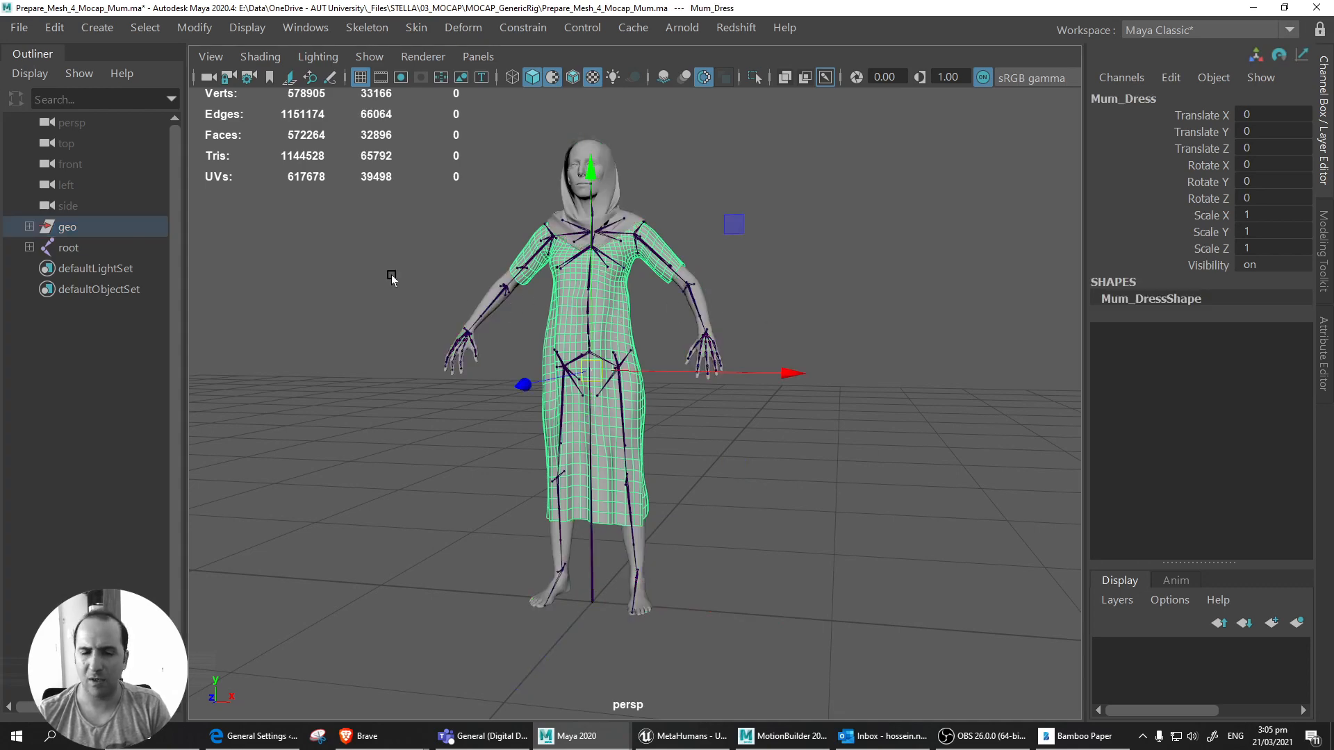
{"action": "left_click", "coordinate": [703, 294]}
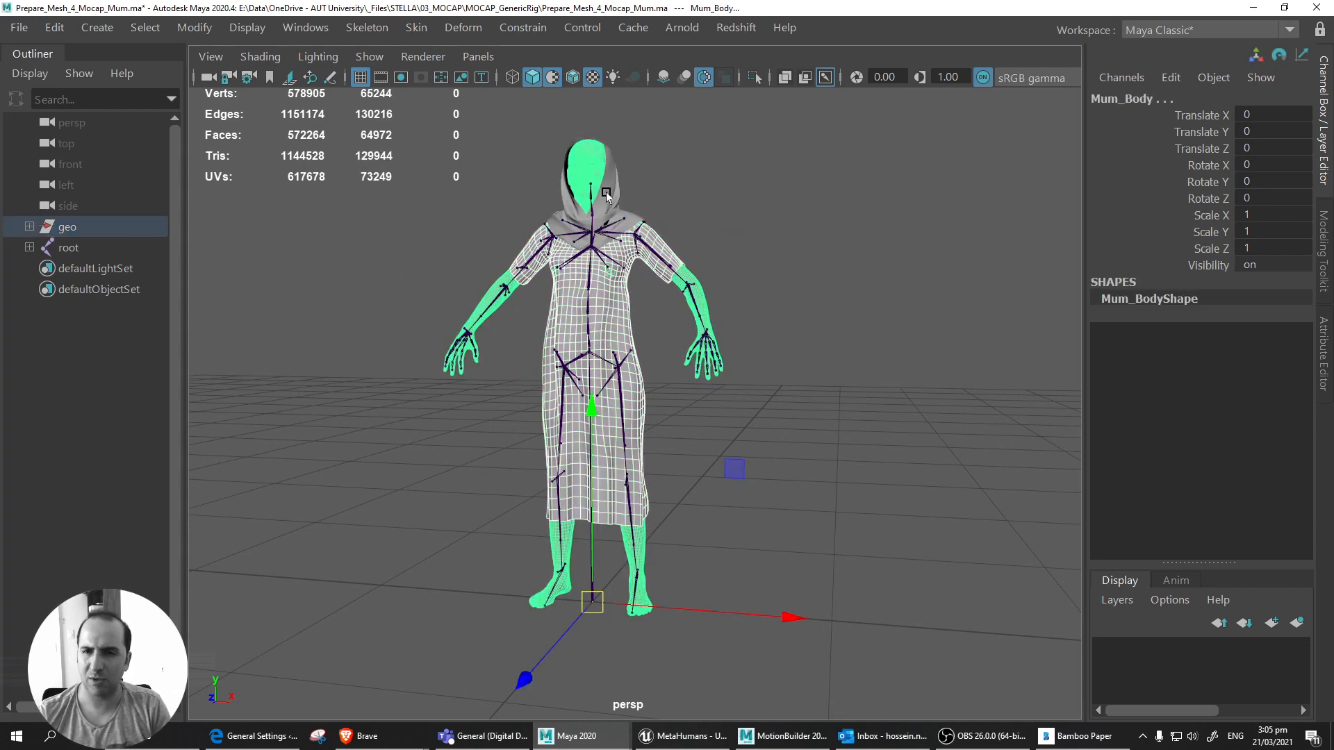
{"action": "left_click", "coordinate": [595, 172]}
Freeze the transformations of Mum_Body, Mum_Scarf, Mum_Dress and Mum_Eyes inside the geo group.
{"action": "left_click", "coordinate": [69, 228]}
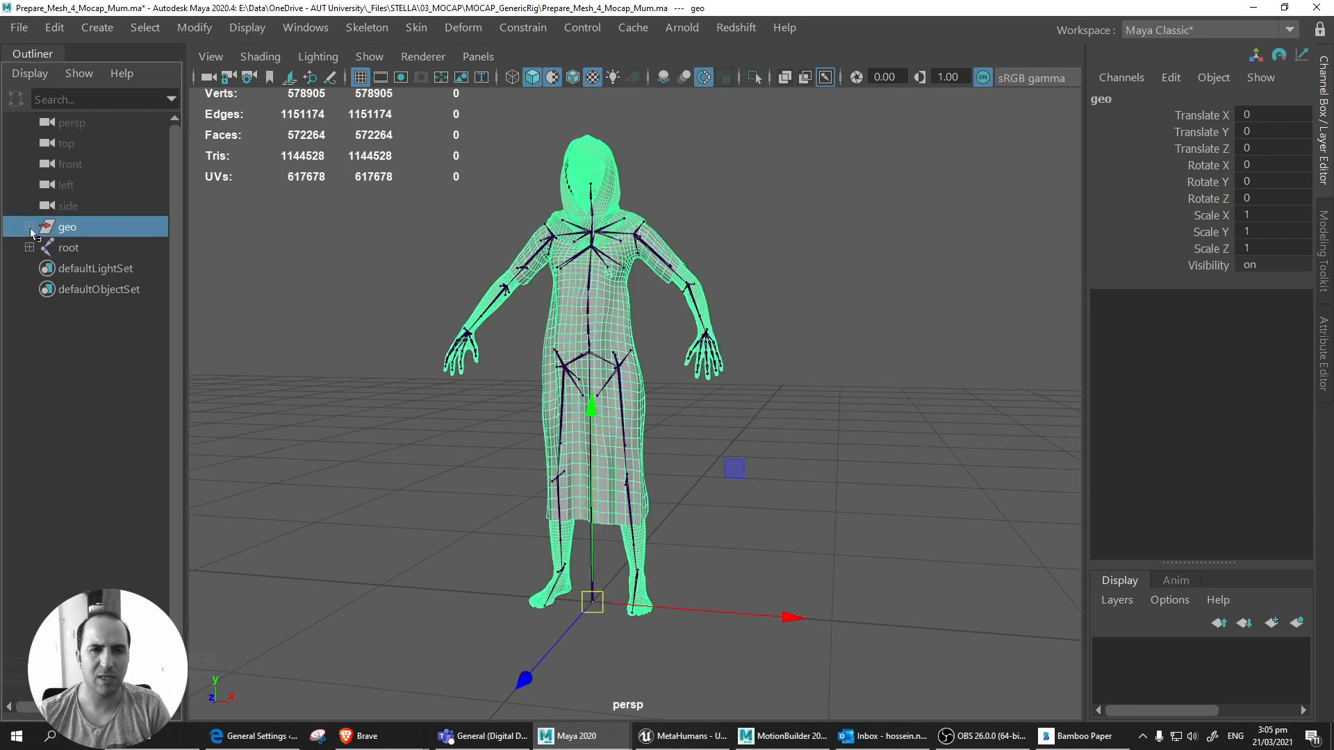
{"action": "left_click", "coordinate": [29, 226]}
{"action": "left_click_drag", "start_coordinate": [121, 308], "coordinate": [122, 309]}
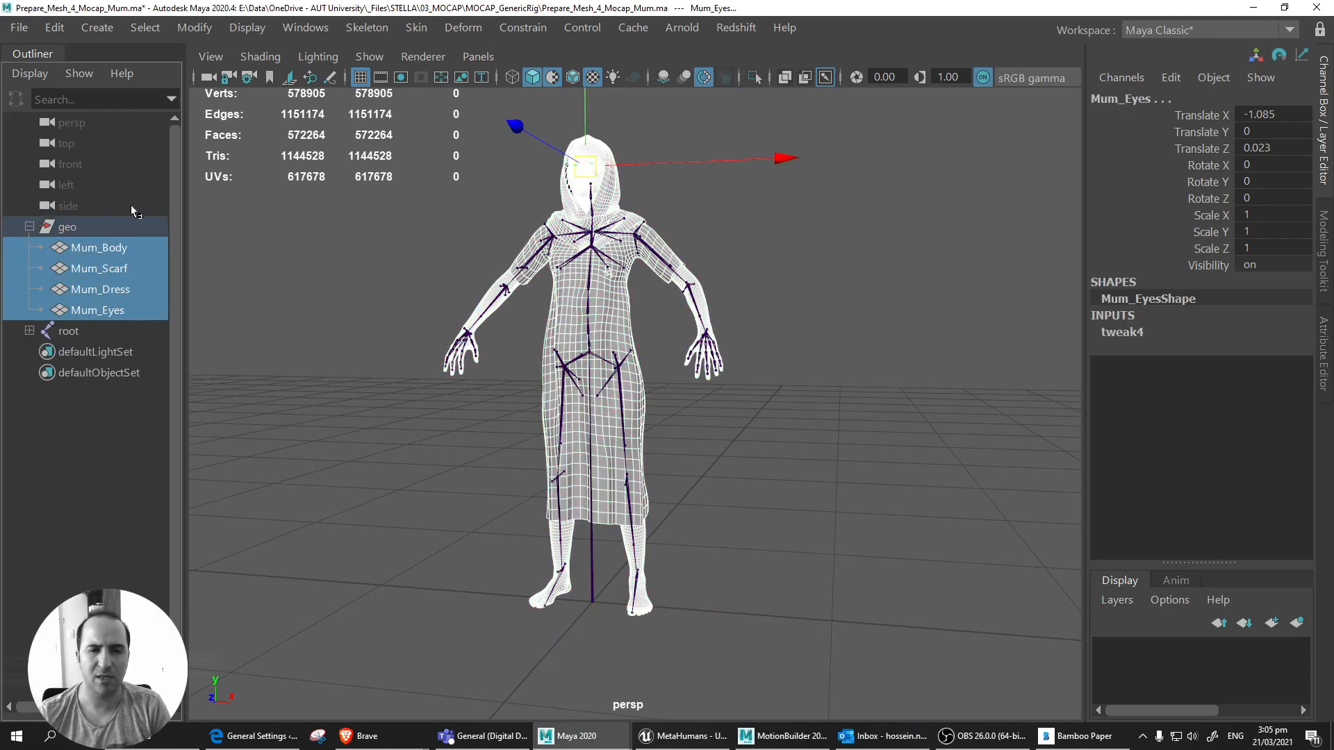
{"action": "left_click", "coordinate": [194, 28]}
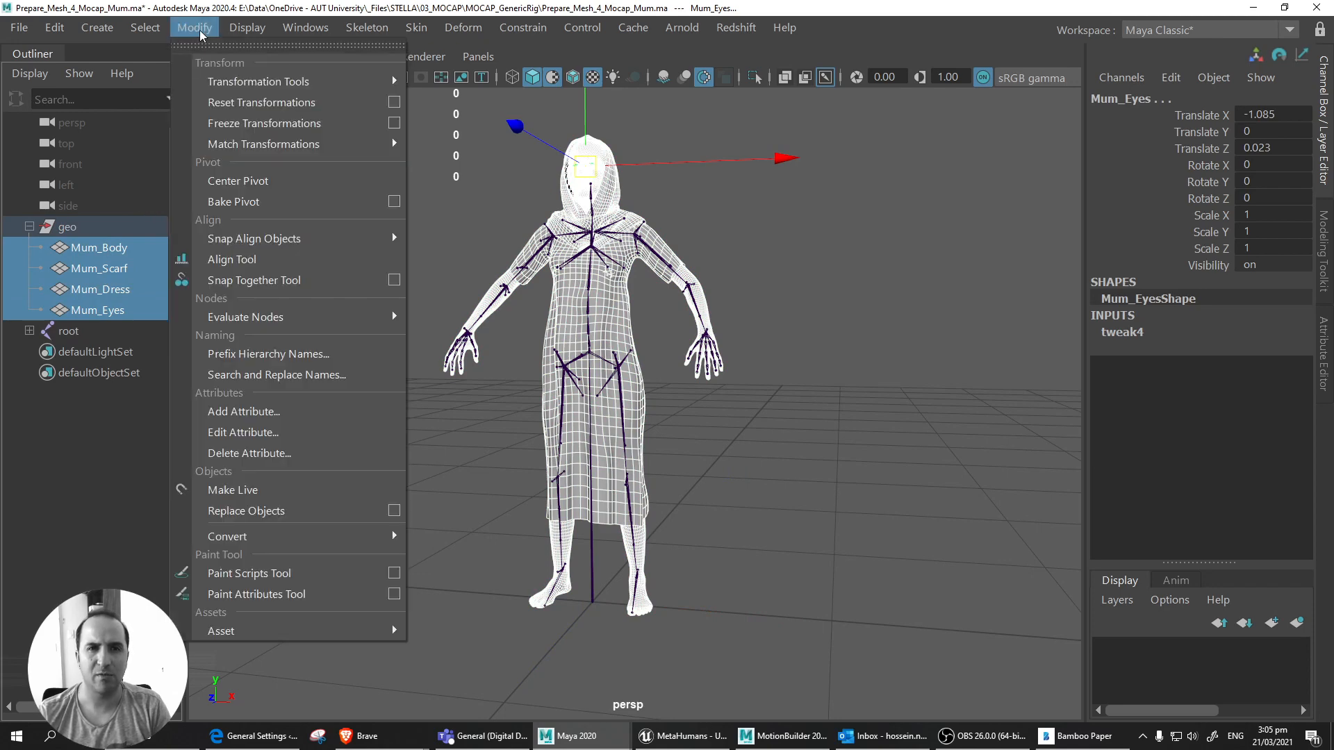
{"action": "mouse_move", "coordinate": [249, 144]}
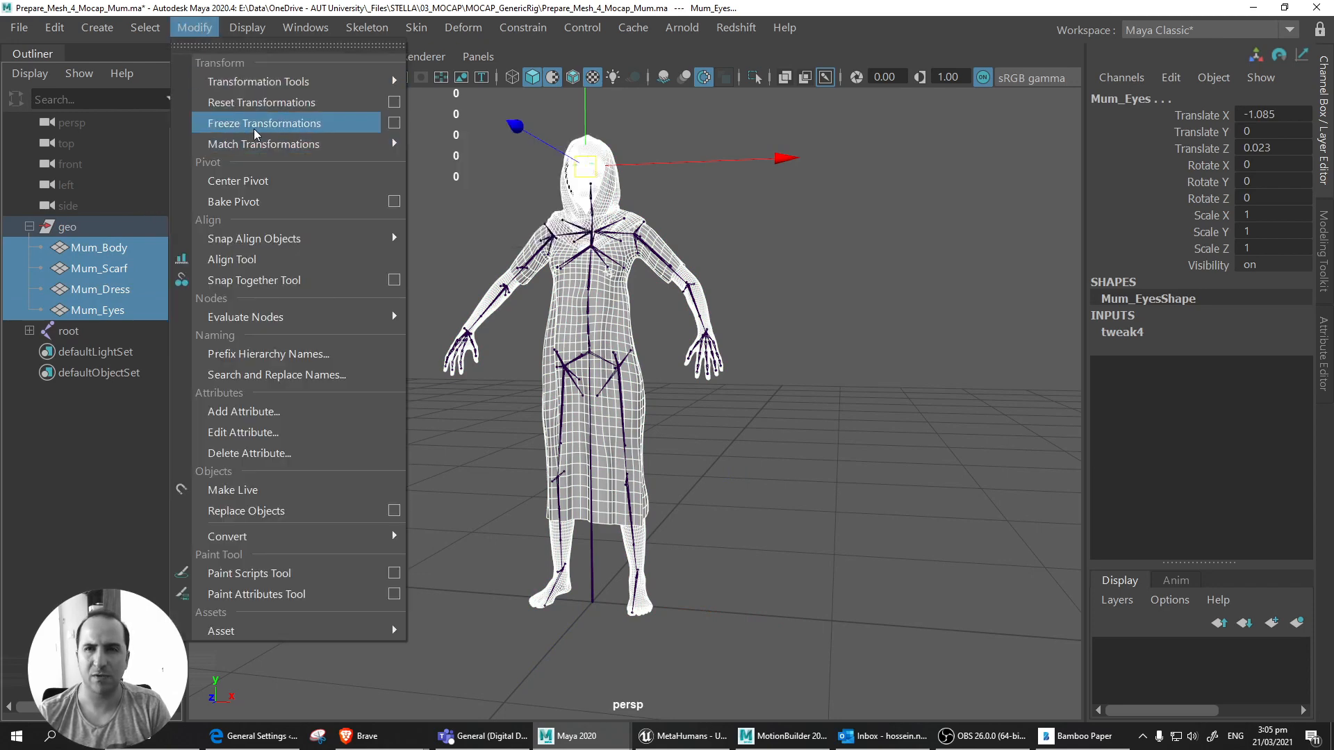
{"action": "left_click", "coordinate": [255, 124]}
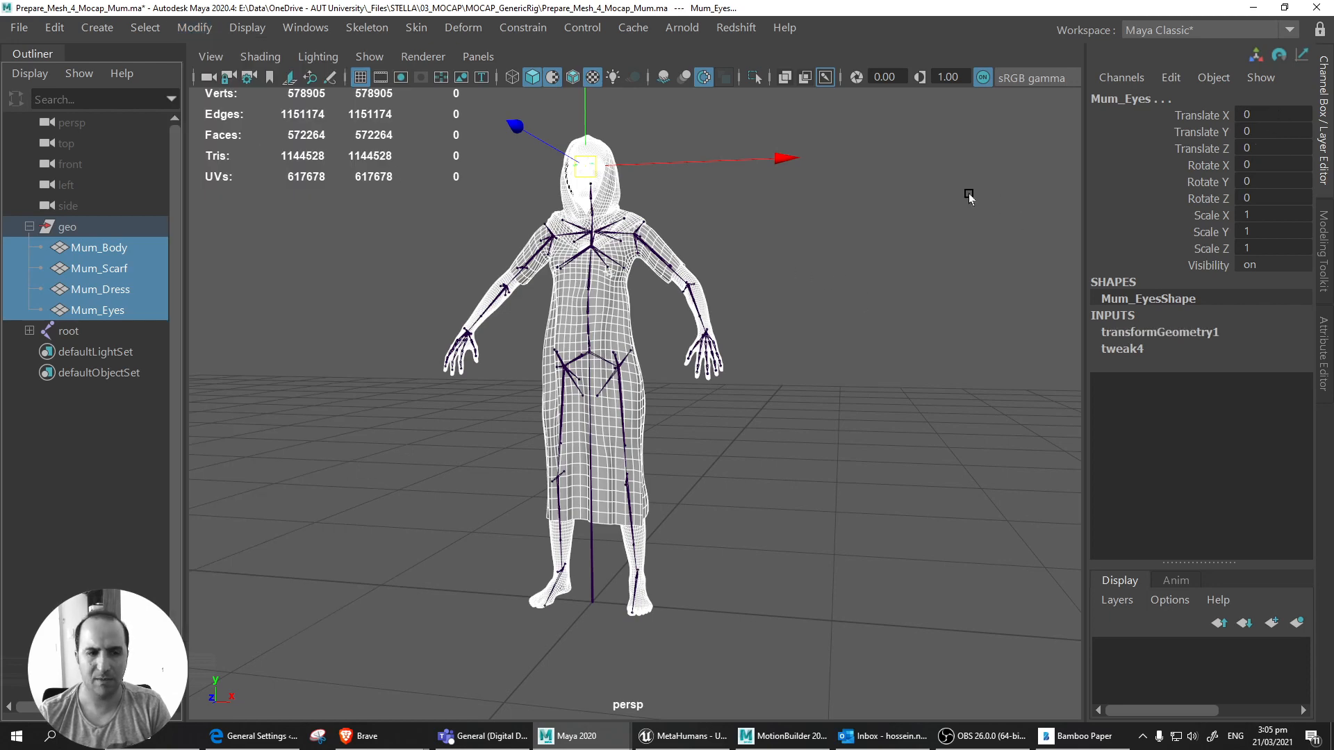
Check the transform values of Mum_Body, Mum_Scarf, Mum_Dress and Mum_Eyes one by one, and inspect how the eyes sit in the face.
{"action": "left_click", "coordinate": [132, 251]}
{"action": "left_click", "coordinate": [128, 271]}
{"action": "left_click", "coordinate": [123, 288]}
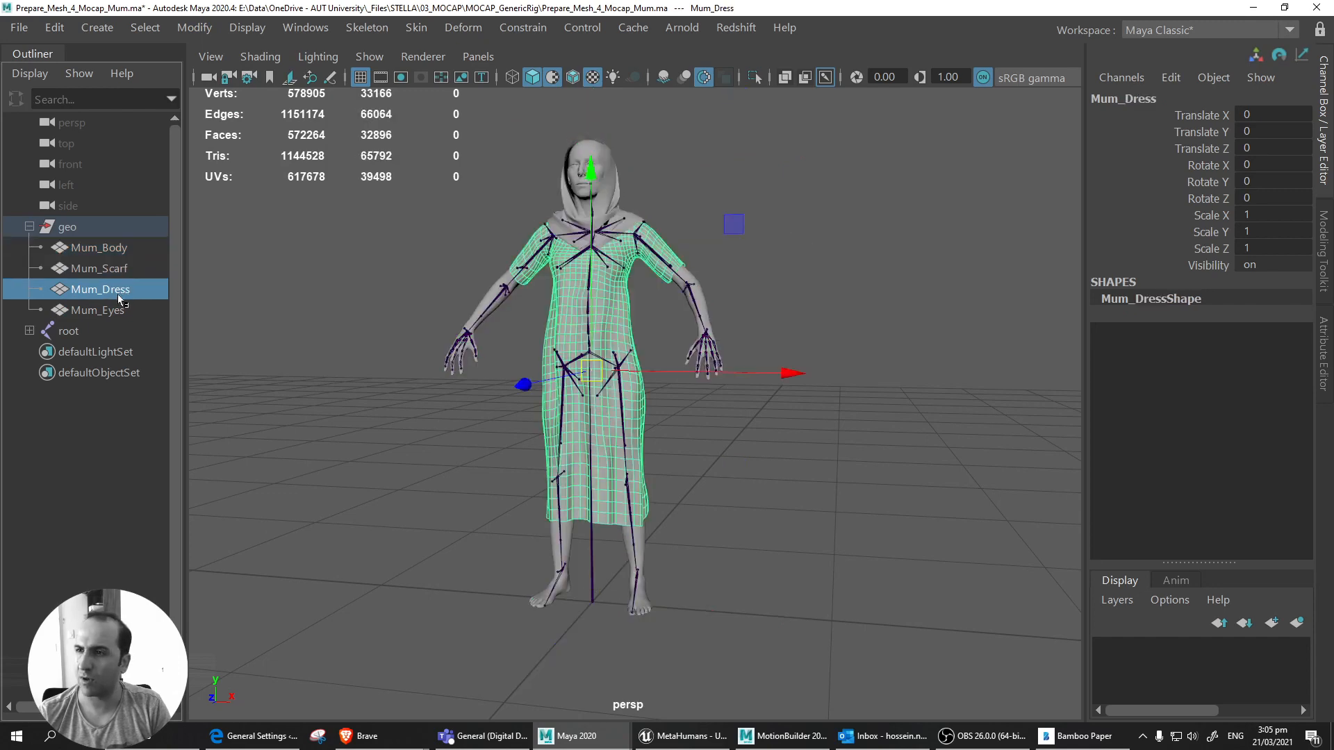
{"action": "left_click", "coordinate": [123, 312]}
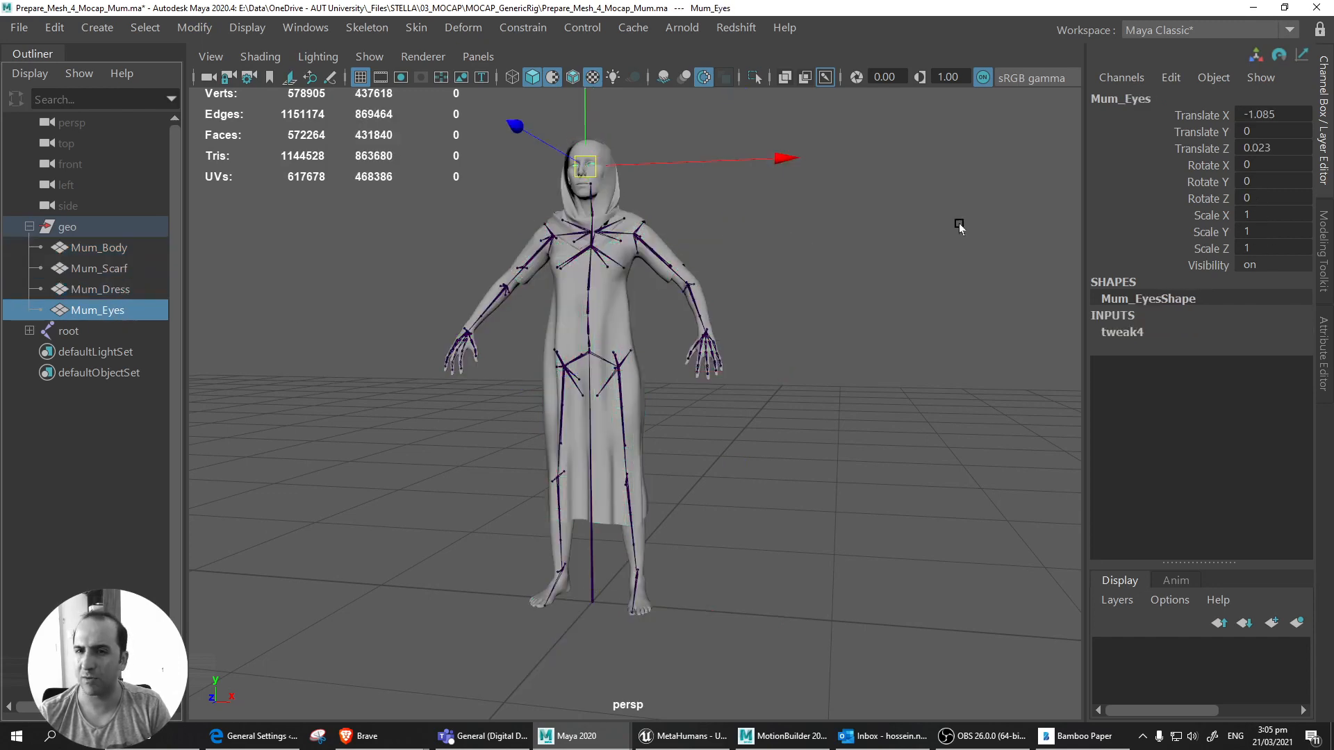
{"action": "key", "text": "f"}
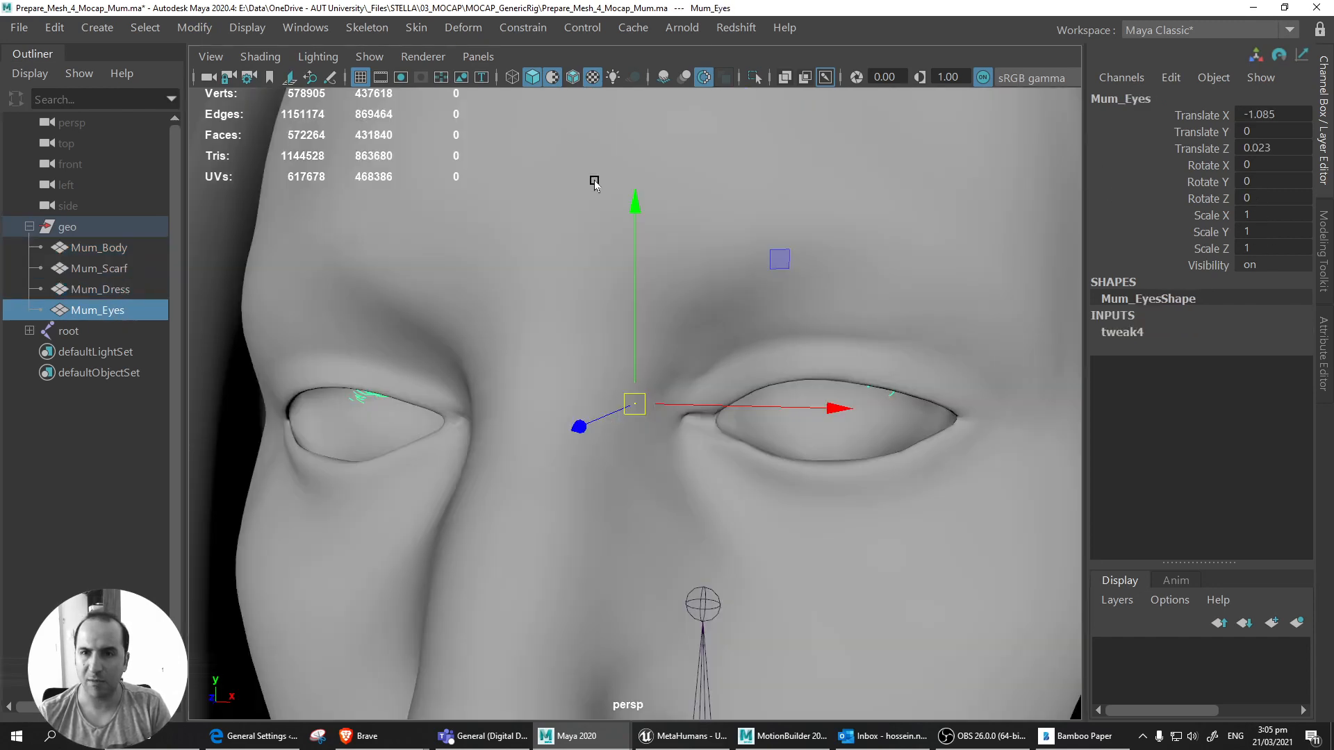
{"action": "scroll", "coordinate": [666, 345], "scroll_direction": "down", "scroll_amount": 6}
{"action": "left_click_drag", "start_coordinate": [644, 355], "coordinate": [610, 357], "text": "alt"}
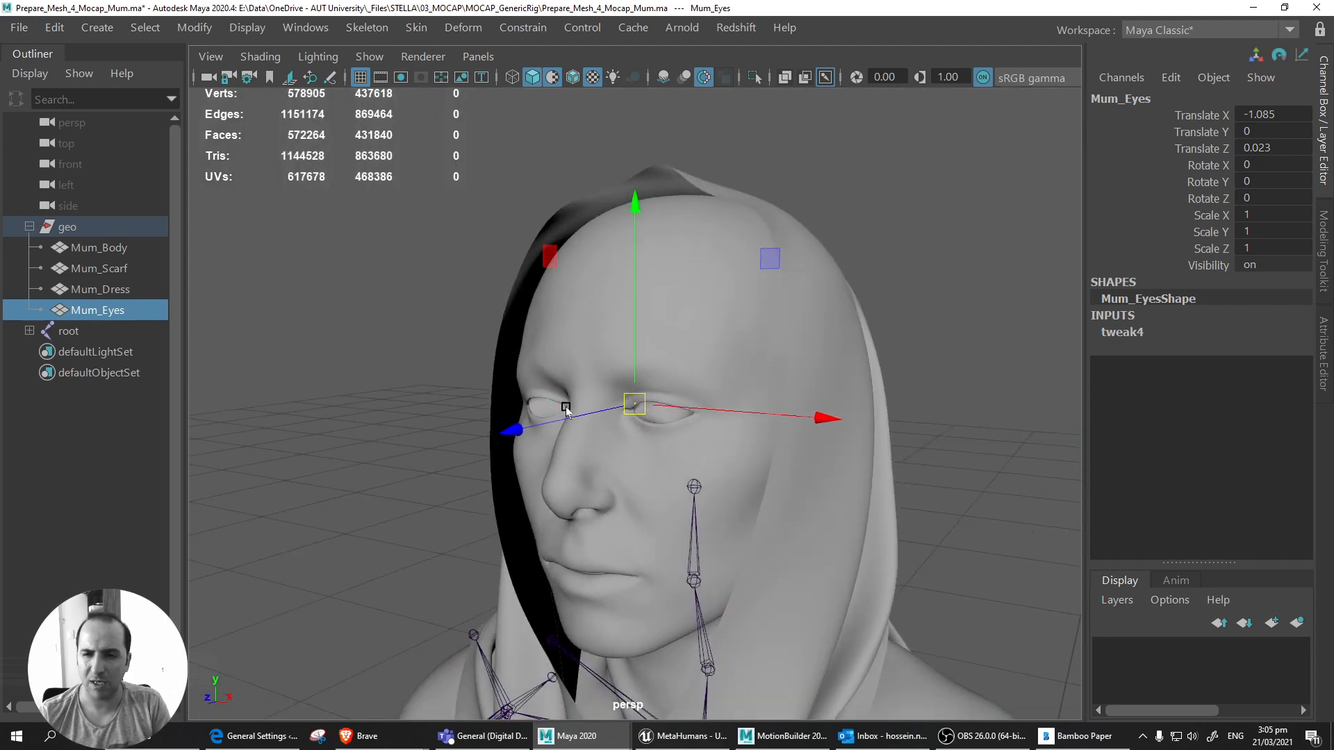
{"action": "left_click", "coordinate": [560, 419]}
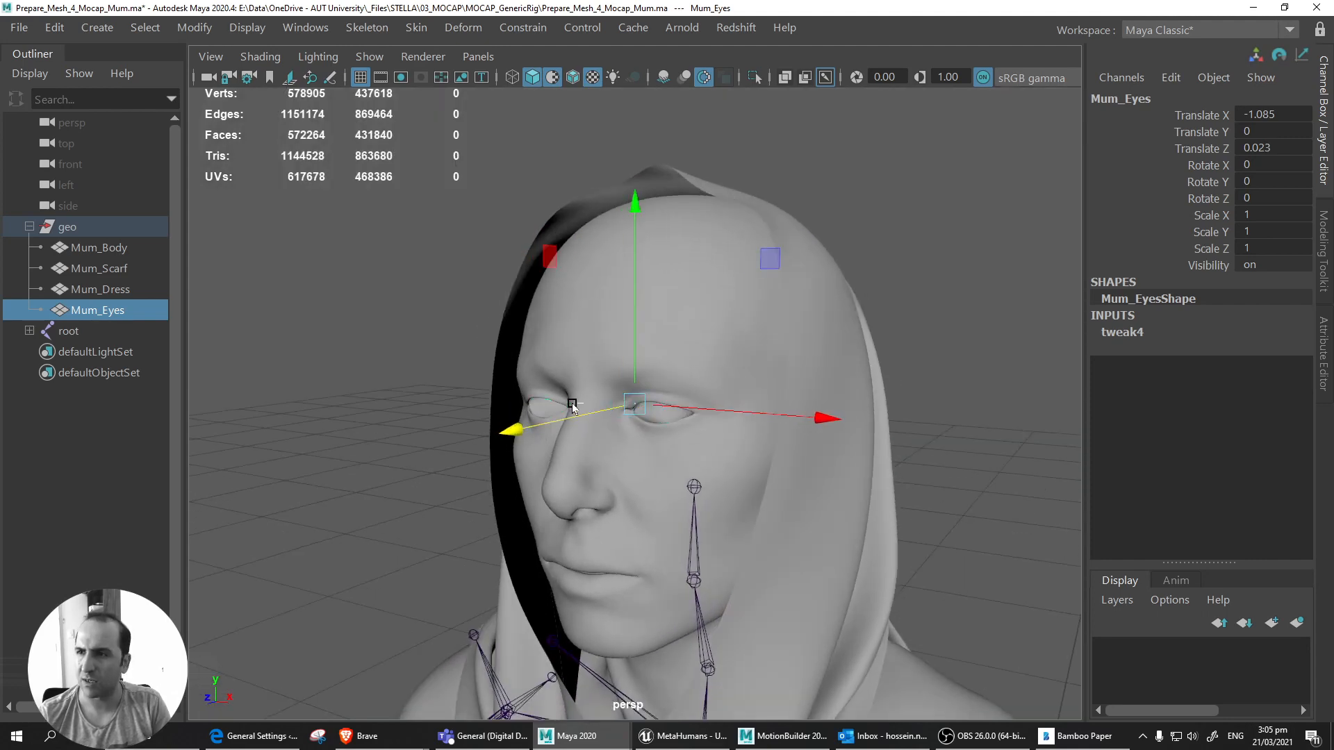
Try setting Translate X, Y and Z of Mum_Eyes to 0, inspect the face, and undo the change.
{"action": "left_click_drag", "start_coordinate": [1265, 114], "coordinate": [1272, 147]}
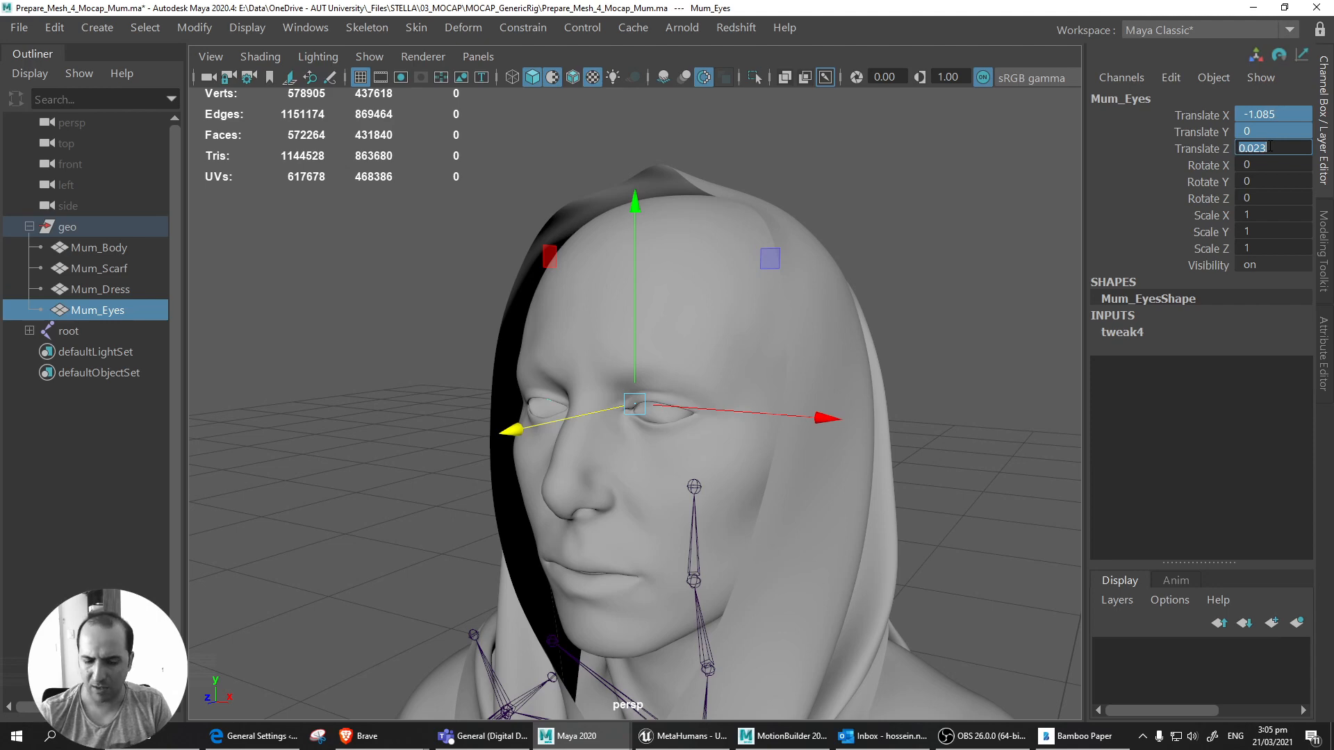
{"action": "type", "text": "0"}
{"action": "key", "text": "Return"}
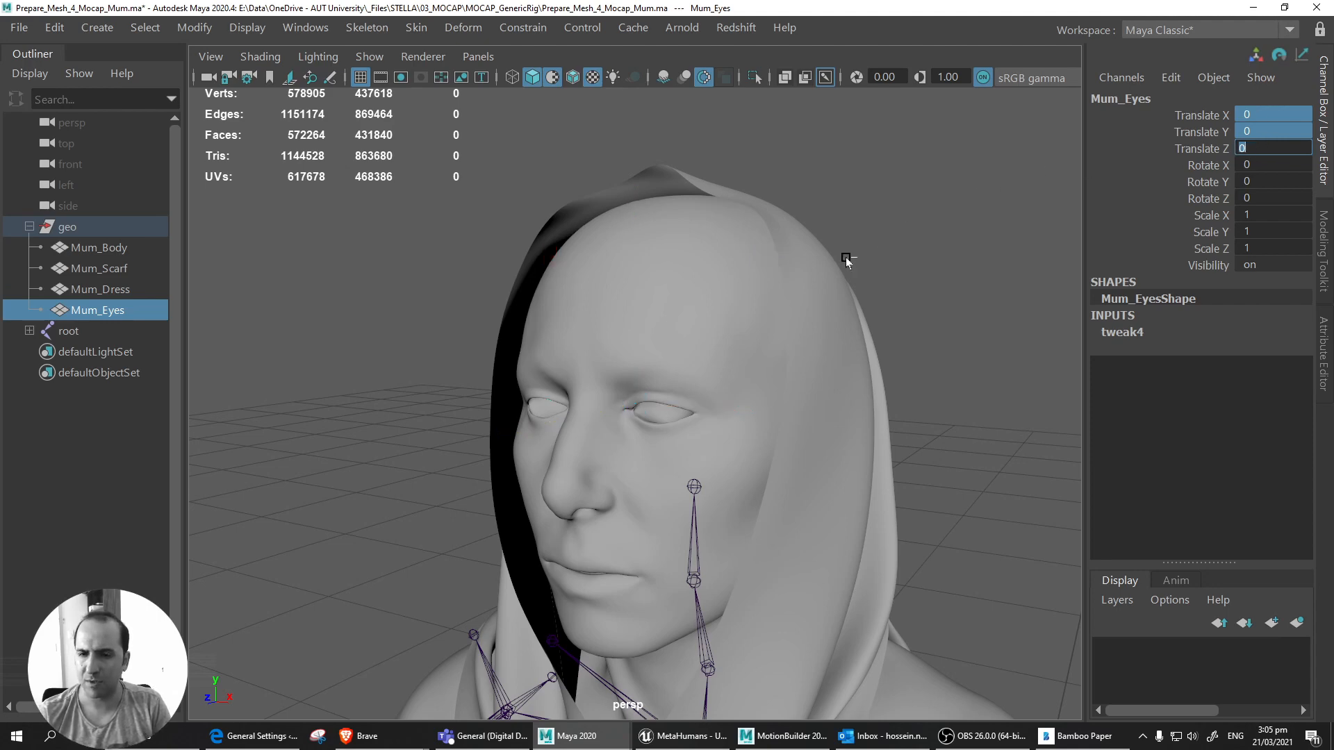
{"action": "left_click_drag", "start_coordinate": [729, 352], "coordinate": [677, 367], "text": "alt"}
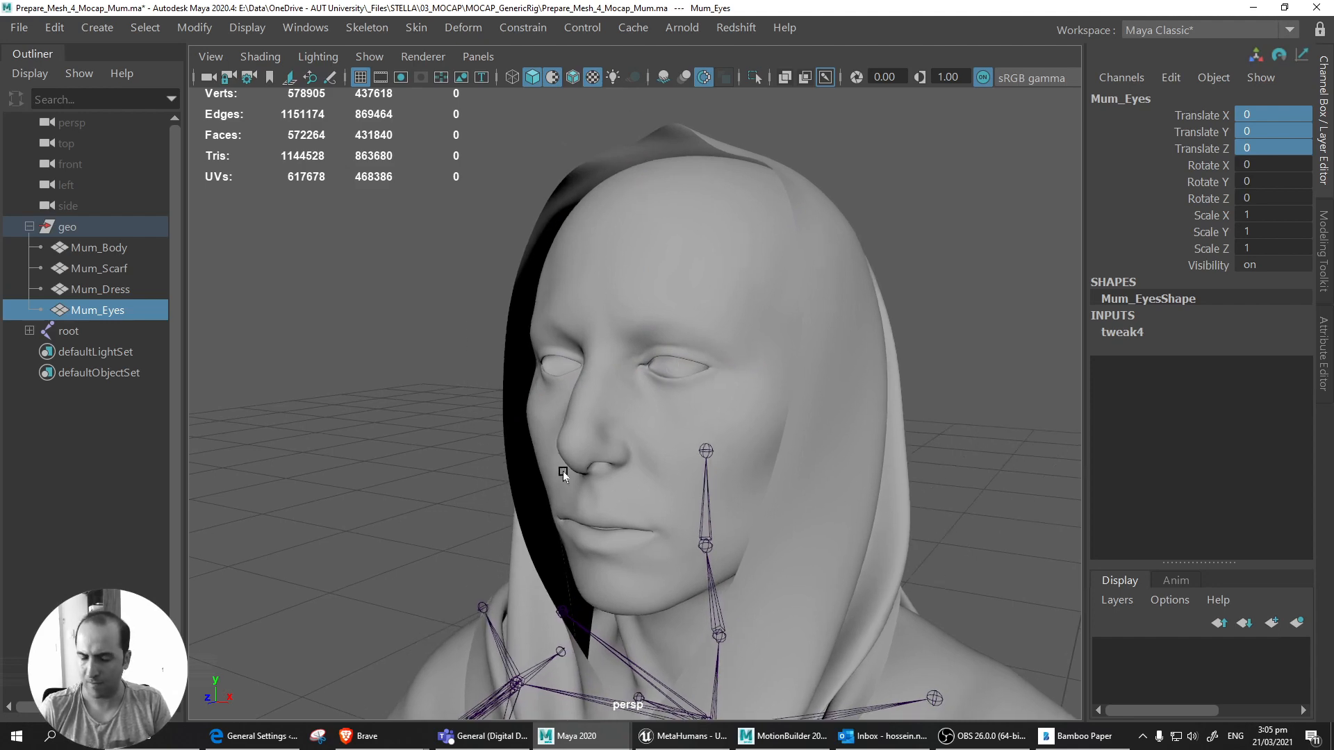
{"action": "key", "text": "ctrl+z"}
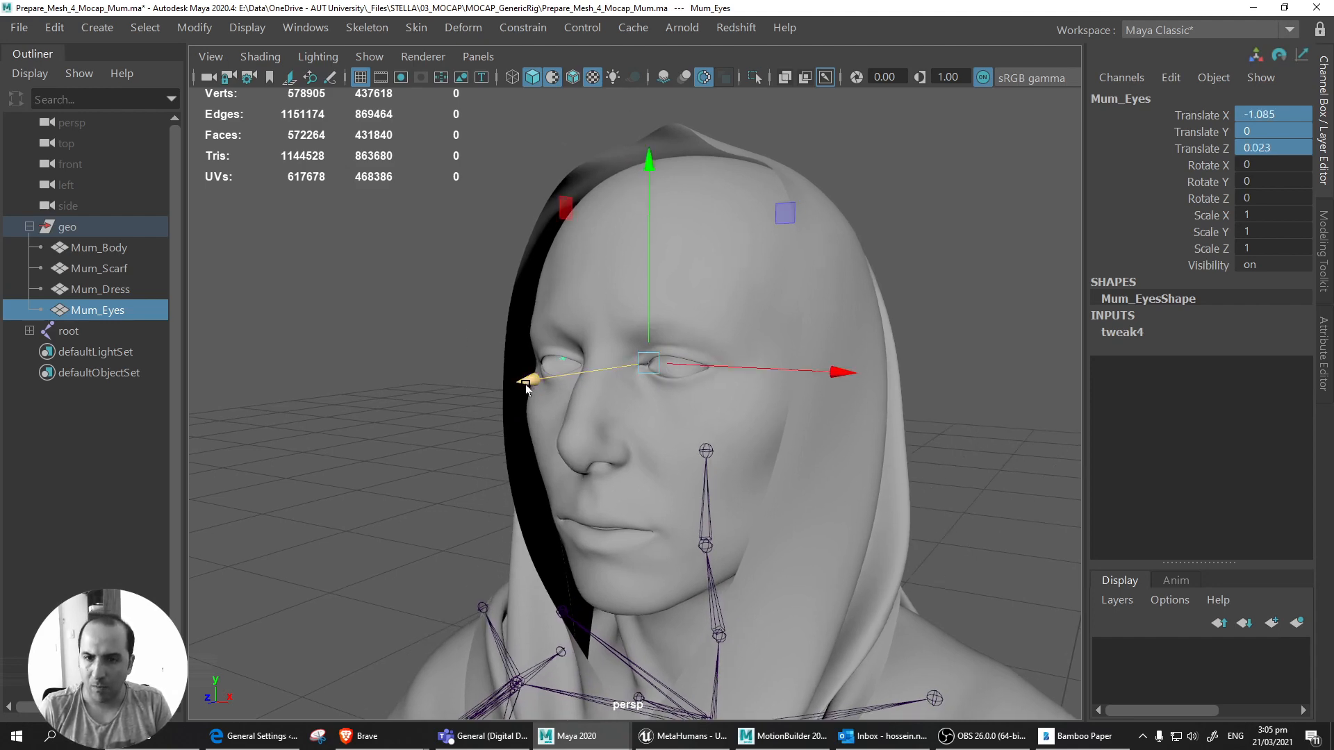
Move Mum_Eyes forward to Translate Z 0.048 and up to Translate Y 0.004 so the eyes and lashes fit the sockets.
{"action": "left_click_drag", "start_coordinate": [526, 387], "coordinate": [494, 390]}
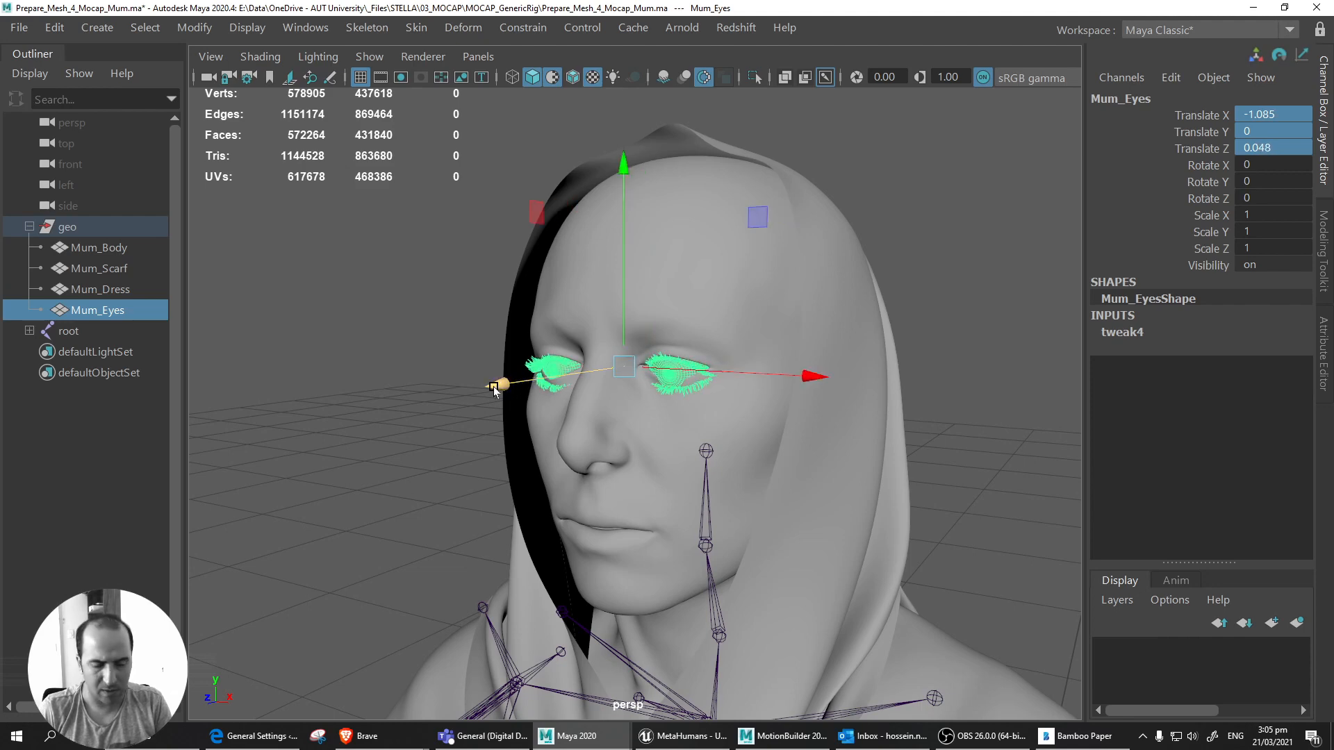
{"action": "key", "text": "f"}
{"action": "left_click_drag", "start_coordinate": [665, 411], "coordinate": [636, 365], "text": "alt"}
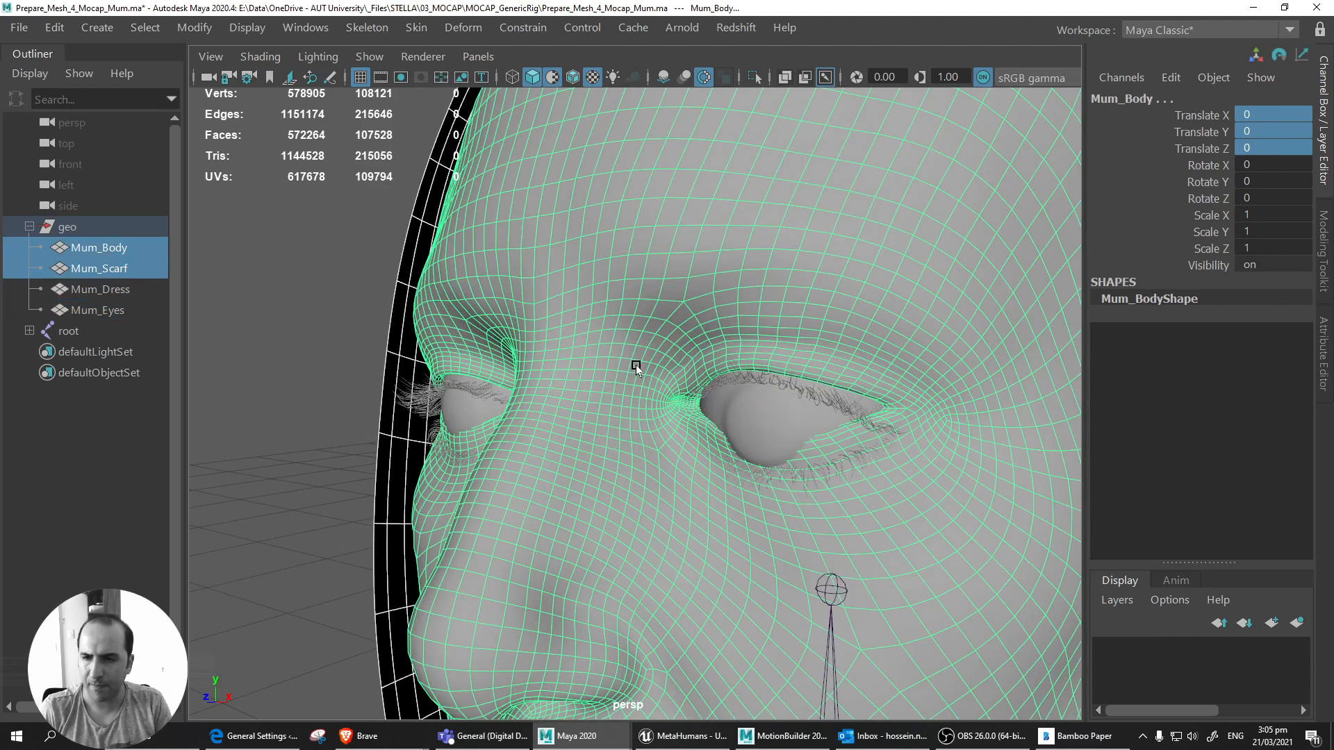
{"action": "left_click", "coordinate": [738, 408]}
{"action": "left_click", "coordinate": [638, 332]}
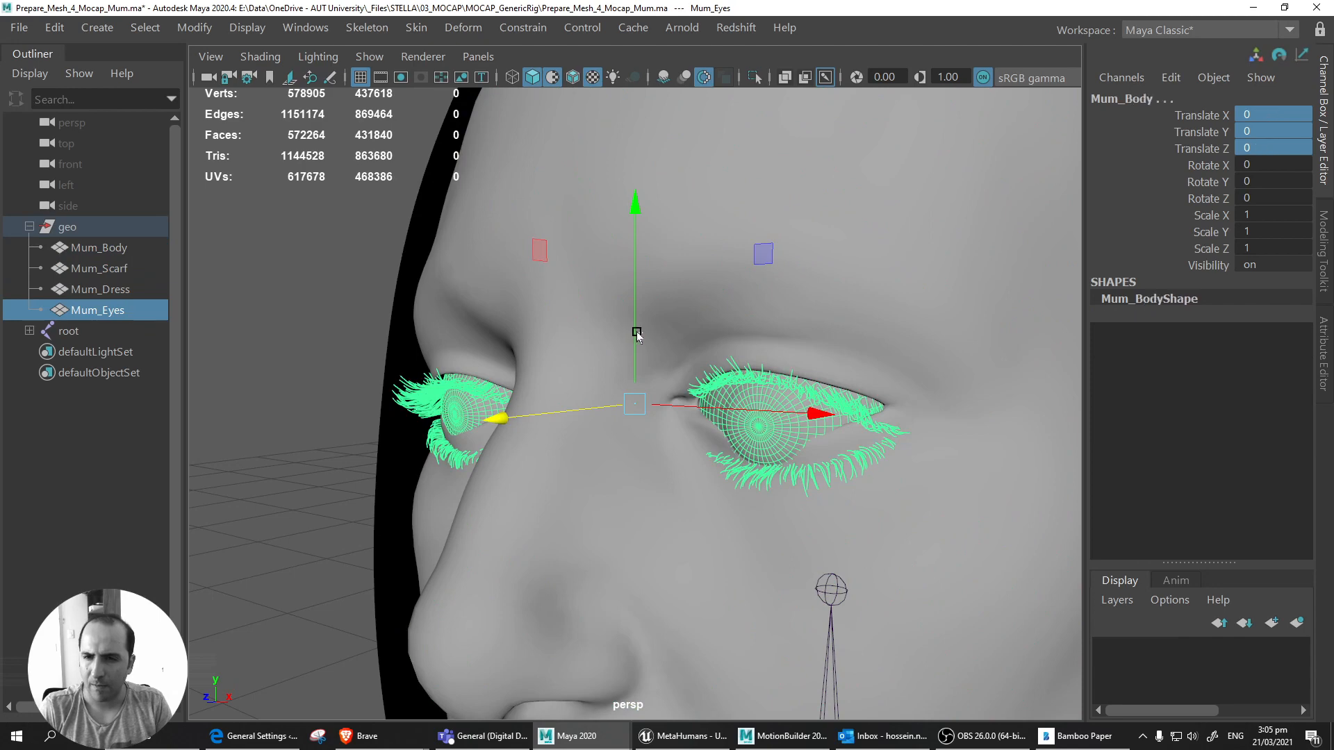
{"action": "left_click", "coordinate": [798, 420]}
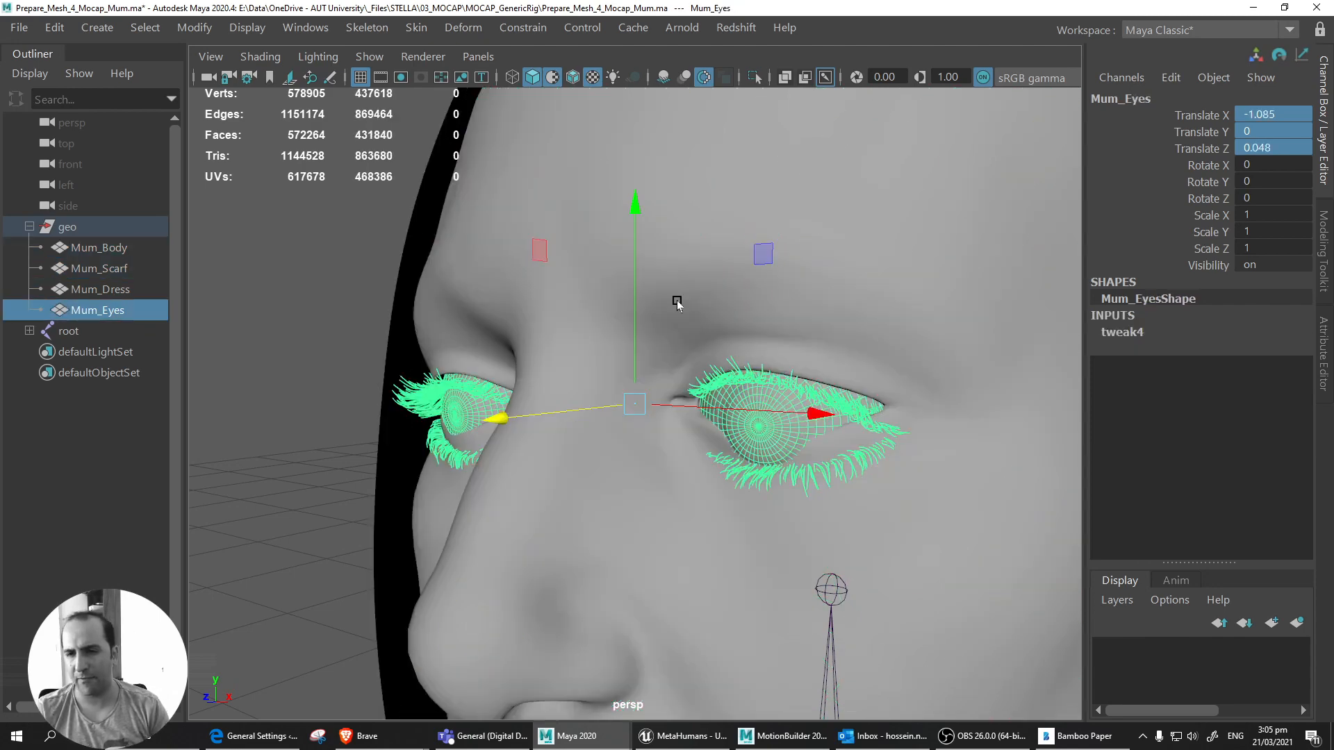
{"action": "left_click_drag", "start_coordinate": [635, 275], "coordinate": [696, 250]}
{"action": "key", "text": "alt+Tab"}
{"action": "key", "text": "alt+Tab"}
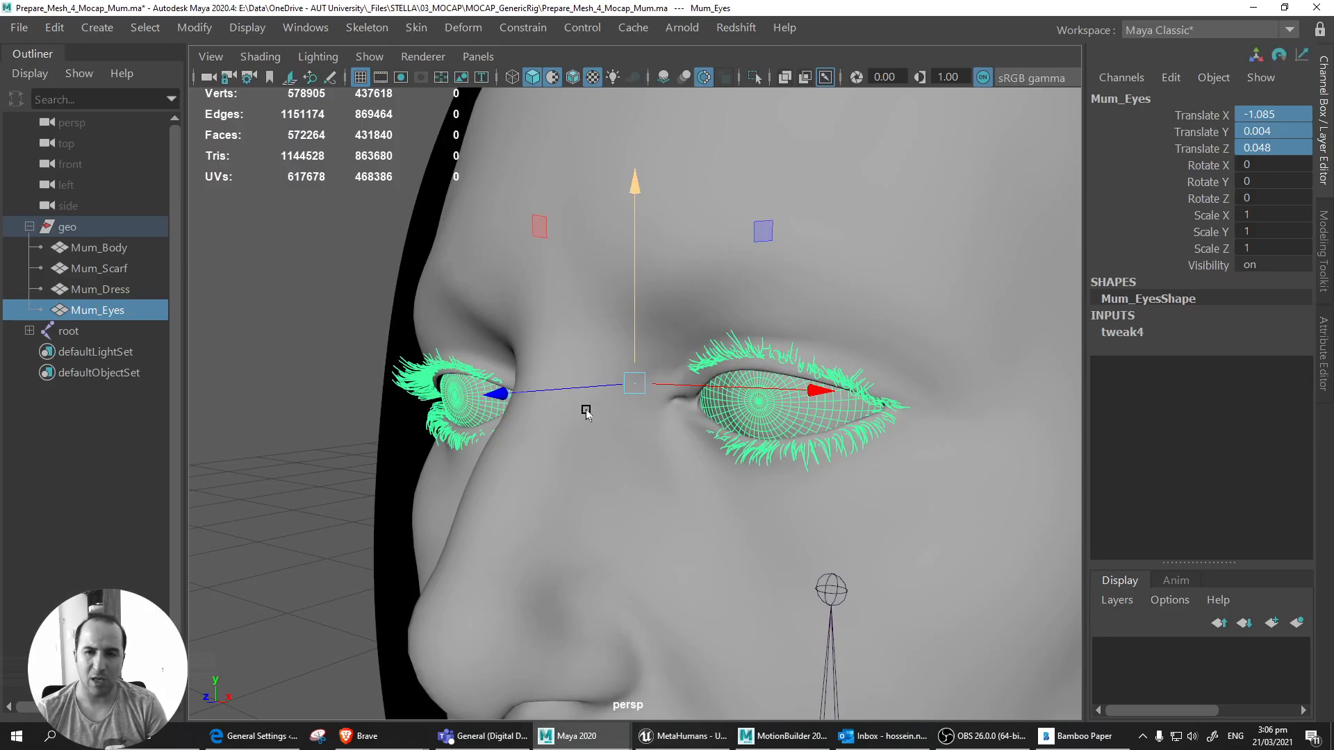
Nudge Mum_Eyes forward to Translate Z 0.049, checking the fit from several angles, and clear the selection.
{"action": "scroll", "coordinate": [570, 412], "scroll_direction": "down", "scroll_amount": 5}
{"action": "scroll", "coordinate": [572, 414], "scroll_direction": "up", "scroll_amount": 1}
{"action": "left_click_drag", "start_coordinate": [590, 418], "coordinate": [551, 375], "text": "alt"}
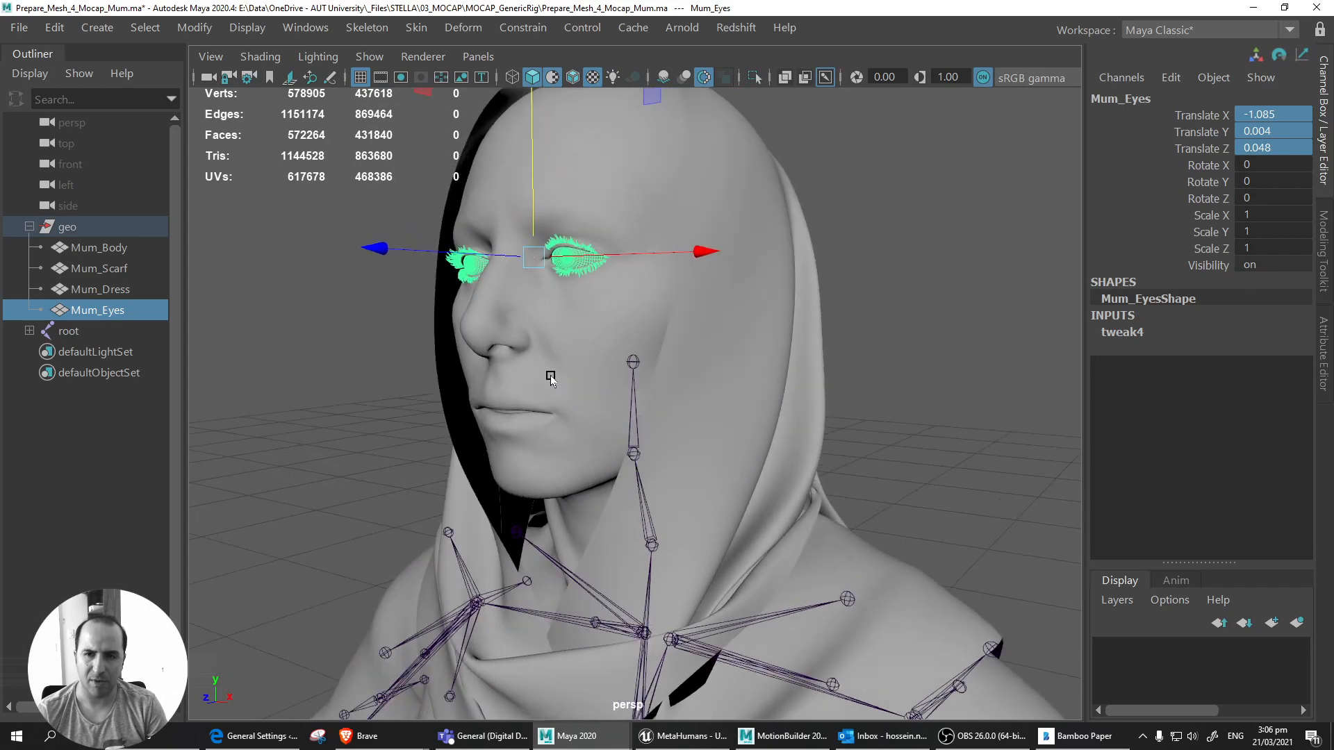
{"action": "key", "text": "f"}
{"action": "left_click_drag", "start_coordinate": [672, 346], "coordinate": [530, 417], "text": "alt"}
{"action": "mouse_move", "coordinate": [713, 428]}
{"action": "left_mouse_down", "text": "alt"}
{"action": "mouse_move", "coordinate": [784, 423]}
{"action": "mouse_move", "coordinate": [734, 425]}
{"action": "left_mouse_up", "text": "alt"}
{"action": "right_click_drag", "start_coordinate": [758, 424], "coordinate": [573, 422], "text": "alt"}
{"action": "middle_click_drag", "start_coordinate": [617, 466], "coordinate": [601, 353], "text": "alt"}
{"action": "left_click_drag", "start_coordinate": [602, 352], "coordinate": [634, 390], "text": "alt"}
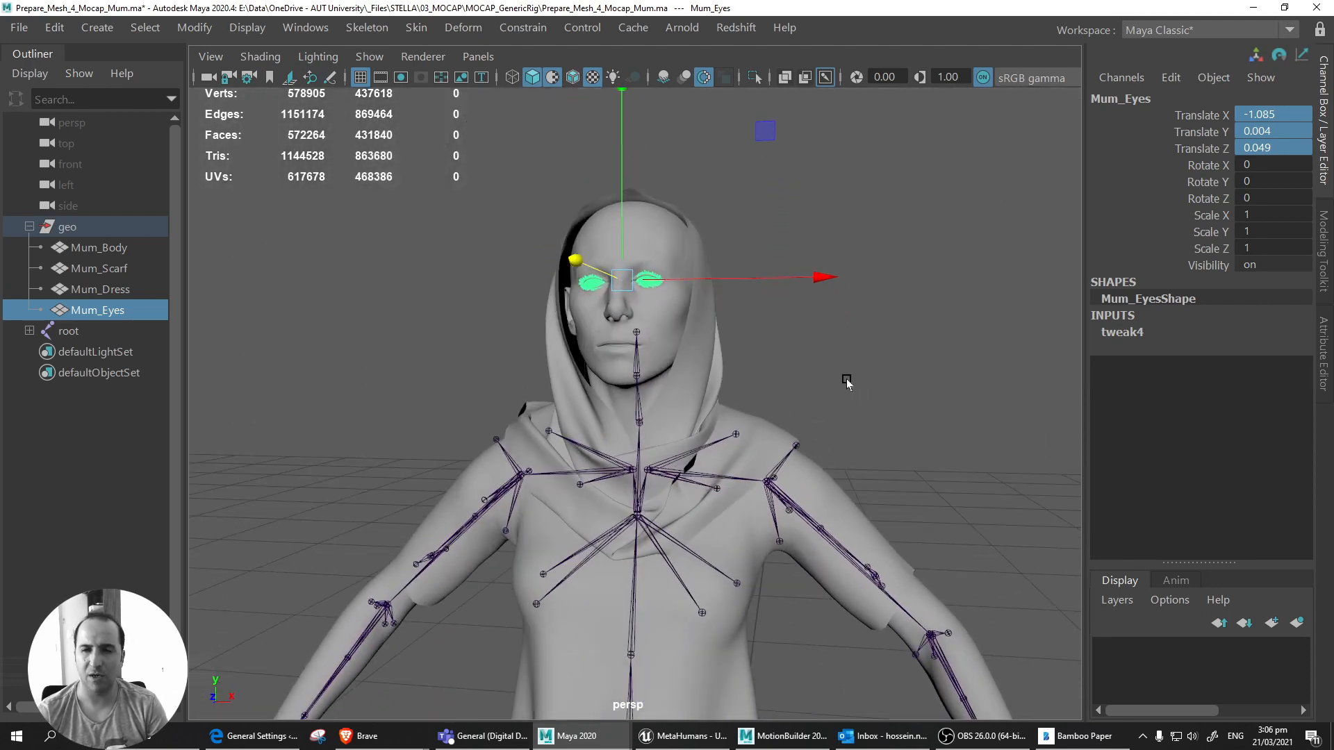
{"action": "left_click", "coordinate": [743, 399]}
Examine the eyeball and eyelashes in their socket up close, along with the face and upper-body joints.
{"action": "left_click_drag", "start_coordinate": [574, 261], "coordinate": [716, 335]}
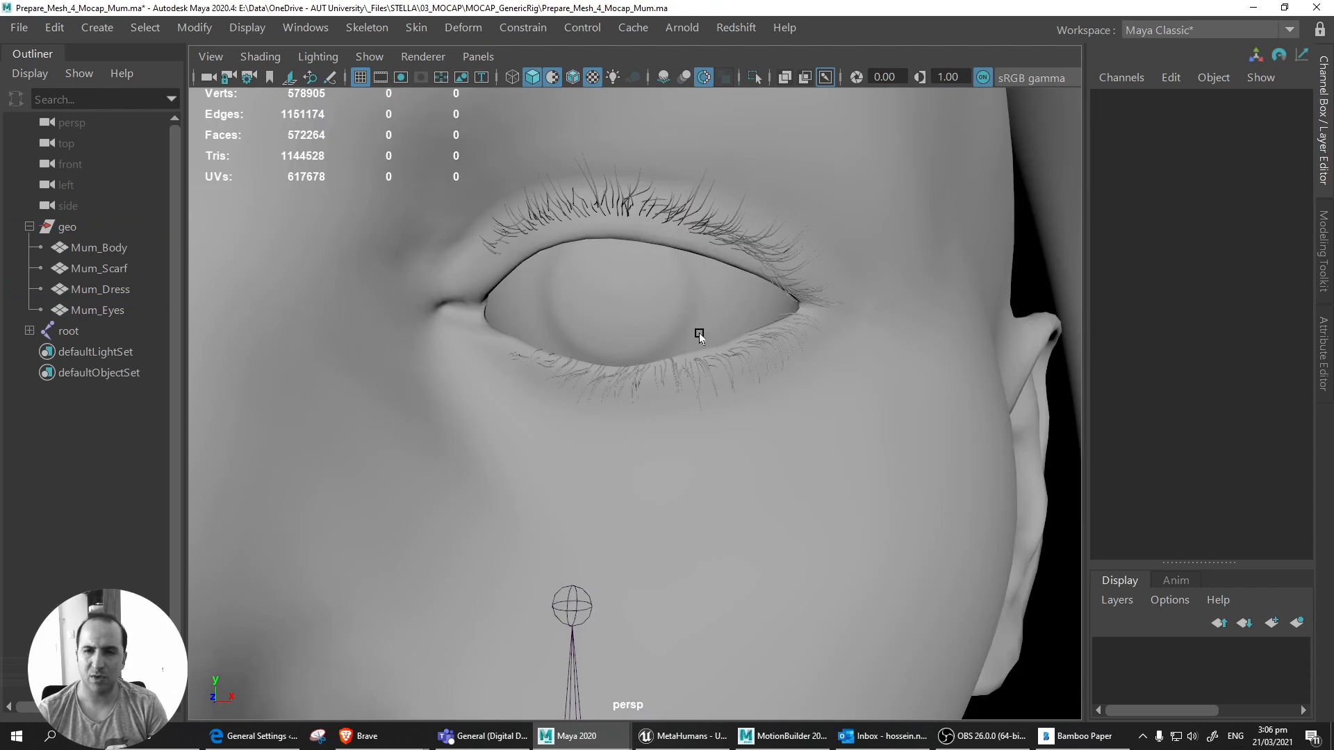
{"action": "right_click_drag", "start_coordinate": [699, 332], "coordinate": [678, 358], "text": "alt"}
{"action": "middle_click_drag", "start_coordinate": [678, 358], "coordinate": [685, 349], "text": "alt"}
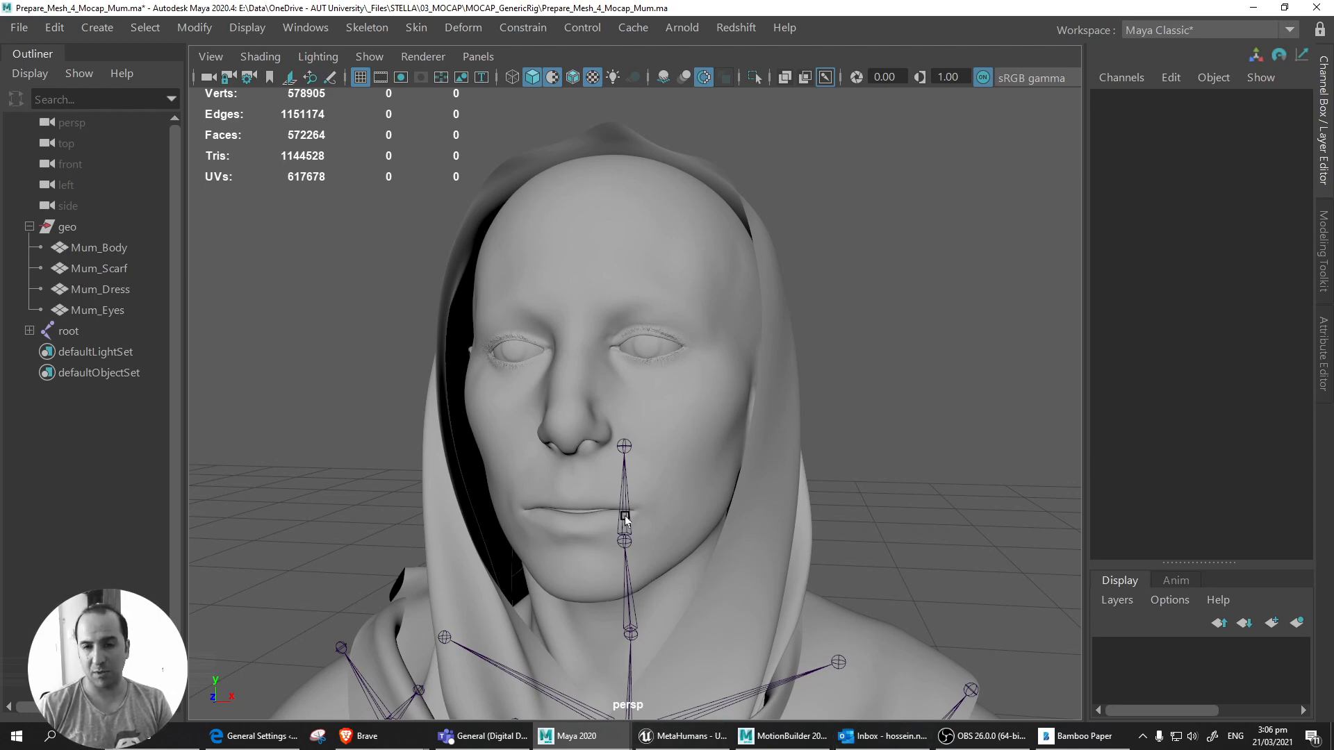
{"action": "left_click_drag", "start_coordinate": [626, 517], "coordinate": [582, 388], "text": "alt"}
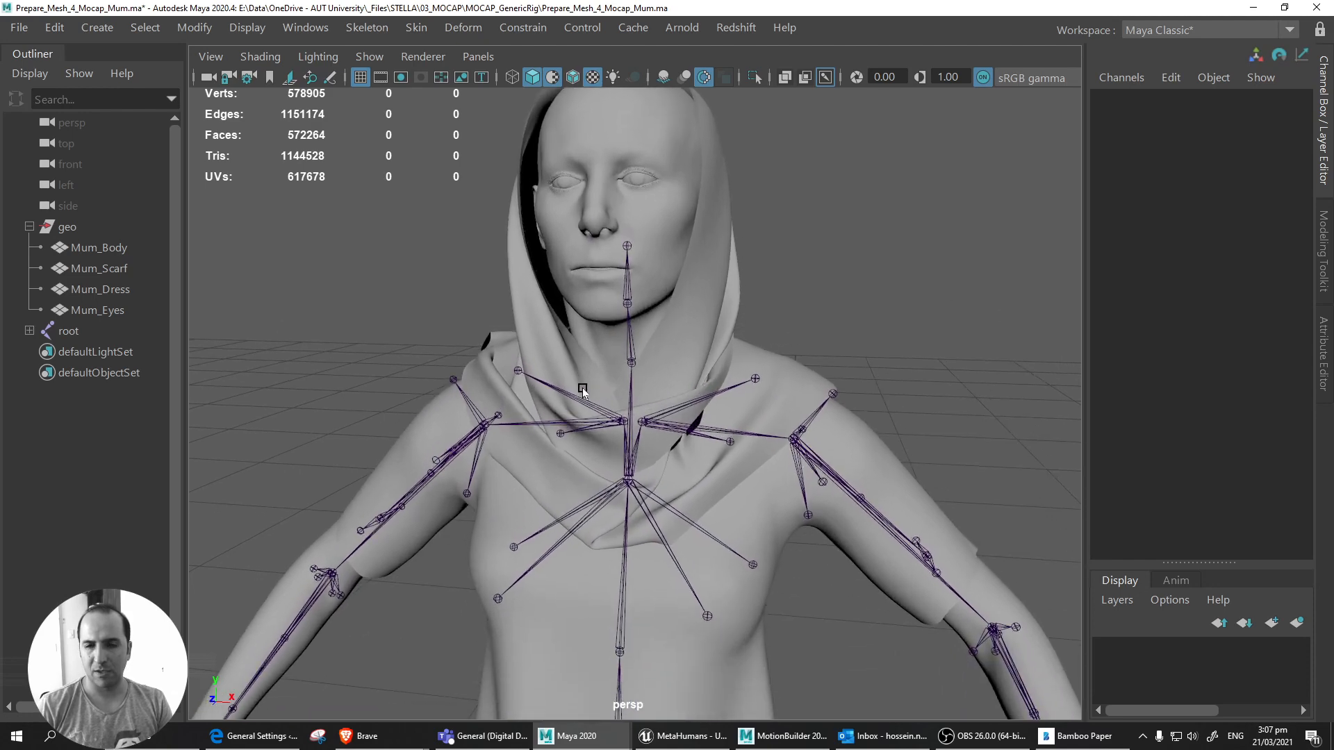
{"action": "scroll", "coordinate": [582, 388], "scroll_direction": "down", "scroll_amount": 3}
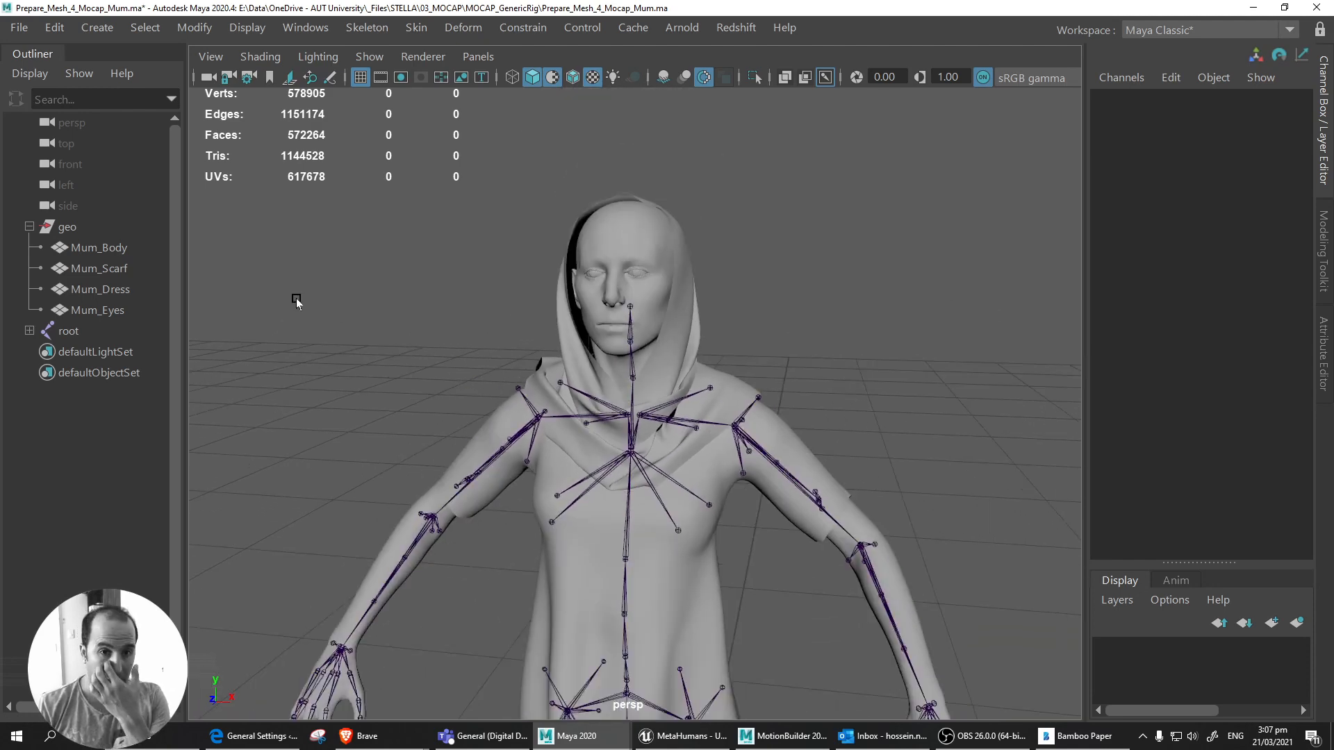
Try to freeze the transformations of all four meshes in the geo group, and select Mum_Body alone.
{"action": "left_click_drag", "start_coordinate": [146, 244], "coordinate": [152, 310]}
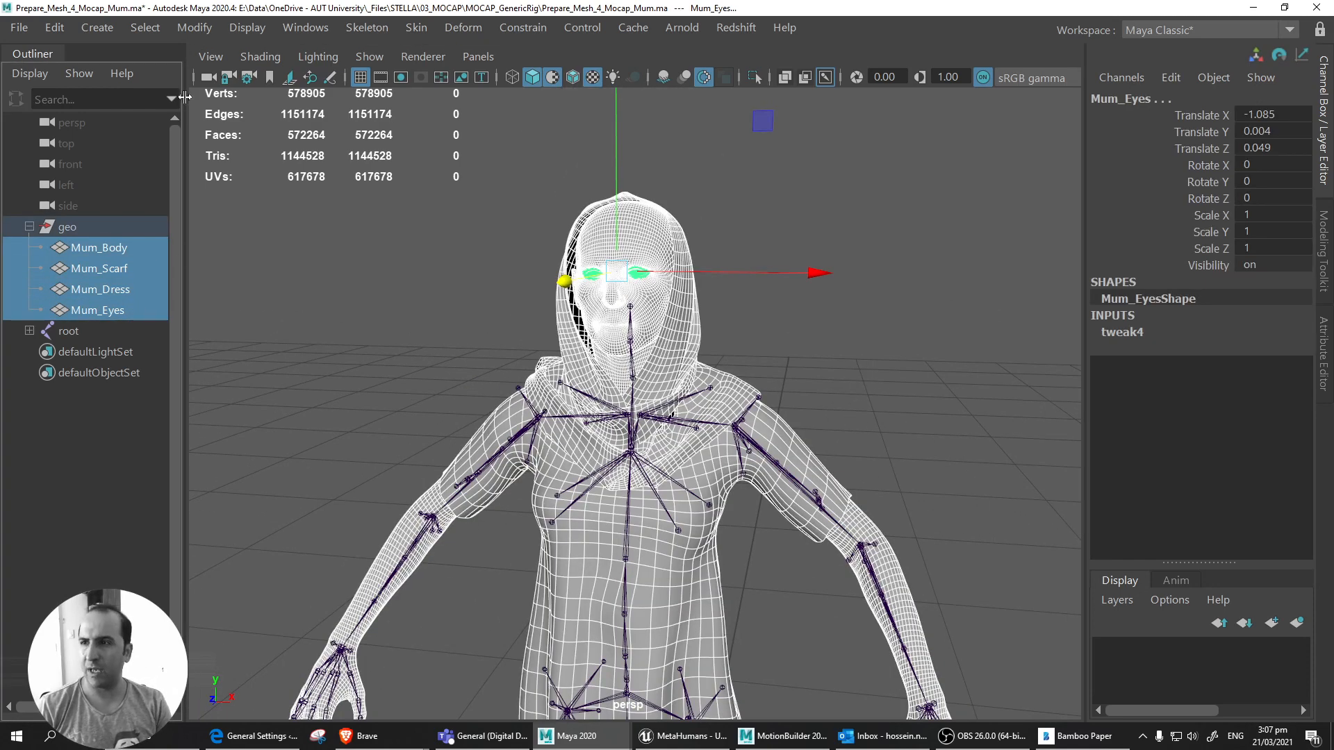
{"action": "left_click", "coordinate": [194, 27]}
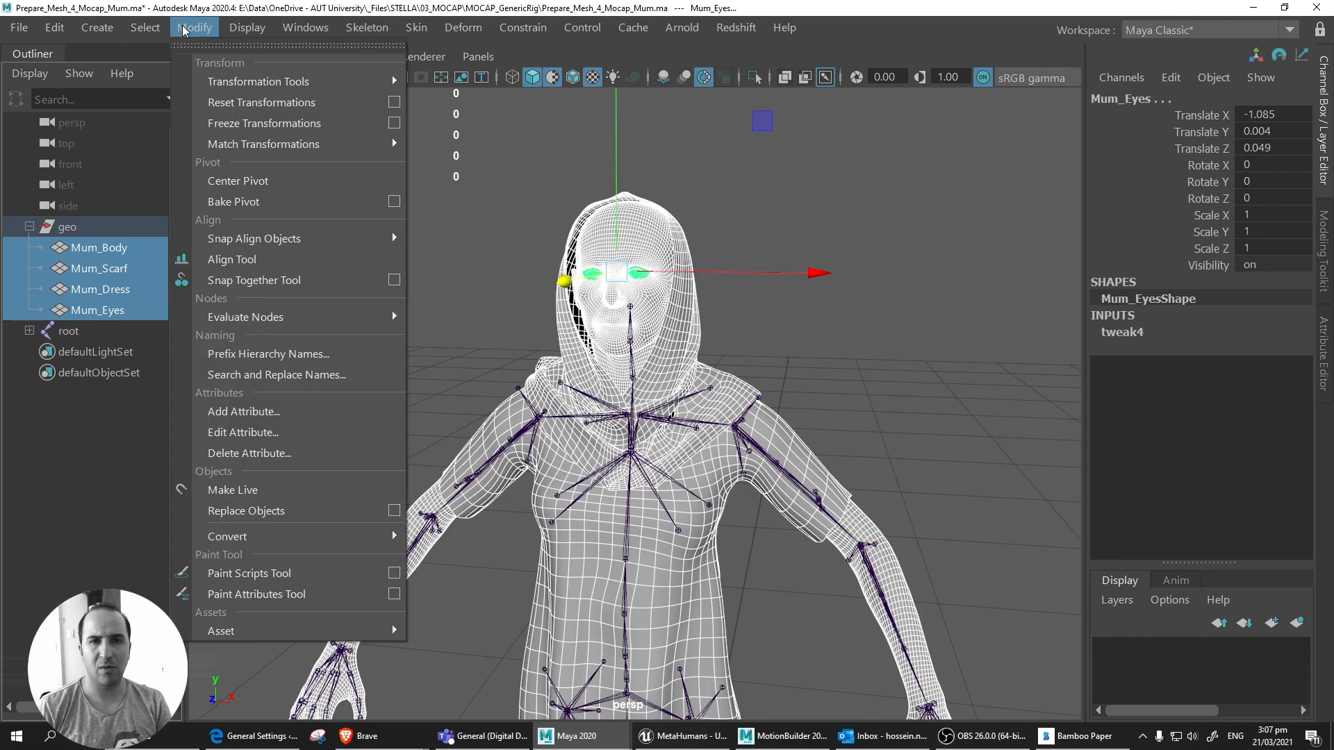
{"action": "left_click", "coordinate": [264, 123]}
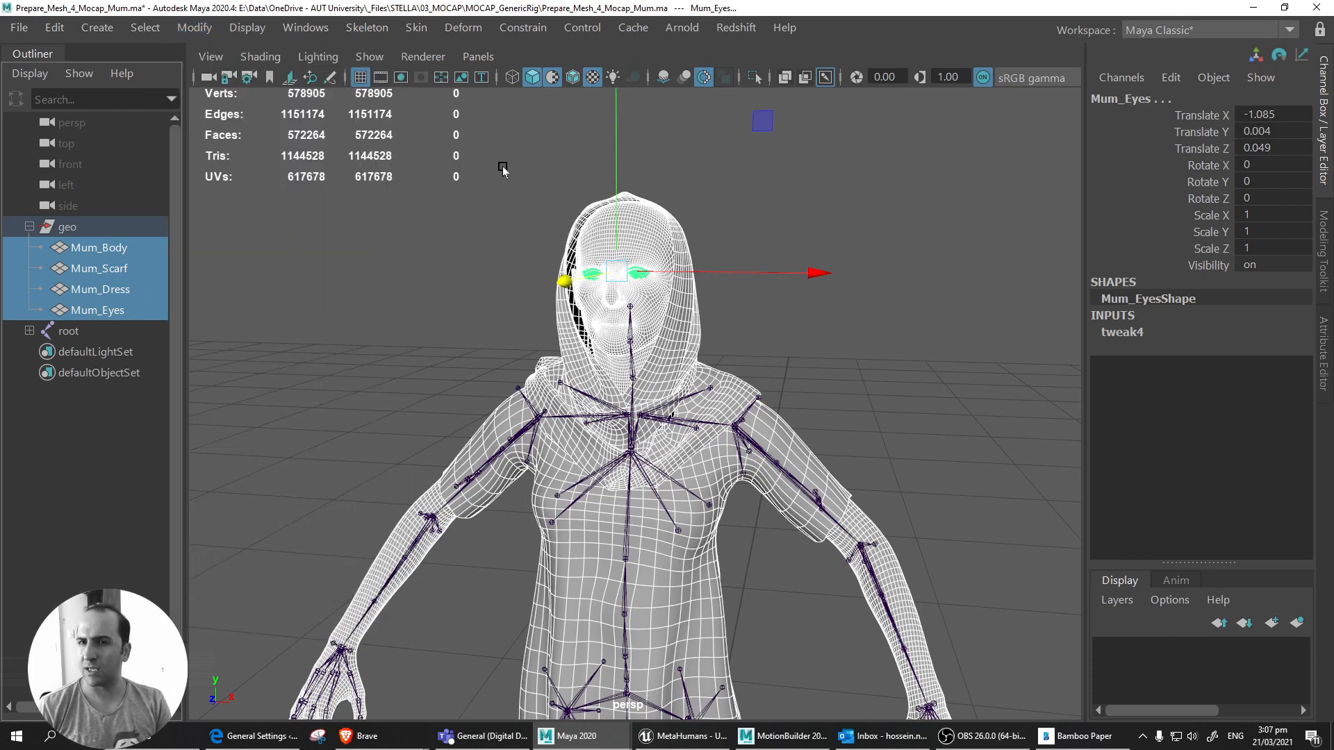
{"action": "left_click", "coordinate": [146, 254]}
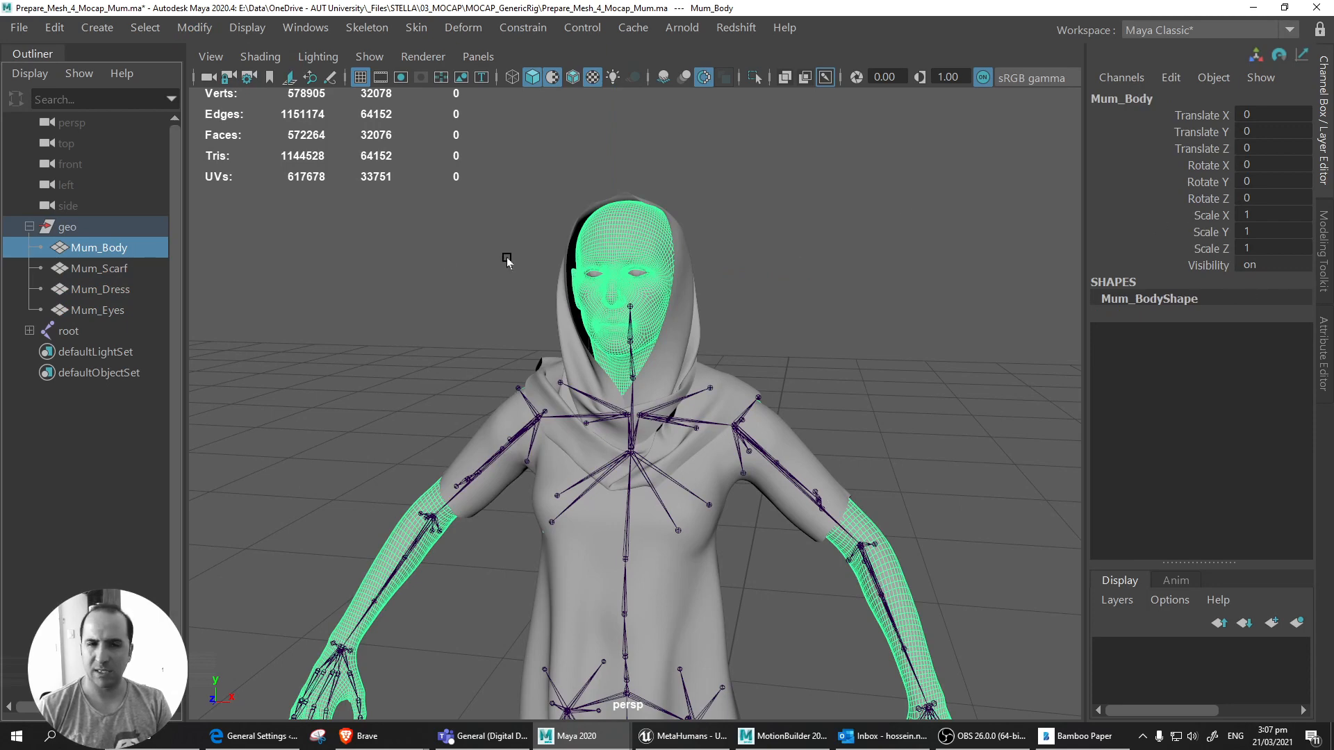
Check the transform values of Mum_Scarf, Mum_Dress, Mum_Eyes and their parent geo group.
{"action": "left_click", "coordinate": [98, 268]}
{"action": "left_click", "coordinate": [111, 289]}
{"action": "left_click", "coordinate": [97, 309]}
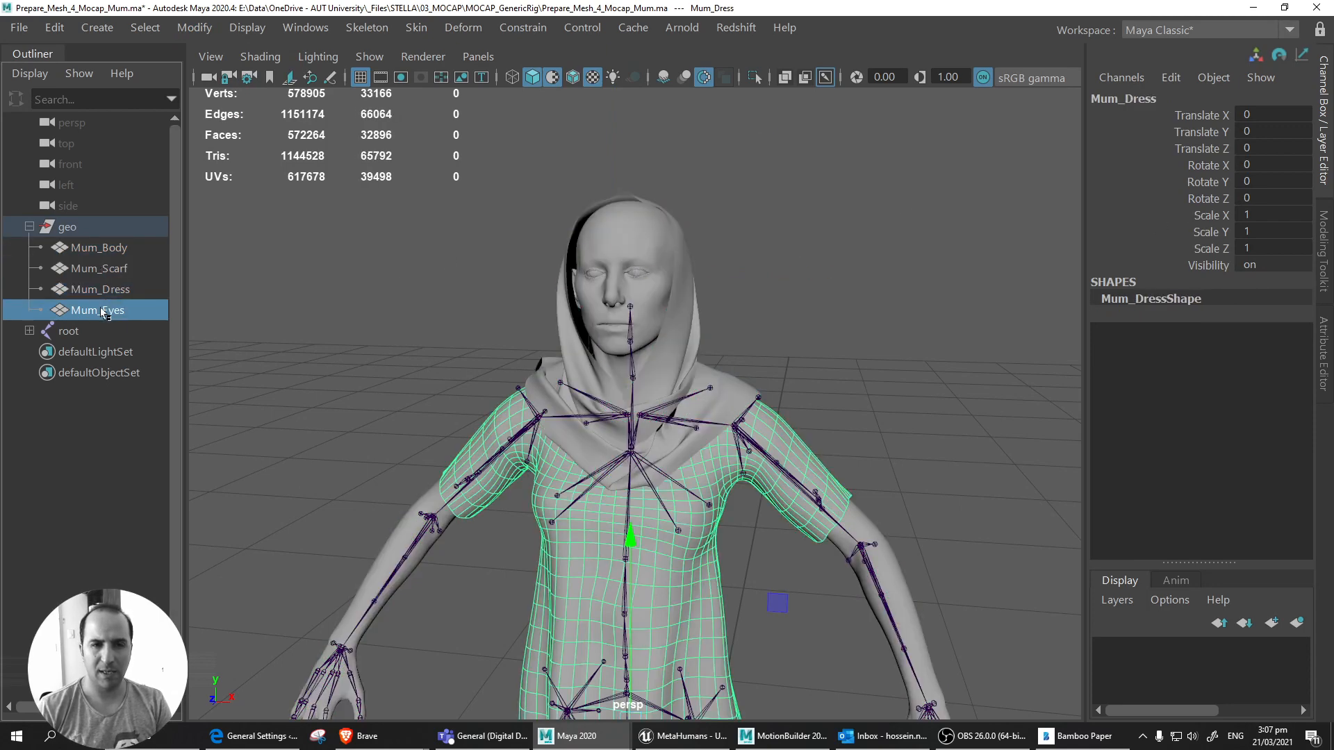
{"action": "left_click", "coordinate": [67, 227]}
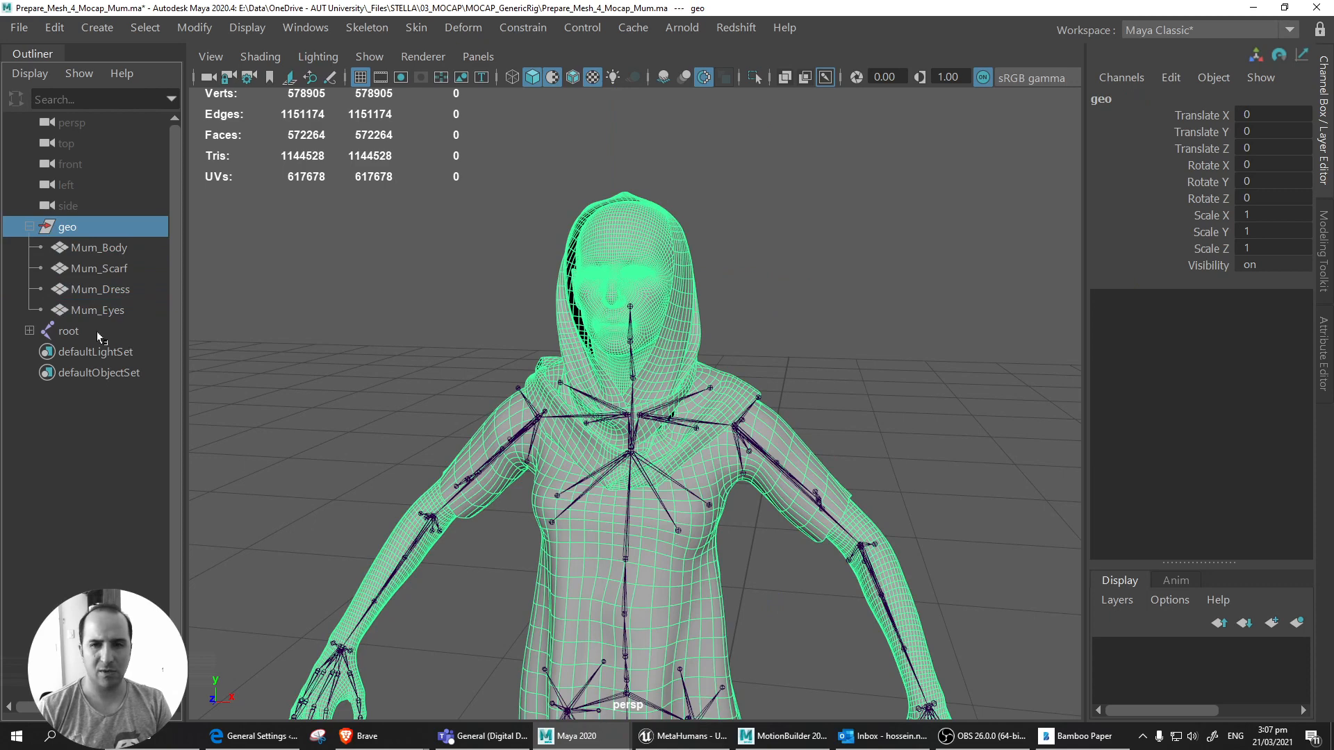
Check the transform values of the root joint and examine the full skeleton inside the Mum meshes.
{"action": "left_click", "coordinate": [68, 331]}
{"action": "key", "text": "f"}
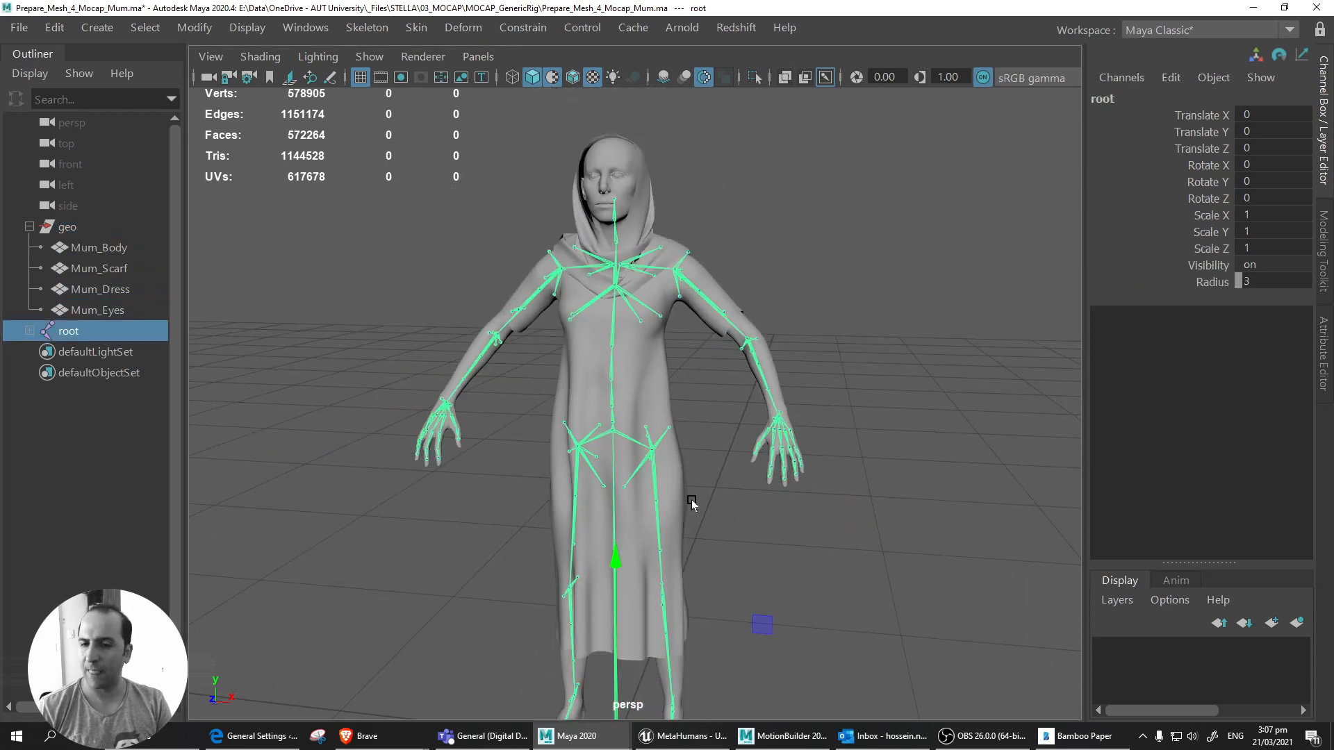
{"action": "scroll", "coordinate": [692, 503], "scroll_direction": "down", "scroll_amount": 3}
{"action": "key", "text": "w"}
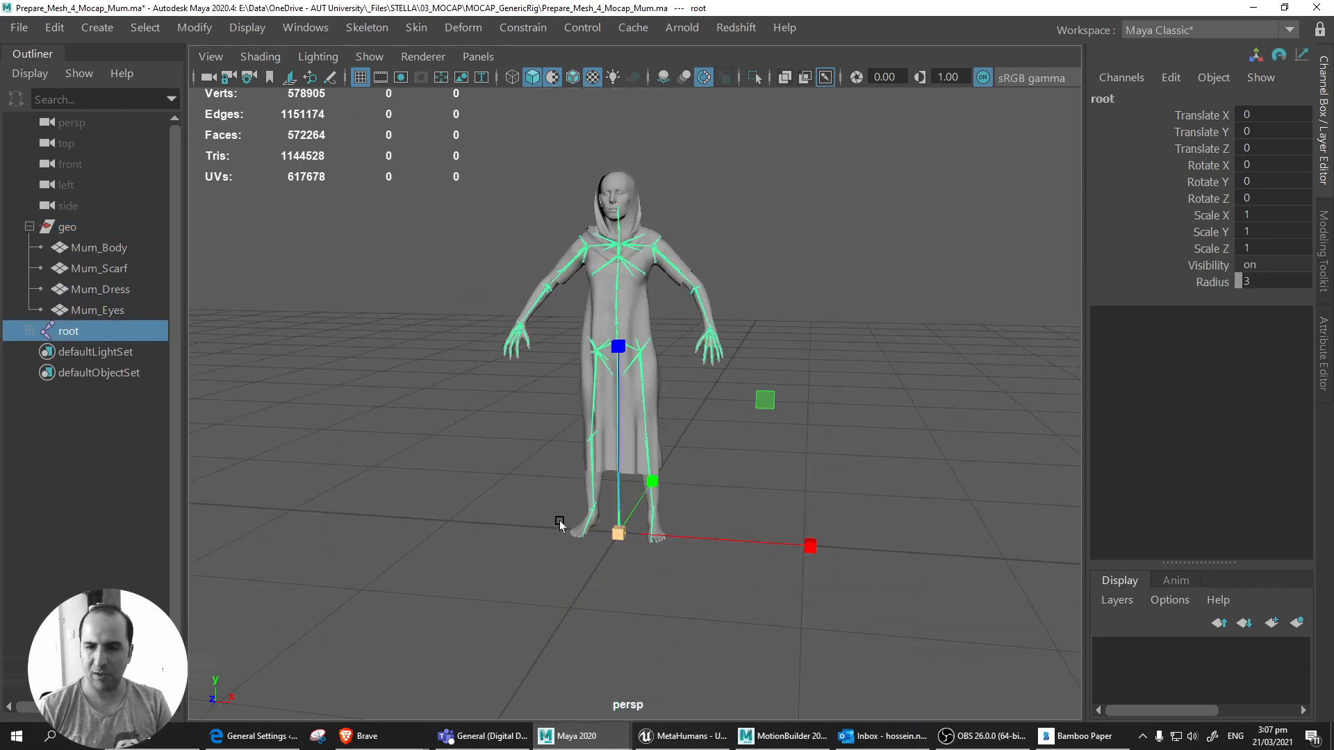
{"action": "mouse_move", "coordinate": [462, 426]}
{"action": "left_mouse_down", "text": "alt"}
{"action": "mouse_move", "coordinate": [494, 442]}
{"action": "mouse_move", "coordinate": [464, 424]}
{"action": "left_mouse_up", "text": "alt"}
{"action": "scroll", "coordinate": [520, 443], "scroll_direction": "up", "scroll_amount": 3}
{"action": "middle_click_drag", "start_coordinate": [474, 461], "coordinate": [506, 475], "text": "alt"}
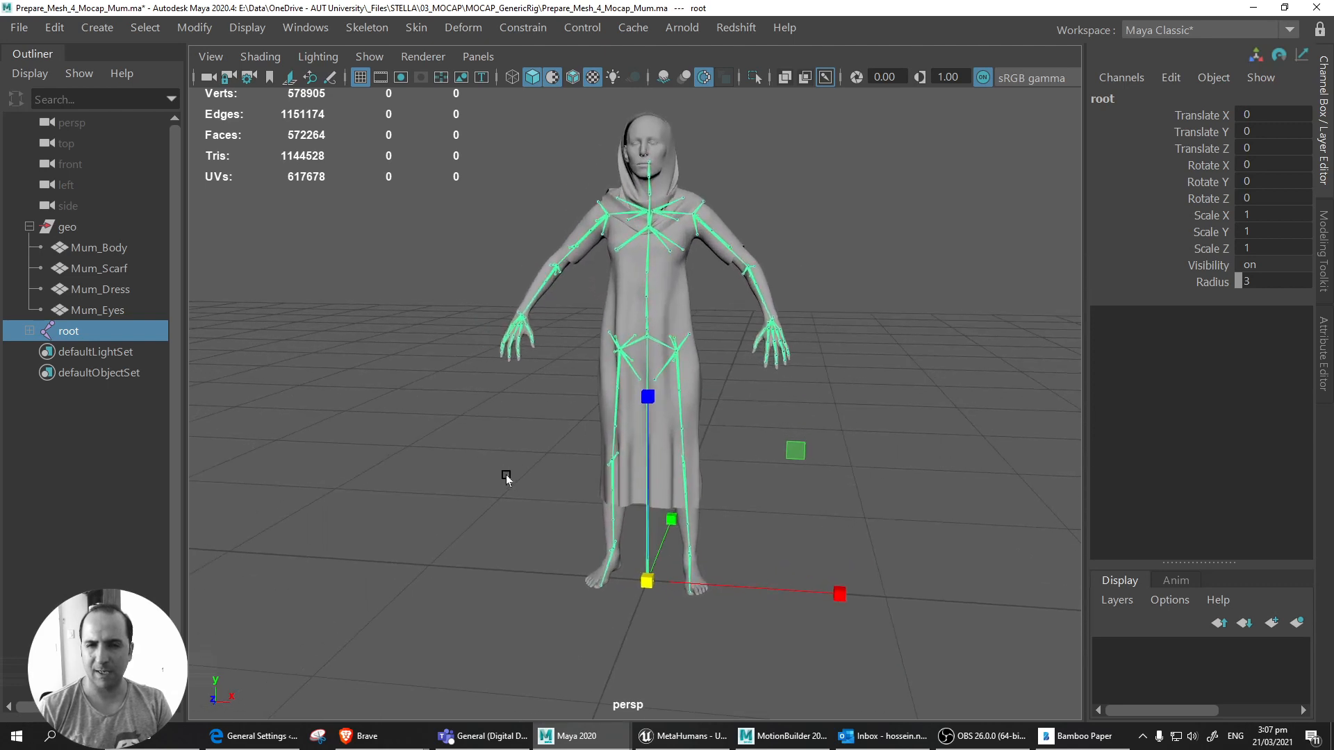
Clear the selection and save the scene, accepting the student version notice.
{"action": "left_click", "coordinate": [319, 375]}
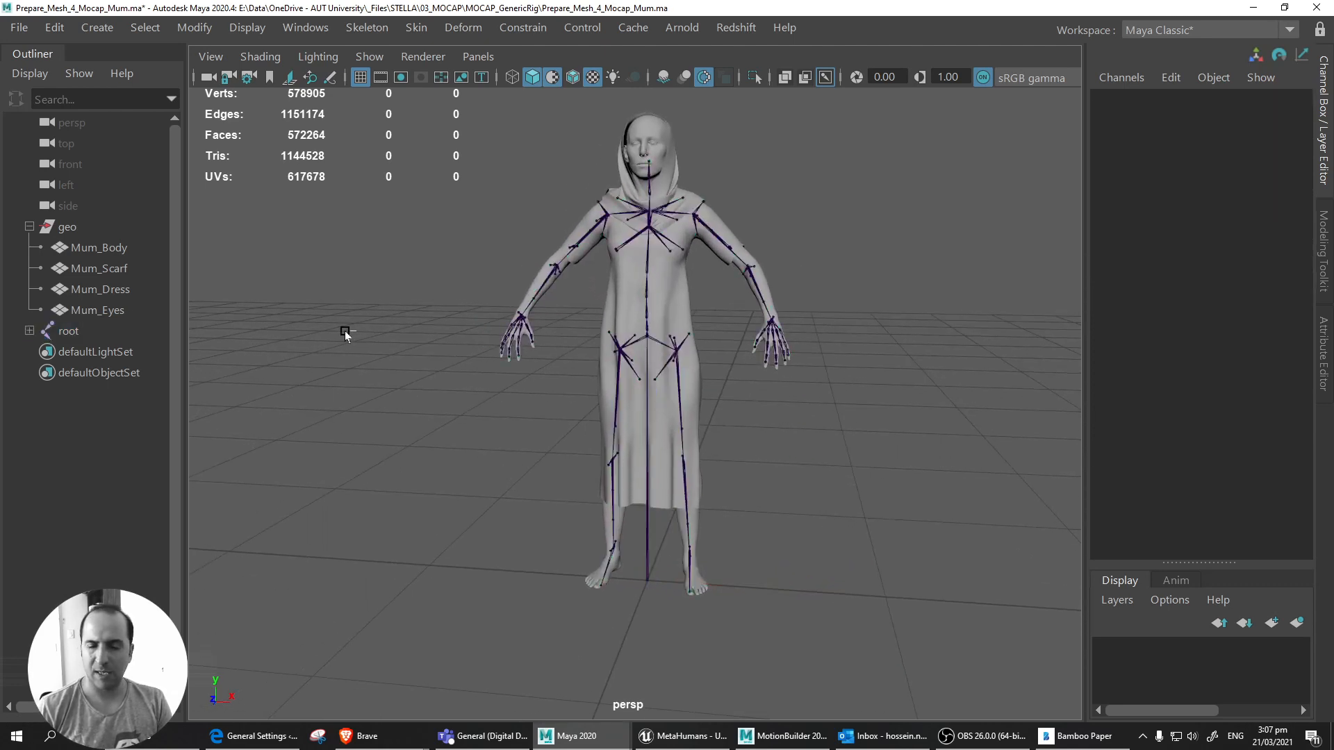
{"action": "key", "text": "ctrl+s"}
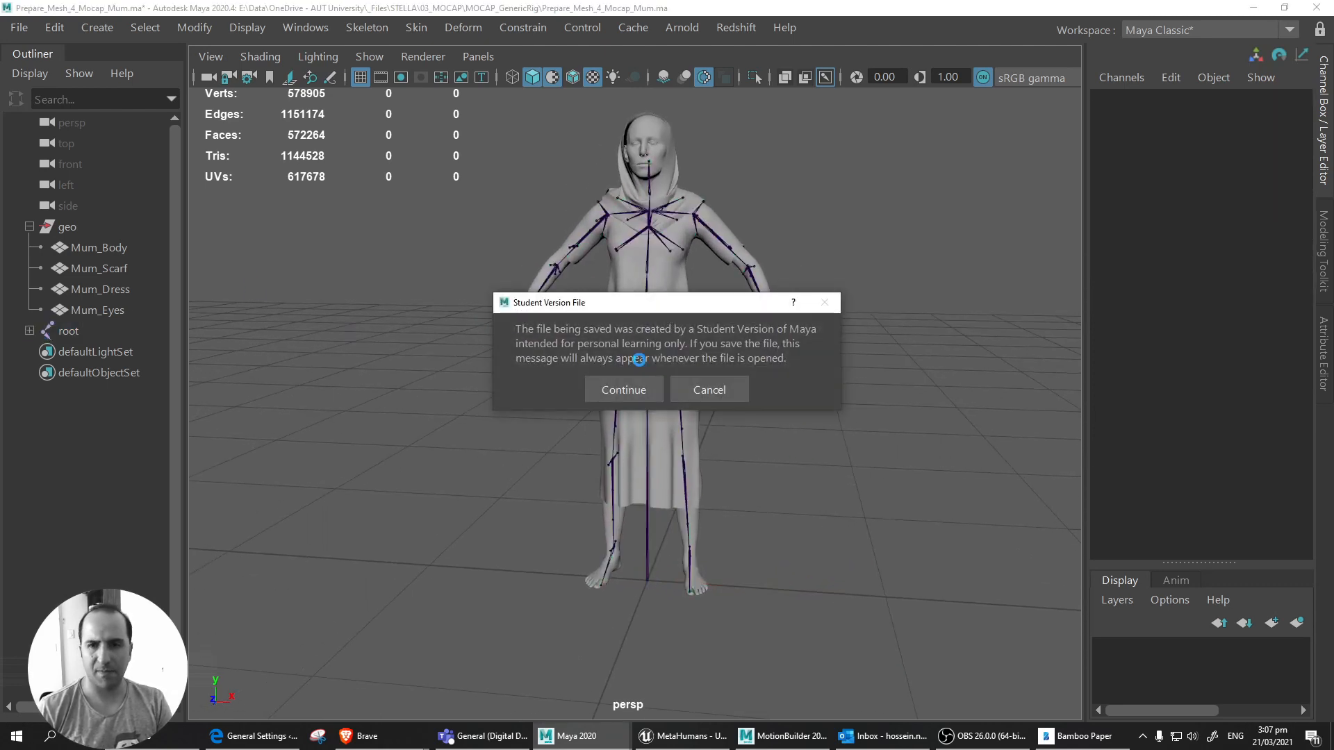
{"action": "left_click", "coordinate": [623, 390]}
Import metahuman_skeleton.FBX from the MOCAP_GenericRig folder into the scene.
{"action": "left_click", "coordinate": [19, 28]}
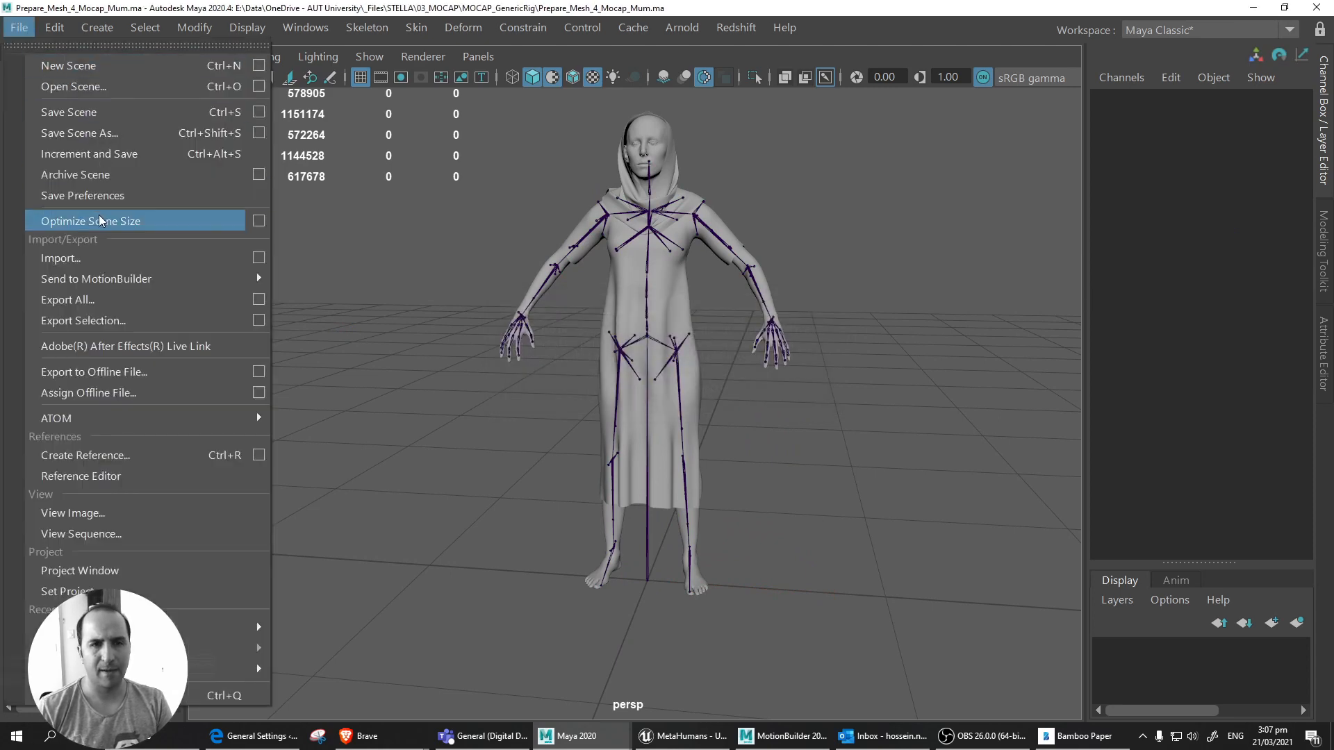
{"action": "left_click", "coordinate": [90, 259]}
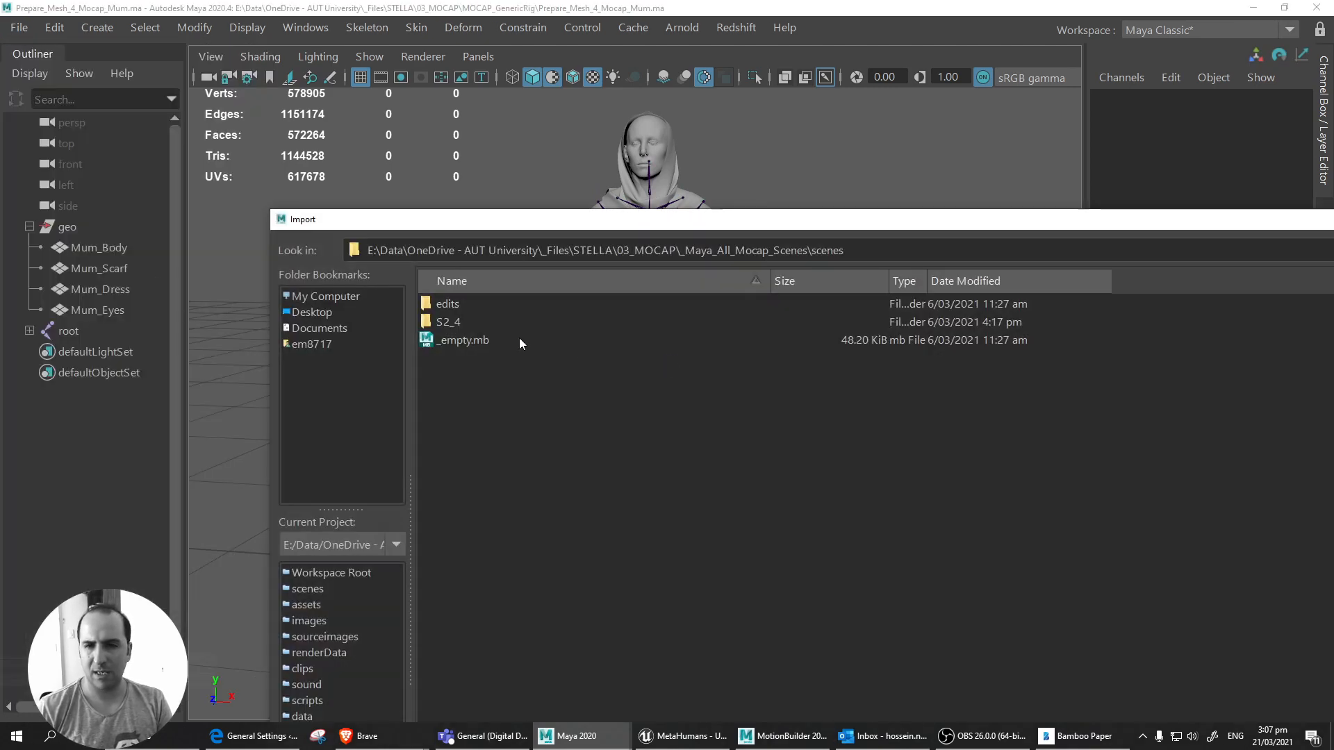
{"action": "left_click_drag", "start_coordinate": [874, 227], "coordinate": [615, 163]}
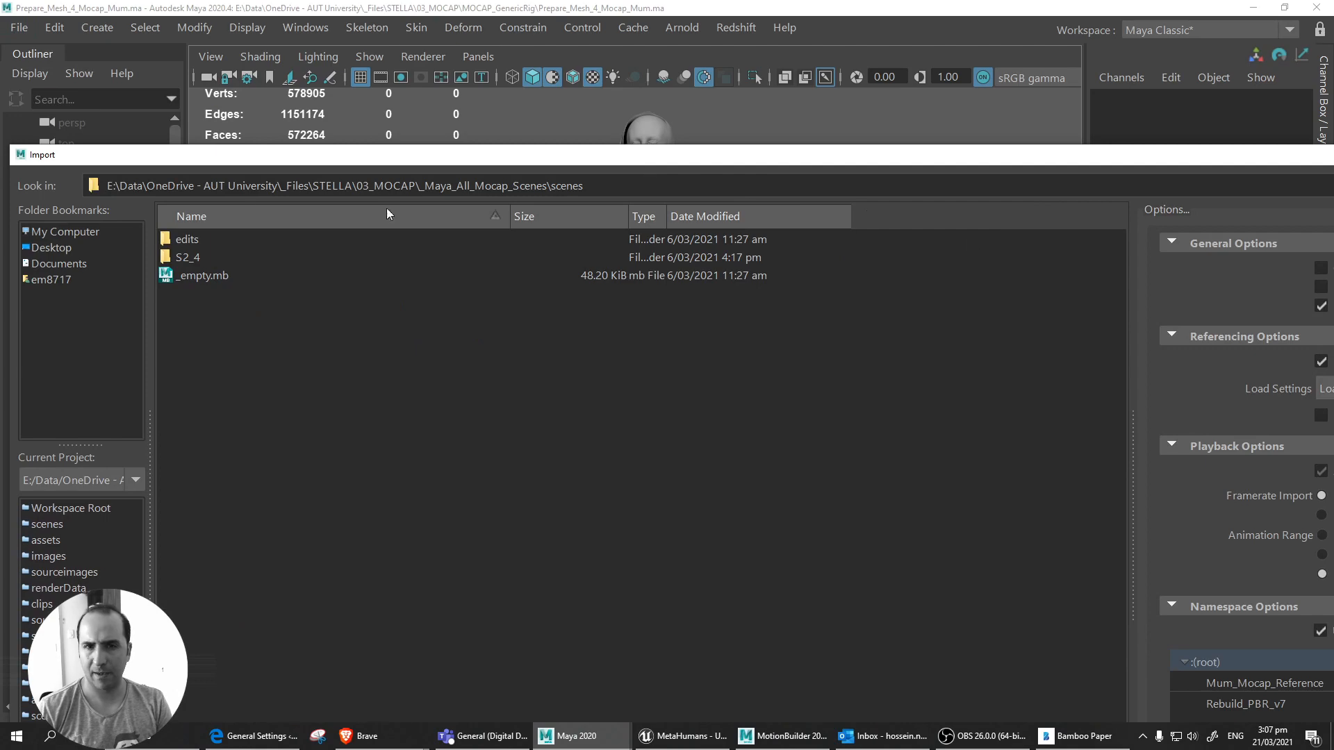
{"action": "left_click_drag", "start_coordinate": [7, 149], "coordinate": [578, 310]}
{"action": "left_click_drag", "start_coordinate": [861, 321], "coordinate": [298, 161]}
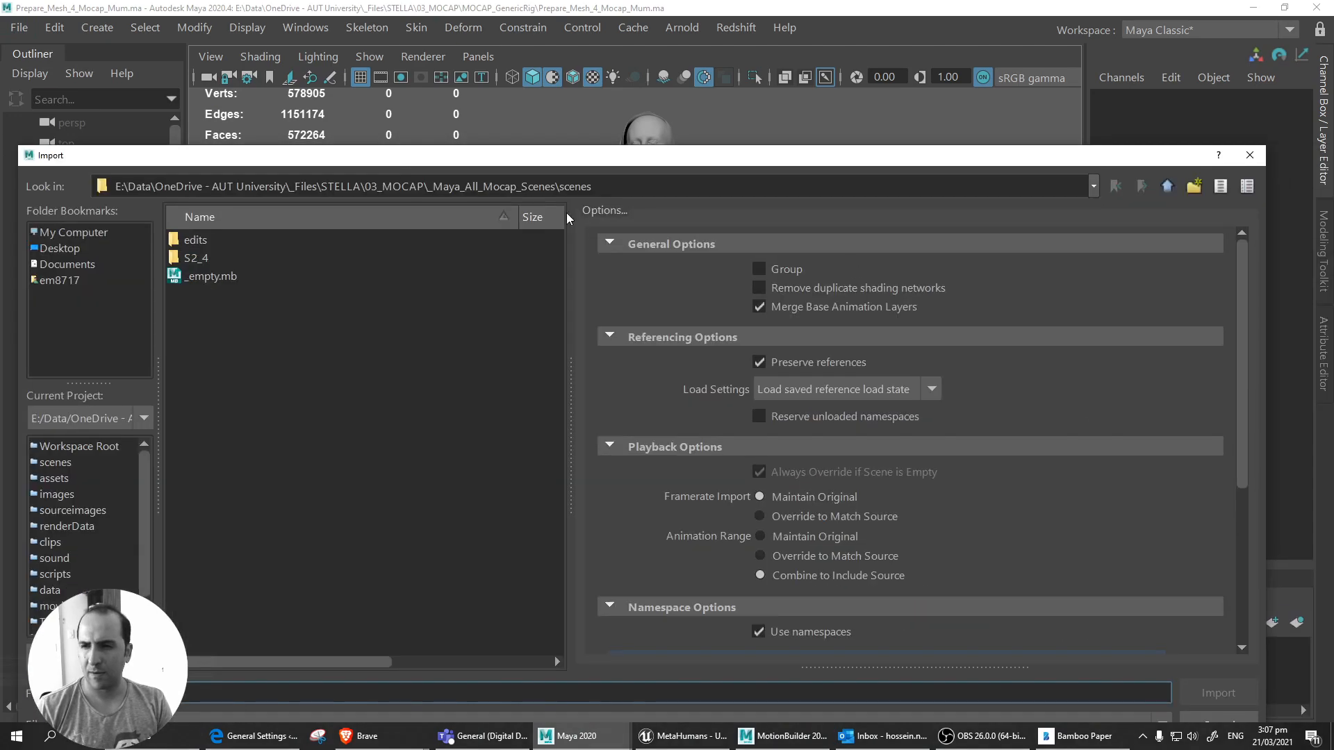
{"action": "left_click", "coordinate": [1169, 186]}
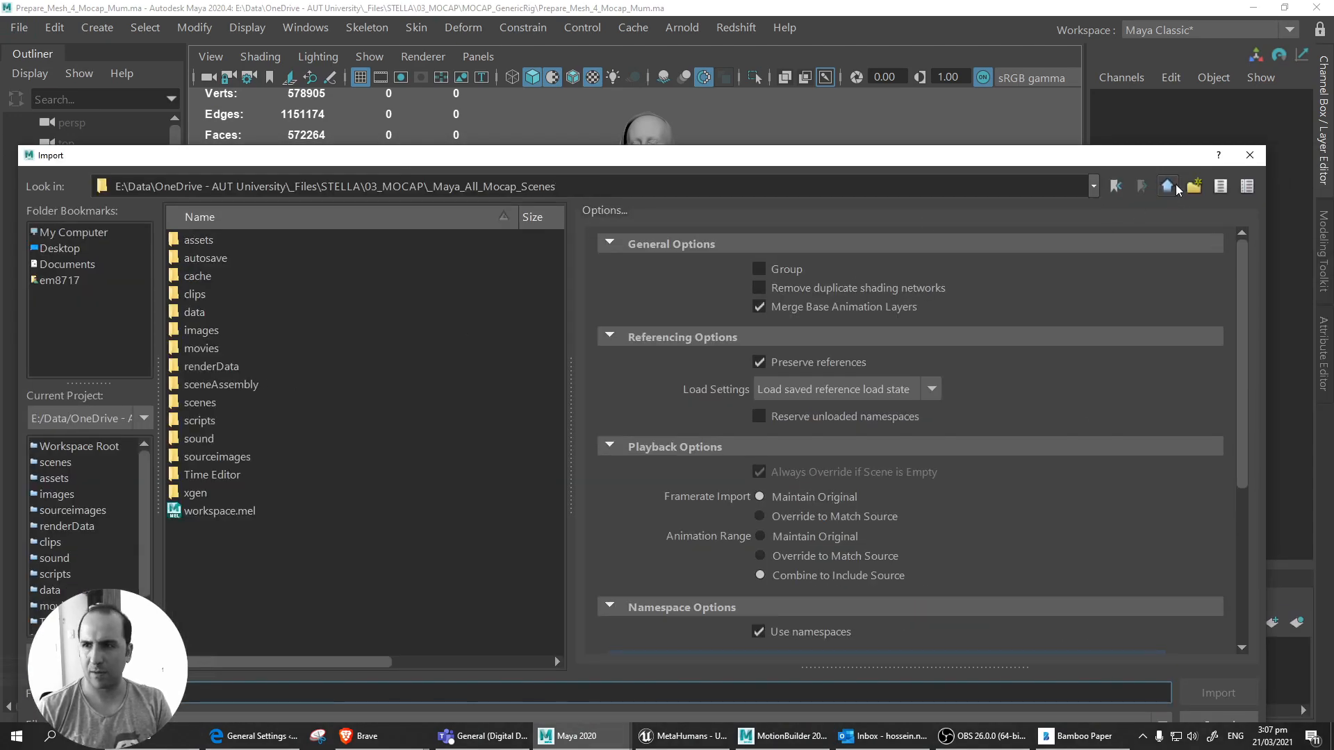
{"action": "left_click", "coordinate": [1171, 187]}
{"action": "double_click", "coordinate": [261, 276]}
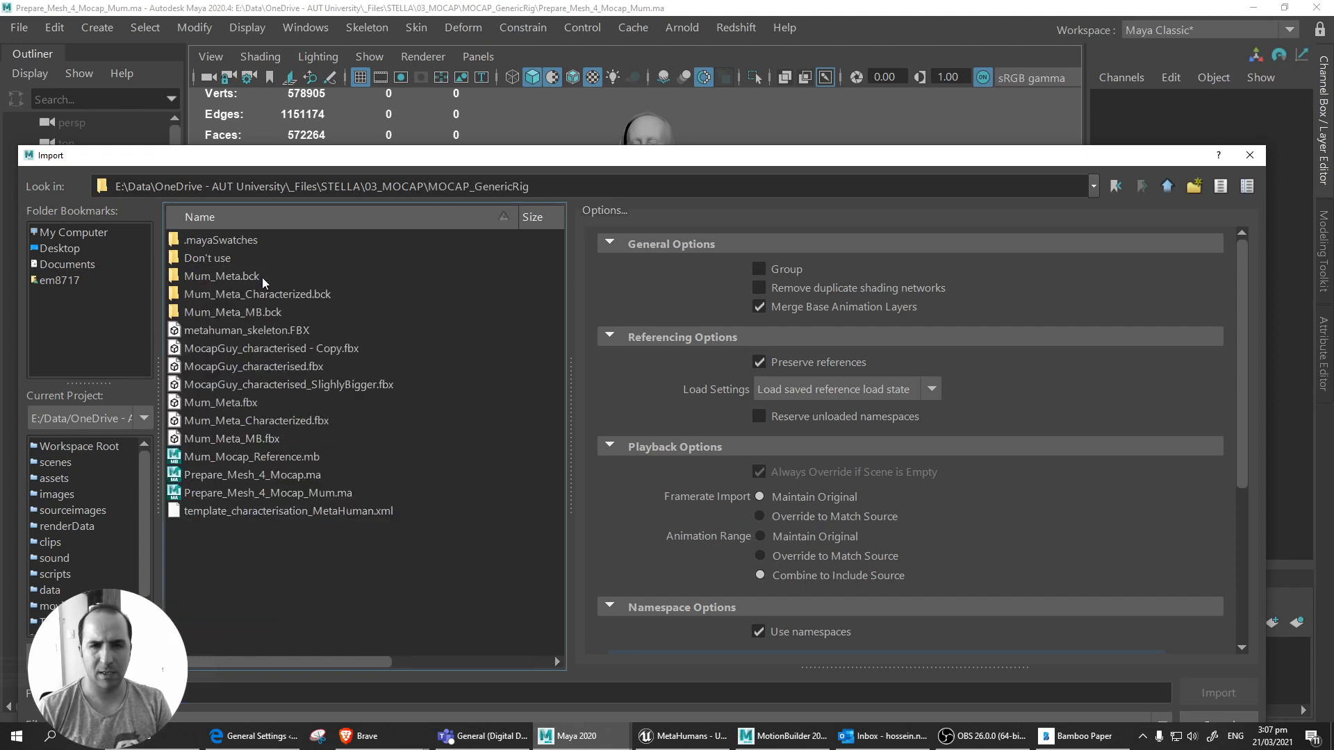
{"action": "double_click", "coordinate": [247, 332]}
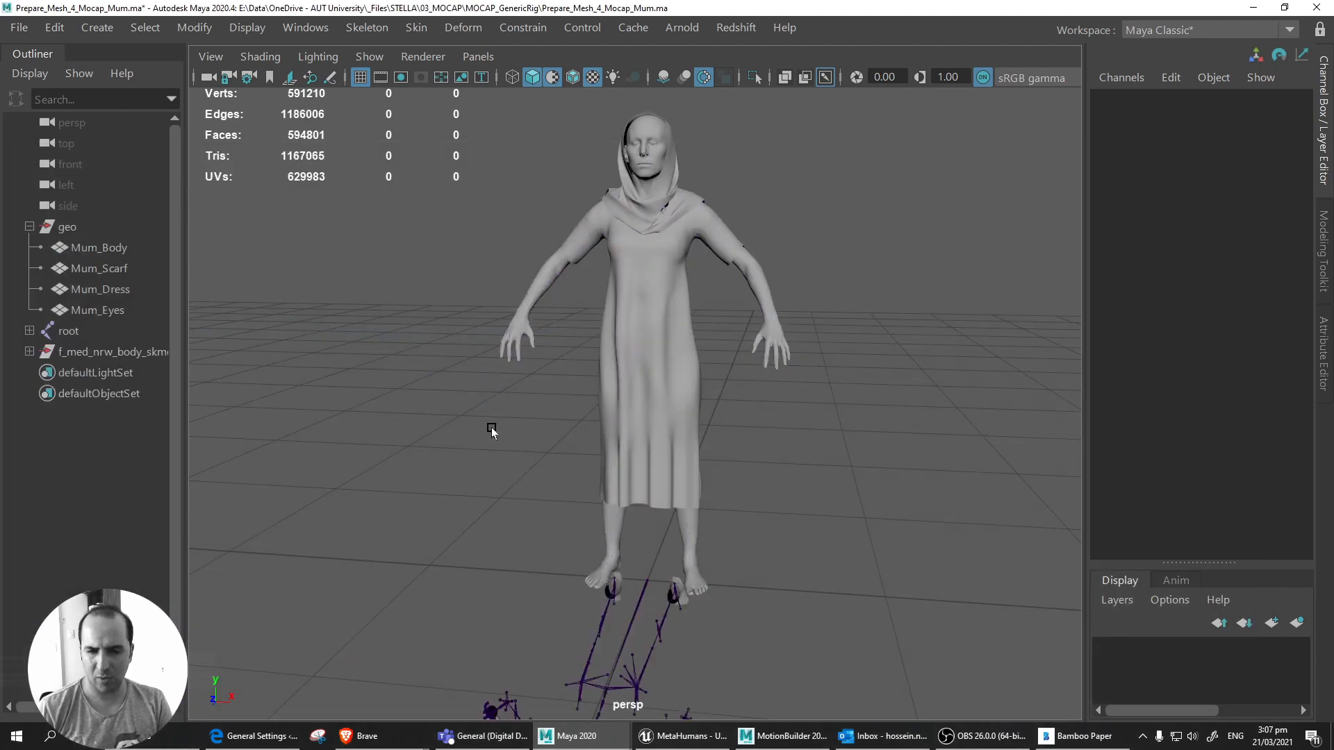
Try setting Rotate X of the imported f_med_nrw_body_skmesh group to 0, and undo the change.
{"action": "scroll", "coordinate": [488, 448], "scroll_direction": "down", "scroll_amount": 3}
{"action": "left_click_drag", "start_coordinate": [493, 465], "coordinate": [410, 467], "text": "alt"}
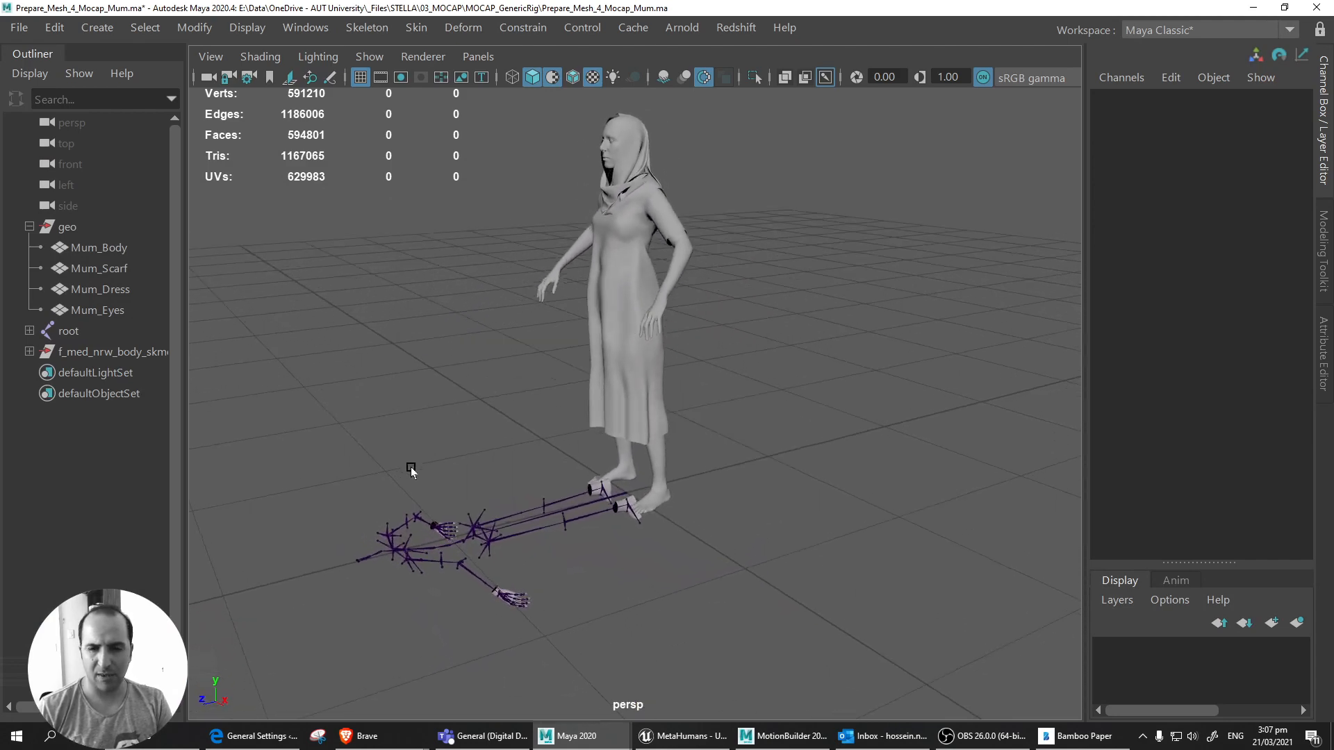
{"action": "left_click", "coordinate": [124, 354]}
{"action": "key", "text": "e"}
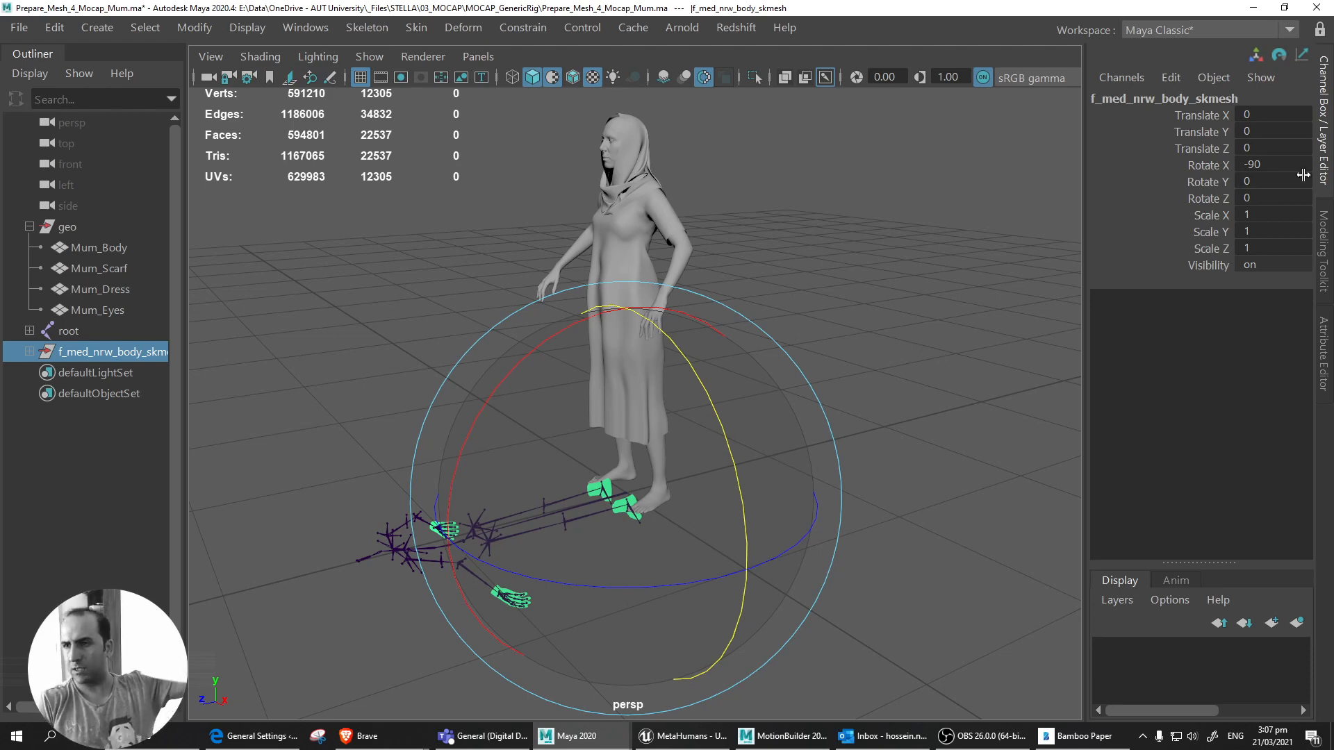
{"action": "double_click", "coordinate": [1276, 171]}
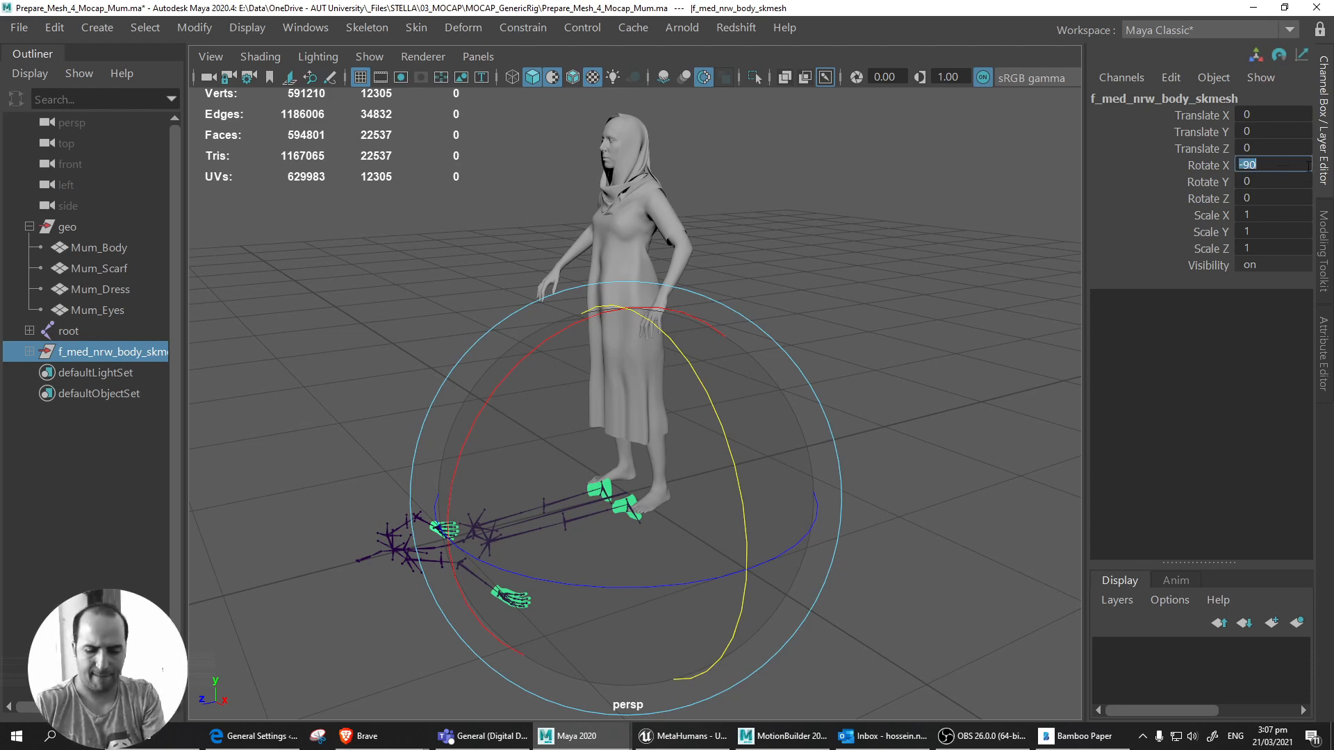
{"action": "type", "text": "0"}
{"action": "key", "text": "Return"}
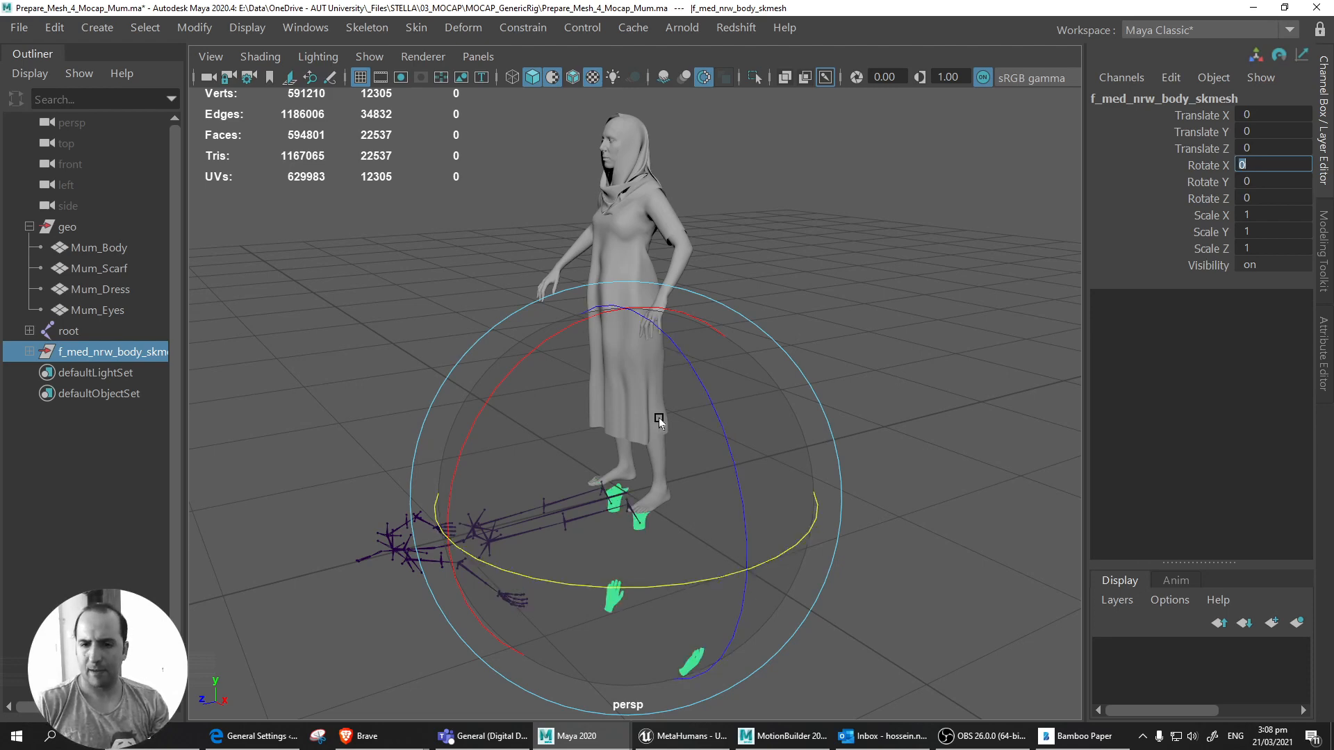
{"action": "middle_click_drag", "start_coordinate": [750, 409], "coordinate": [771, 405], "text": "alt"}
{"action": "key", "text": "ctrl+z"}
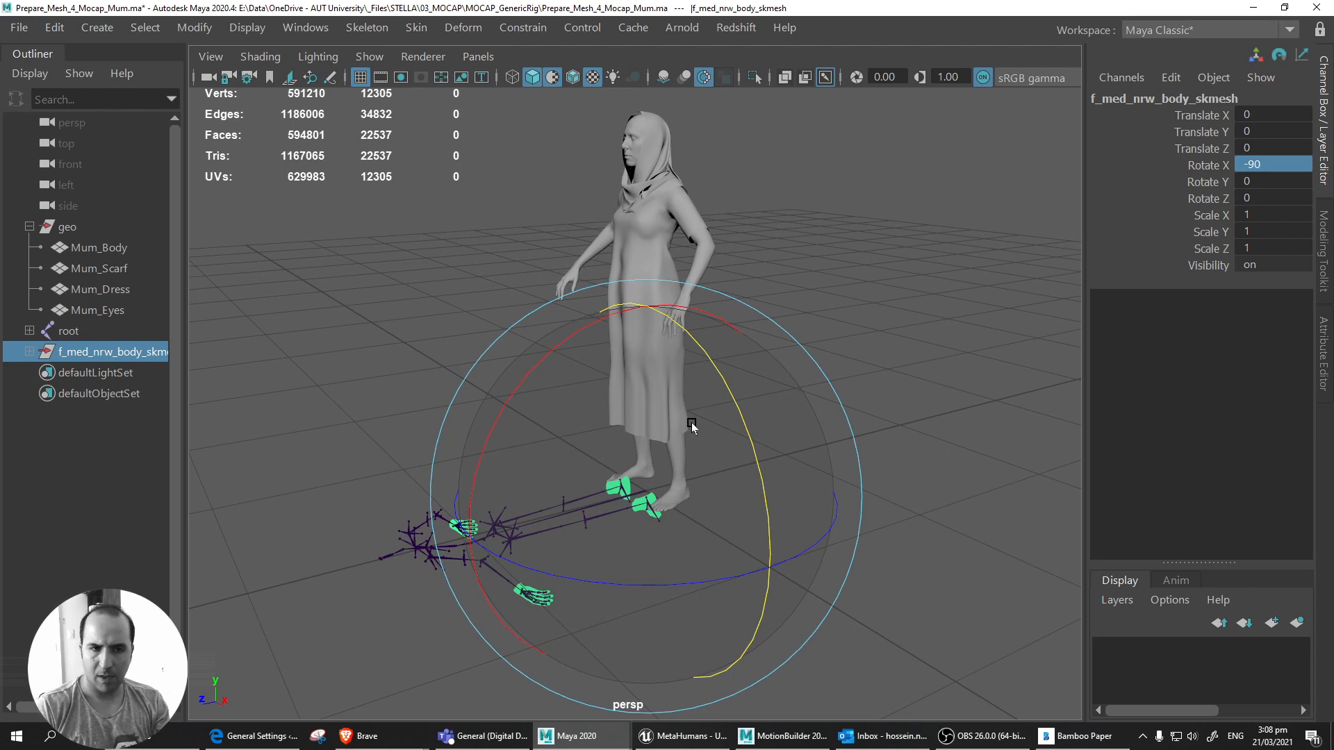
Inspect the mesh inside the imported group, and rotate the pelvis joint upright to Rotate Y -176.445.
{"action": "left_click", "coordinate": [29, 351]}
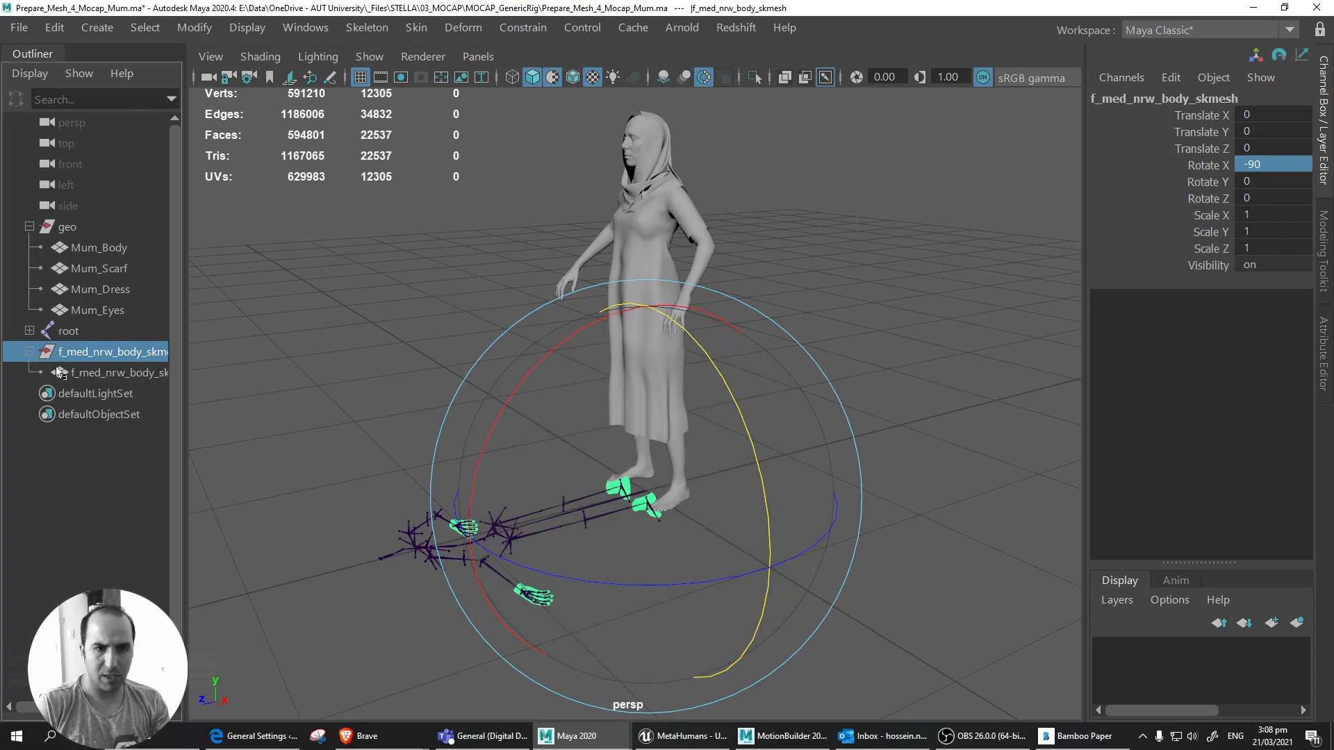
{"action": "left_click", "coordinate": [92, 376]}
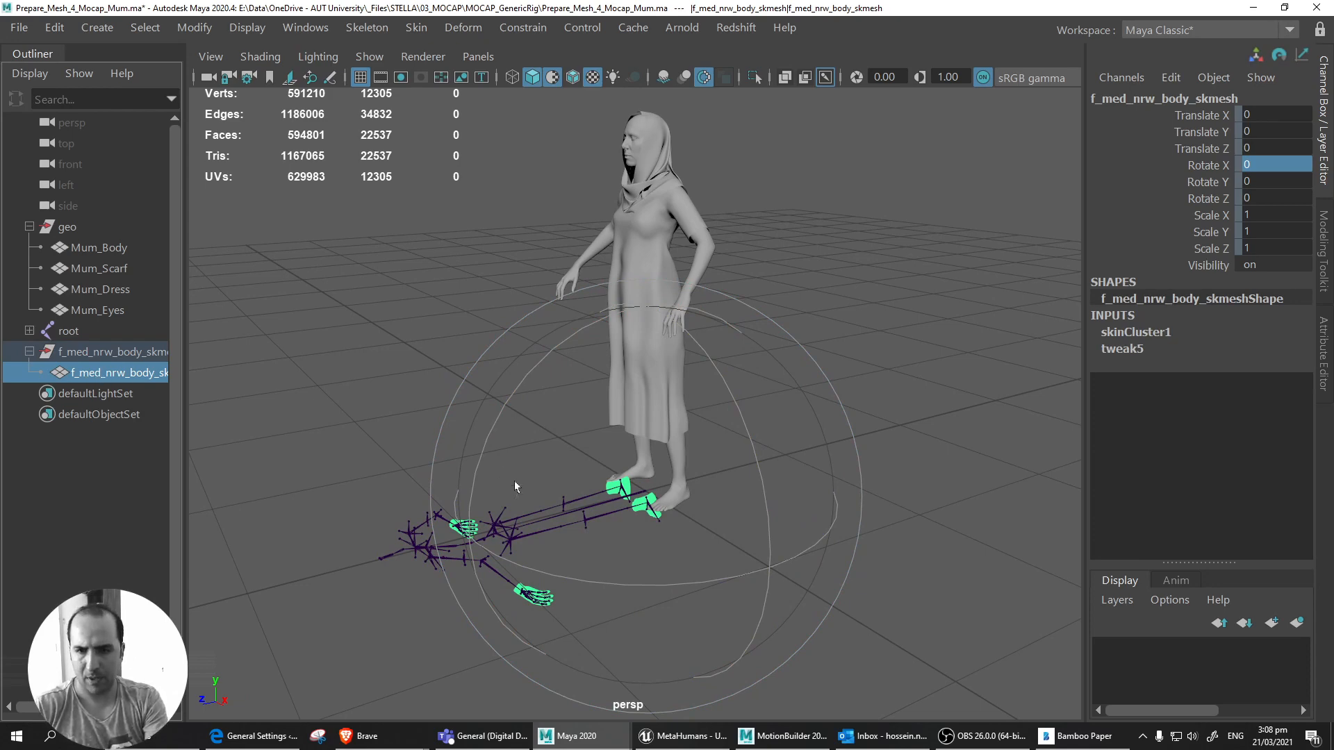
{"action": "left_click", "coordinate": [544, 523]}
{"action": "left_click", "coordinate": [494, 534]}
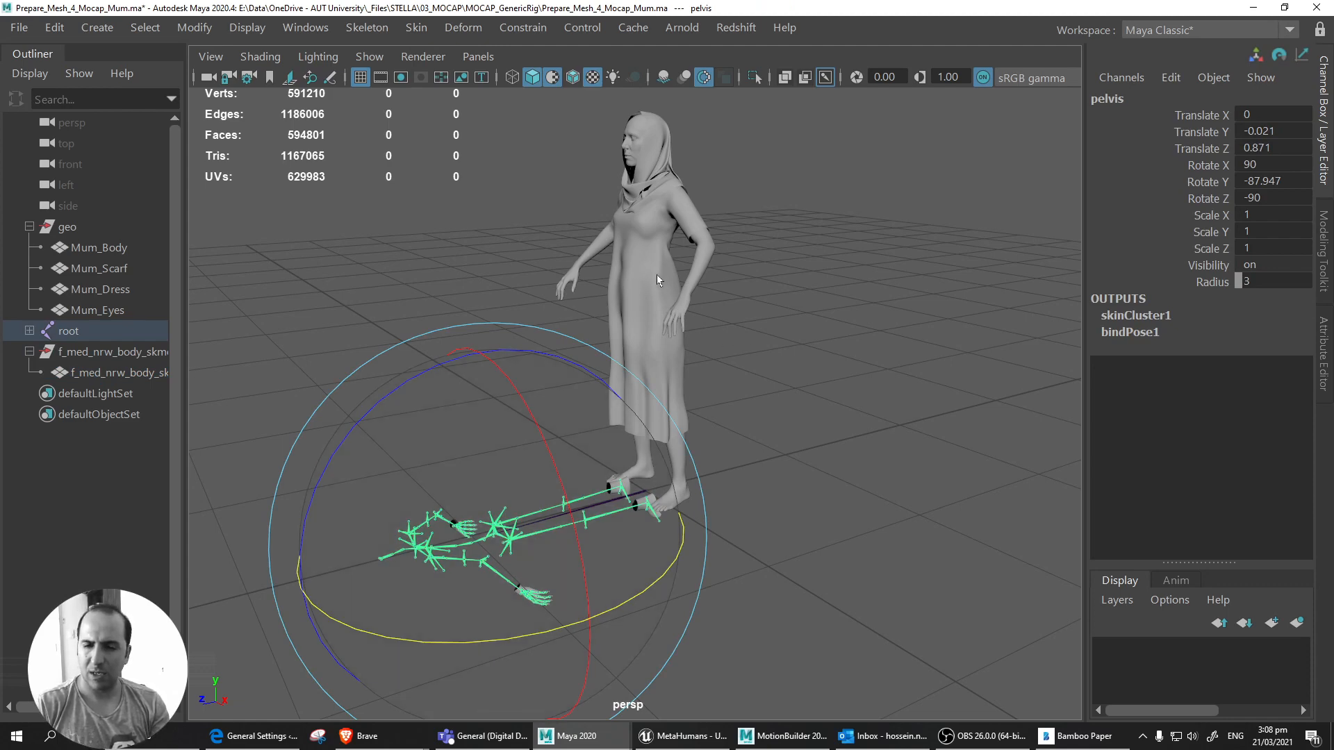
{"action": "left_click_drag", "start_coordinate": [393, 389], "coordinate": [837, 299]}
{"action": "left_click_drag", "start_coordinate": [363, 418], "coordinate": [417, 401]}
{"action": "left_click_drag", "start_coordinate": [756, 406], "coordinate": [877, 352], "text": "alt"}
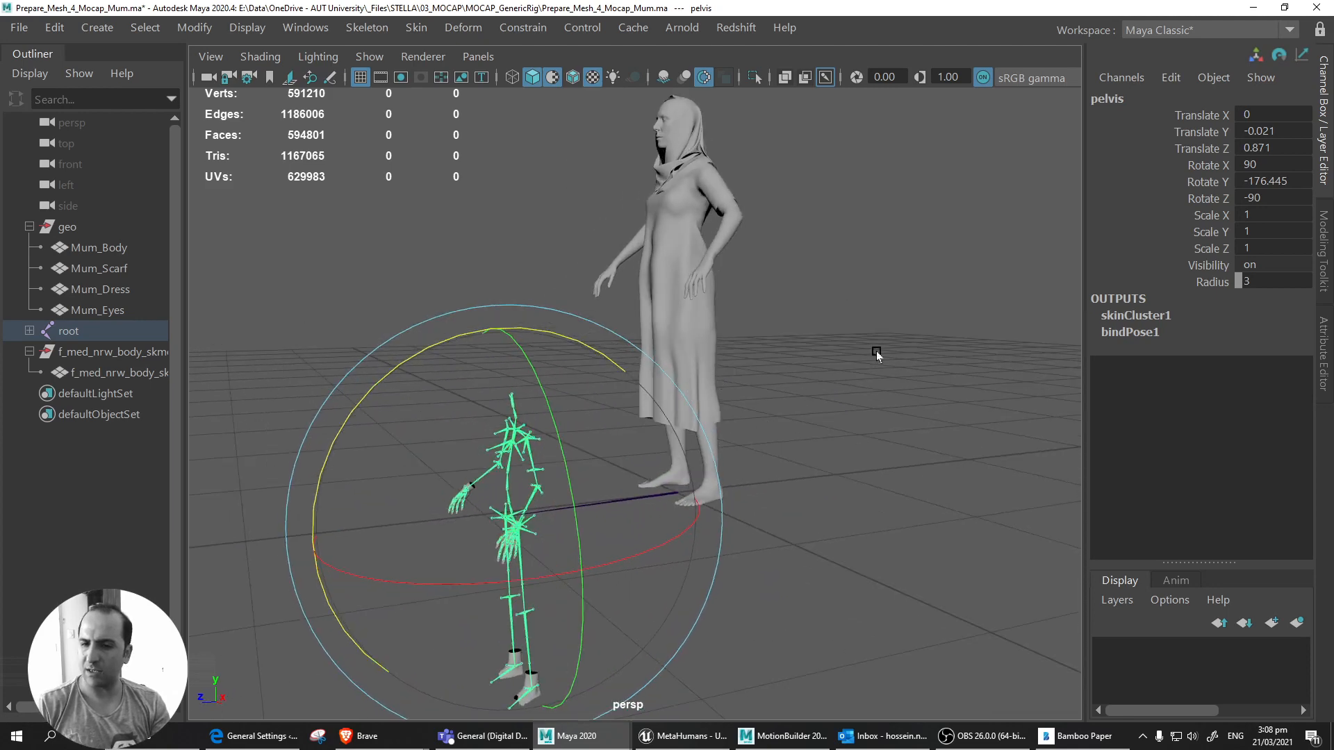
Delete the f_med_nrw_body_skmesh mesh inside the imported group.
{"action": "left_click_drag", "start_coordinate": [686, 476], "coordinate": [702, 467], "text": "alt"}
{"action": "left_click", "coordinate": [108, 374]}
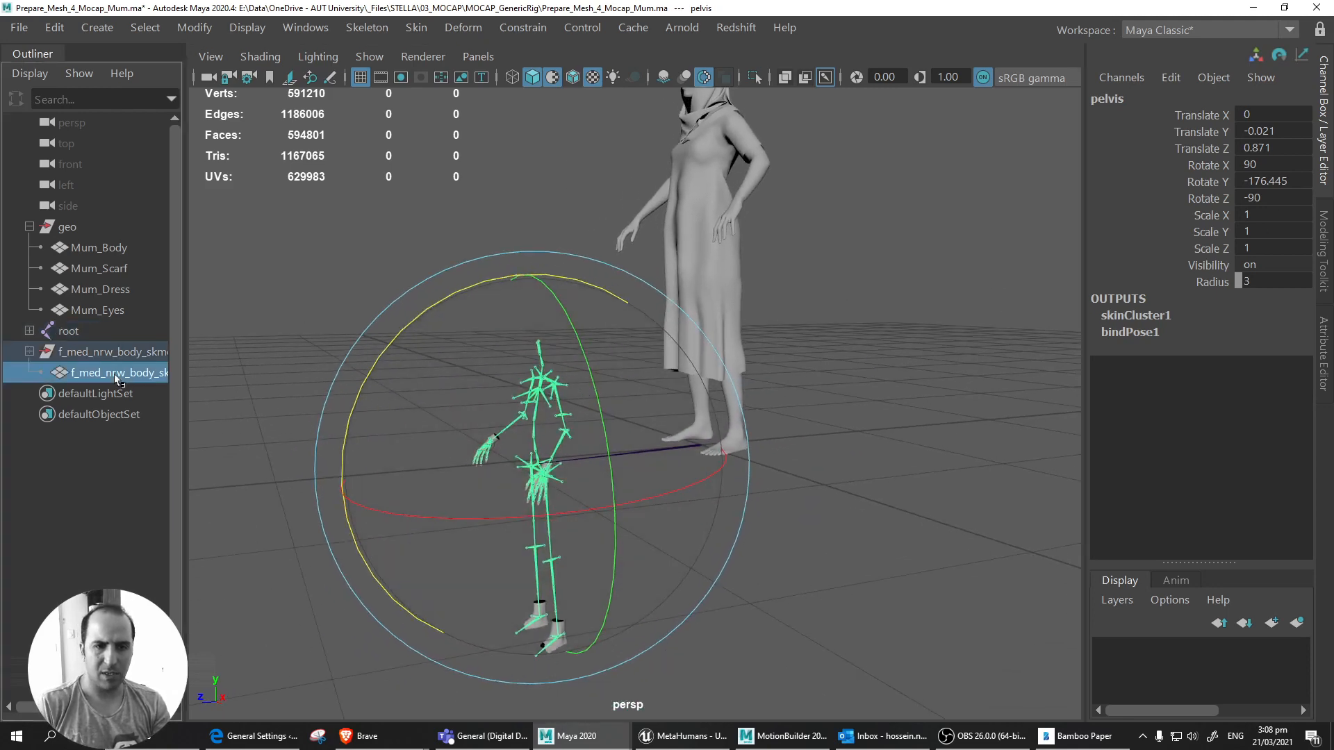
{"action": "key", "text": "Delete"}
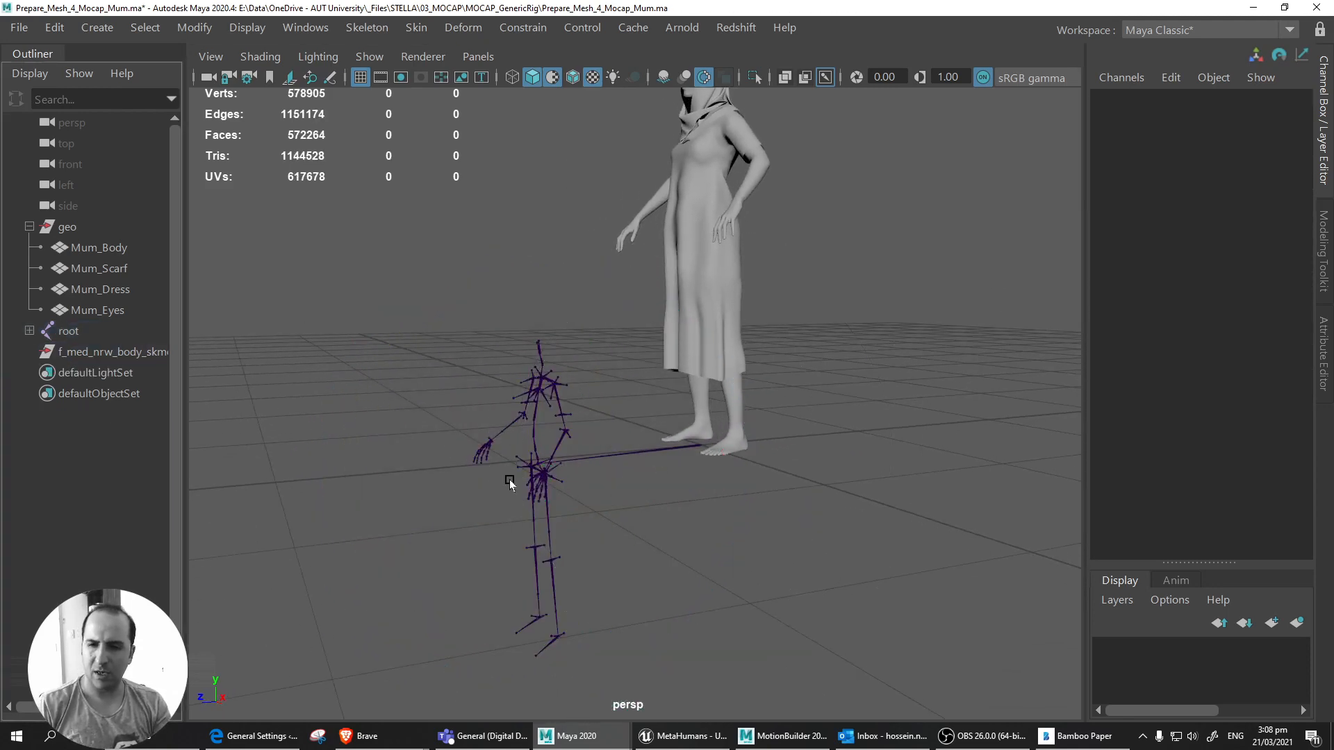
Move the pelvis joint to Translate Y 0.847 and Translate Z -0.032, placing the skeleton within the Mum meshes.
{"action": "left_click_drag", "start_coordinate": [512, 482], "coordinate": [571, 134], "text": "alt"}
{"action": "left_click", "coordinate": [574, 477]}
{"action": "key", "text": "w"}
{"action": "left_click_drag", "start_coordinate": [568, 212], "coordinate": [633, 216], "text": "alt"}
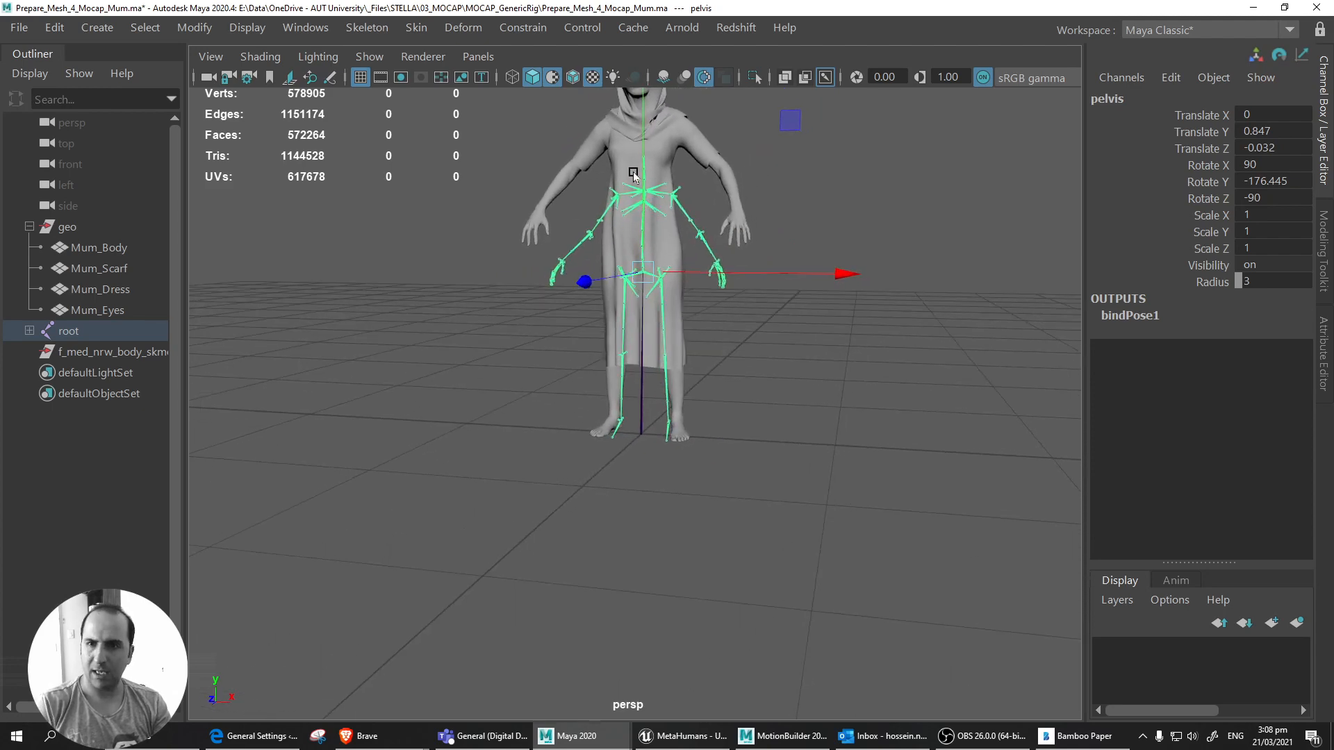
Try scaling the skeleton uniformly, from the pelvis joint to 1.078 and from the root joint, and undo the scaling.
{"action": "key", "text": "r"}
{"action": "left_click_drag", "start_coordinate": [641, 271], "coordinate": [652, 270]}
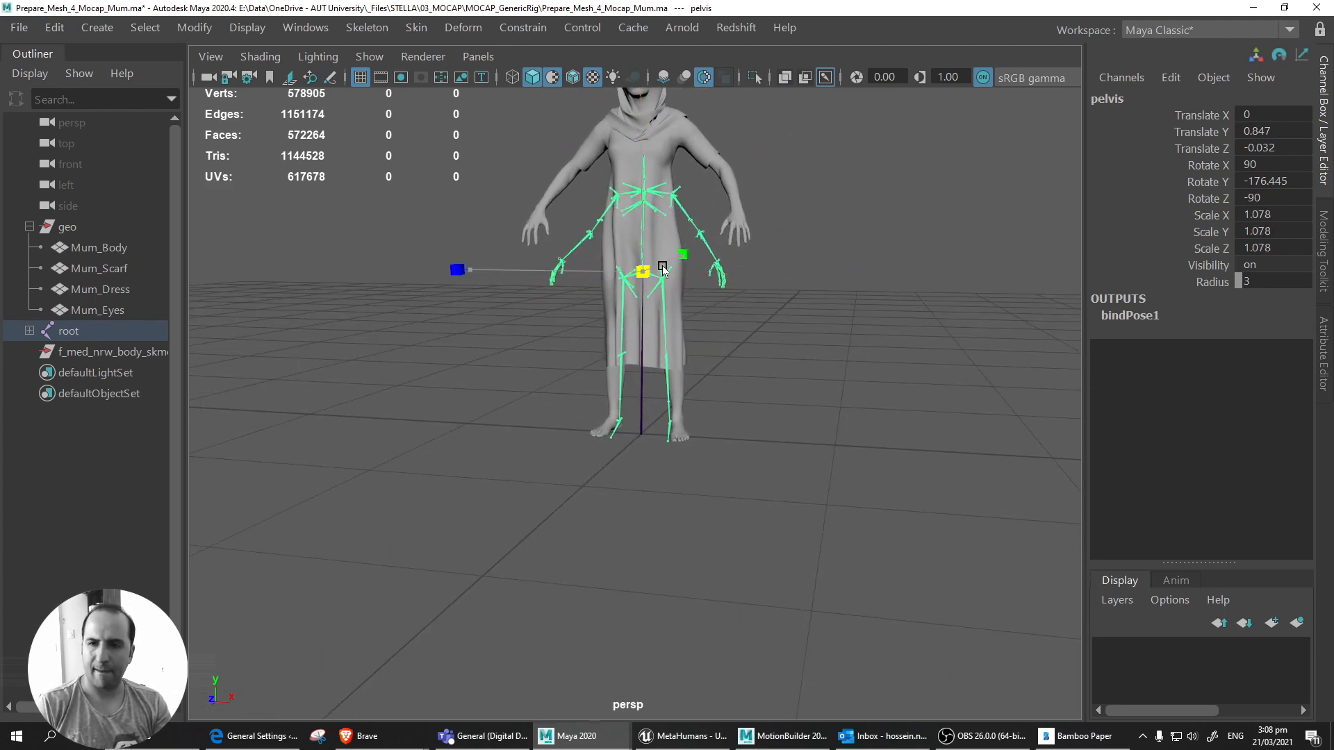
{"action": "key", "text": "w"}
{"action": "left_click", "coordinate": [639, 428]}
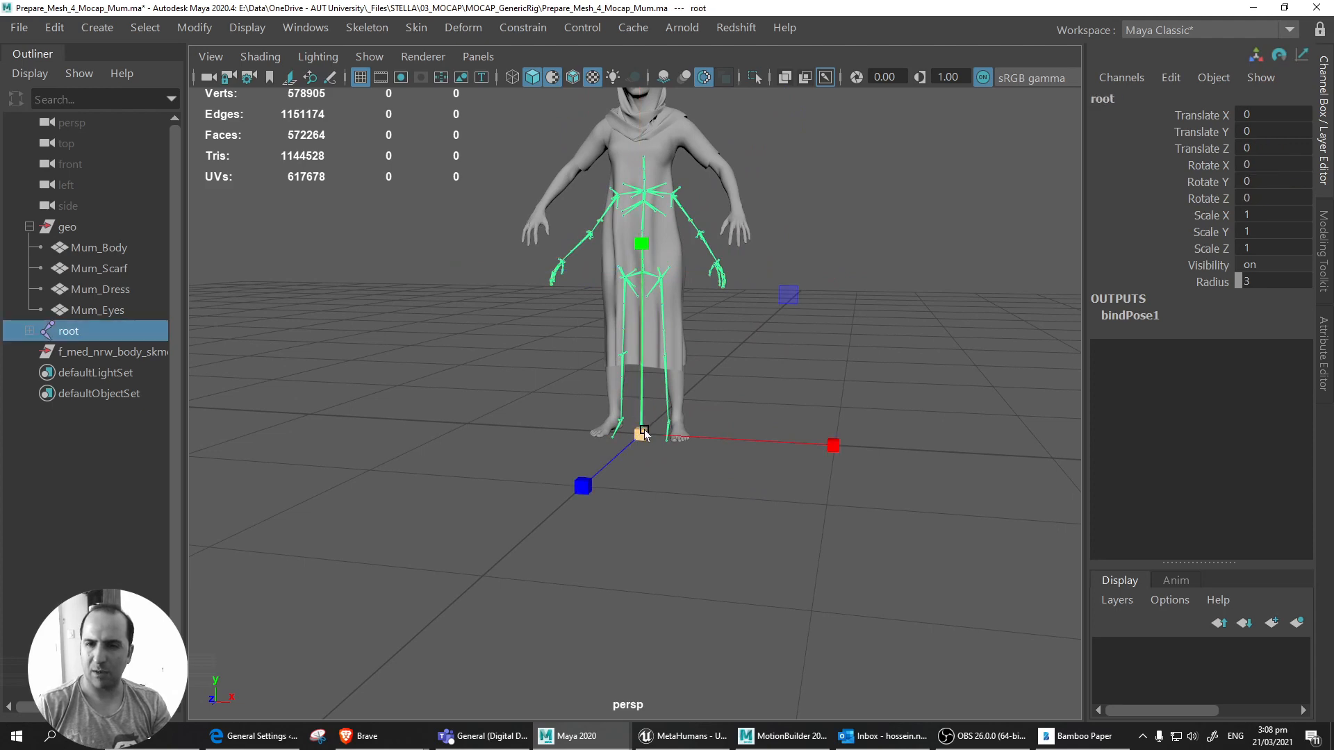
{"action": "left_click_drag", "start_coordinate": [639, 429], "coordinate": [676, 390]}
{"action": "key", "text": "ctrl+z"}
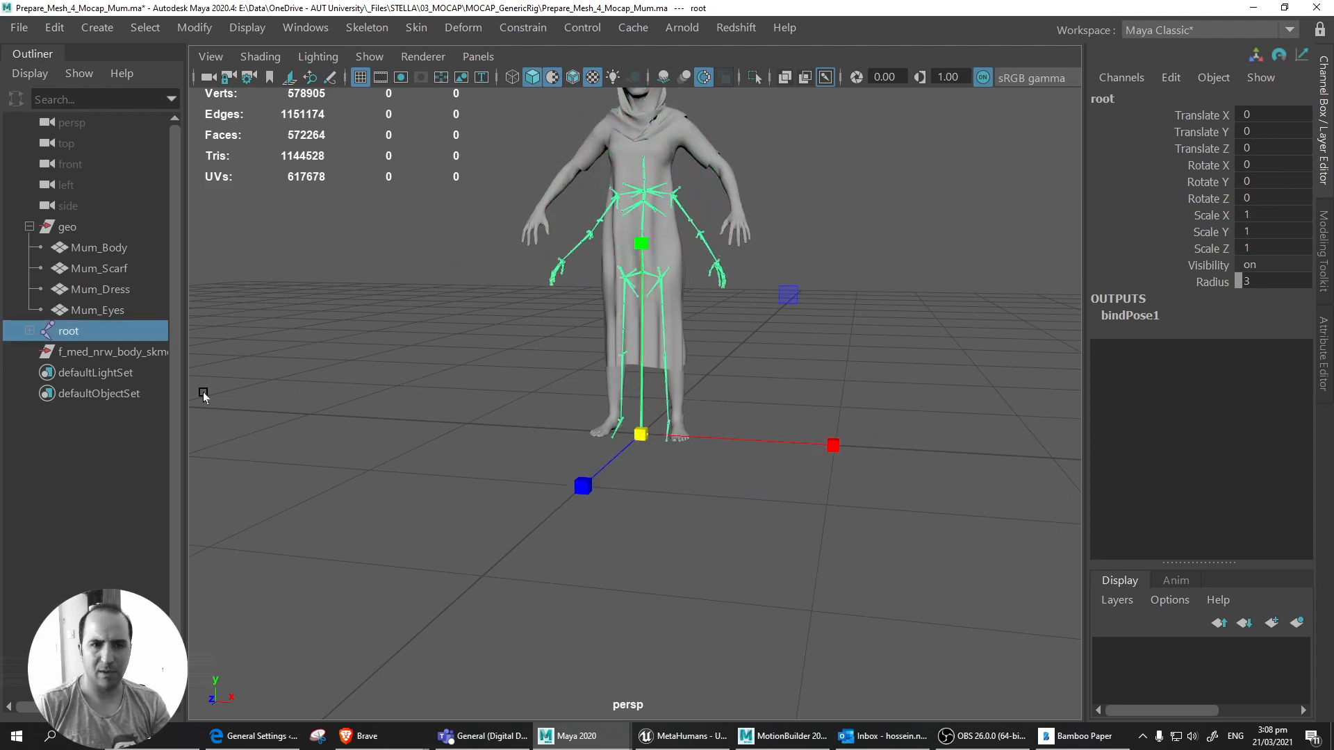
Check the transforms of the empty imported group and the pelvis, and try scaling the root joint again before undoing it.
{"action": "left_click", "coordinate": [114, 353]}
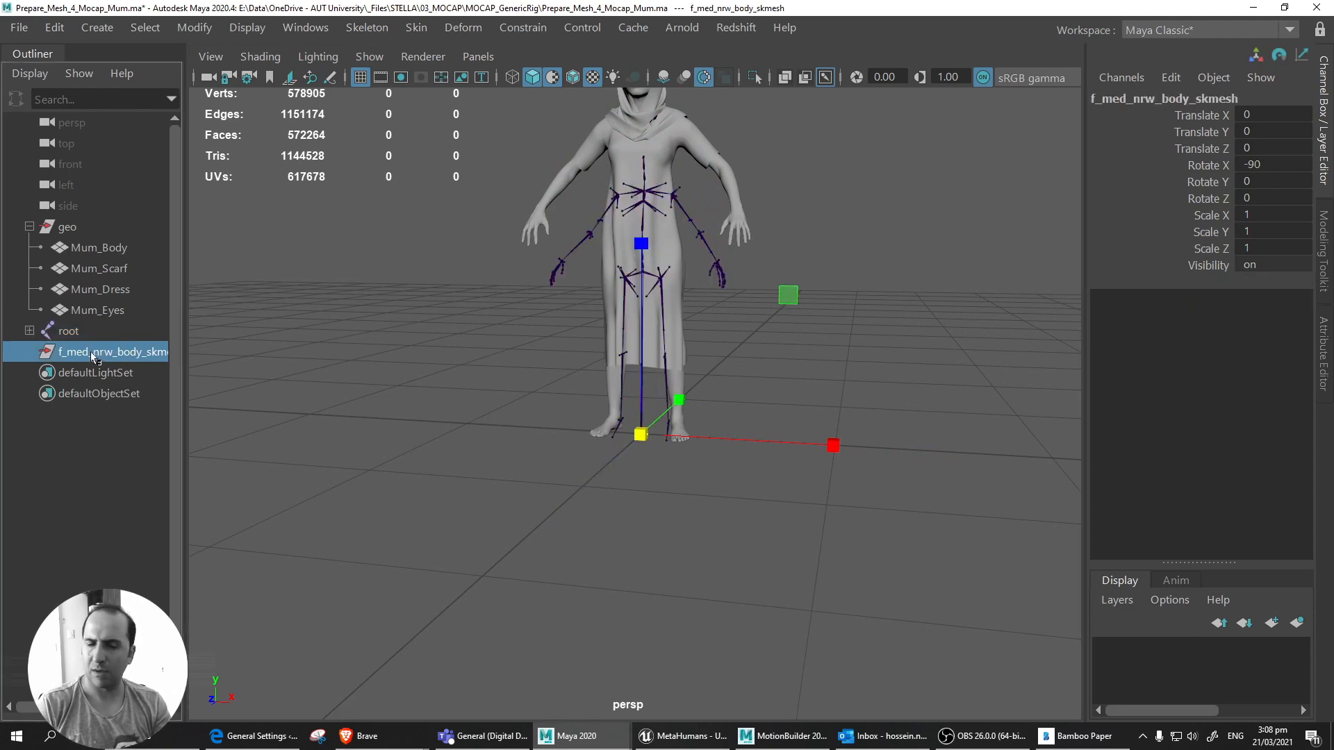
{"action": "key", "text": "Up"}
{"action": "key", "text": "Down"}
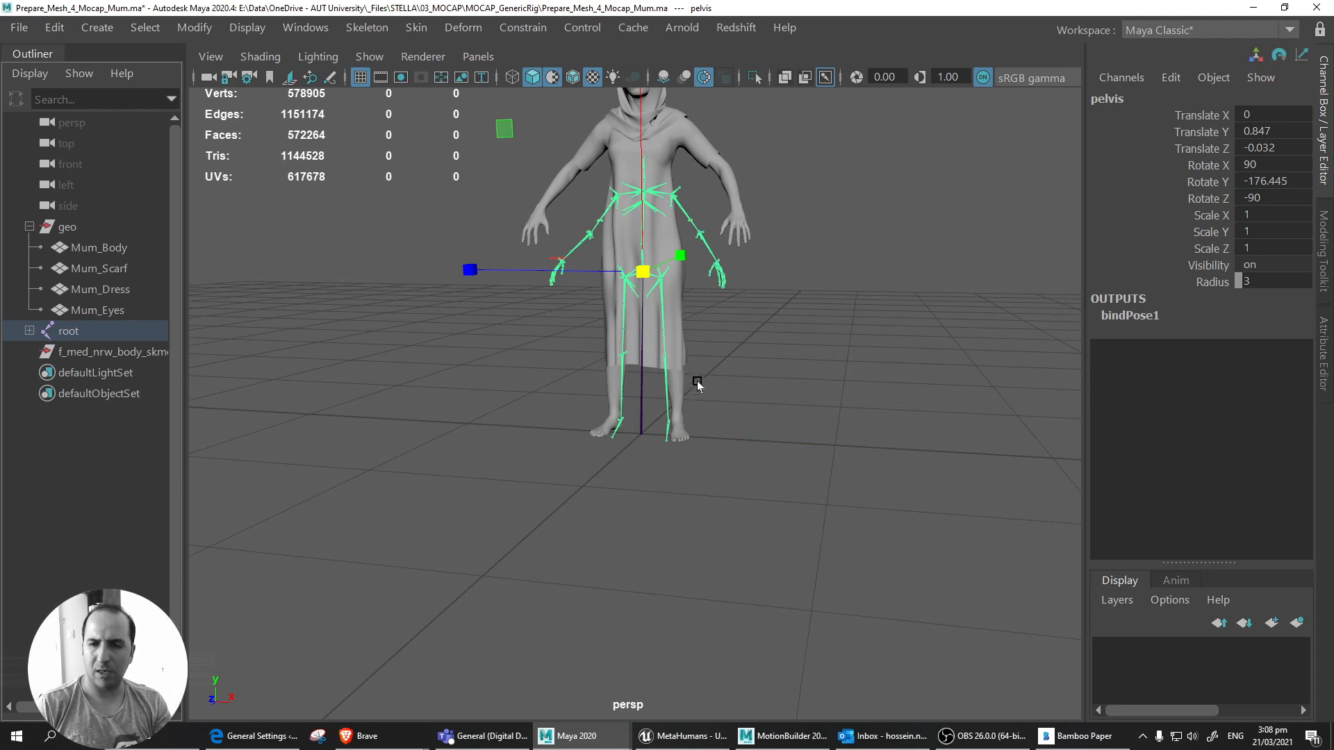
{"action": "mouse_move", "coordinate": [633, 436]}
{"action": "left_mouse_down", "text": "alt"}
{"action": "mouse_move", "coordinate": [673, 435]}
{"action": "mouse_move", "coordinate": [613, 425]}
{"action": "left_mouse_up", "text": "alt"}
{"action": "left_click", "coordinate": [625, 428]}
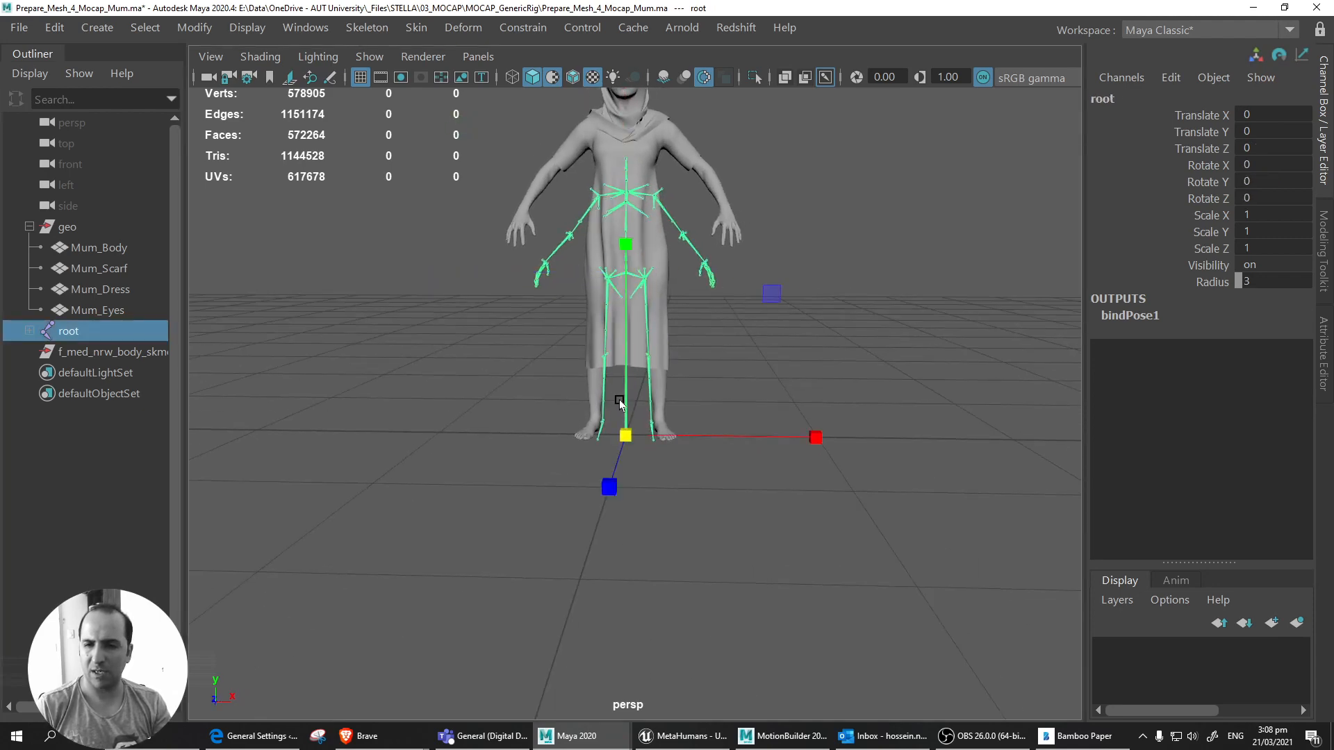
{"action": "left_click_drag", "start_coordinate": [631, 433], "coordinate": [700, 407]}
{"action": "key", "text": "ctrl+z"}
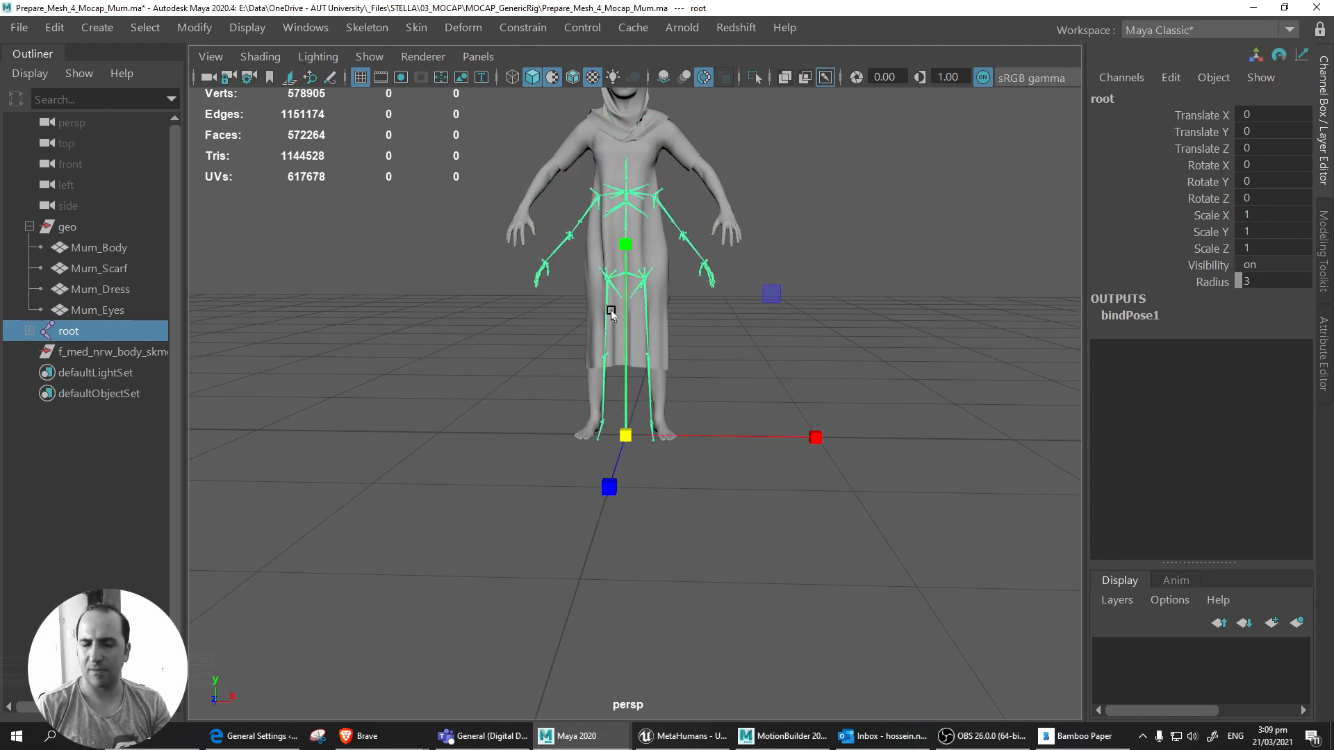
Examine the skeleton's arm, hip and leg joints up close against the proportions of the Mum meshes.
{"action": "left_click_drag", "start_coordinate": [359, 321], "coordinate": [643, 321], "text": "alt"}
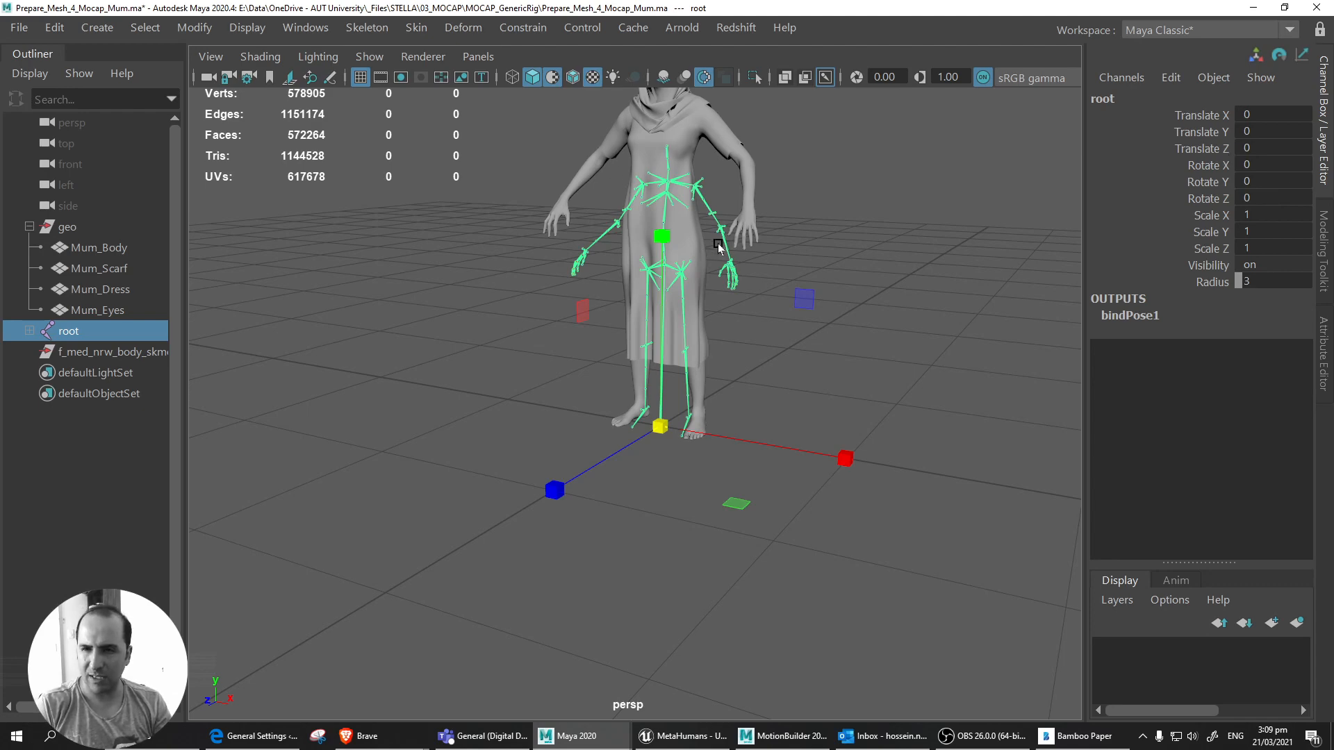
{"action": "right_click_drag", "start_coordinate": [718, 244], "coordinate": [1056, 240], "text": "alt"}
{"action": "mouse_move", "coordinate": [879, 221]}
{"action": "middle_mouse_down", "text": "alt"}
{"action": "mouse_move", "coordinate": [724, 306]}
{"action": "mouse_move", "coordinate": [681, 377]}
{"action": "middle_mouse_up", "text": "alt"}
{"action": "middle_click_drag", "start_coordinate": [603, 277], "coordinate": [608, 342], "text": "alt"}
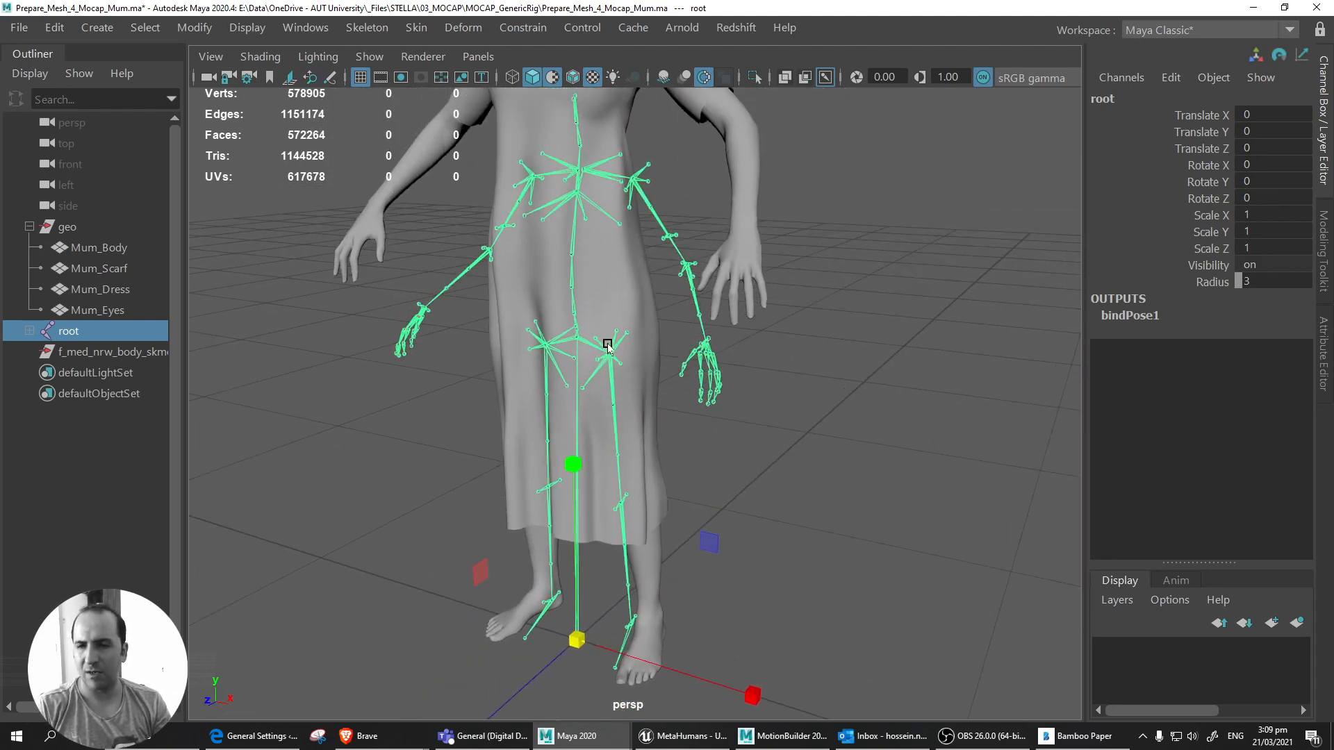
Try rotating the left upper arm joint (upperarm_l) towards the Mum mesh's arm, and undo the change.
{"action": "mouse_move", "coordinate": [608, 342]}
{"action": "left_mouse_down", "text": "alt"}
{"action": "mouse_move", "coordinate": [637, 381]}
{"action": "mouse_move", "coordinate": [667, 375]}
{"action": "mouse_move", "coordinate": [656, 328]}
{"action": "mouse_move", "coordinate": [604, 339]}
{"action": "mouse_move", "coordinate": [608, 327]}
{"action": "left_mouse_up", "text": "alt"}
{"action": "middle_click_drag", "start_coordinate": [629, 256], "coordinate": [624, 318], "text": "alt"}
{"action": "middle_click_drag", "start_coordinate": [531, 212], "coordinate": [640, 282], "text": "alt"}
{"action": "left_click_drag", "start_coordinate": [635, 297], "coordinate": [643, 326], "text": "alt"}
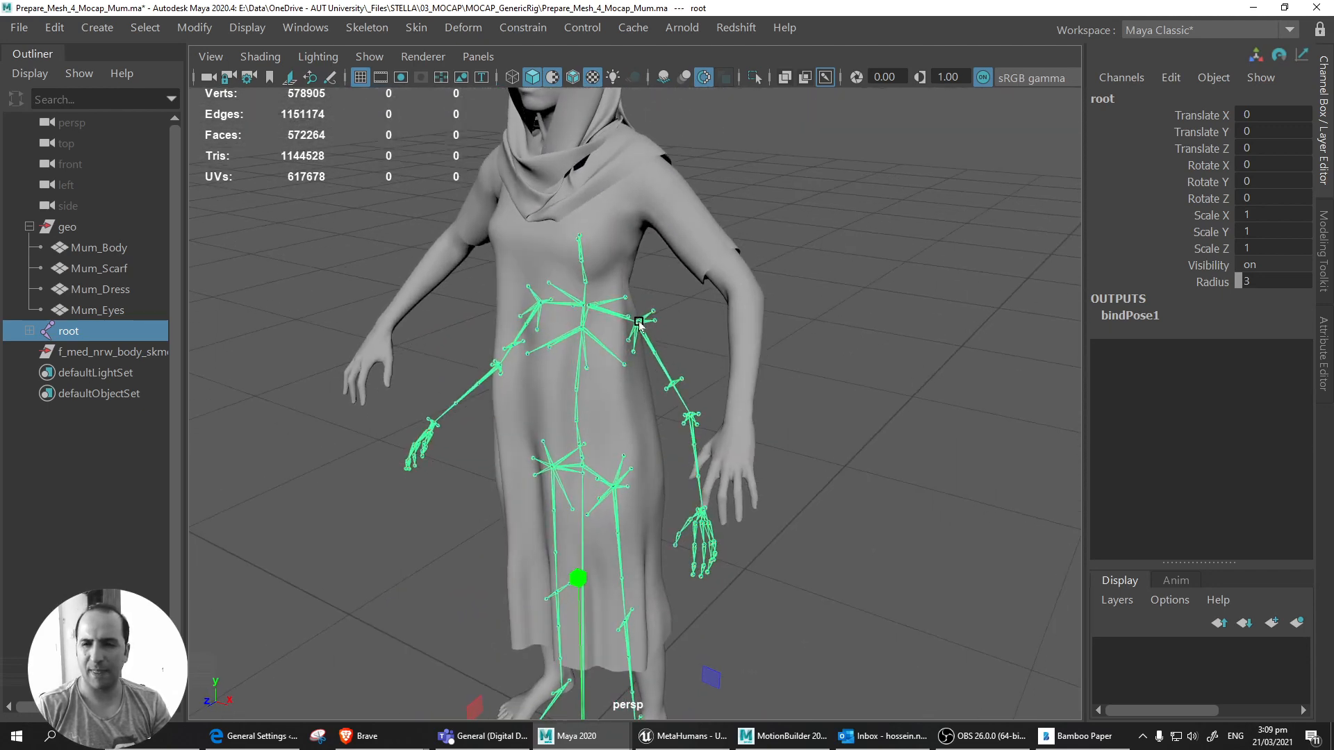
{"action": "left_click", "coordinate": [654, 341]}
{"action": "left_click", "coordinate": [654, 340]}
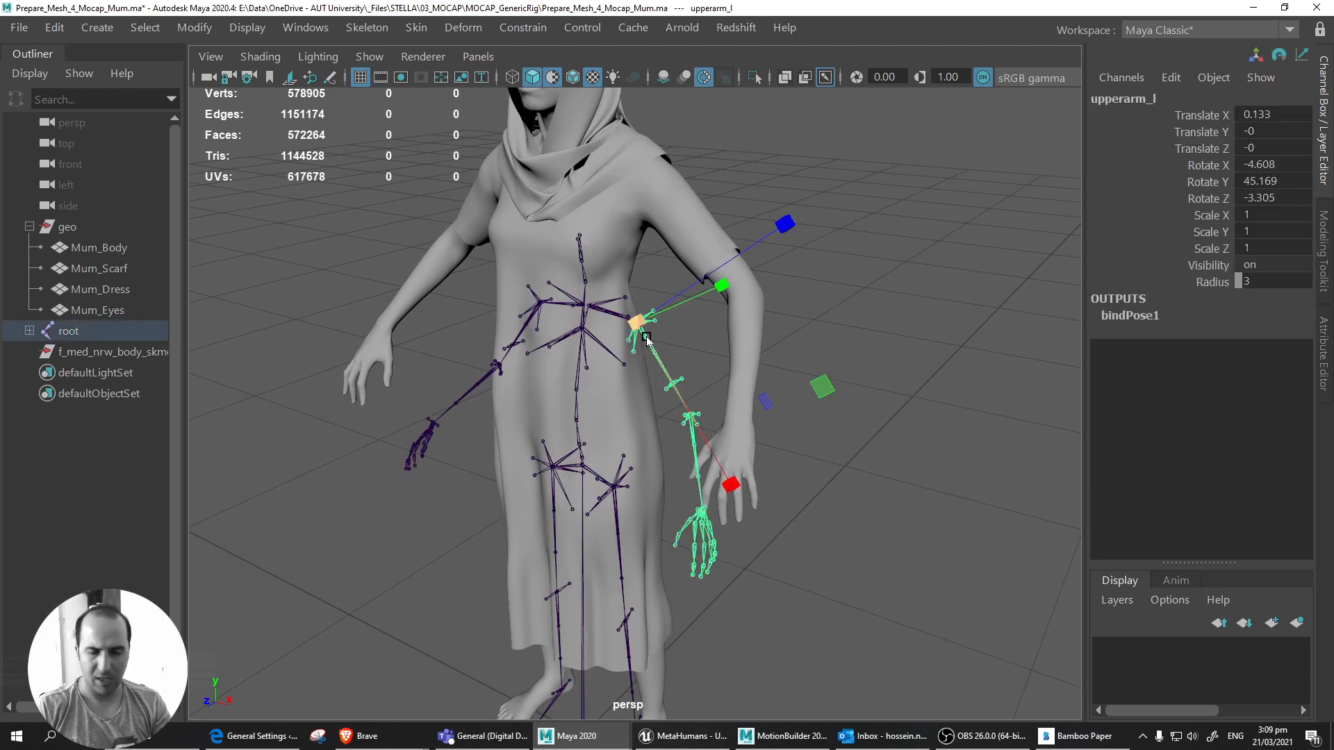
{"action": "key", "text": "e"}
{"action": "left_click_drag", "start_coordinate": [661, 350], "coordinate": [592, 354], "text": "alt"}
{"action": "key", "text": "ctrl+z"}
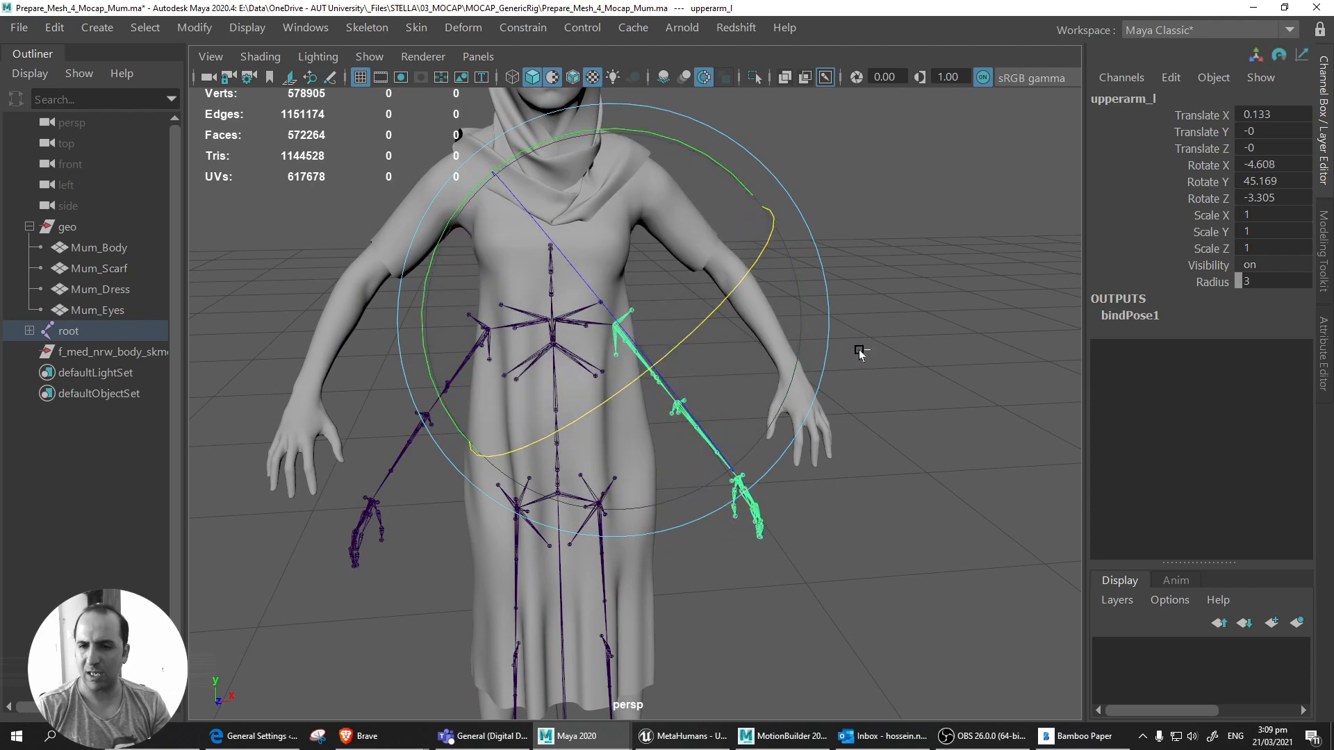
Try rotating the left forearm joint (lowerarm_l) to Rotate X 43.03, and undo the rotation.
{"action": "left_click", "coordinate": [894, 344]}
{"action": "left_click", "coordinate": [688, 409]}
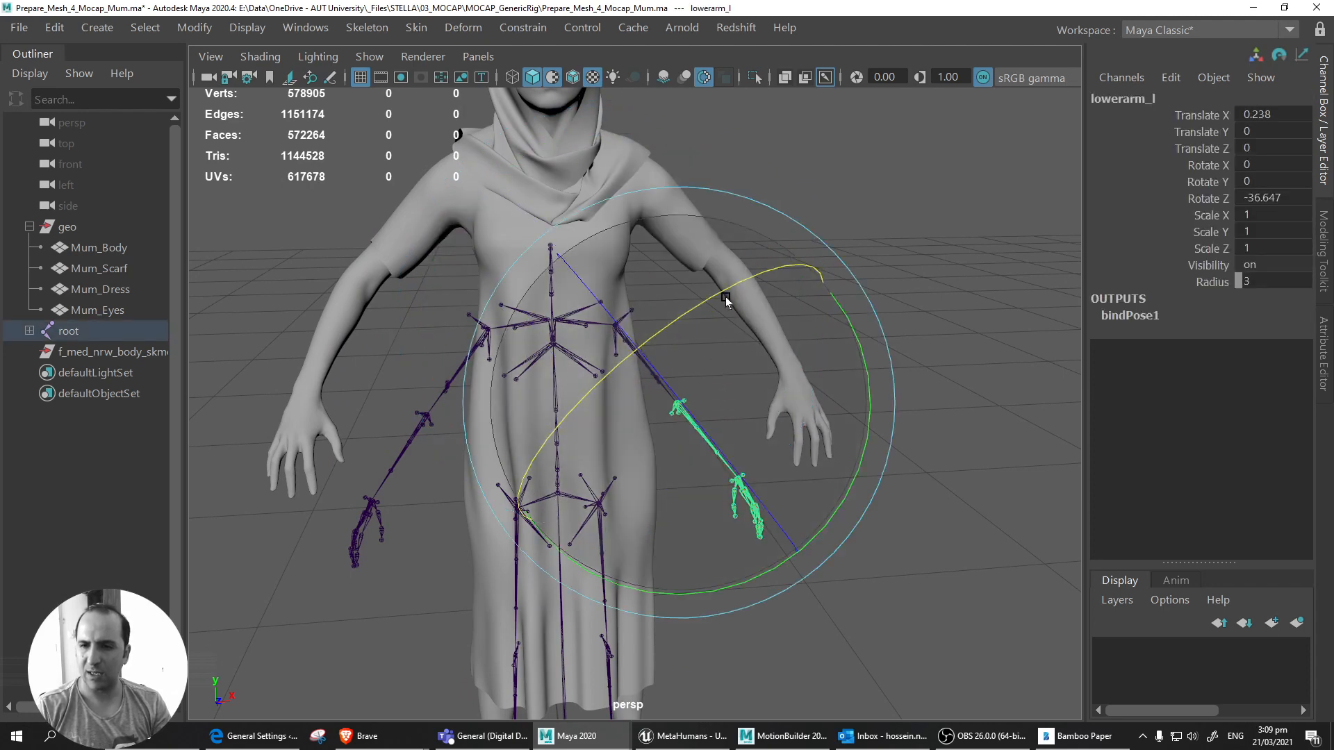
{"action": "left_click_drag", "start_coordinate": [725, 298], "coordinate": [773, 411]}
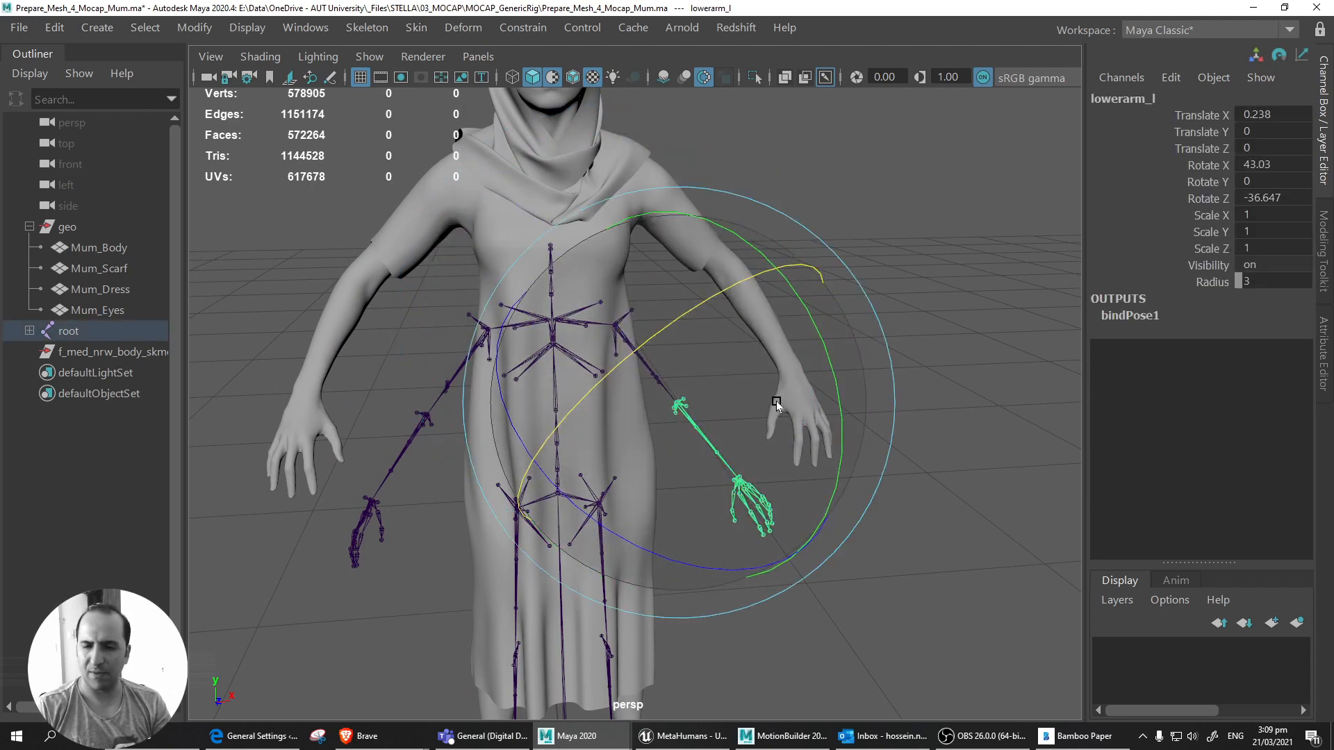
{"action": "key", "text": "ctrl+z"}
{"action": "key", "text": "ctrl+z"}
{"action": "key", "text": "ctrl+z"}
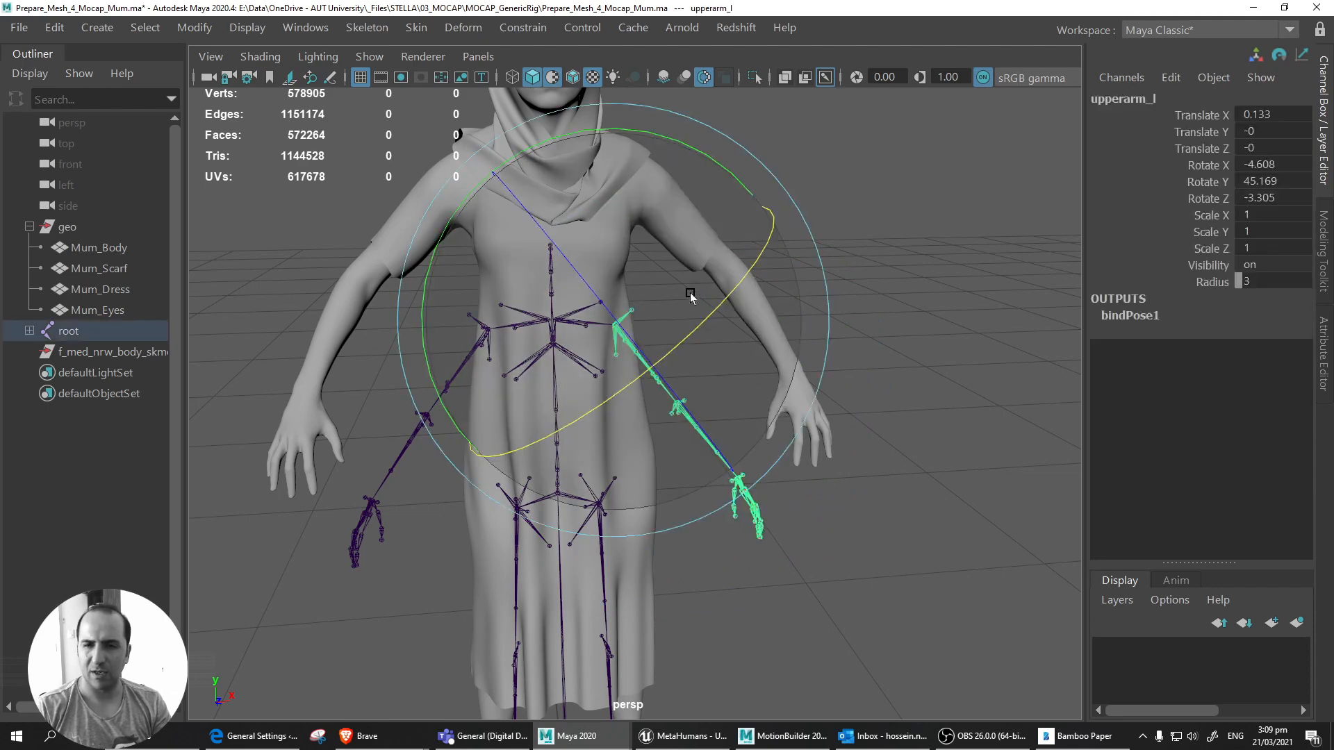
Examine how the skeleton's arm, hand, spine and leg joints fit the Mum meshes from several angles.
{"action": "left_click_drag", "start_coordinate": [331, 303], "coordinate": [499, 273], "text": "alt"}
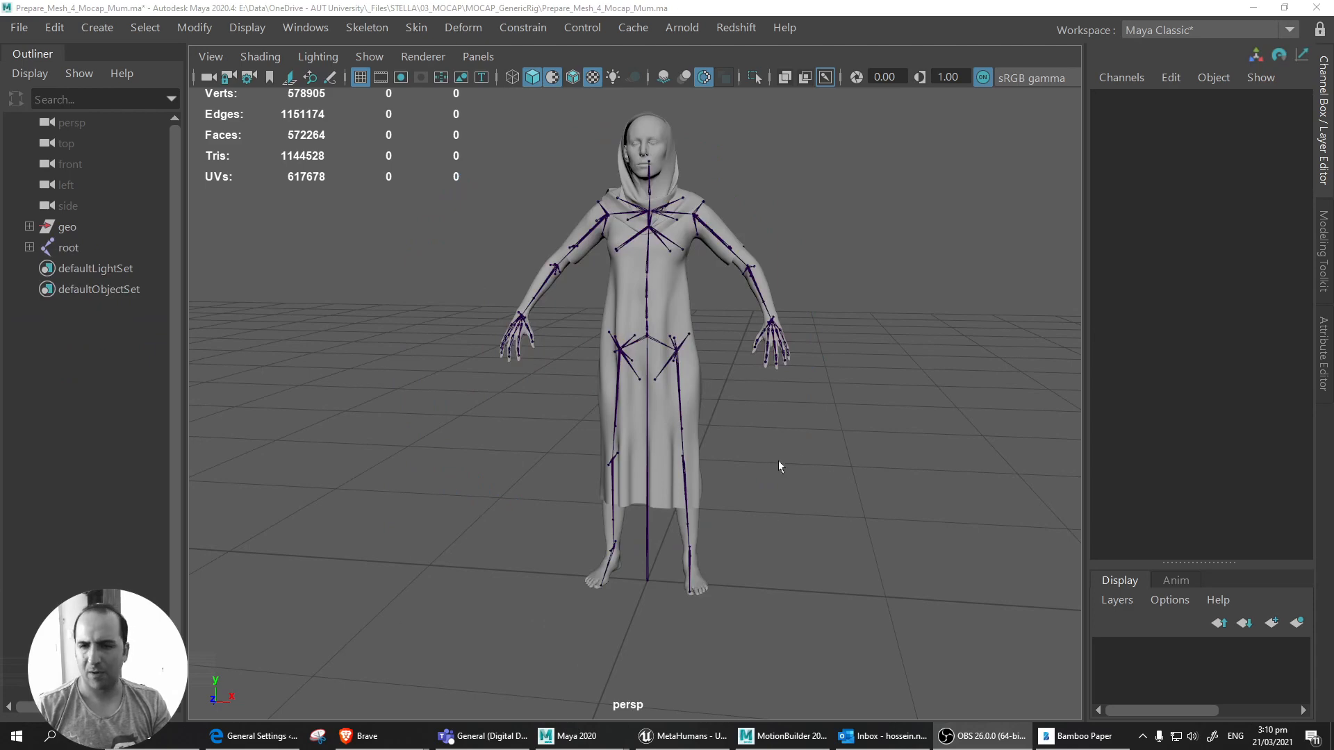
{"action": "left_click_drag", "start_coordinate": [779, 461], "coordinate": [686, 477], "text": "alt"}
{"action": "right_click_drag", "start_coordinate": [687, 478], "coordinate": [791, 470], "text": "alt"}
{"action": "left_click_drag", "start_coordinate": [792, 476], "coordinate": [633, 490], "text": "alt"}
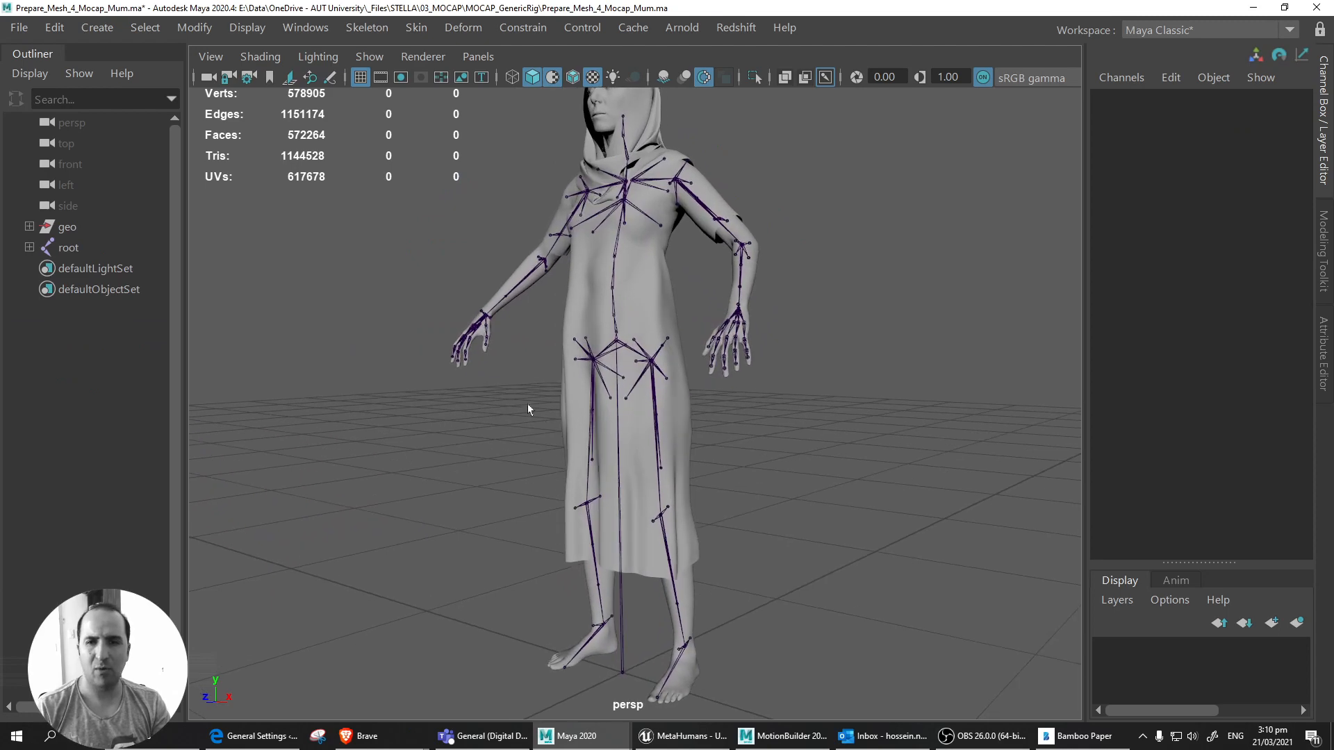
{"action": "mouse_move", "coordinate": [472, 425]}
{"action": "left_mouse_down", "text": "alt"}
{"action": "mouse_move", "coordinate": [461, 447]}
{"action": "mouse_move", "coordinate": [389, 445]}
{"action": "mouse_move", "coordinate": [428, 463]}
{"action": "mouse_move", "coordinate": [486, 444]}
{"action": "left_mouse_up", "text": "alt"}
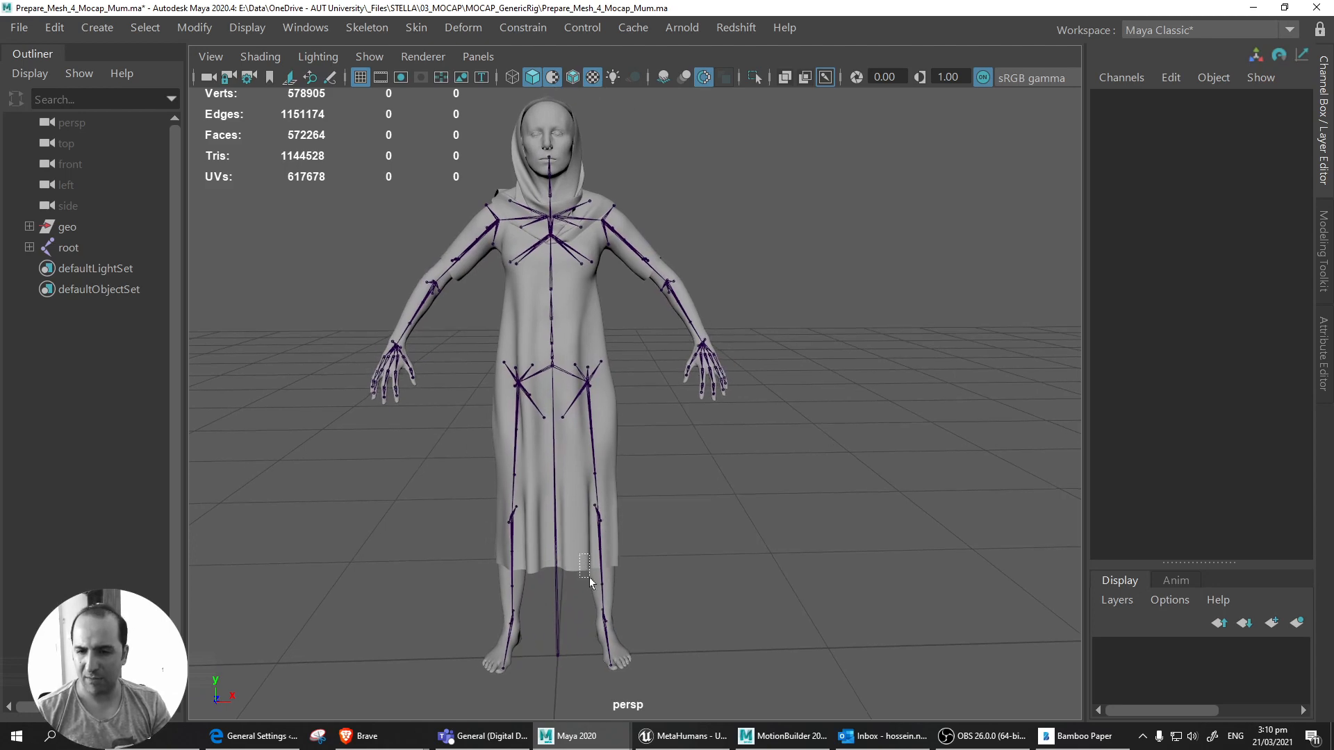
{"action": "left_click_drag", "start_coordinate": [590, 582], "coordinate": [592, 584]}
{"action": "left_click", "coordinate": [392, 197]}
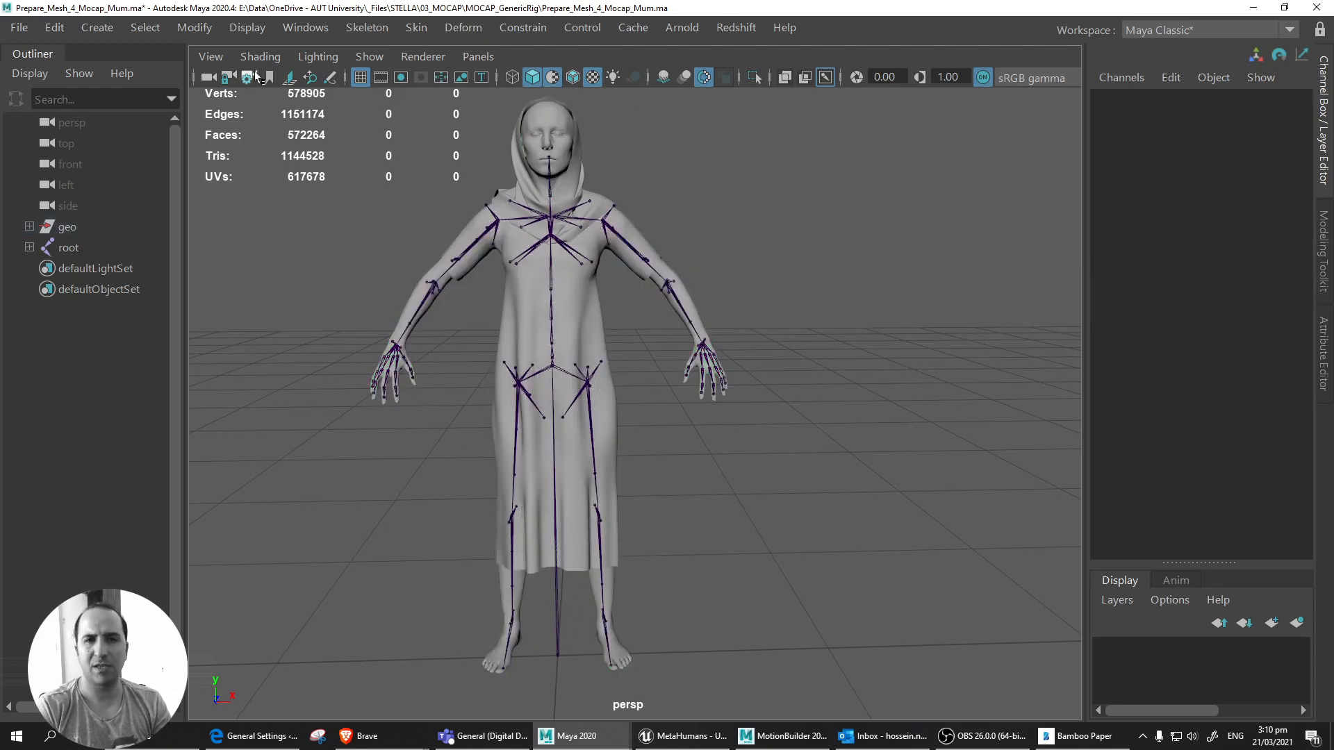
Open the Hypershade and select the mum_skin_mat material to show its preview and properties.
{"action": "left_click", "coordinate": [305, 27]}
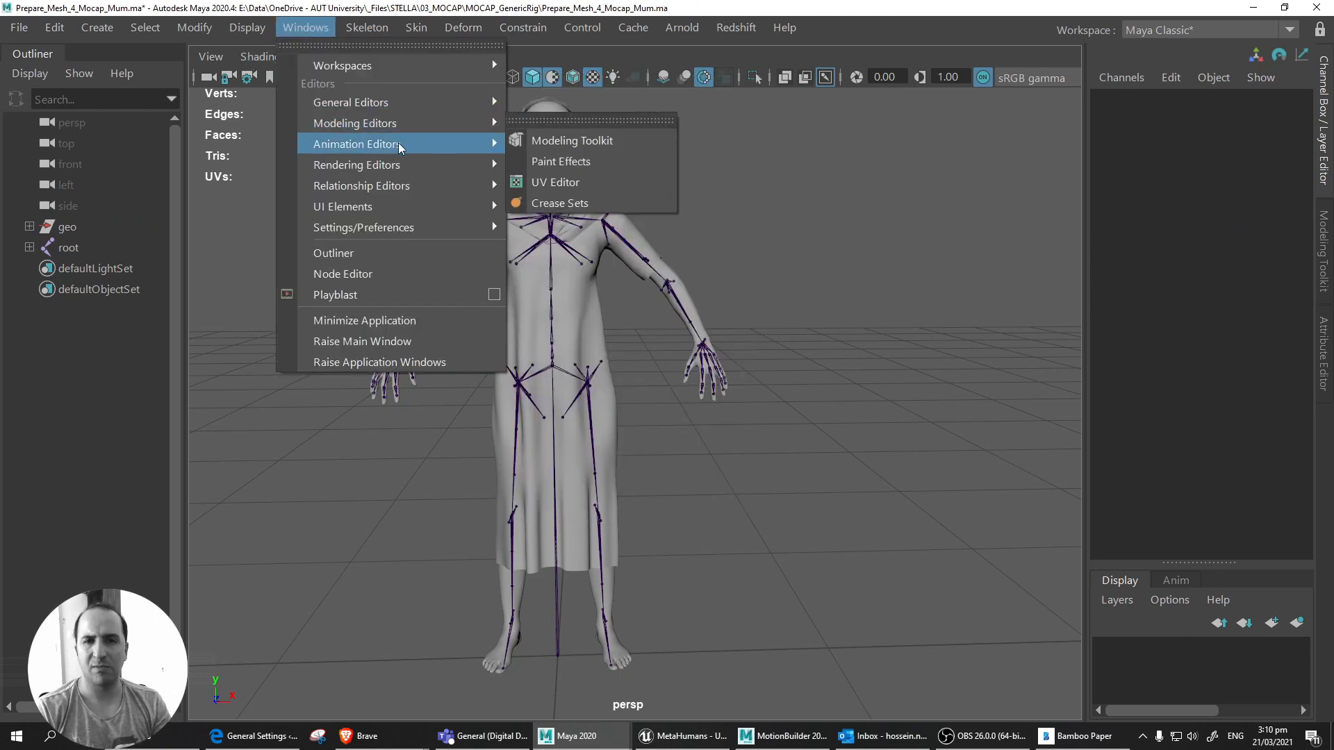
{"action": "mouse_move", "coordinate": [481, 171]}
{"action": "left_click", "coordinate": [600, 223]}
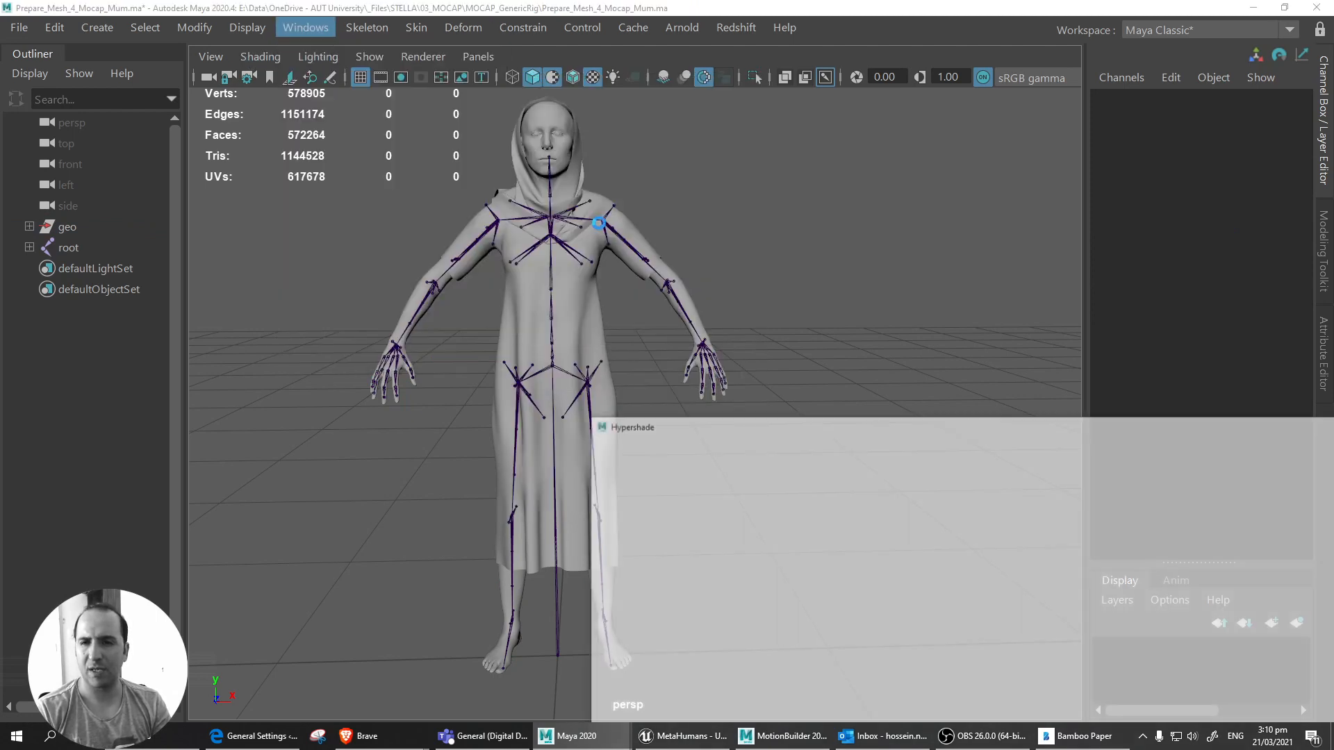
{"action": "left_click_drag", "start_coordinate": [966, 415], "coordinate": [656, 232]}
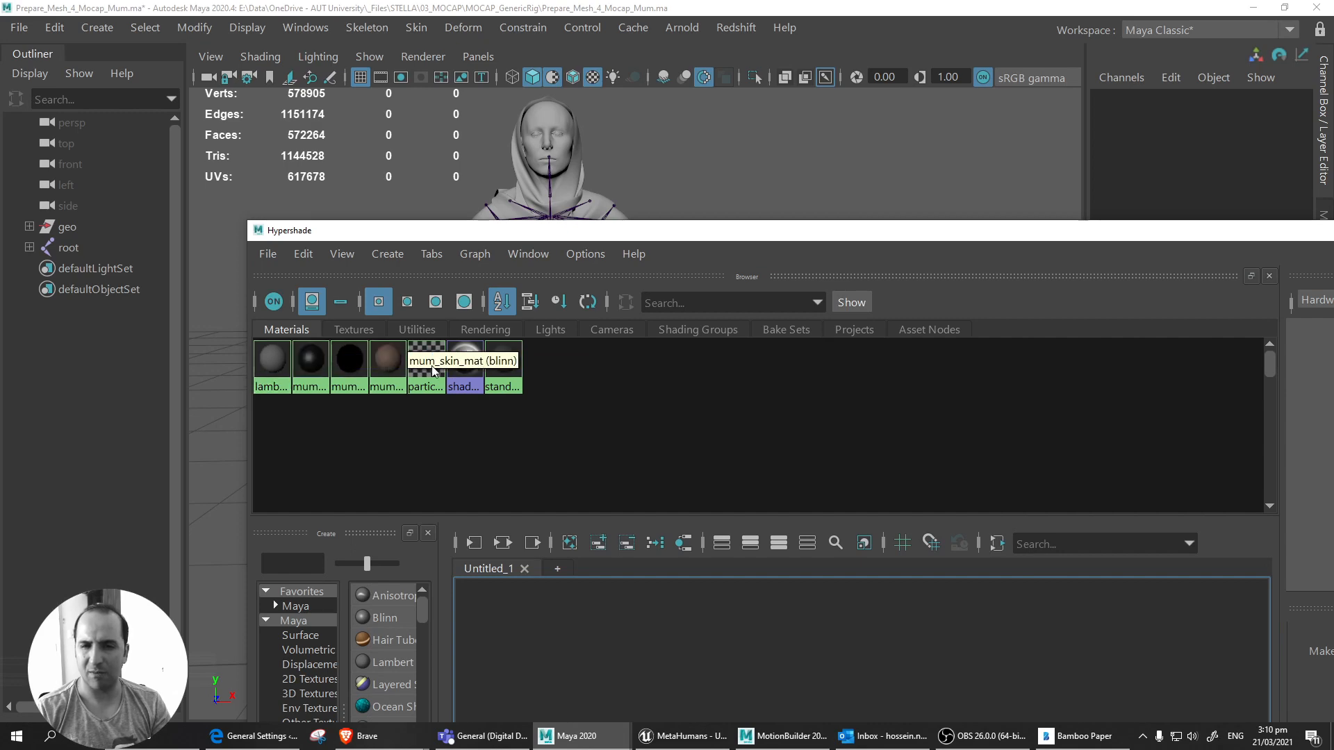
{"action": "left_click", "coordinate": [392, 366]}
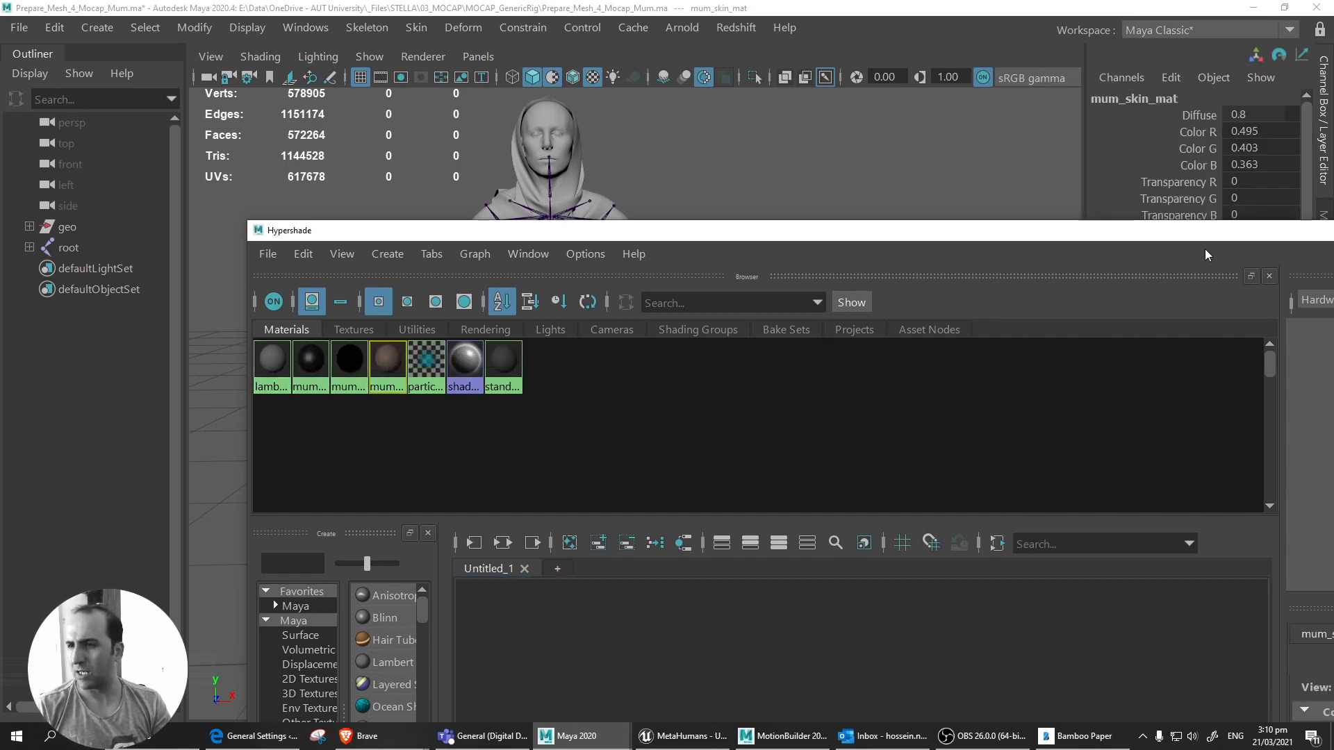
{"action": "left_click_drag", "start_coordinate": [1103, 230], "coordinate": [558, 217]}
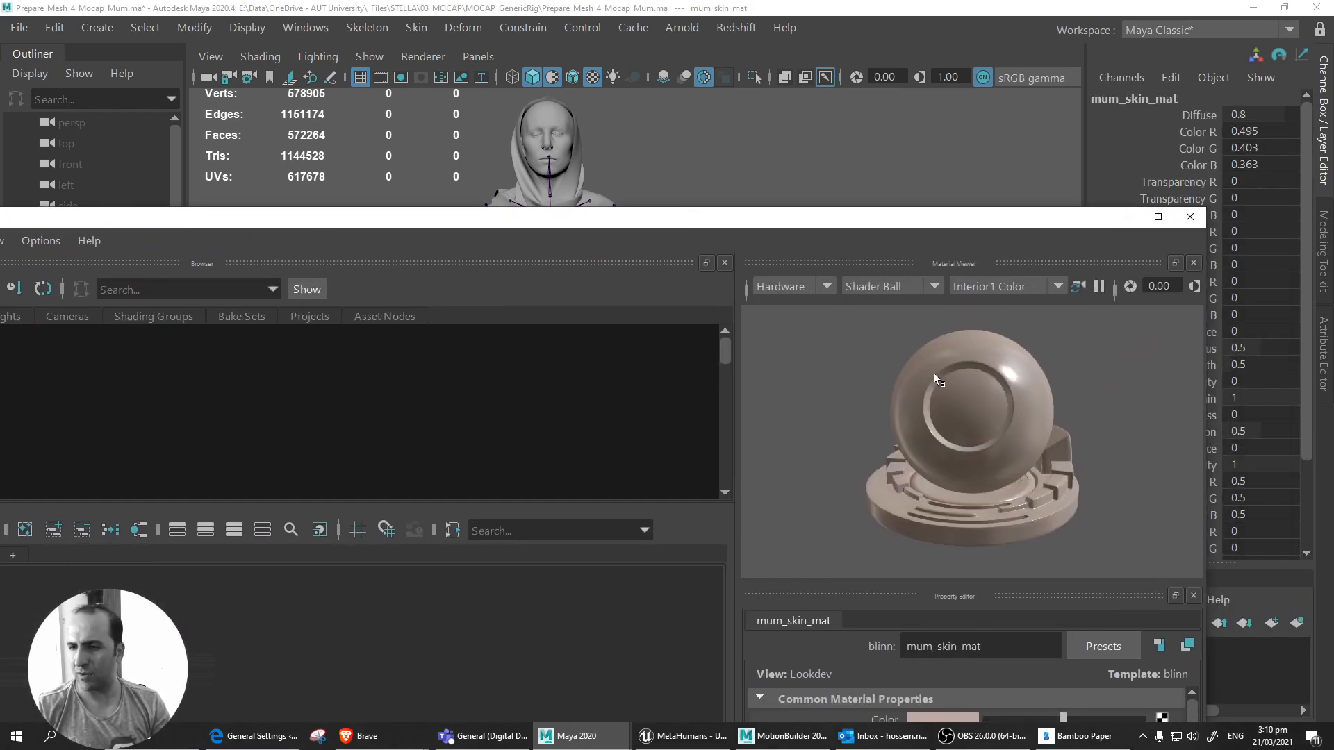
{"action": "left_click_drag", "start_coordinate": [947, 217], "coordinate": [844, 124]}
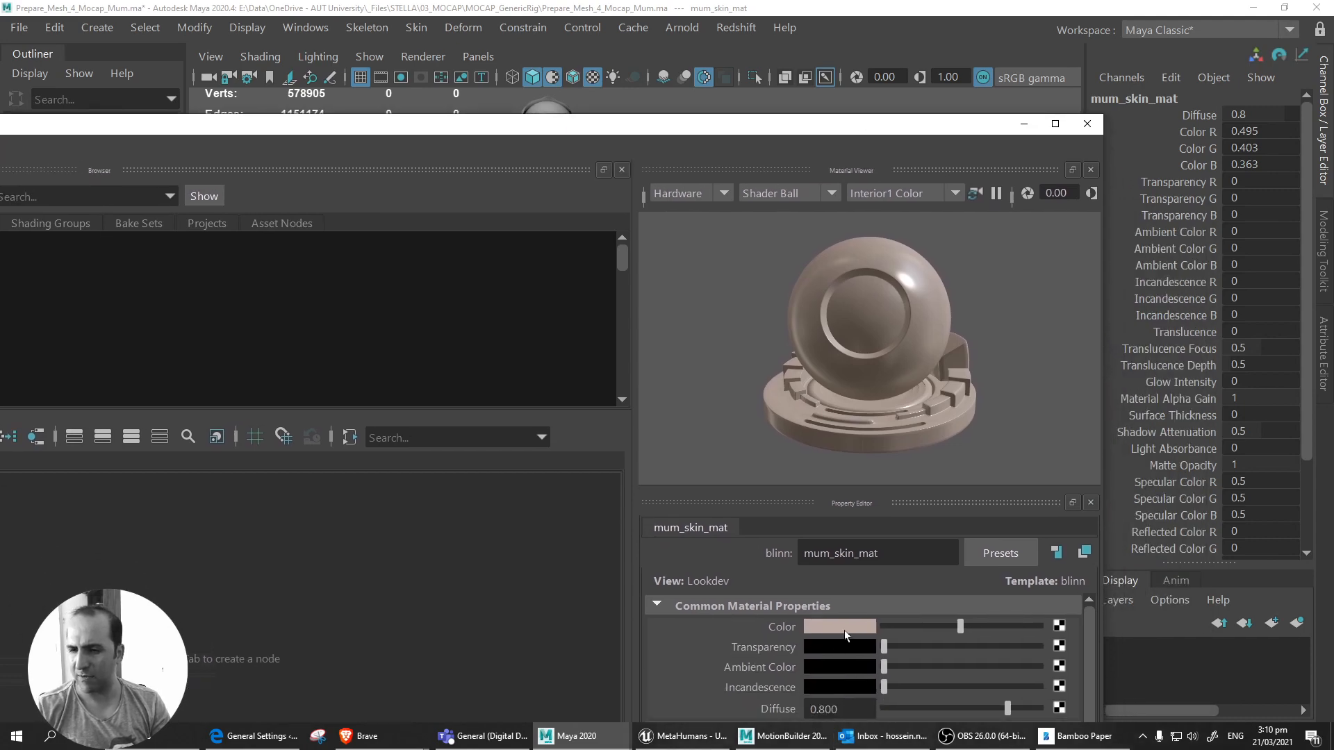
Set the mum_skin_mat color to about H 18.141, S 0.253, V 0.472, and close the Hypershade.
{"action": "left_click", "coordinate": [846, 628]}
{"action": "left_click", "coordinate": [815, 628]}
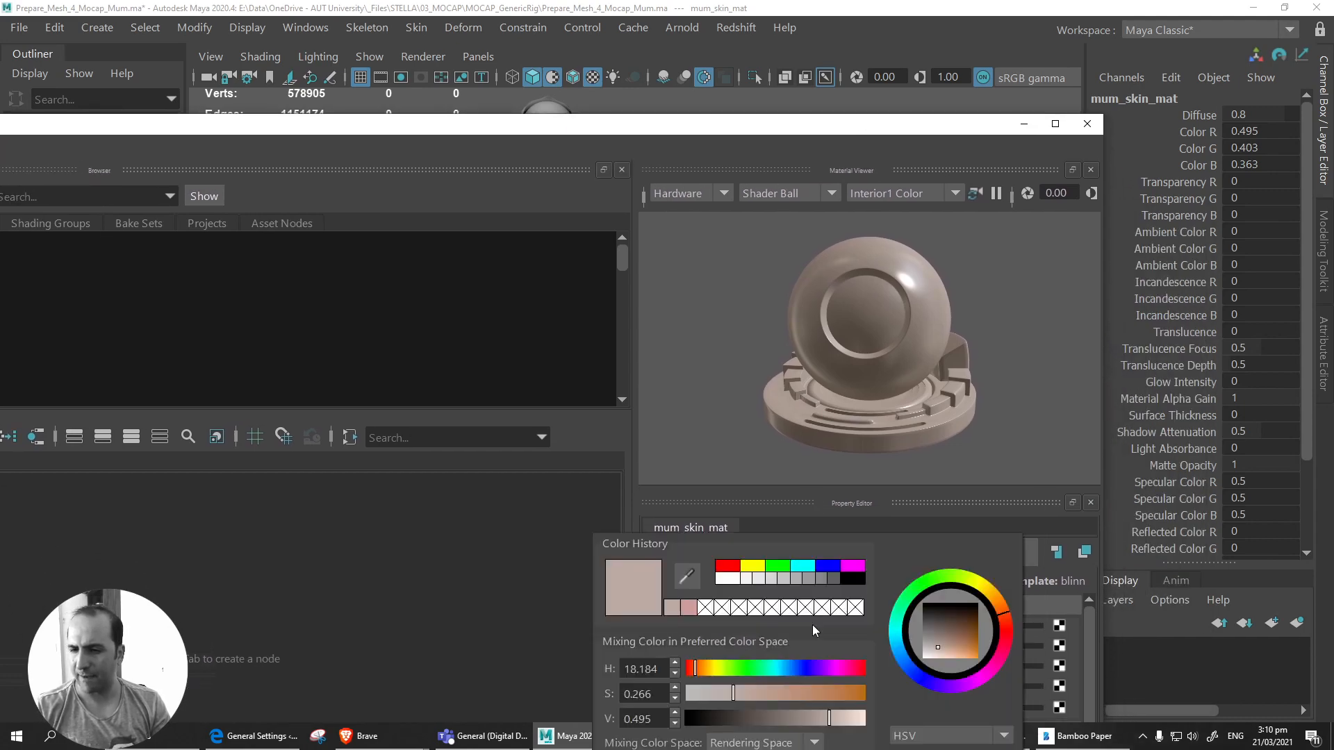
{"action": "left_click", "coordinate": [936, 650]}
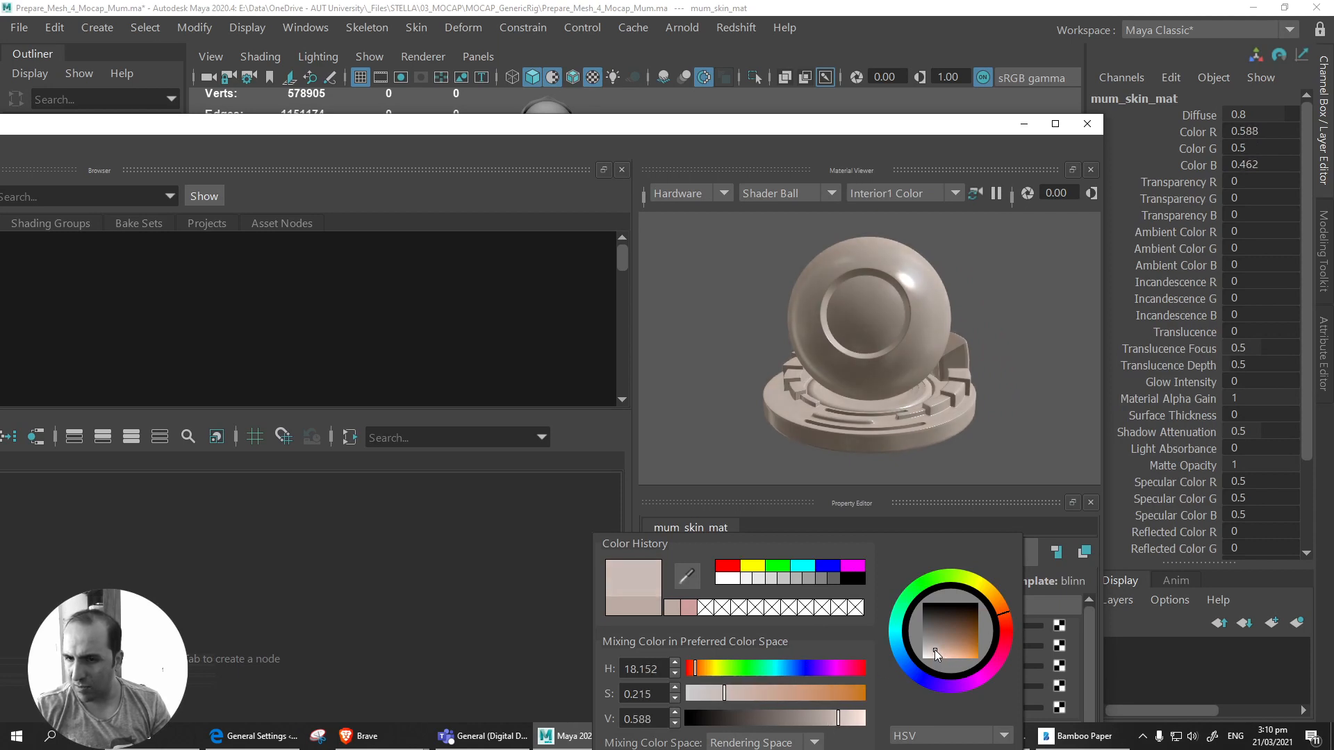
{"action": "left_click_drag", "start_coordinate": [935, 651], "coordinate": [937, 647]}
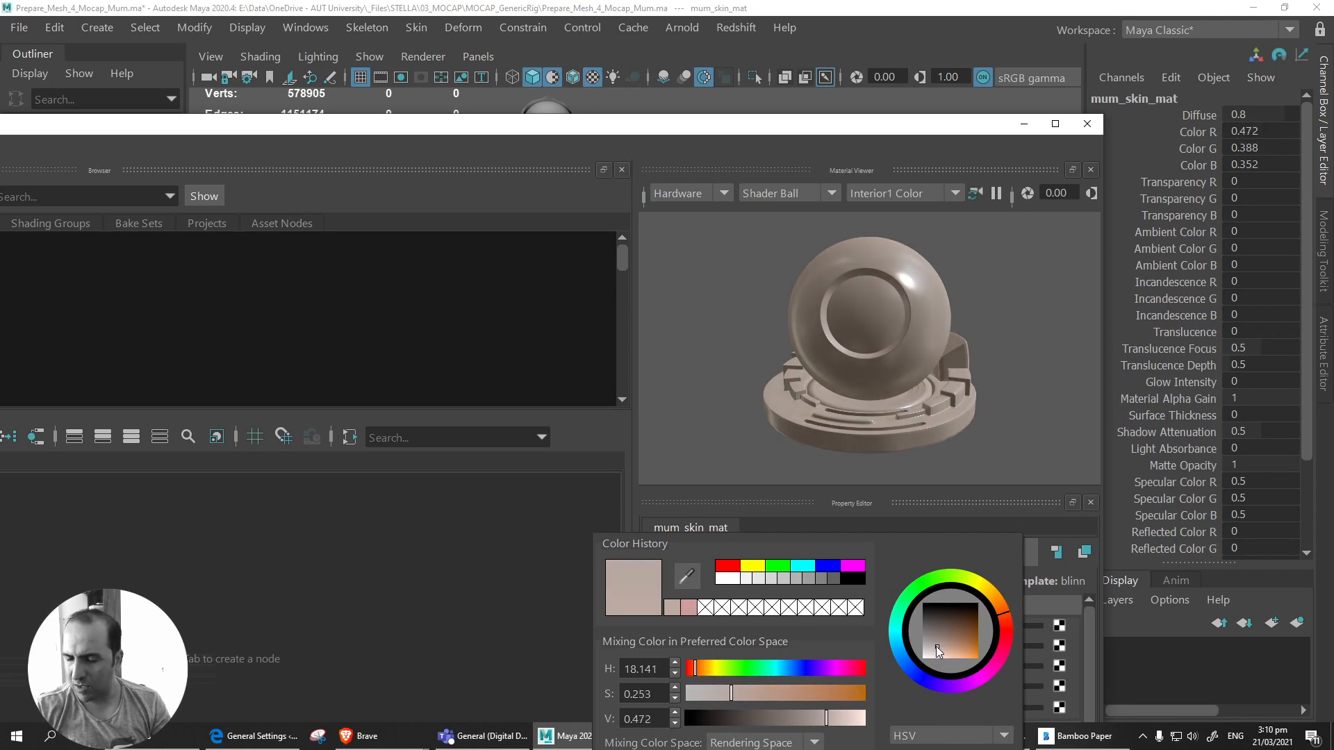
{"action": "left_click", "coordinate": [1087, 124]}
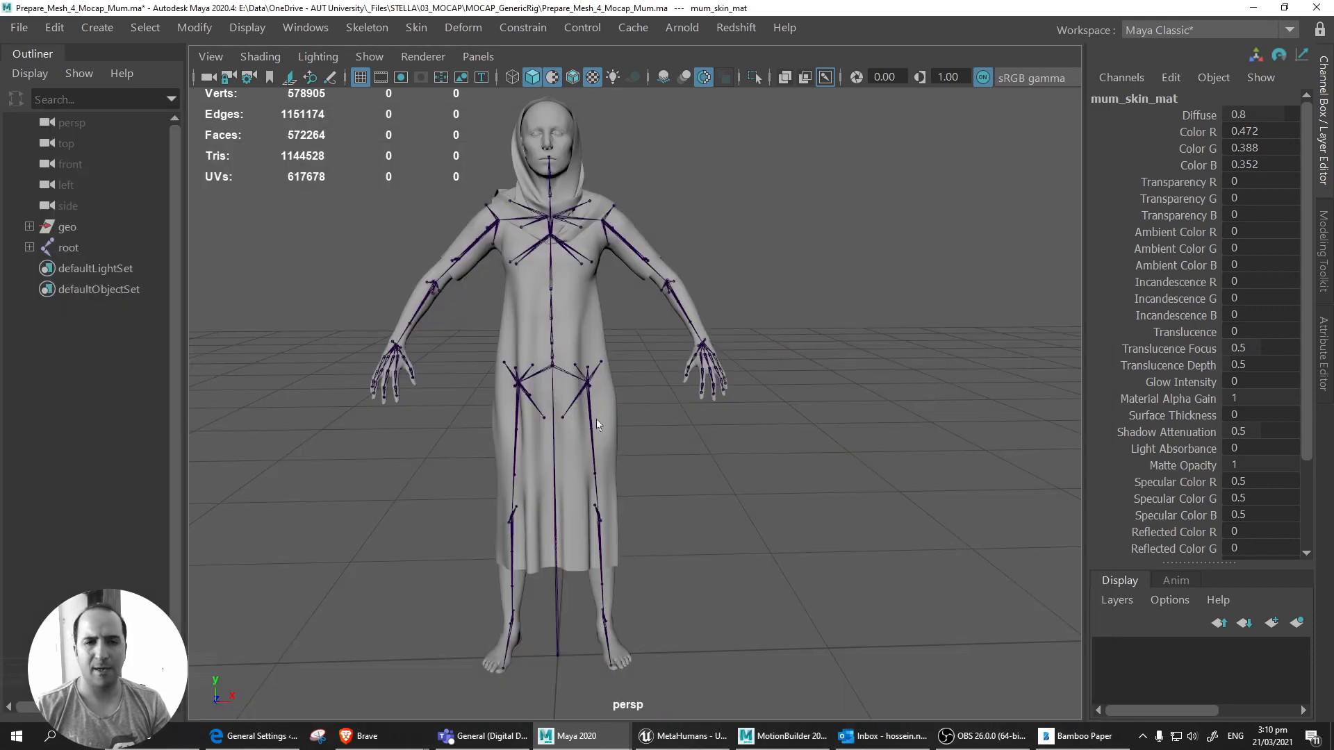
Select the geo group and check which Mum meshes it contains.
{"action": "left_click_drag", "start_coordinate": [597, 425], "coordinate": [235, 357], "text": "alt"}
{"action": "left_click", "coordinate": [67, 228]}
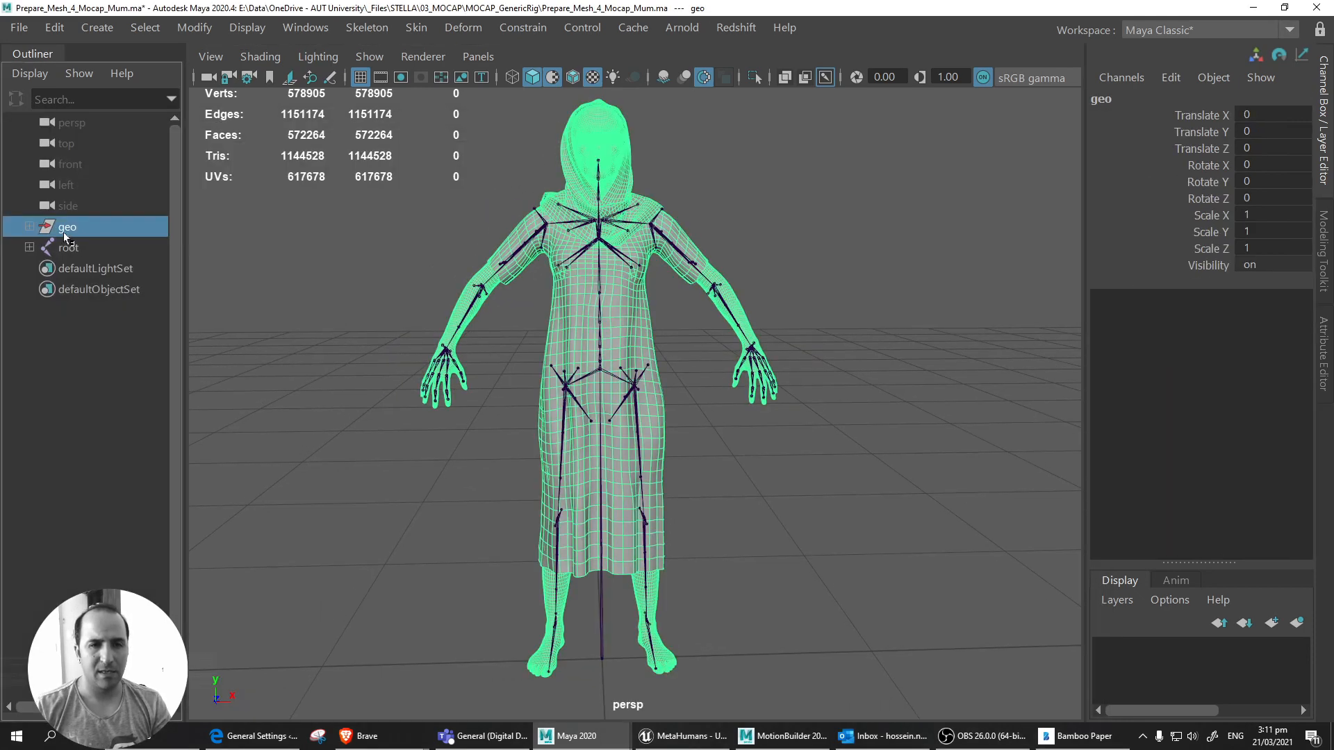
{"action": "left_click", "coordinate": [29, 227]}
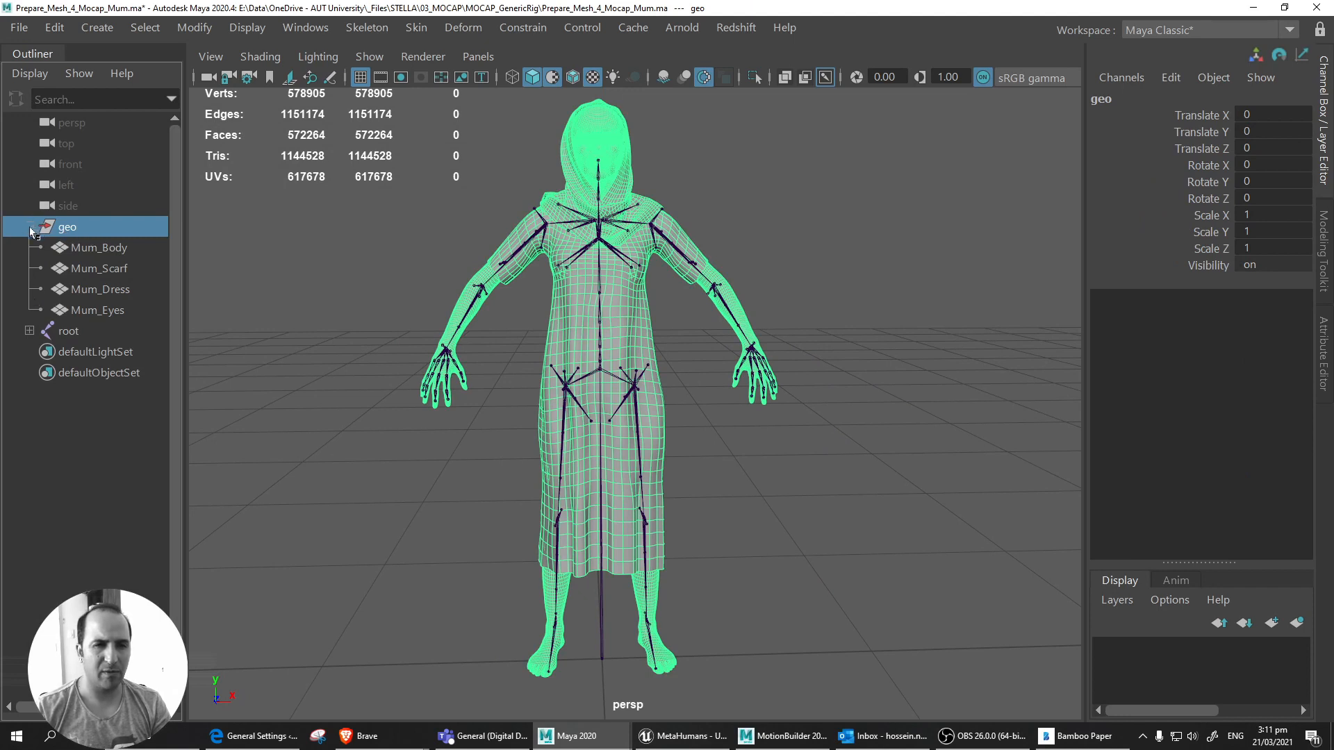
{"action": "left_click", "coordinate": [31, 228]}
Try grouping the root joint into a new group, and undo the grouping.
{"action": "left_click", "coordinate": [42, 254]}
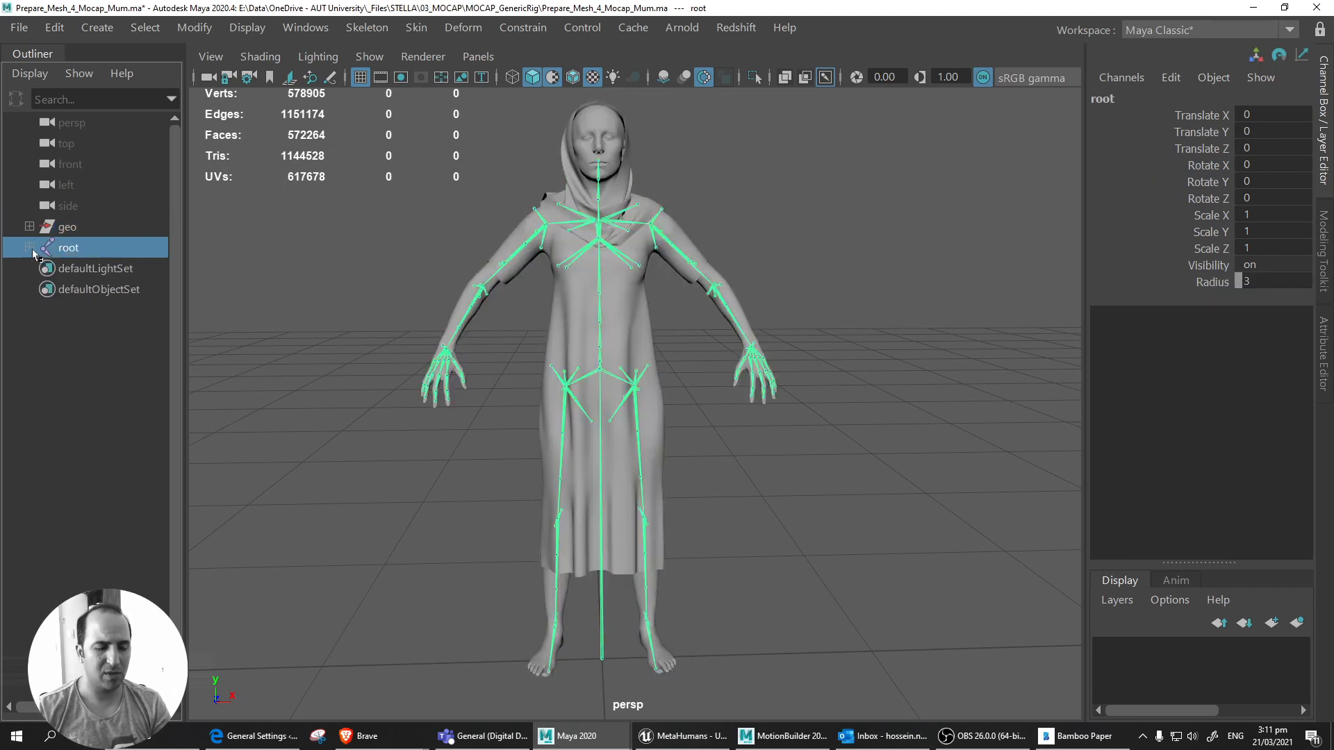
{"action": "key", "text": "ctrl+g"}
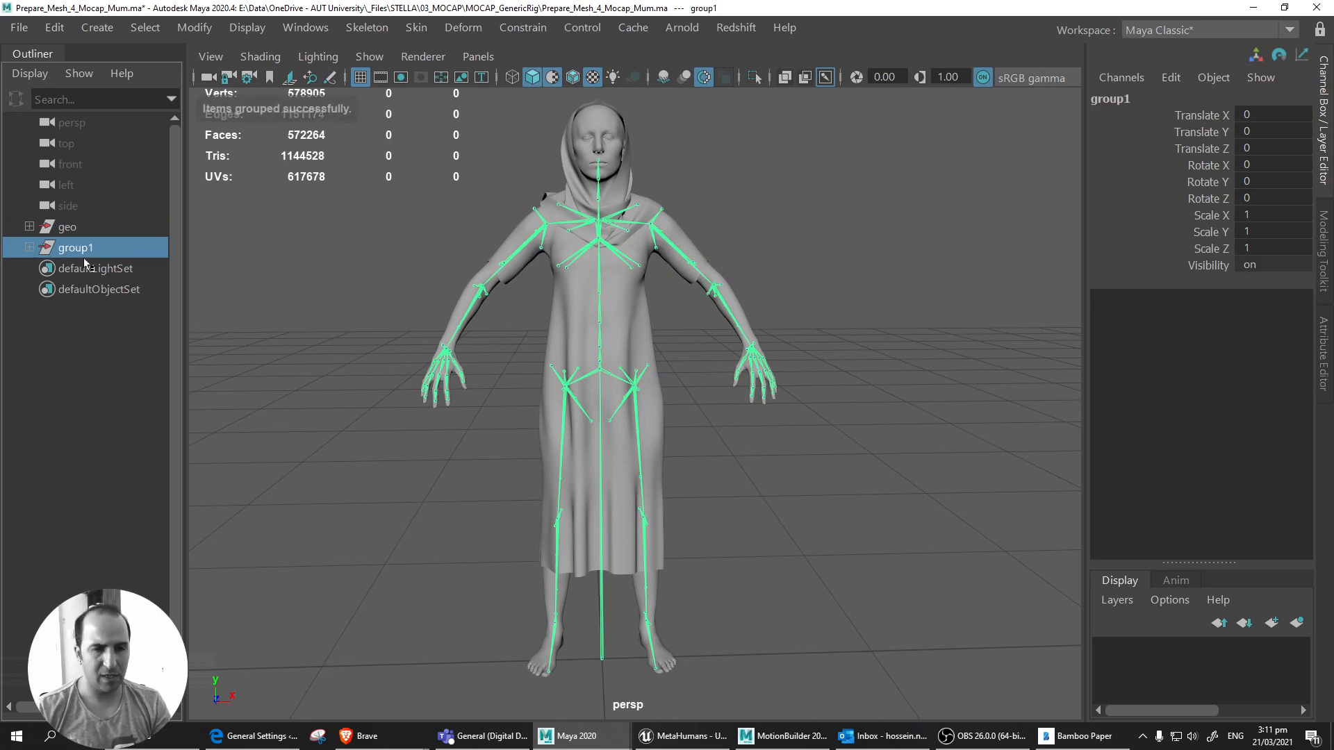
{"action": "key", "text": "ctrl+z"}
Expand the root joint's hierarchy in the Outliner down to the children of spine_05, and widen the Outliner.
{"action": "left_click", "coordinate": [30, 250]}
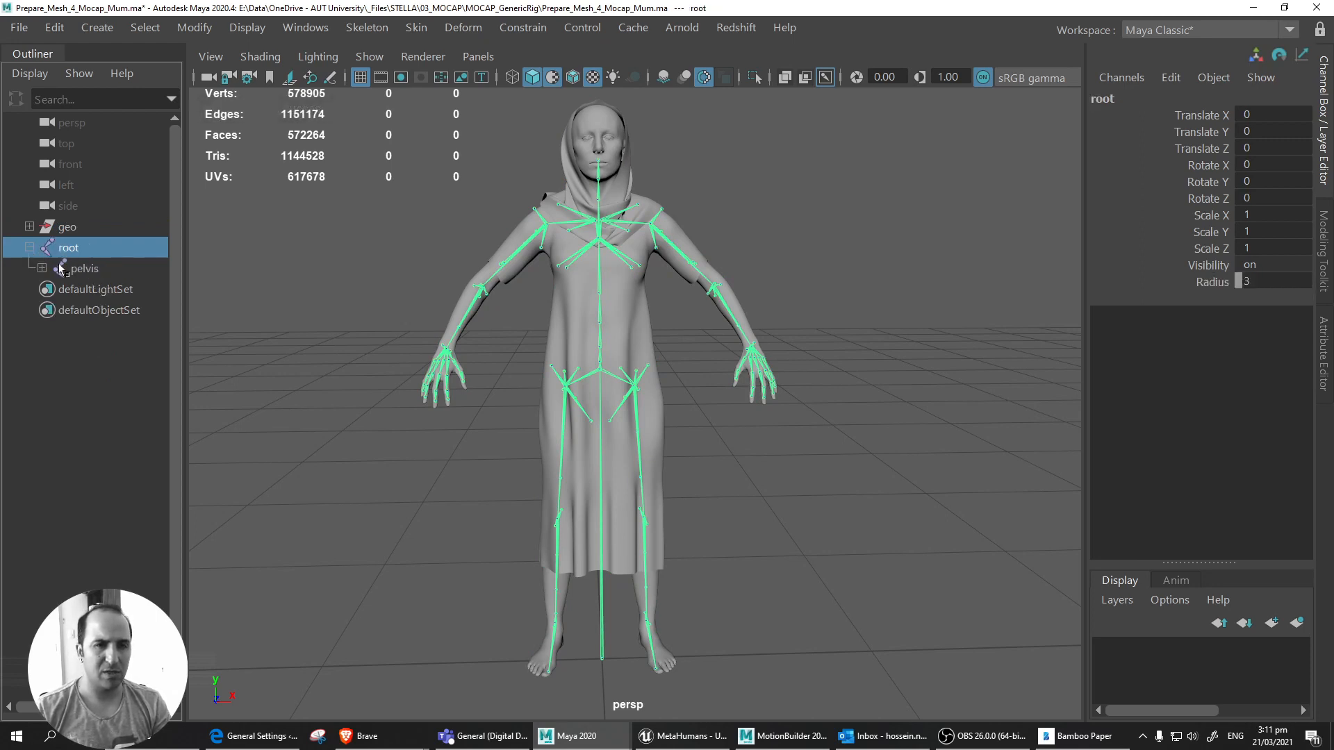
{"action": "left_click", "coordinate": [42, 269]}
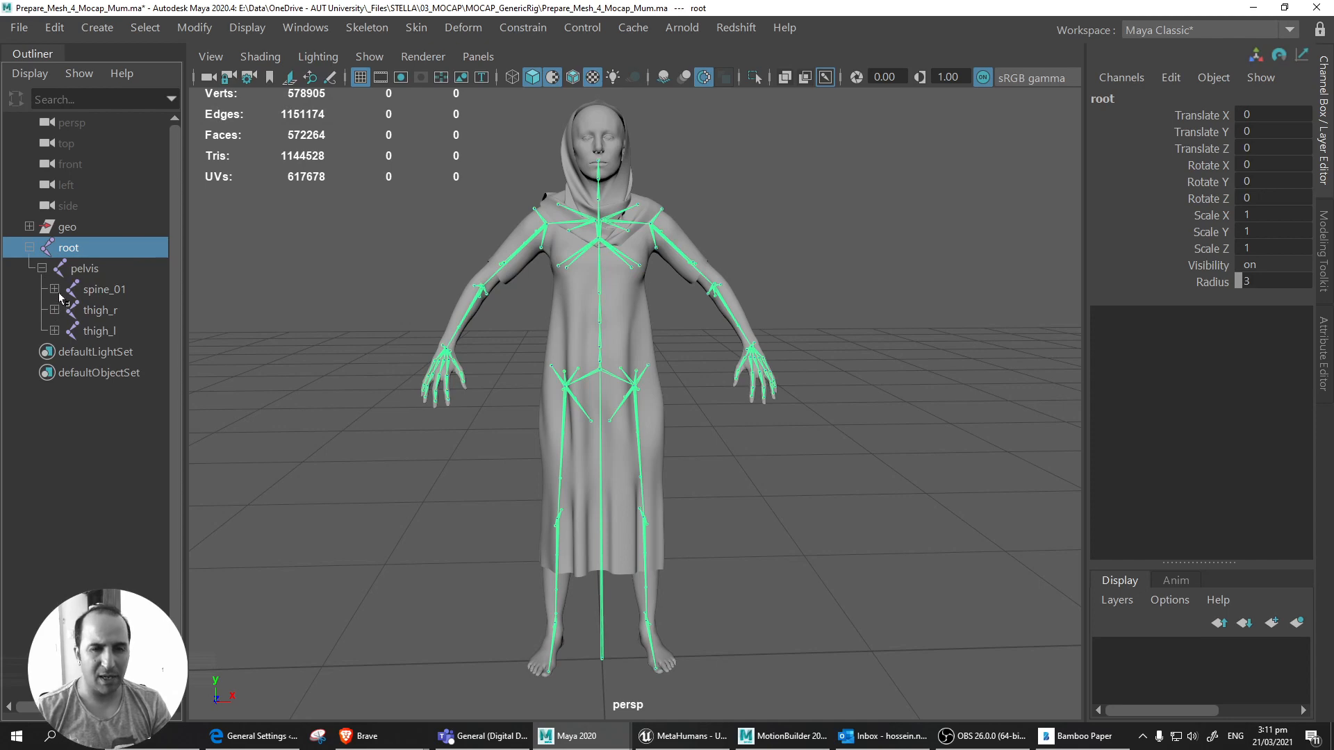
{"action": "left_click", "coordinate": [54, 290]}
{"action": "left_click", "coordinate": [66, 310]}
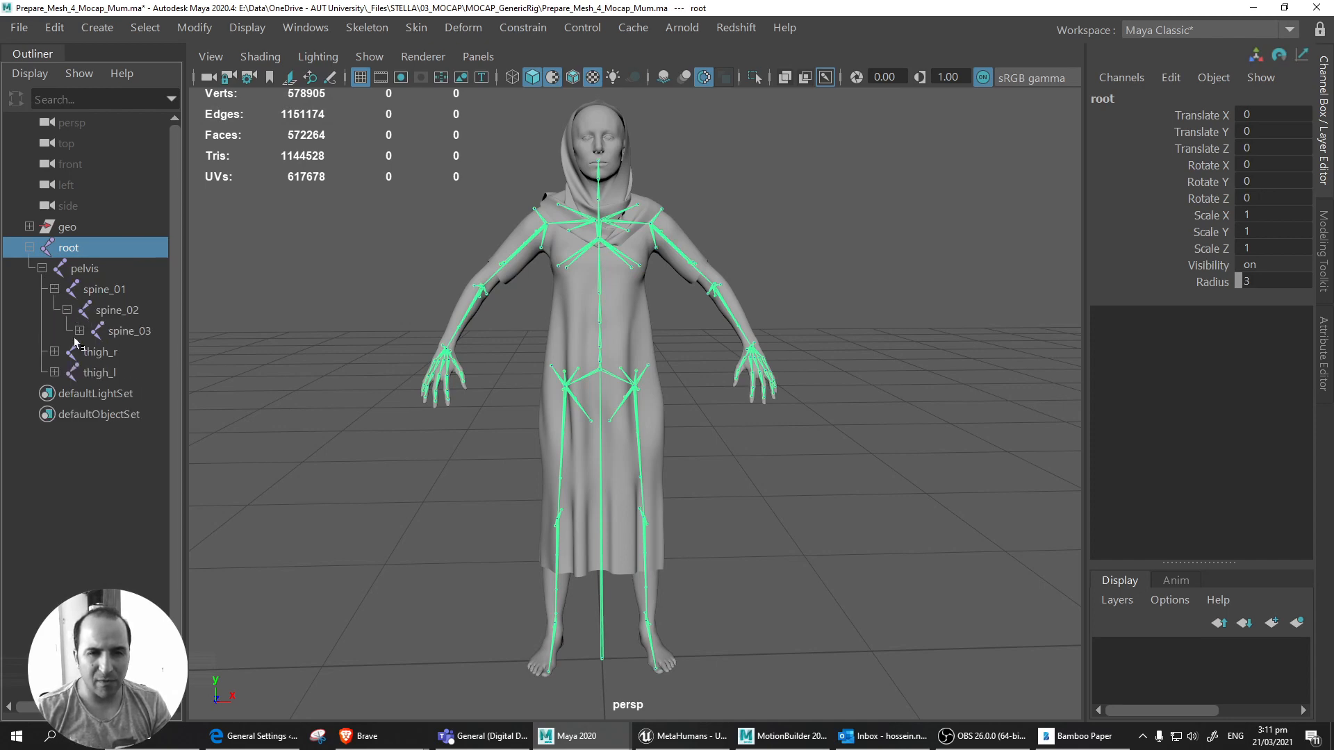
{"action": "left_click", "coordinate": [79, 331]}
{"action": "left_click", "coordinate": [92, 352]}
{"action": "left_click", "coordinate": [105, 373]}
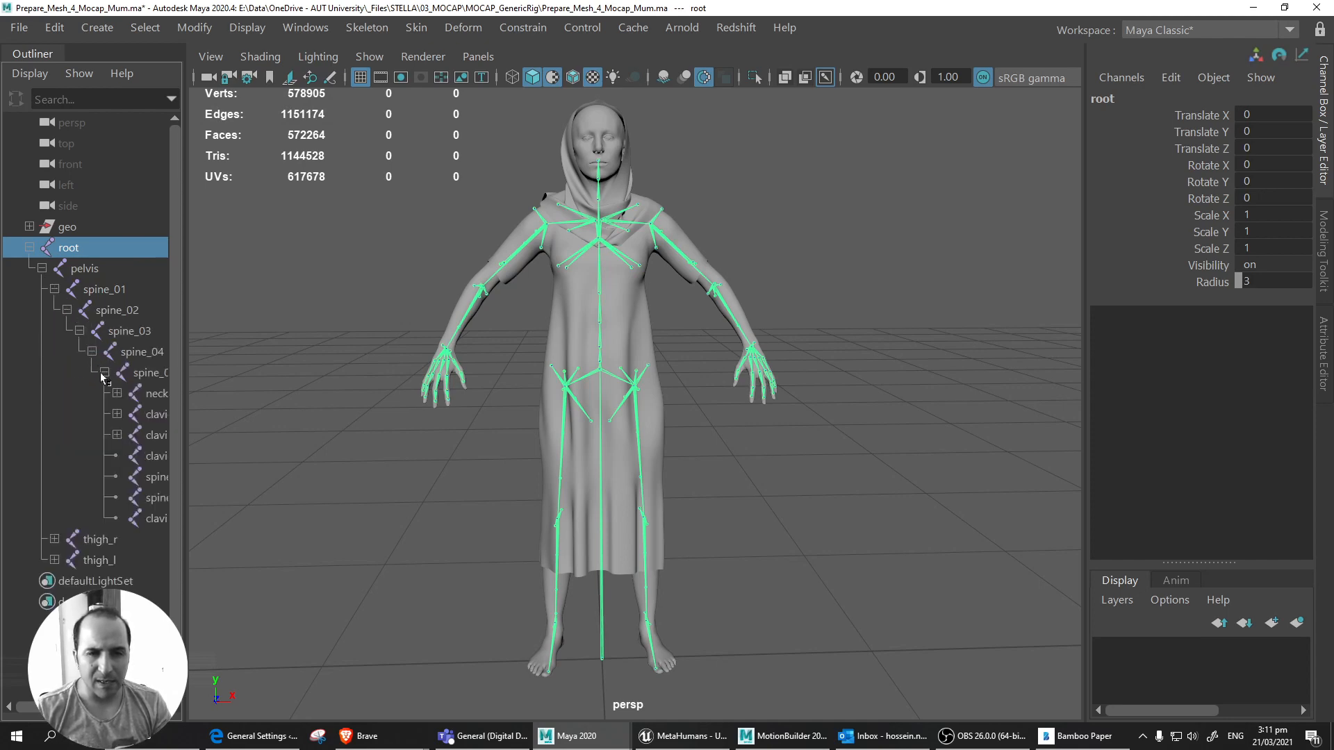
{"action": "left_click_drag", "start_coordinate": [187, 419], "coordinate": [255, 424]}
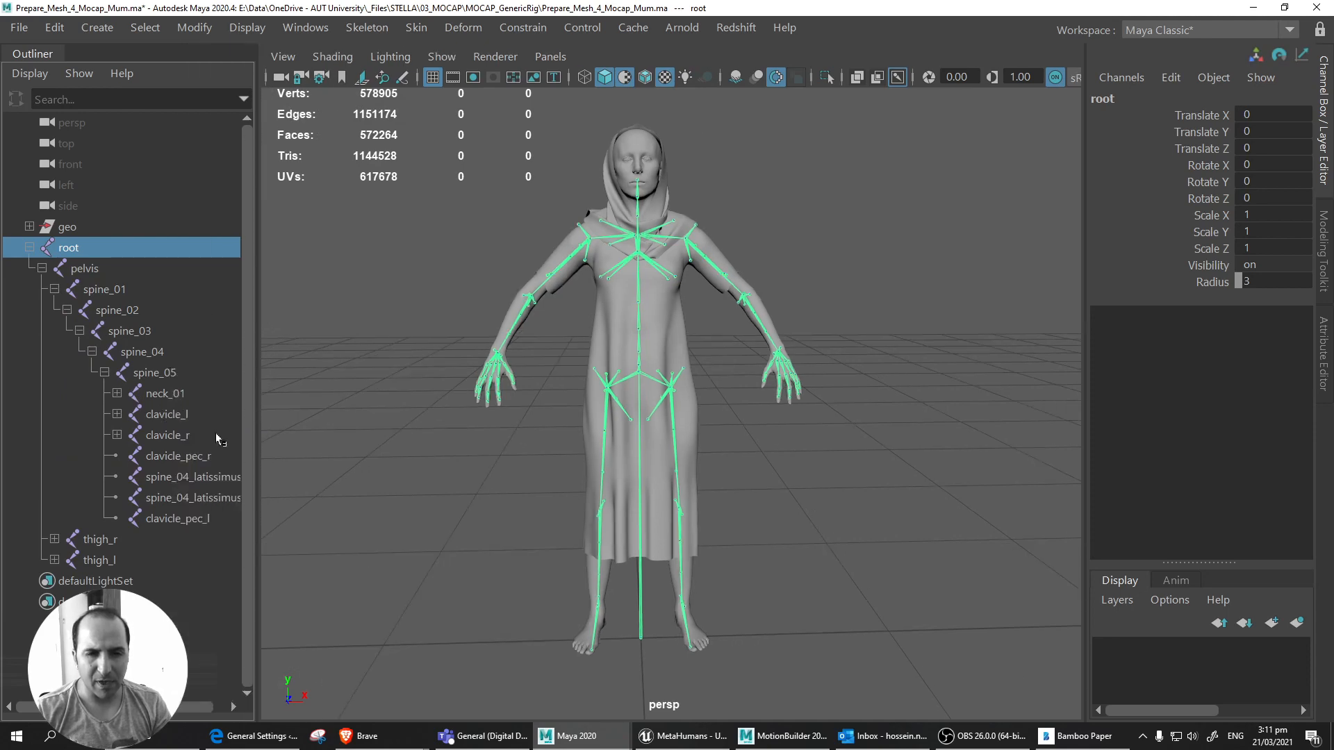
Rename the head1 joint under neck_02 as head.
{"action": "left_click", "coordinate": [117, 394]}
{"action": "left_click", "coordinate": [129, 415]}
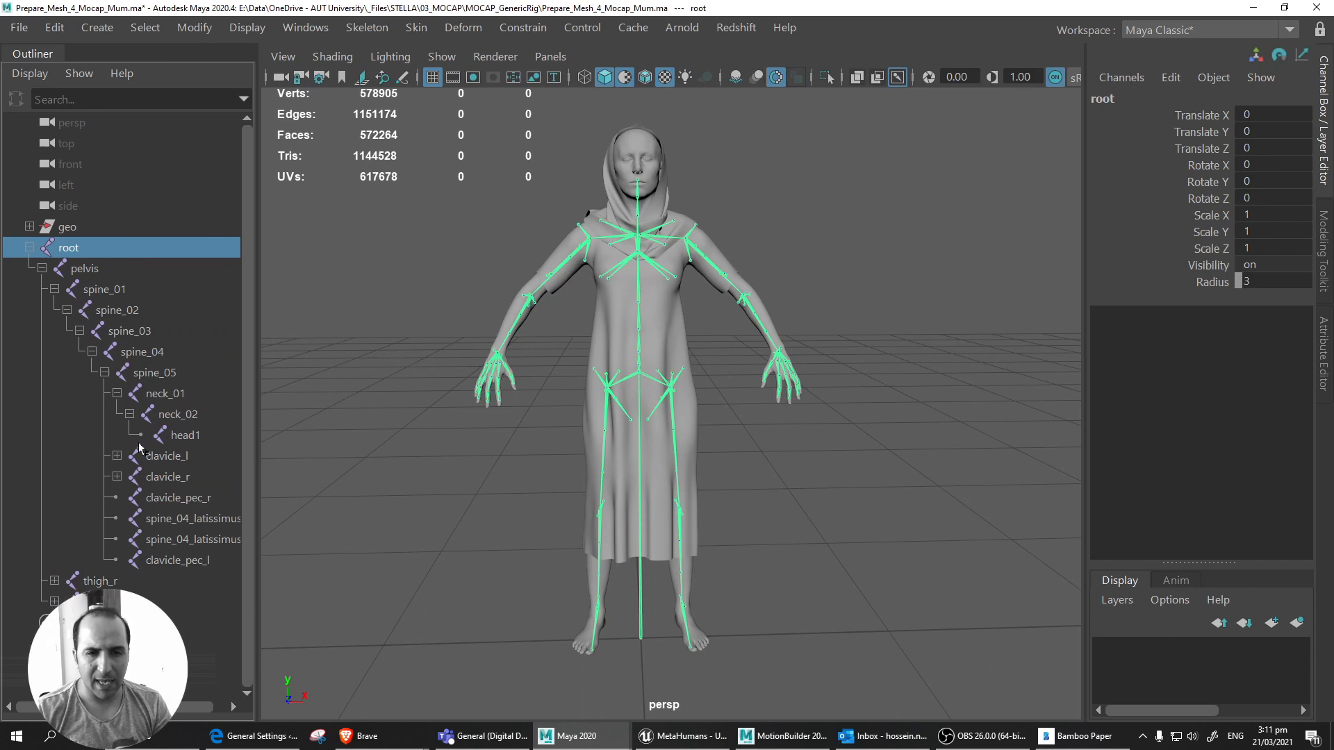
{"action": "left_click", "coordinate": [179, 438]}
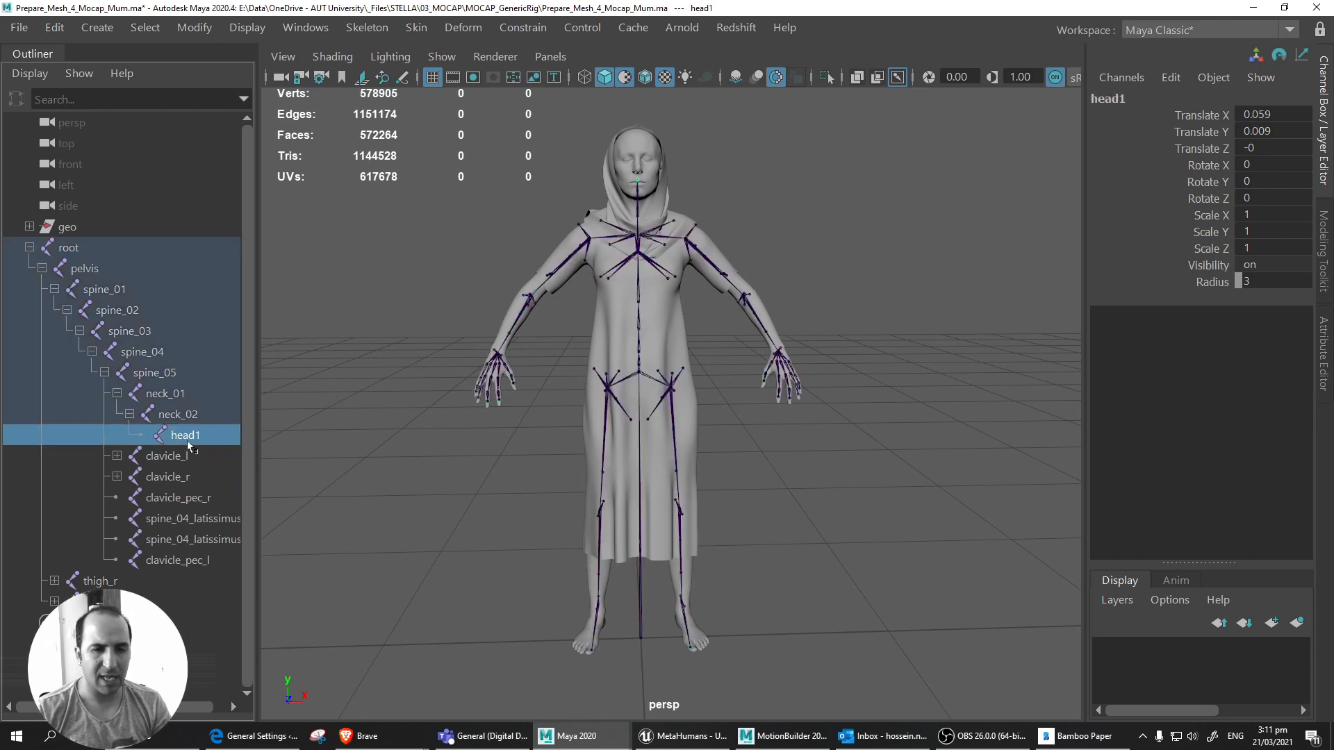
{"action": "double_click", "coordinate": [185, 436]}
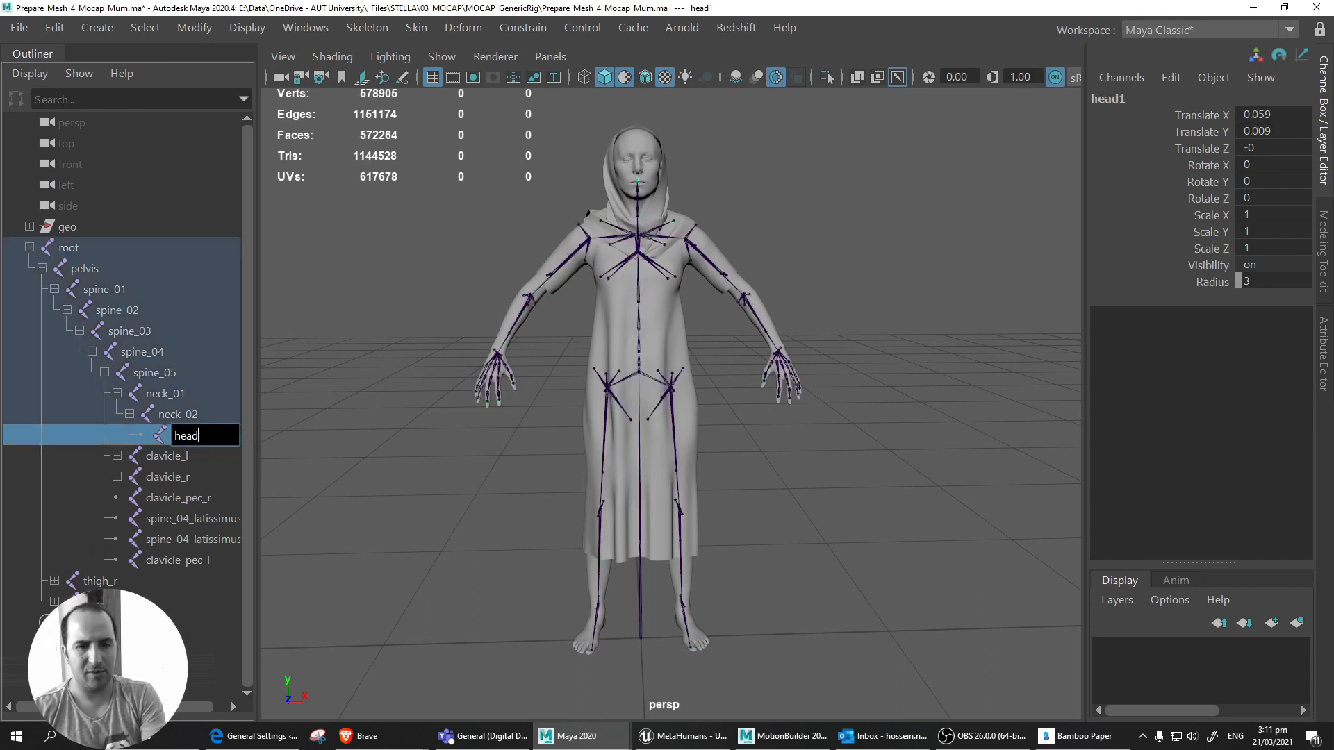
{"action": "key", "text": "Return"}
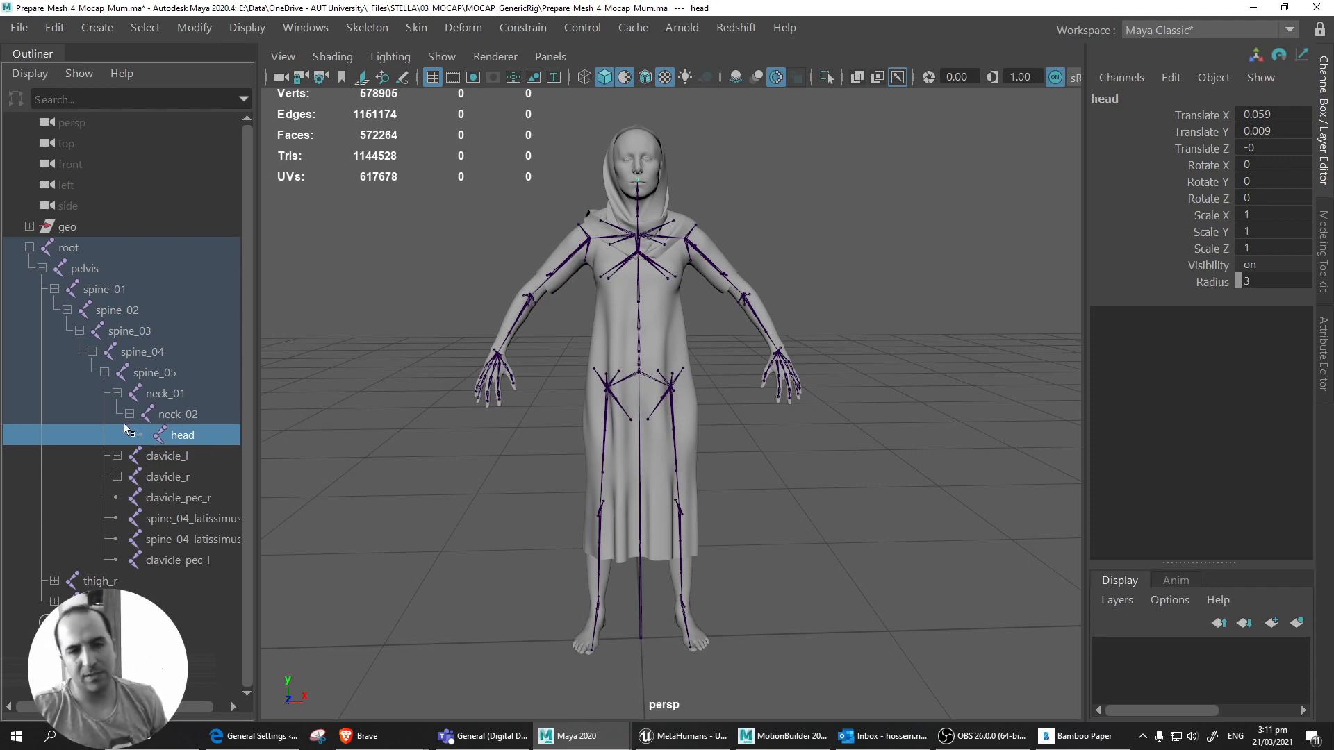
Collapse the pelvis joint hierarchy in the Outliner and save the scene, accepting the student version notice.
{"action": "left_click", "coordinate": [41, 269]}
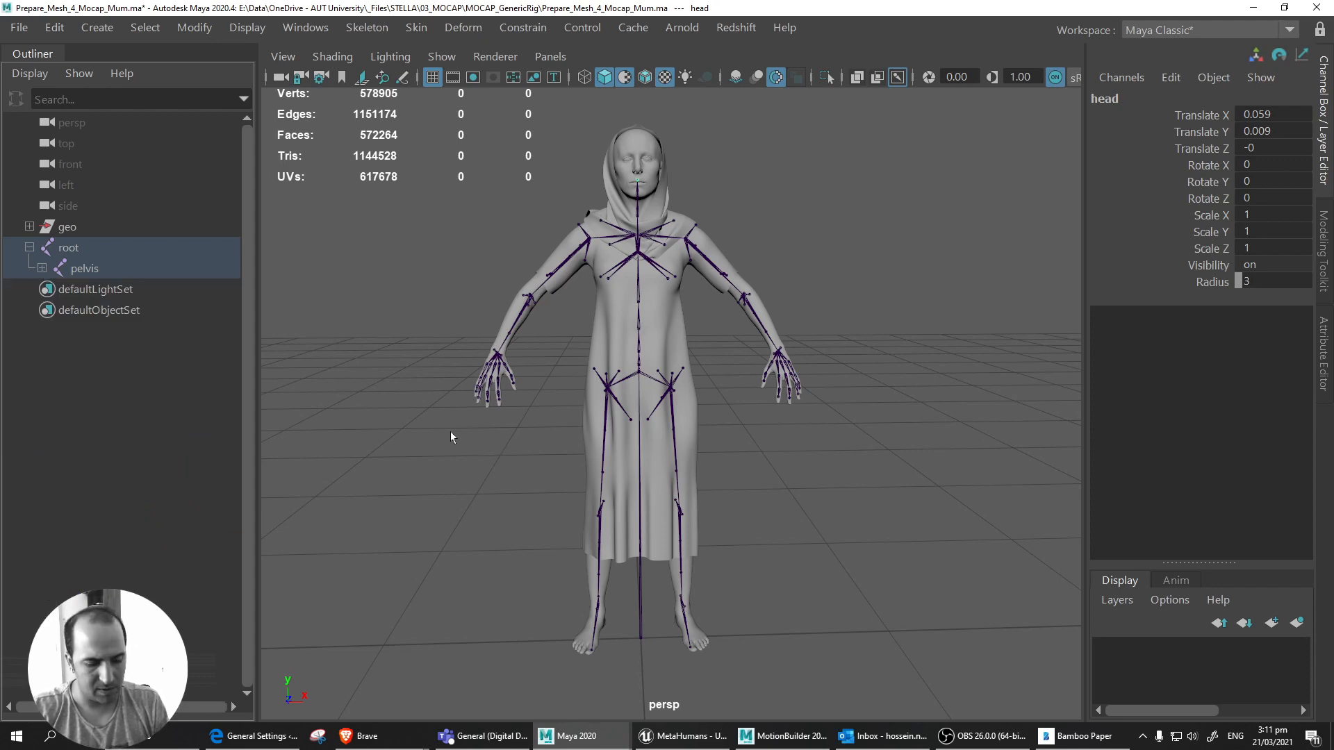
{"action": "key", "text": "ctrl+s"}
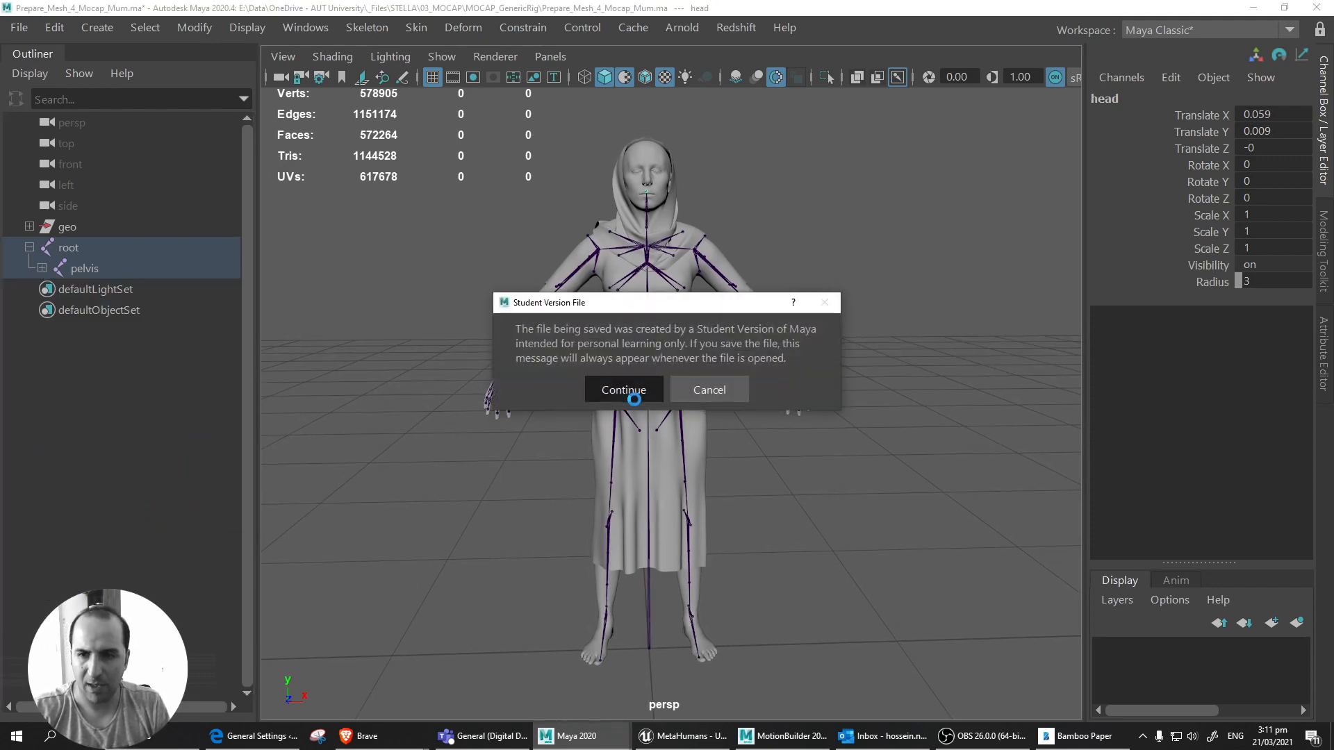
{"action": "left_click", "coordinate": [624, 390]}
Inspect the Mum body and dress meshes with the skeleton by selecting them, and clear the selection.
{"action": "left_click_drag", "start_coordinate": [644, 488], "coordinate": [533, 479], "text": "alt"}
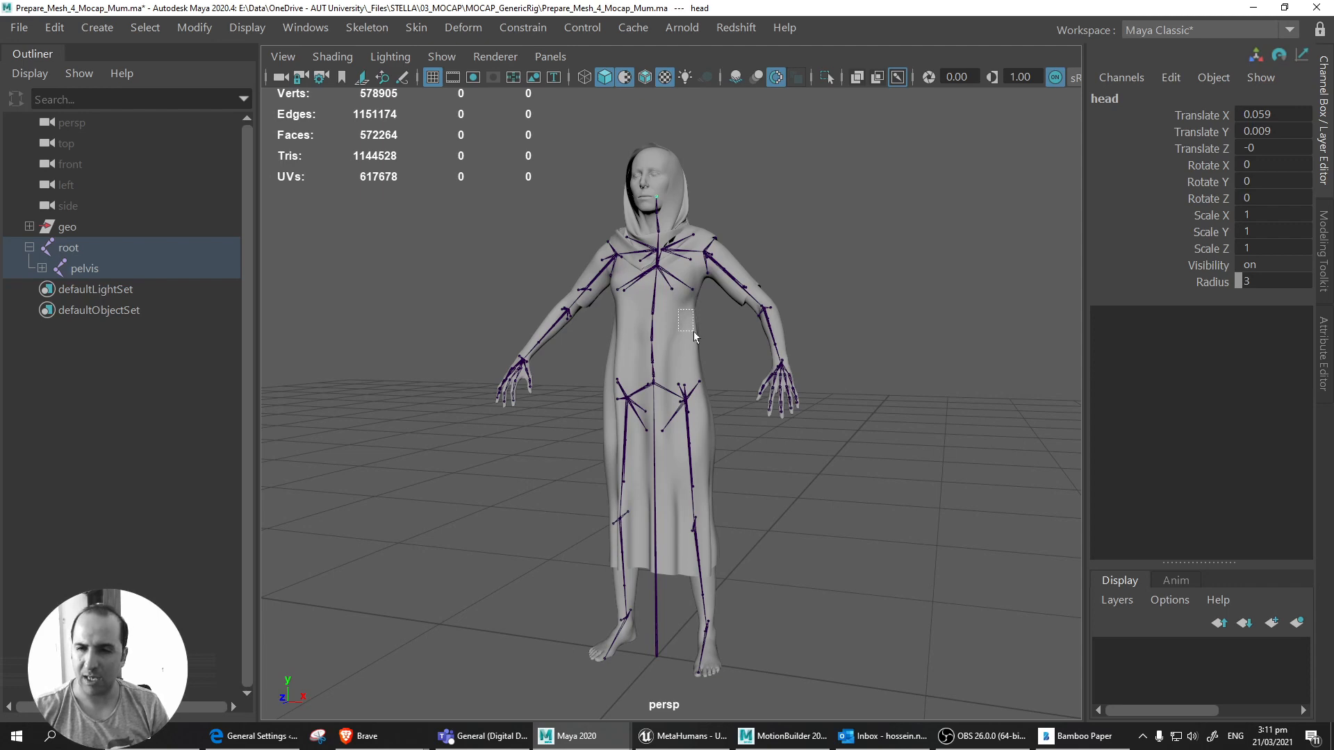
{"action": "left_click_drag", "start_coordinate": [694, 332], "coordinate": [695, 333]}
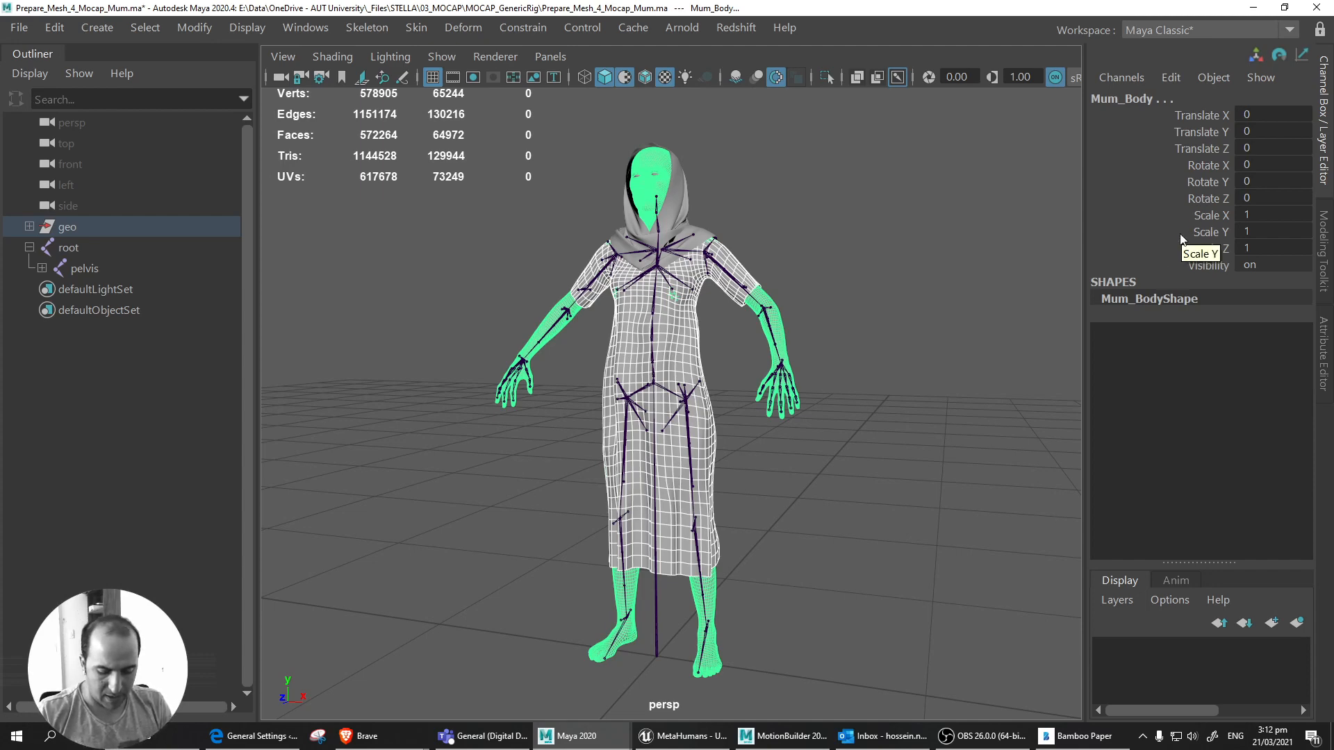
{"action": "left_click", "coordinate": [806, 536]}
Switch to MotionBuilder and start a new empty scene without saving the changes to the open one.
{"action": "left_click", "coordinate": [783, 736]}
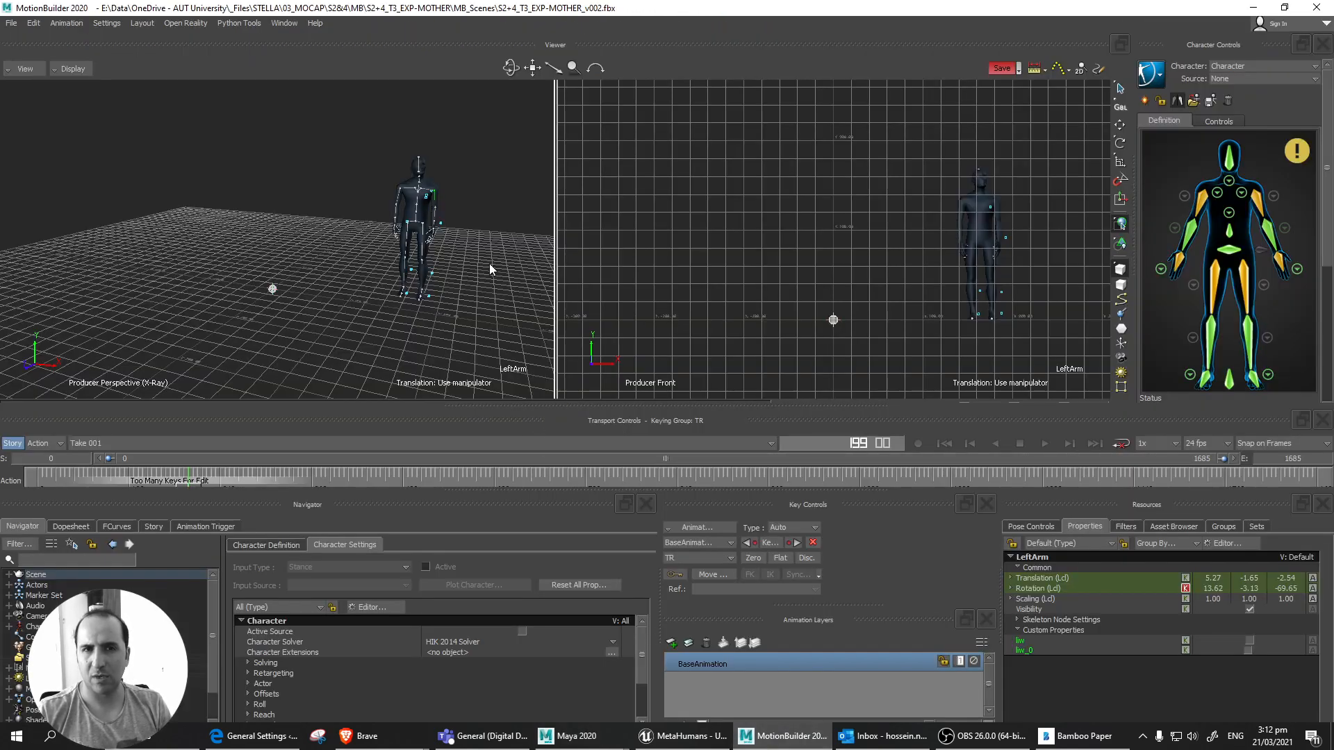
{"action": "key", "text": "ctrl+n"}
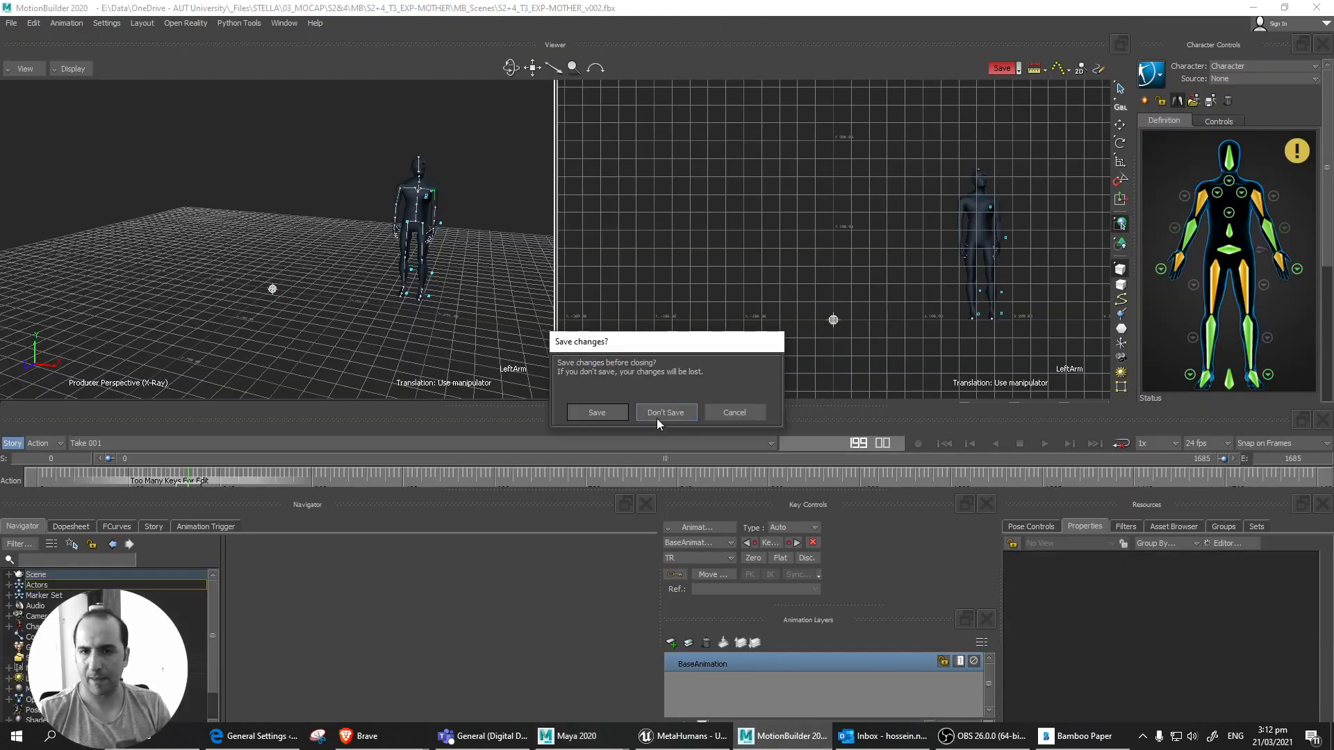
{"action": "left_click", "coordinate": [661, 414]}
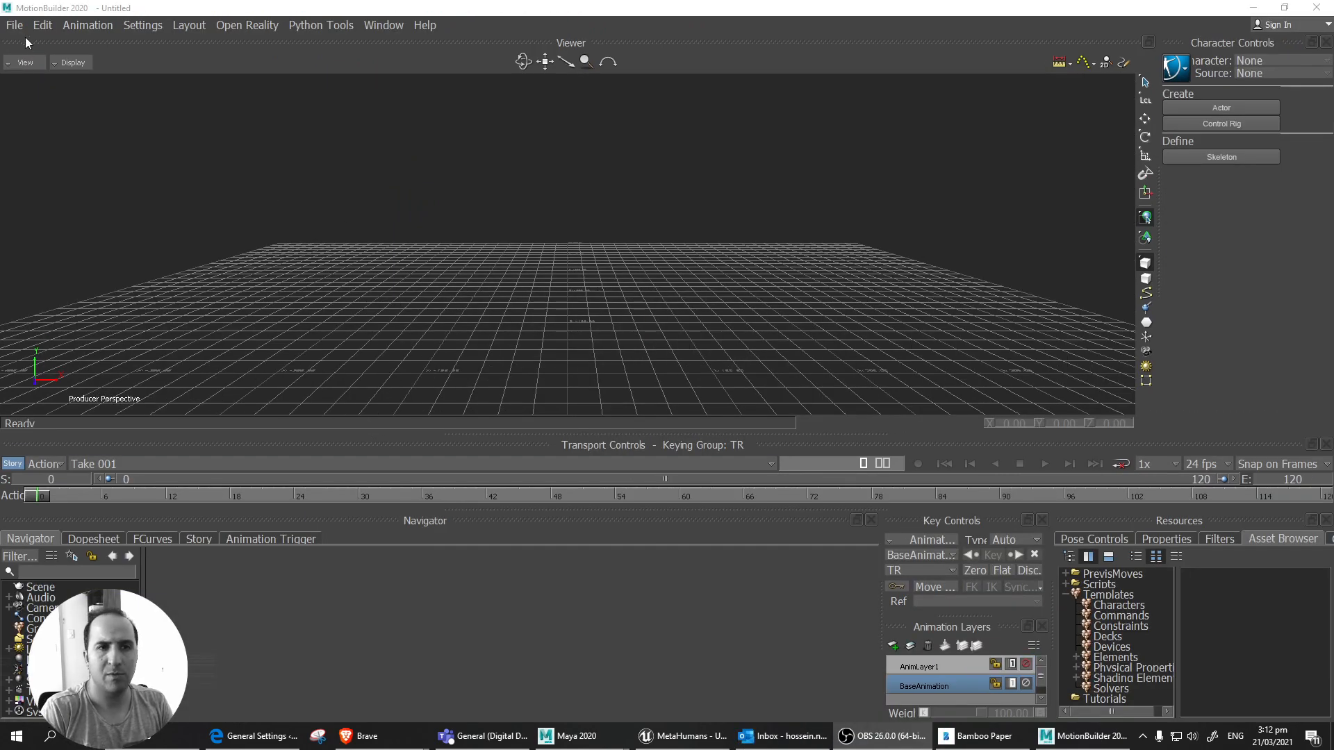
Switch back to the Prepare_Mesh_4_Mocap_Mum scene in Maya, start Export All, and widen its dialog.
{"action": "mouse_move", "coordinate": [567, 741]}
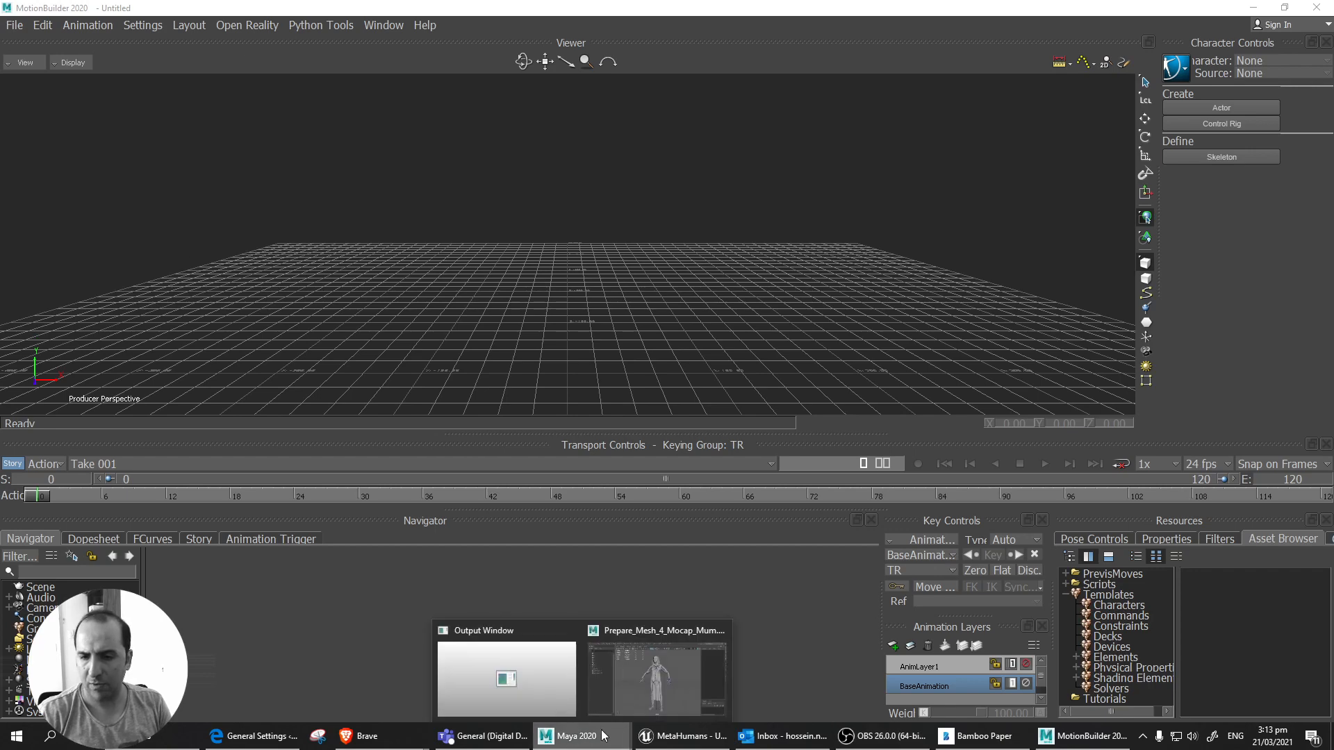
{"action": "left_click", "coordinate": [657, 678]}
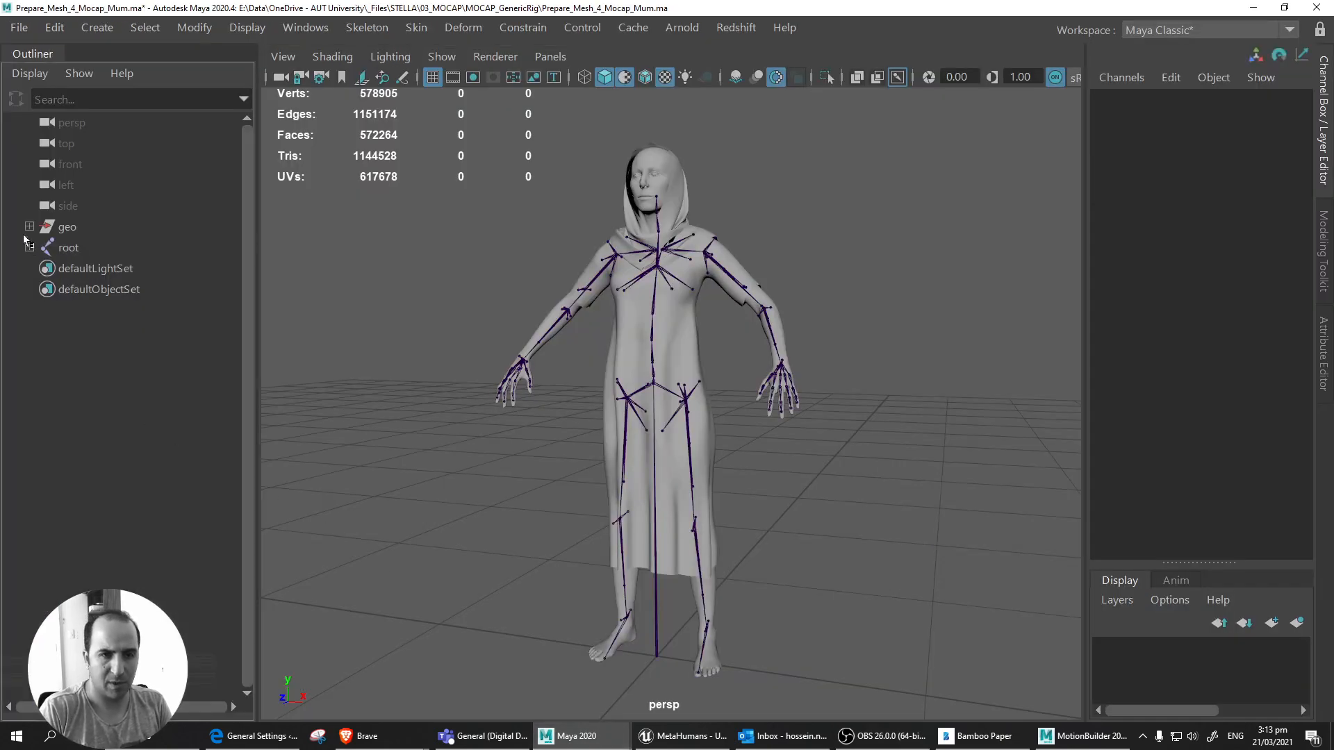
{"action": "left_click", "coordinate": [19, 28]}
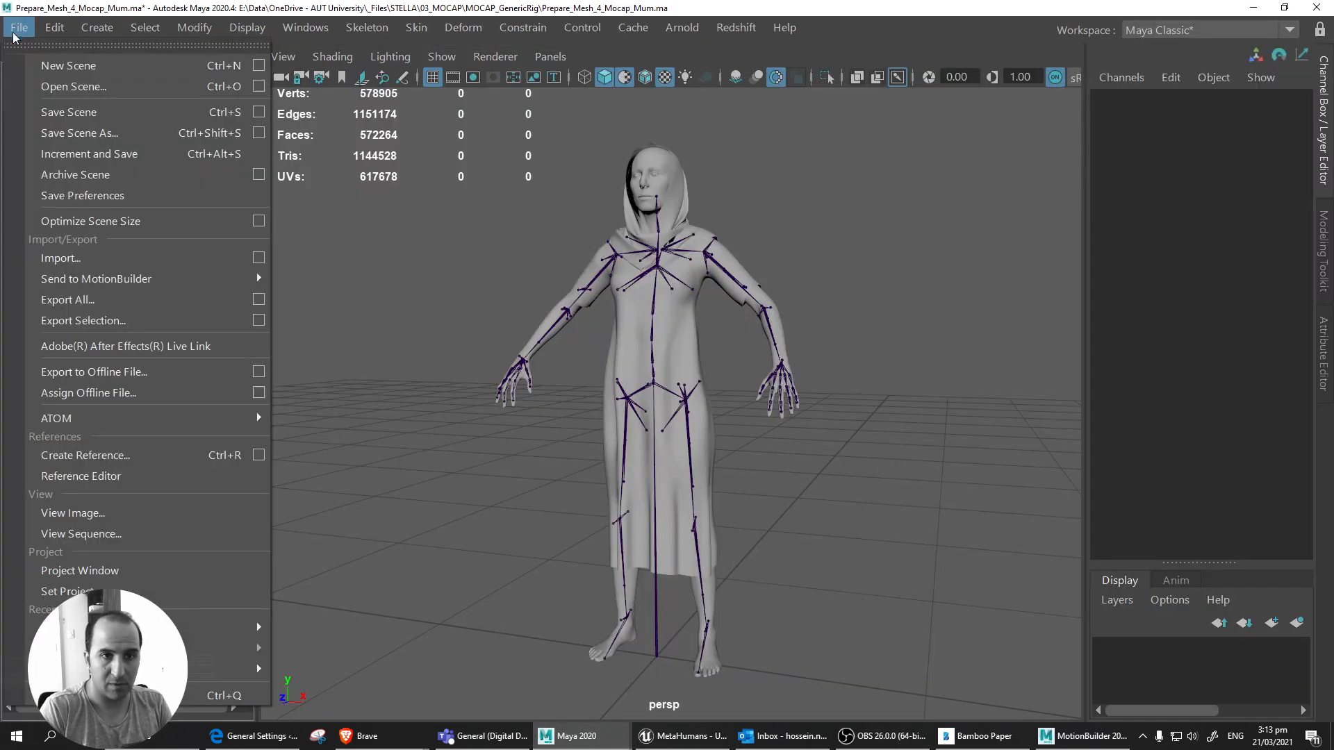
{"action": "left_click", "coordinate": [190, 307]}
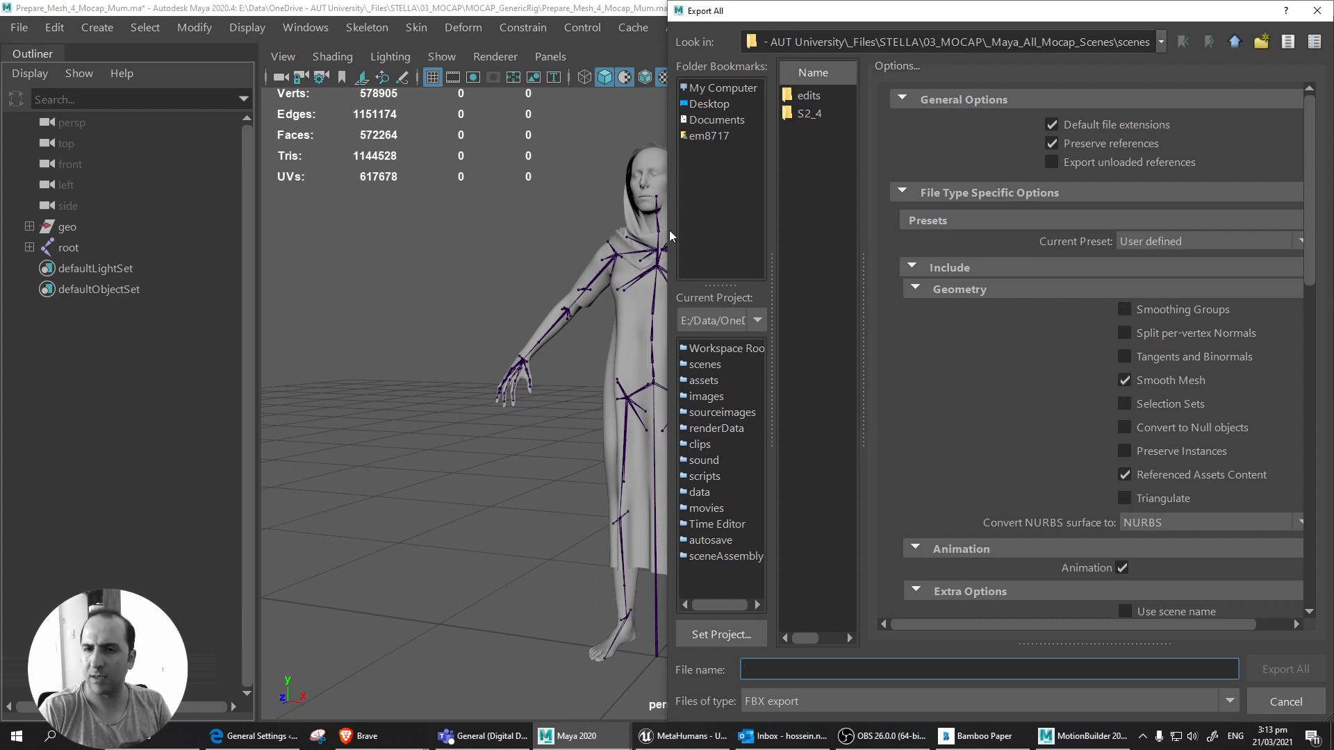
{"action": "left_click_drag", "start_coordinate": [665, 236], "coordinate": [182, 239]}
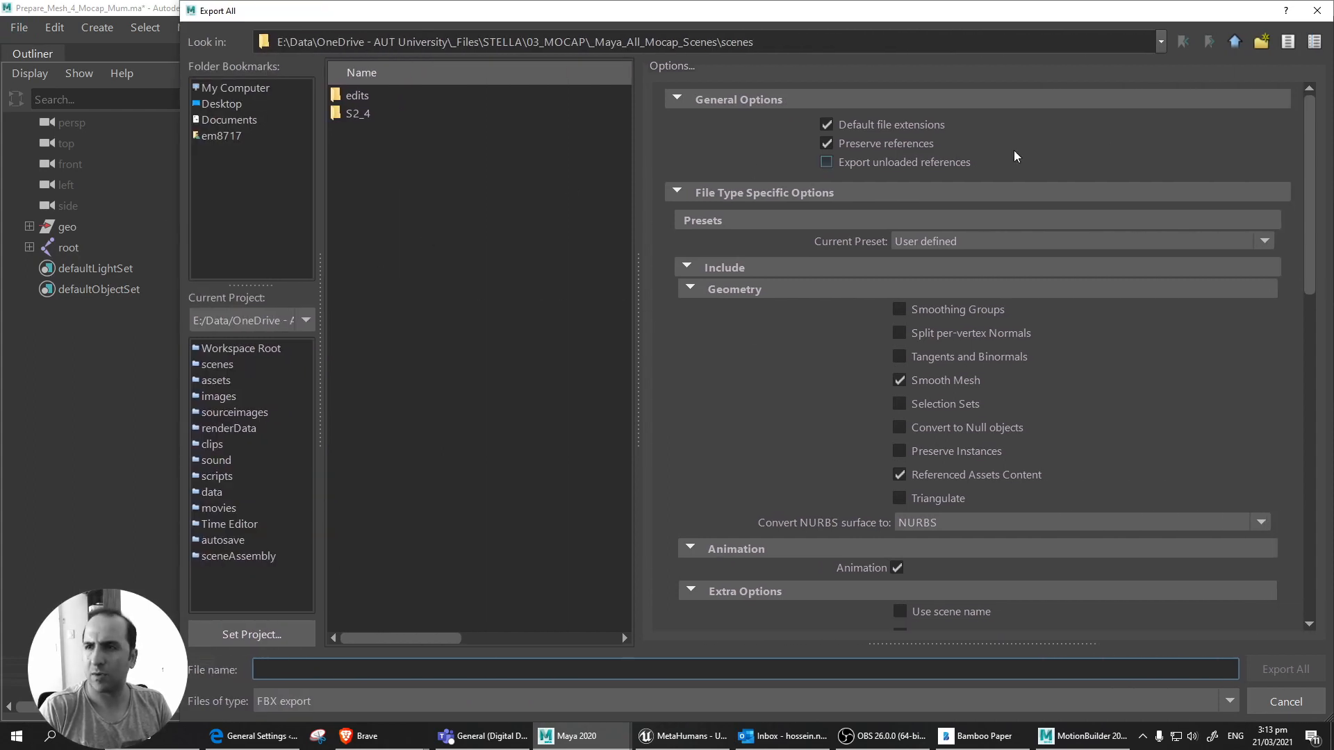
Choose the existing Mum_Meta.fbx in the MOCAP_GenericRig folder as the export file.
{"action": "left_click", "coordinate": [1235, 41]}
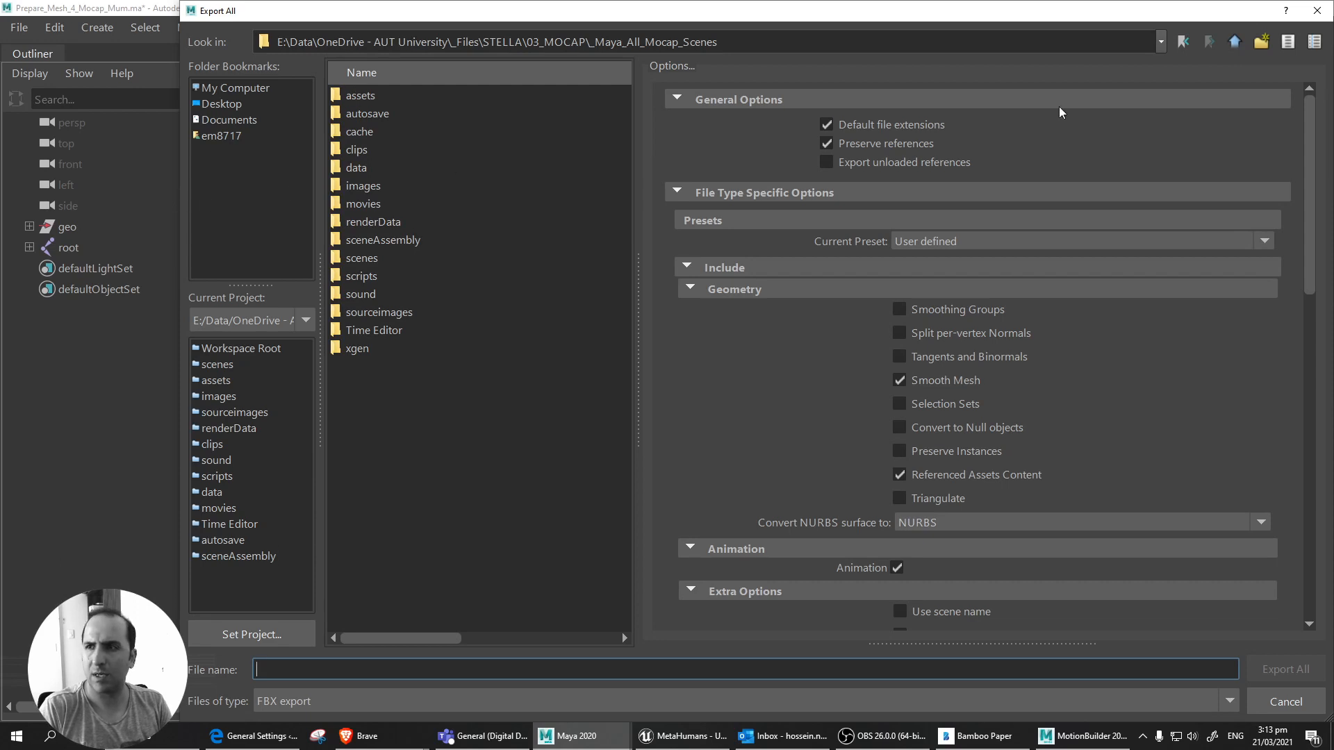
{"action": "left_click", "coordinate": [1234, 41]}
{"action": "left_click", "coordinate": [440, 132]}
{"action": "double_click", "coordinate": [440, 133]}
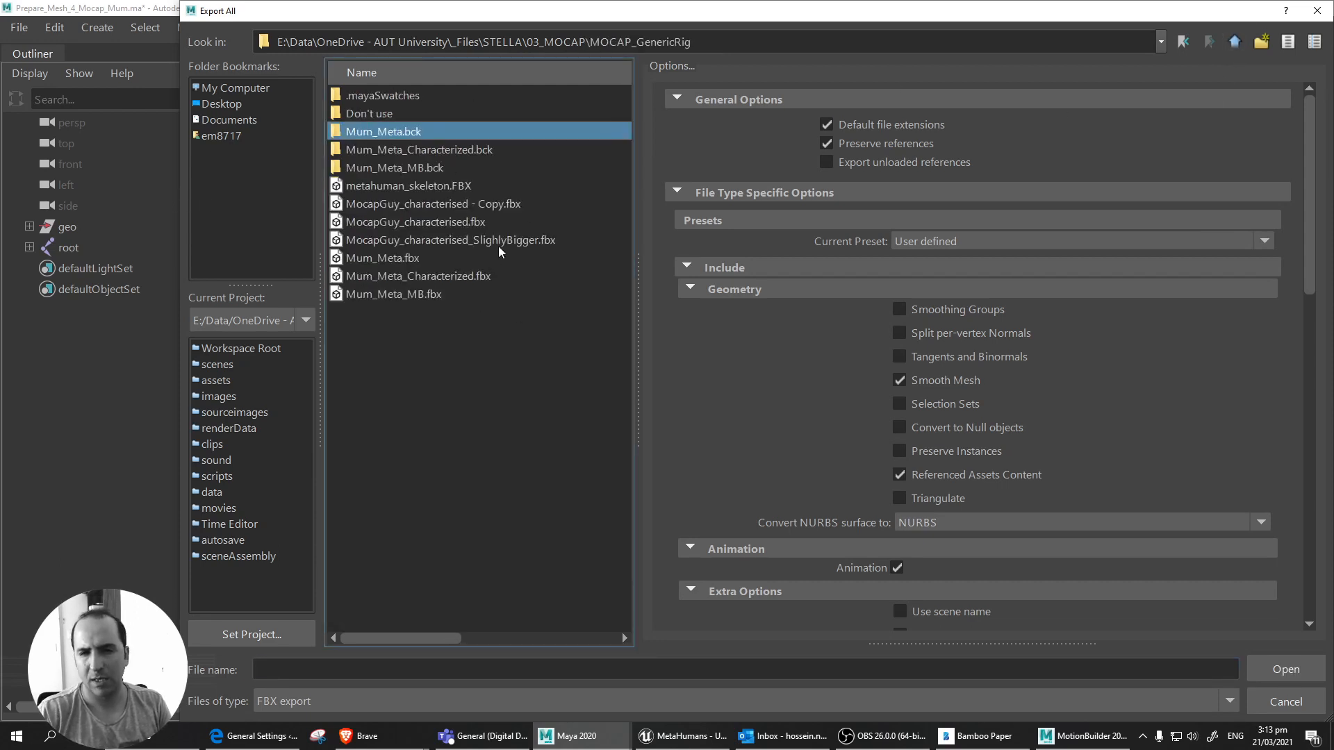
{"action": "left_click", "coordinate": [400, 263]}
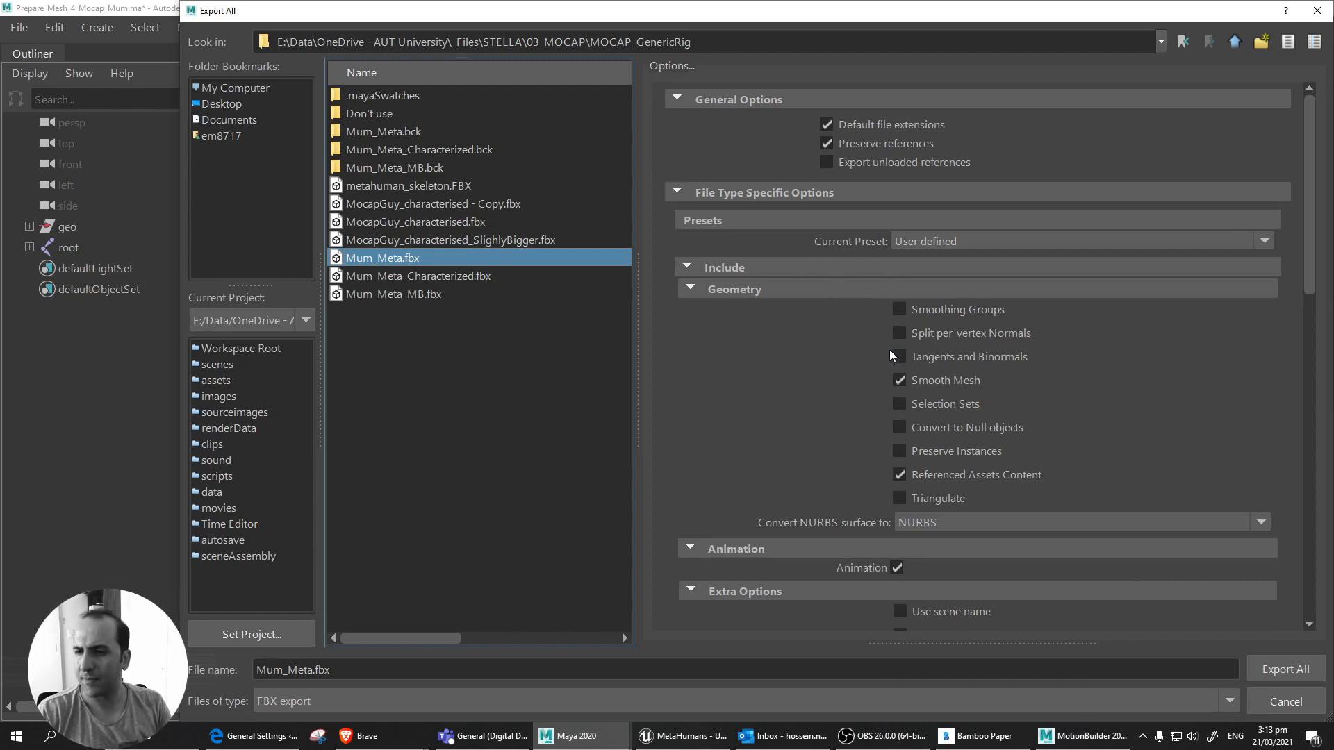
Exclude animation from the FBX export and expand the Cameras, Lights, Audio and Embed Media options.
{"action": "scroll", "coordinate": [784, 392], "scroll_direction": "down", "scroll_amount": 3}
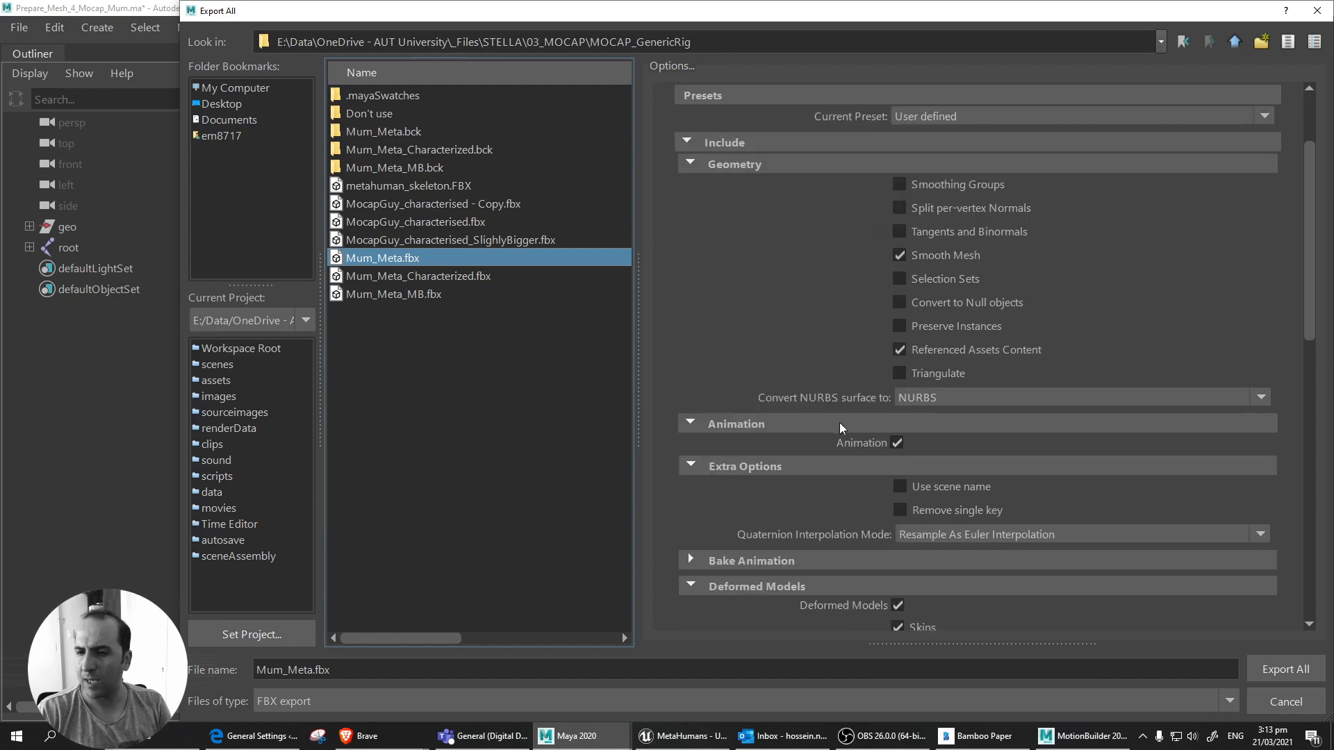
{"action": "left_click", "coordinate": [896, 443]}
{"action": "scroll", "coordinate": [886, 433], "scroll_direction": "down", "scroll_amount": 6}
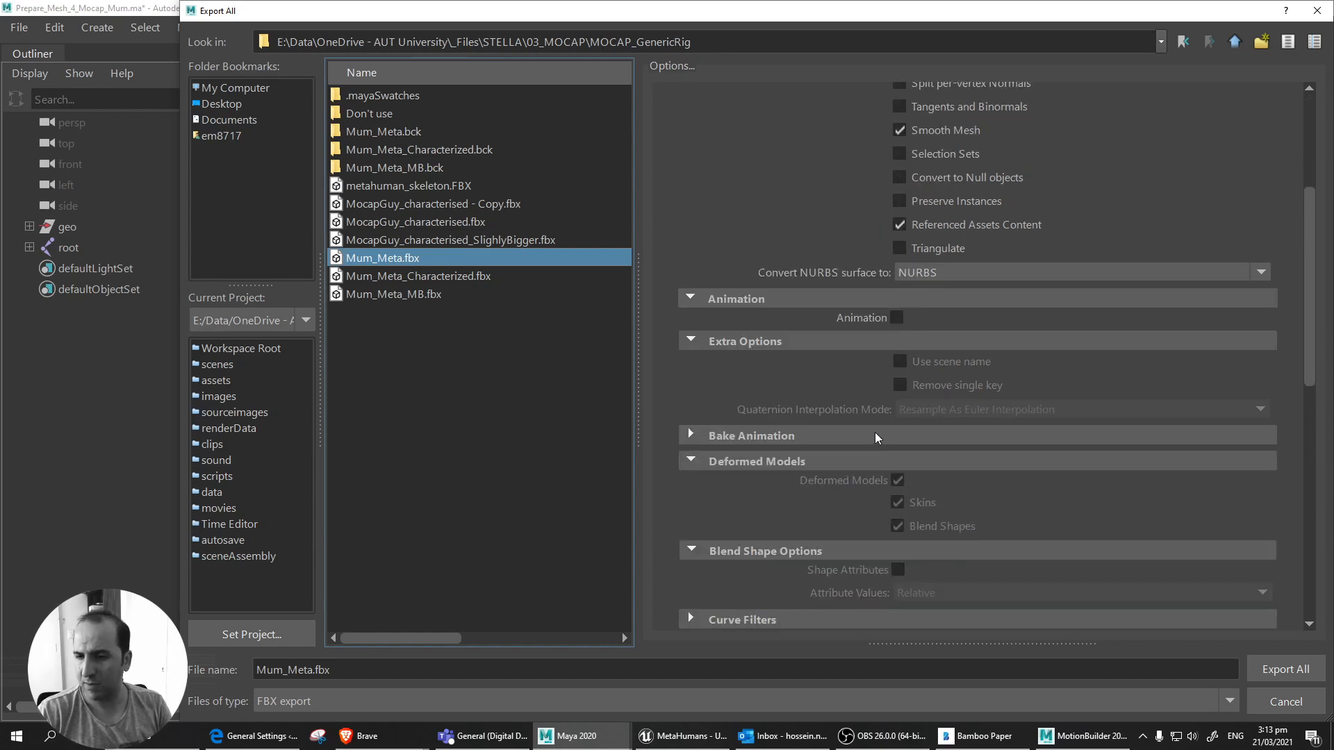
{"action": "scroll", "coordinate": [874, 431], "scroll_direction": "down", "scroll_amount": 6}
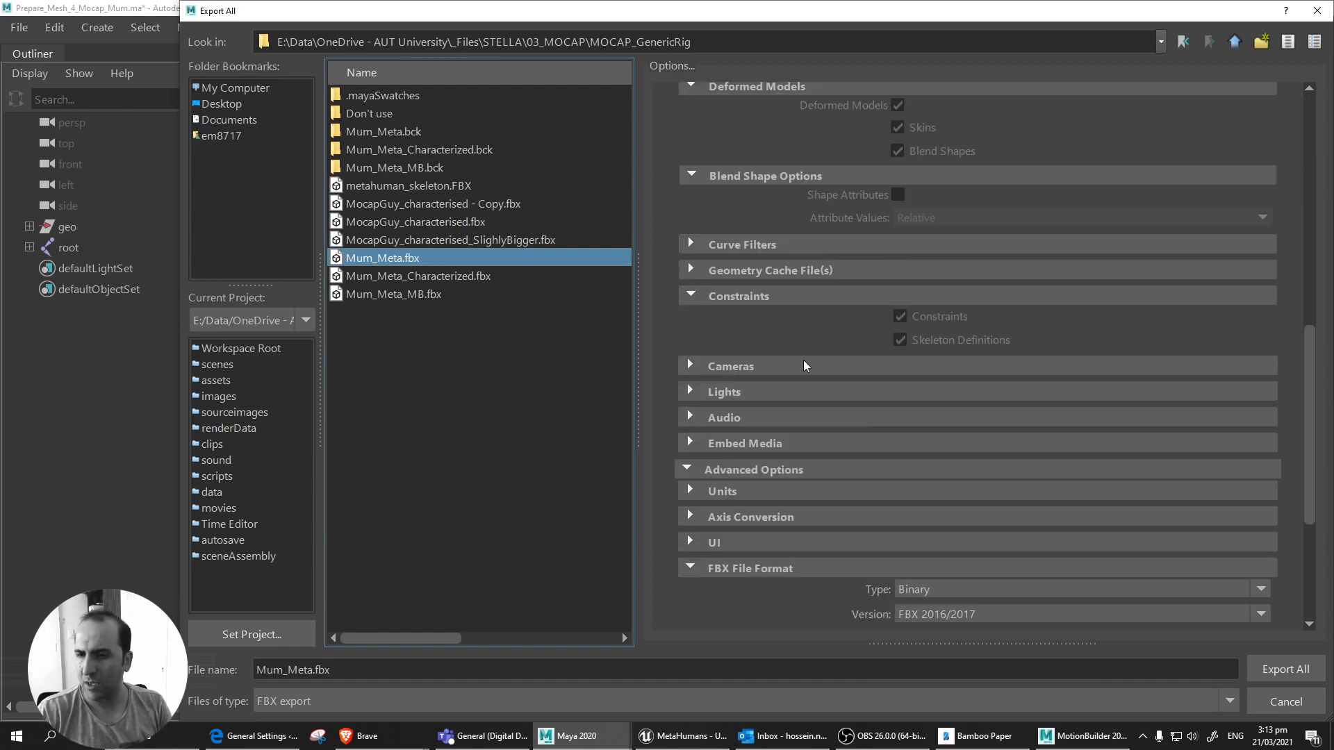
{"action": "left_click", "coordinate": [804, 366]}
{"action": "left_click", "coordinate": [916, 412]}
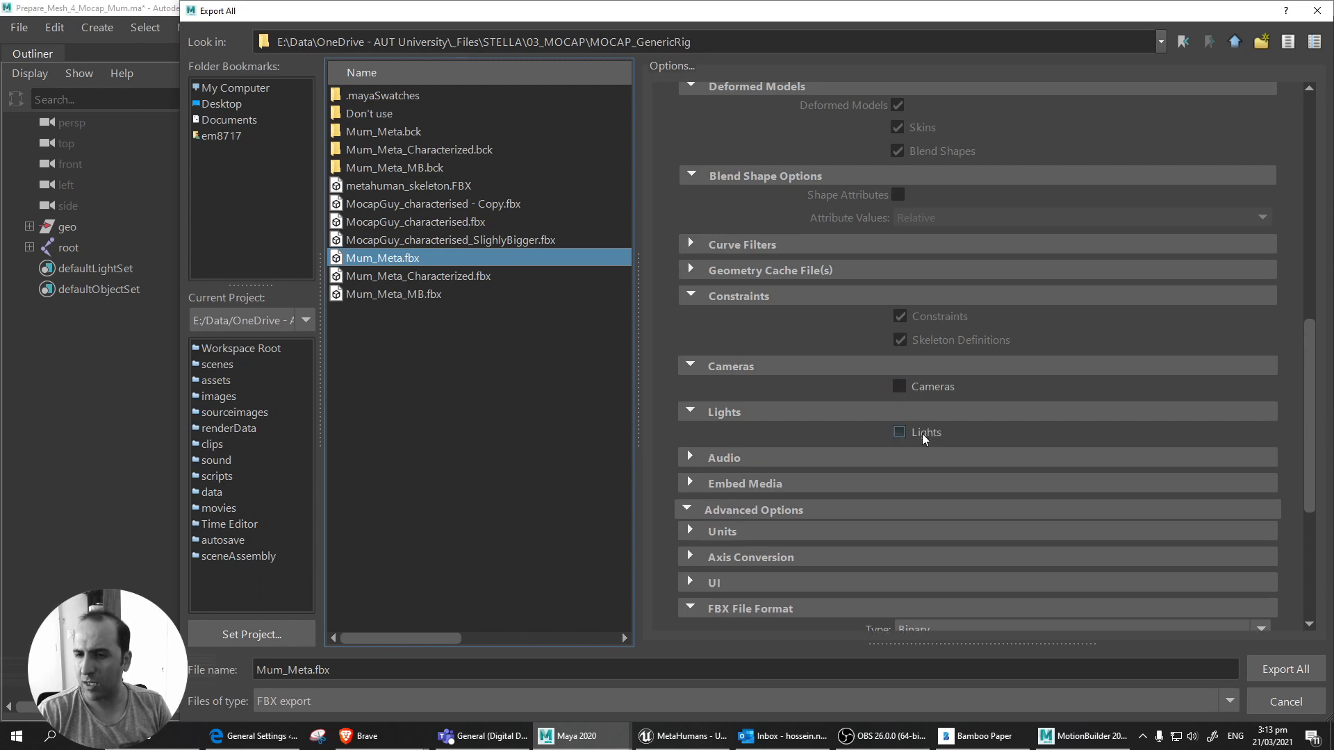
{"action": "left_click", "coordinate": [893, 460]}
{"action": "left_click", "coordinate": [902, 501]}
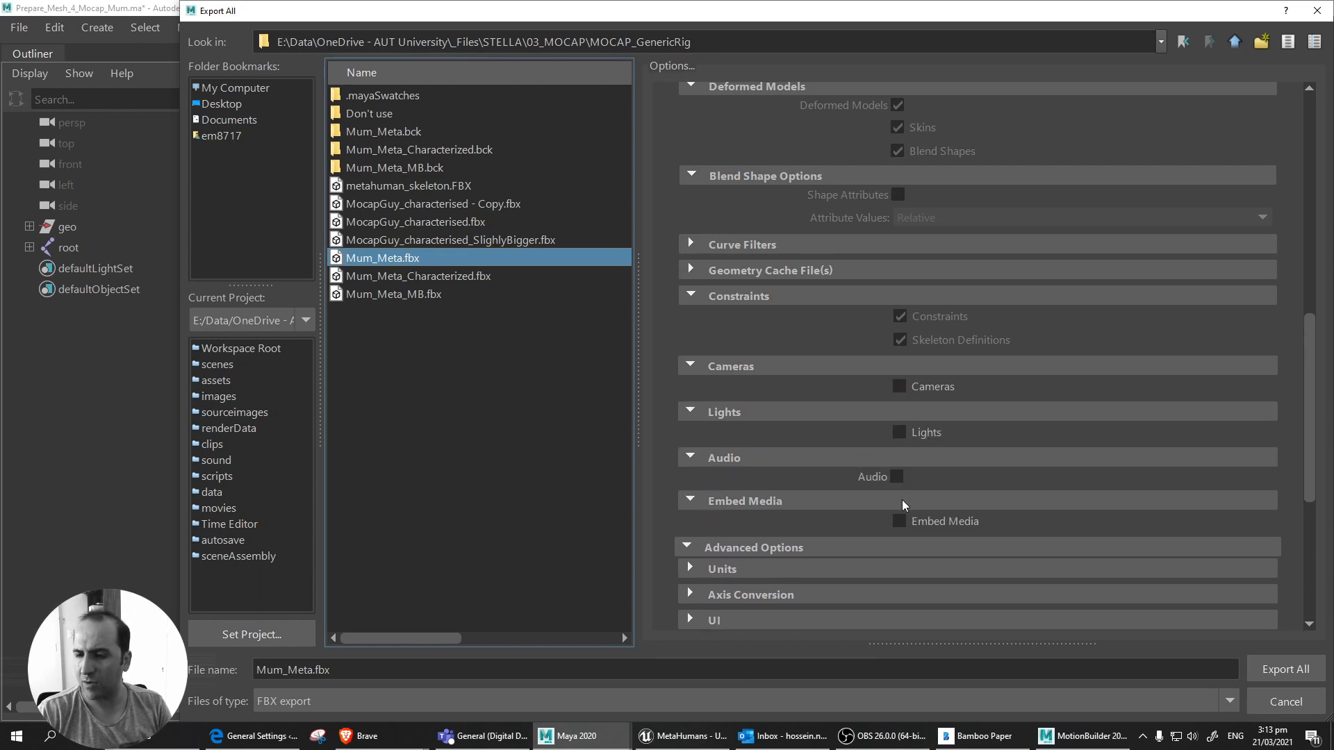
Review the remaining FBX export options and choose FBX 2016/2017 as the file version.
{"action": "scroll", "coordinate": [932, 515], "scroll_direction": "down", "scroll_amount": 4}
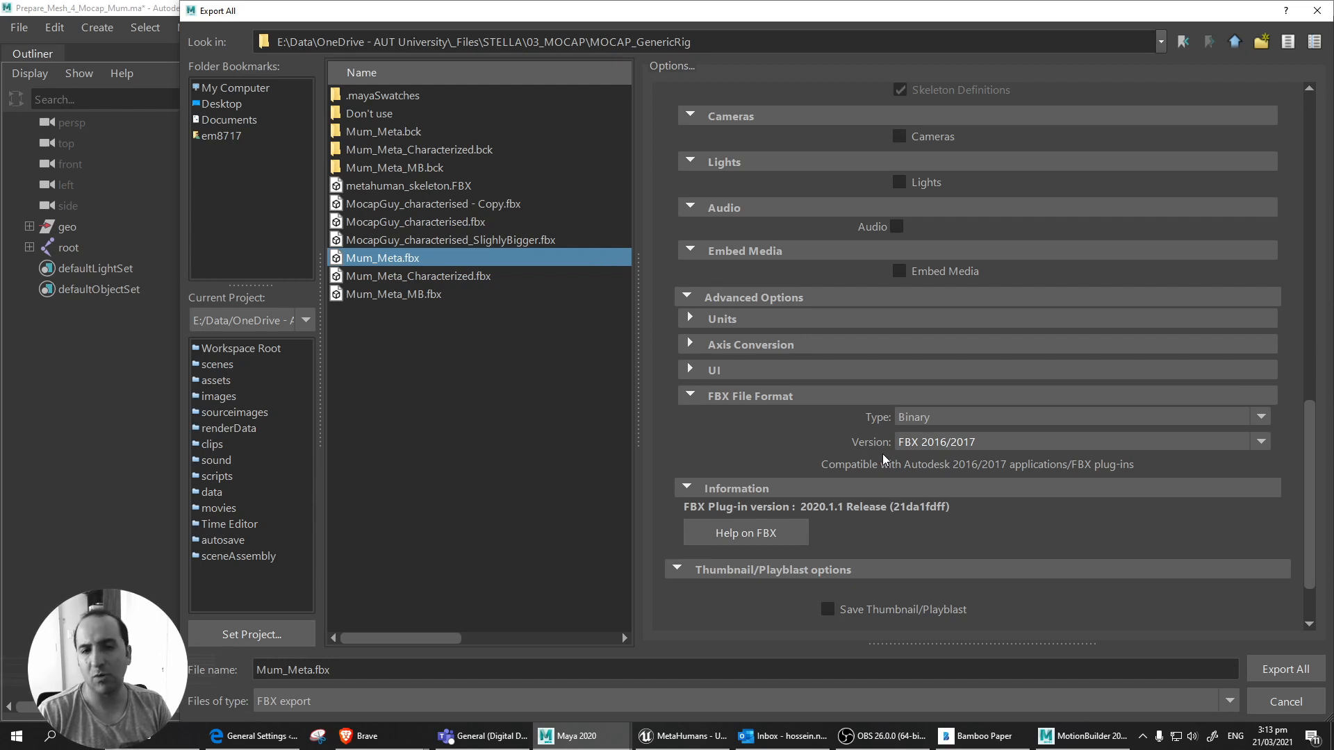
{"action": "scroll", "coordinate": [862, 448], "scroll_direction": "down", "scroll_amount": 2}
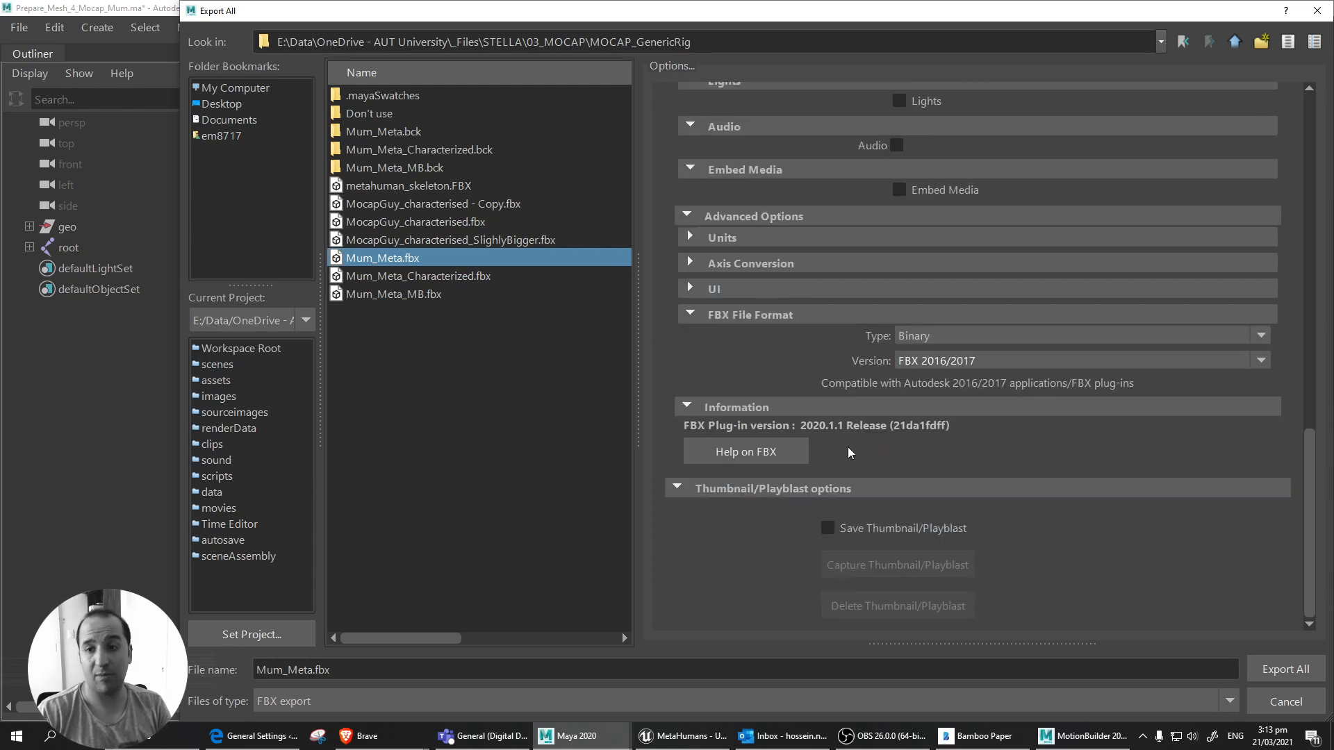
{"action": "scroll", "coordinate": [834, 442], "scroll_direction": "up", "scroll_amount": 3}
{"action": "scroll", "coordinate": [918, 438], "scroll_direction": "up", "scroll_amount": 1}
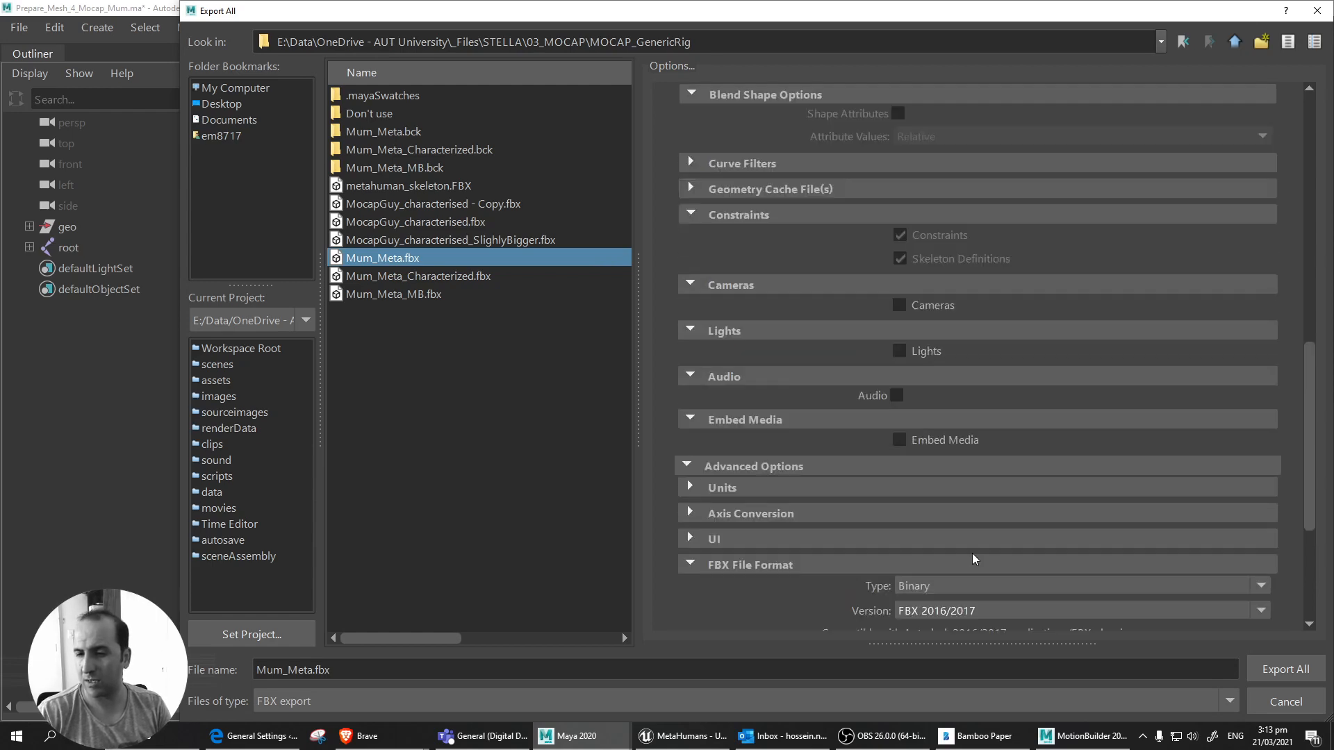
{"action": "scroll", "coordinate": [977, 556], "scroll_direction": "down", "scroll_amount": 1}
{"action": "left_click", "coordinate": [979, 528]}
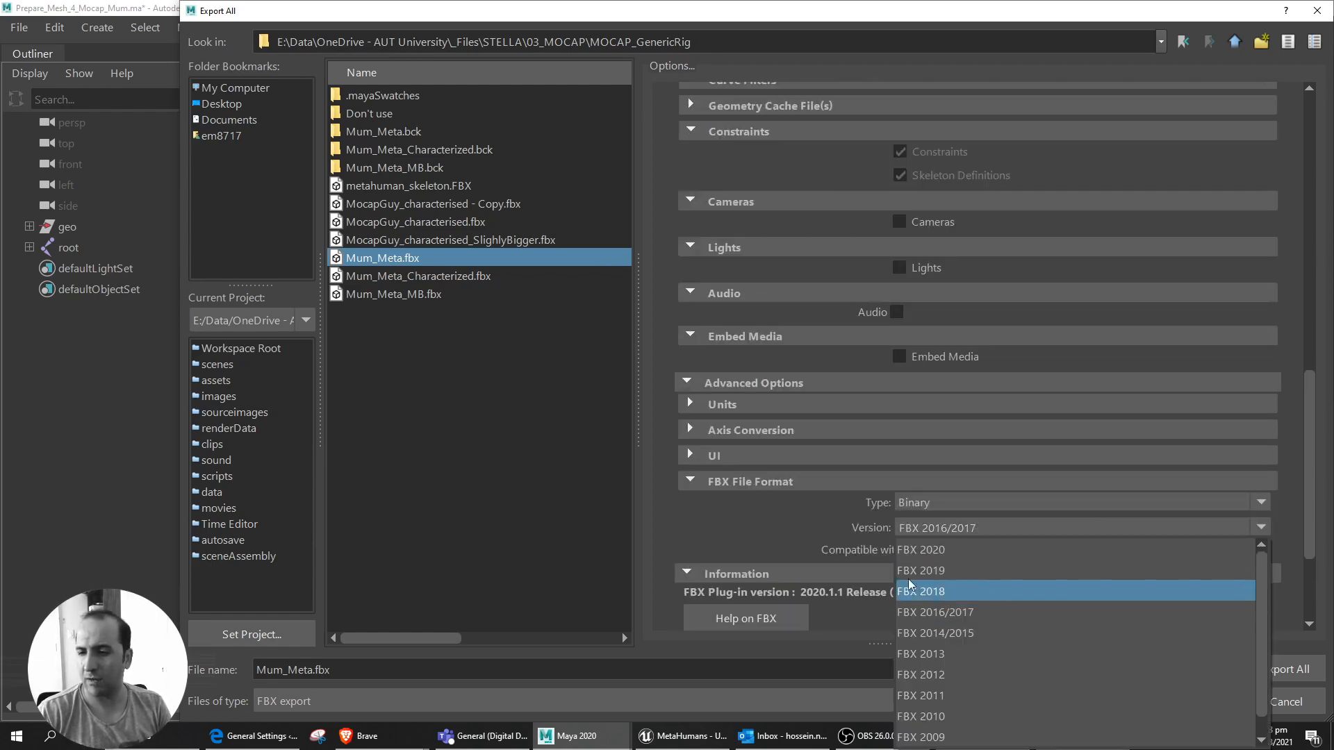
{"action": "left_click", "coordinate": [906, 613]}
Recheck the geometry and animation options and export the whole scene, replacing the existing Mum_Meta.fbx.
{"action": "scroll", "coordinate": [799, 517], "scroll_direction": "up", "scroll_amount": 4}
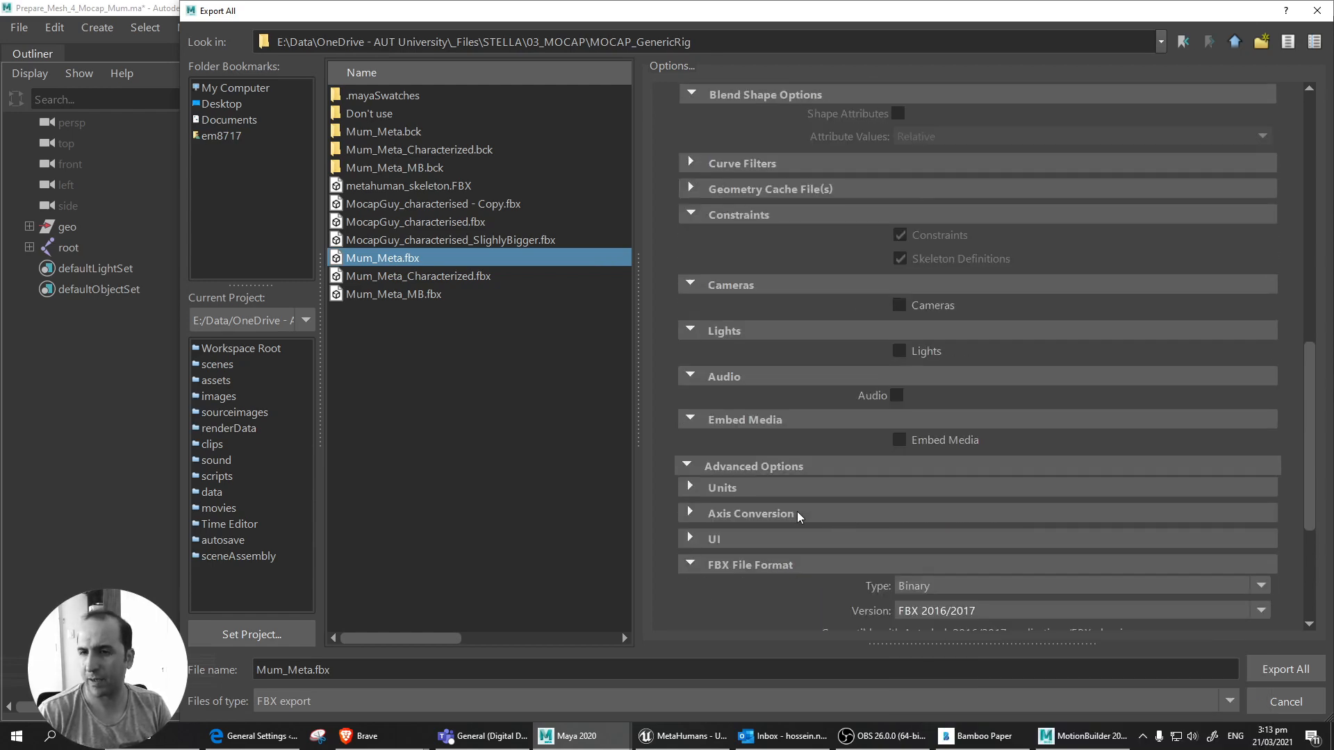
{"action": "scroll", "coordinate": [808, 455], "scroll_direction": "up", "scroll_amount": 4}
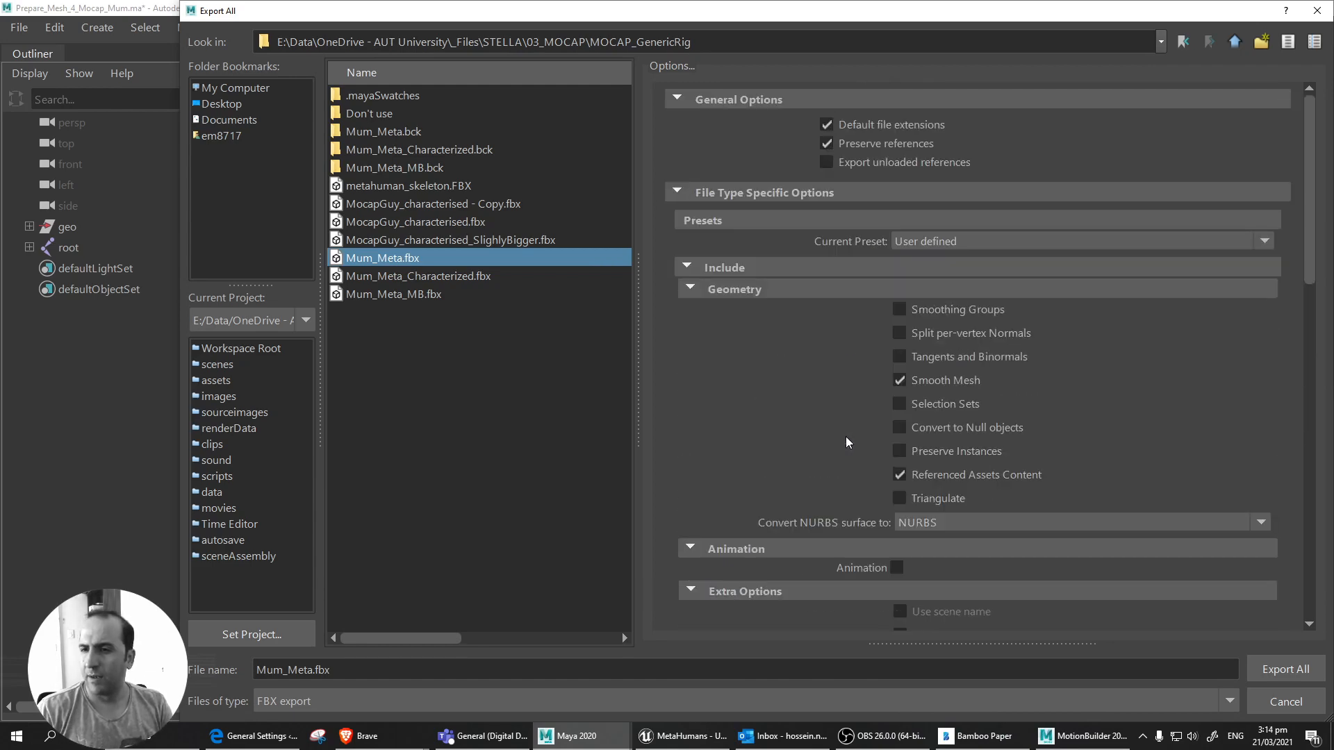
{"action": "scroll", "coordinate": [862, 445], "scroll_direction": "down", "scroll_amount": 6}
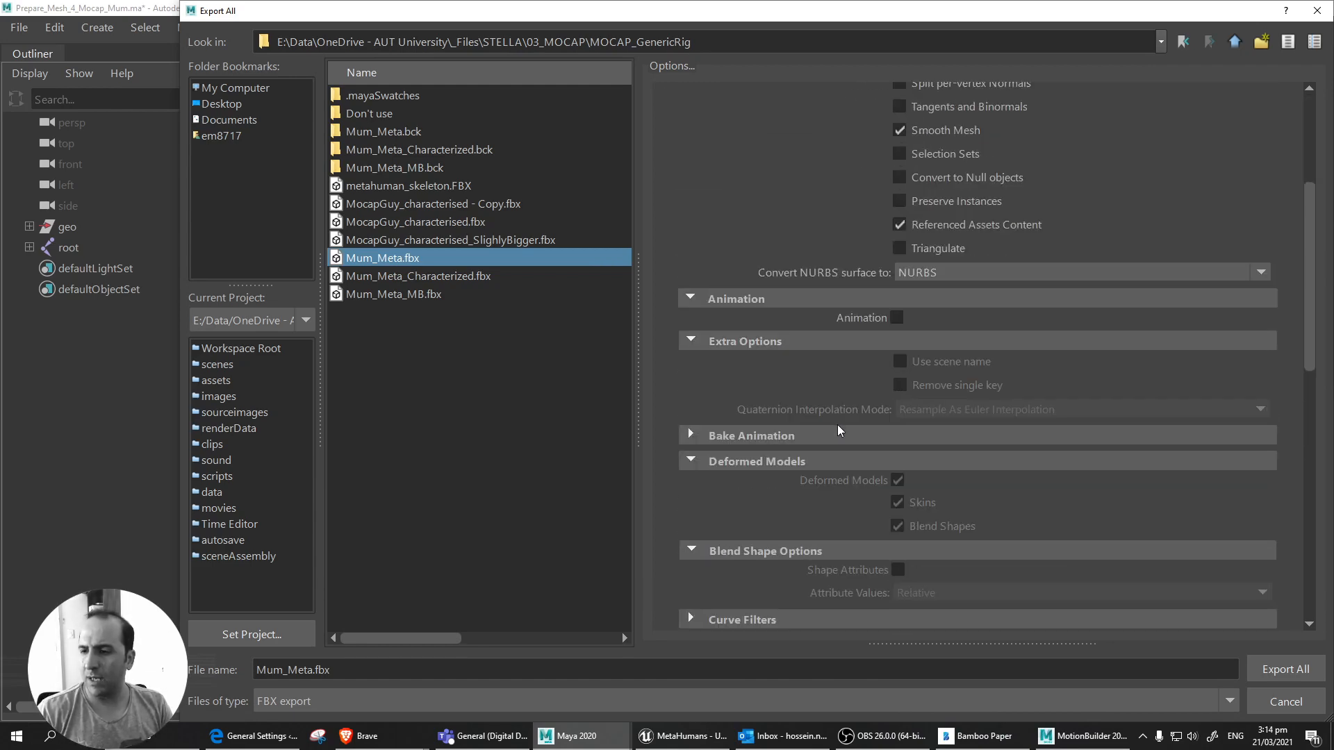
{"action": "left_click", "coordinate": [1266, 675]}
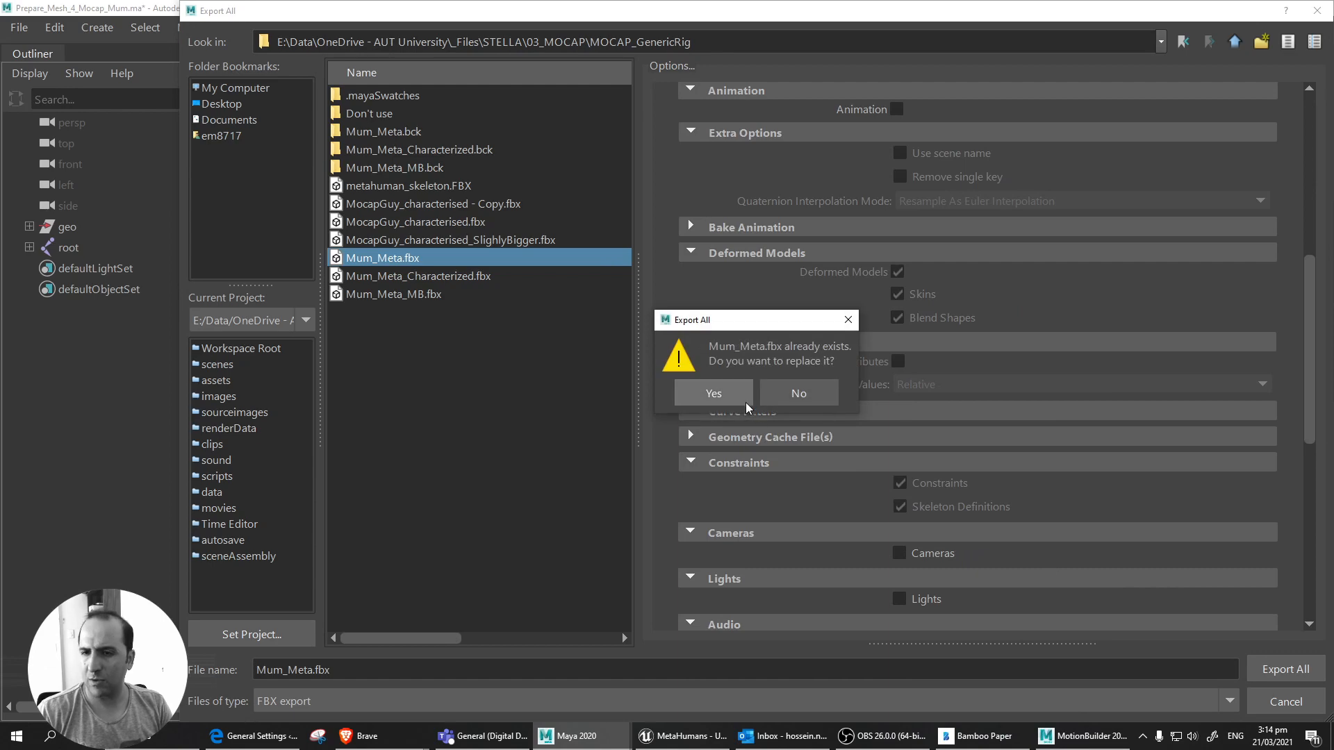
{"action": "left_click", "coordinate": [715, 396]}
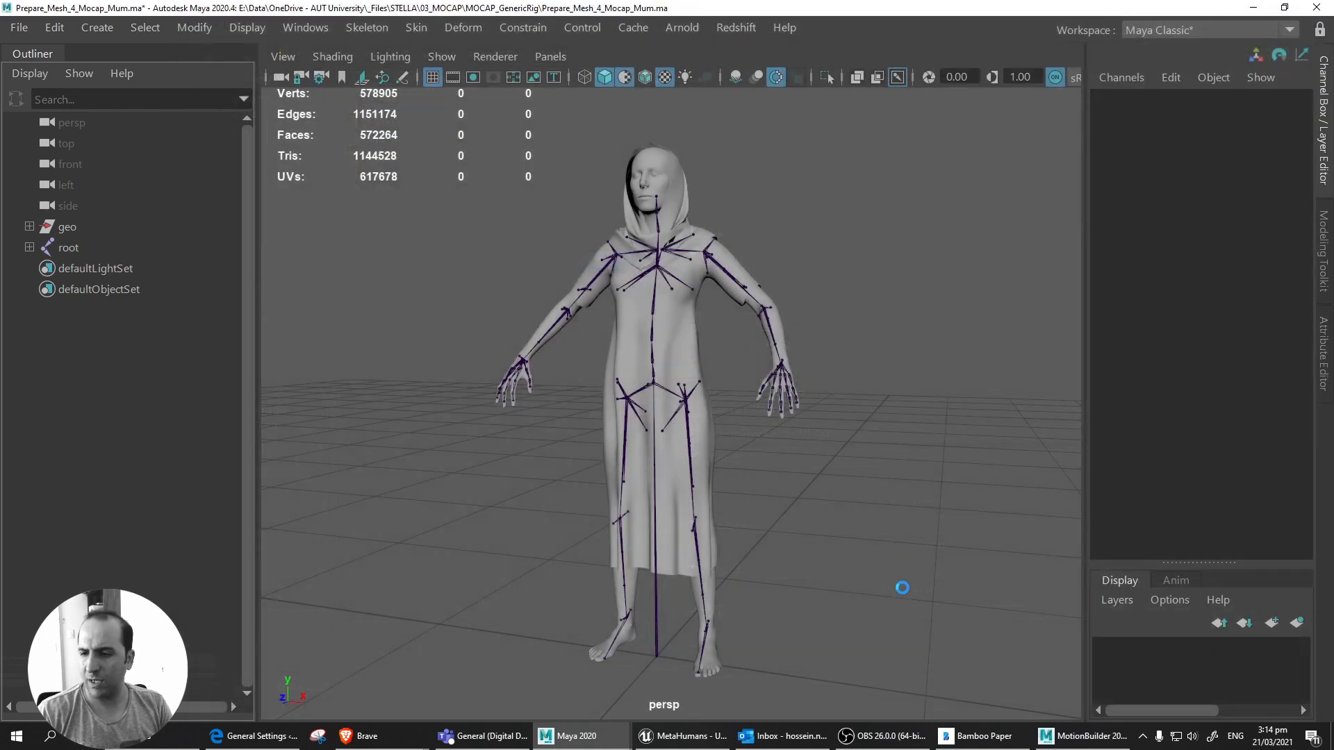
Switch to MotionBuilder and try to open Mum_Meta.fbx from the MOCAP_GenericRig folder, bringing up its open options.
{"action": "left_click", "coordinate": [1084, 735]}
{"action": "left_click", "coordinate": [14, 25]}
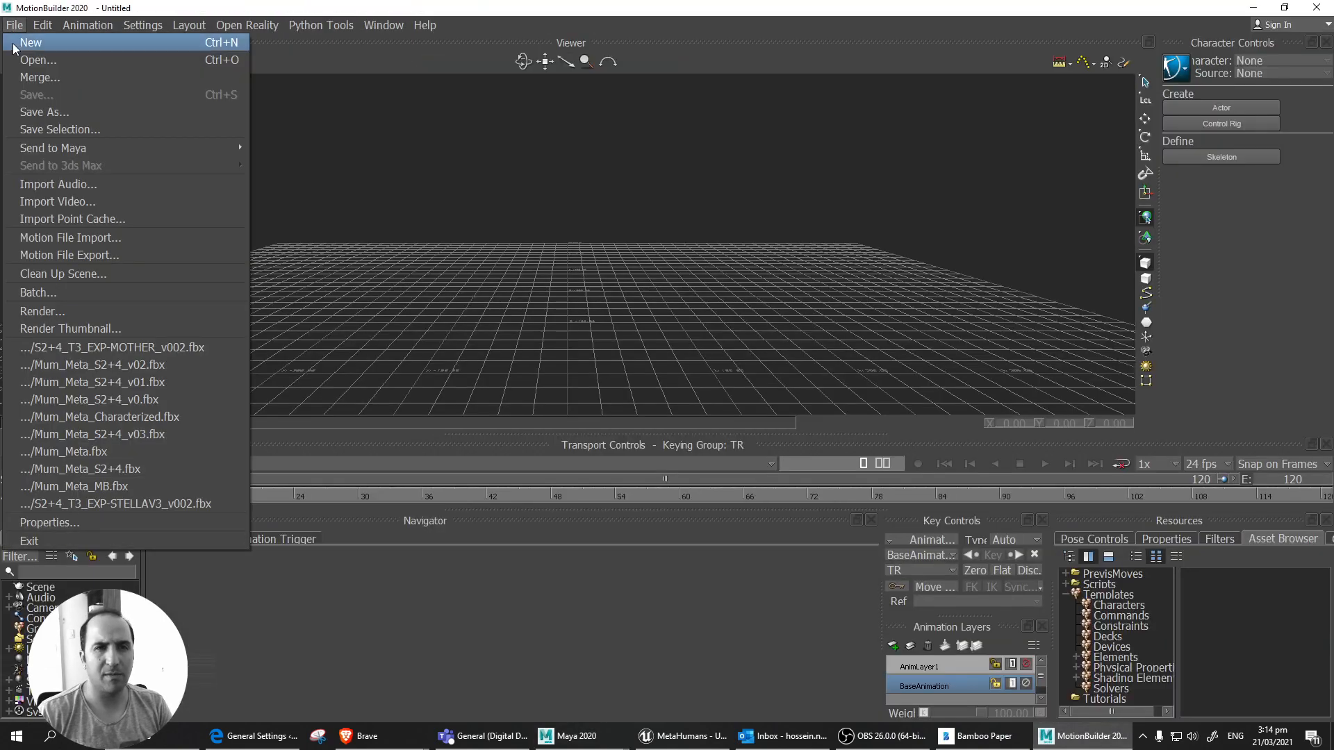
{"action": "left_click", "coordinate": [64, 59]}
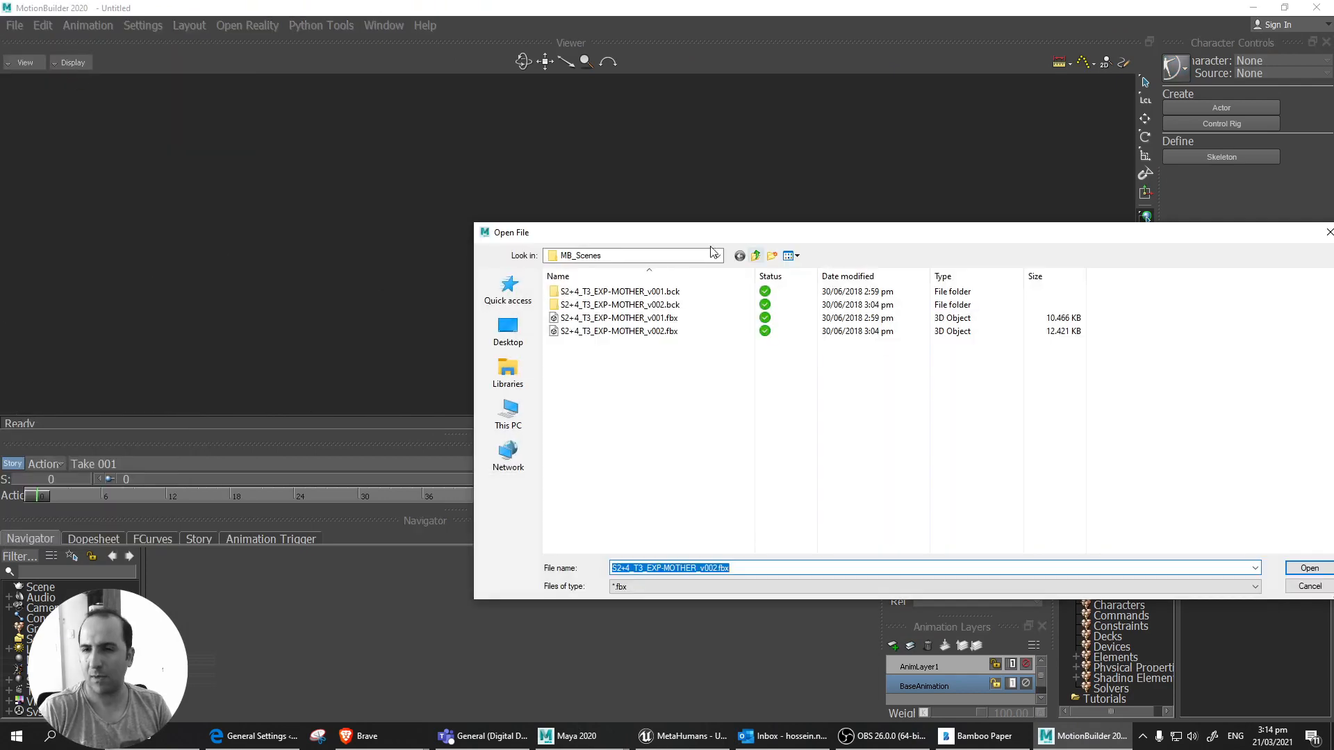
{"action": "left_click", "coordinate": [756, 255]}
{"action": "left_click_drag", "start_coordinate": [804, 236], "coordinate": [682, 233]}
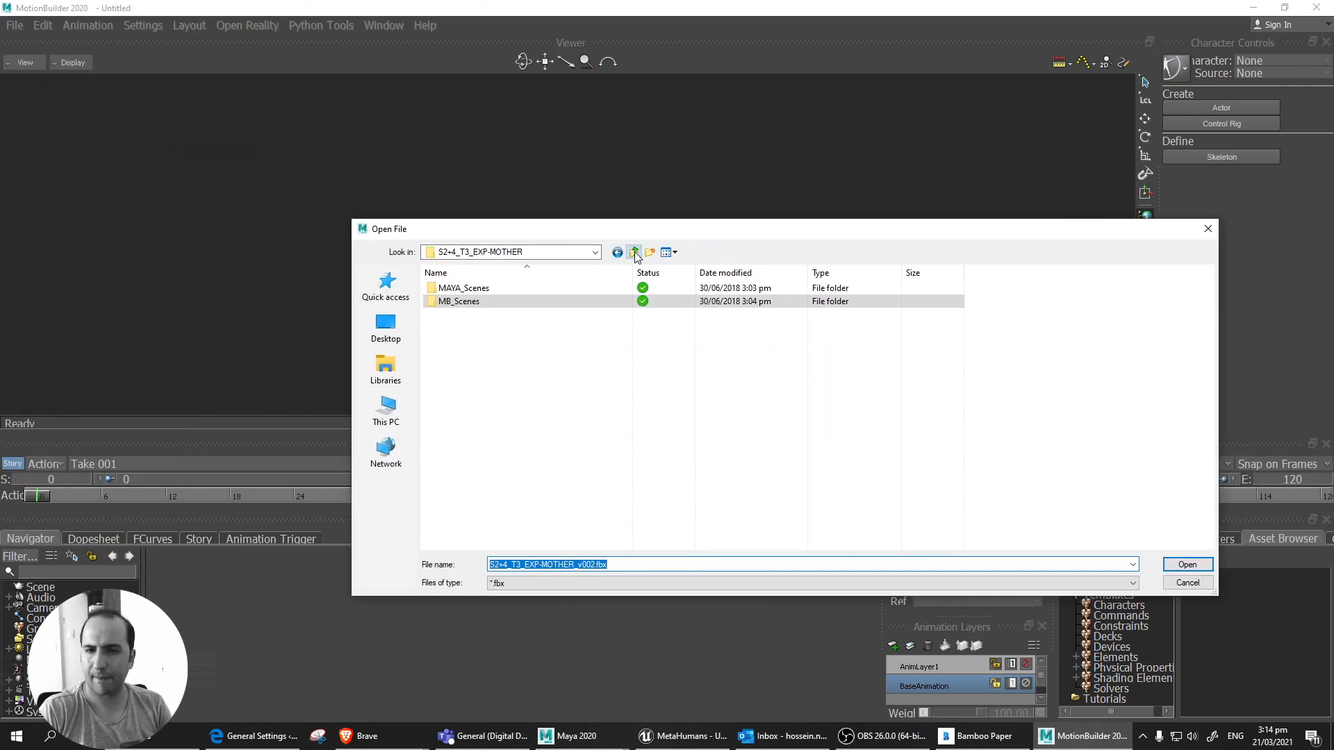
{"action": "left_click", "coordinate": [633, 253]}
{"action": "left_click", "coordinate": [632, 253]}
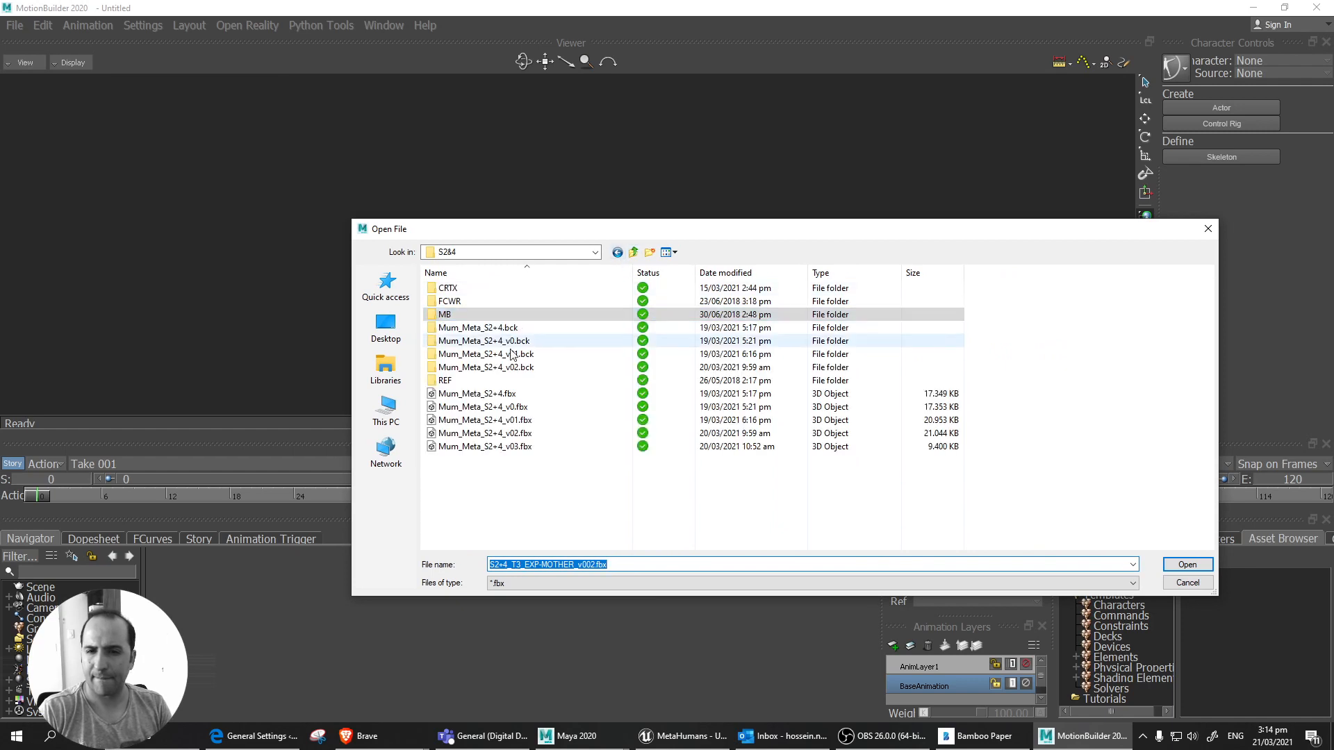
{"action": "left_click", "coordinate": [633, 253]}
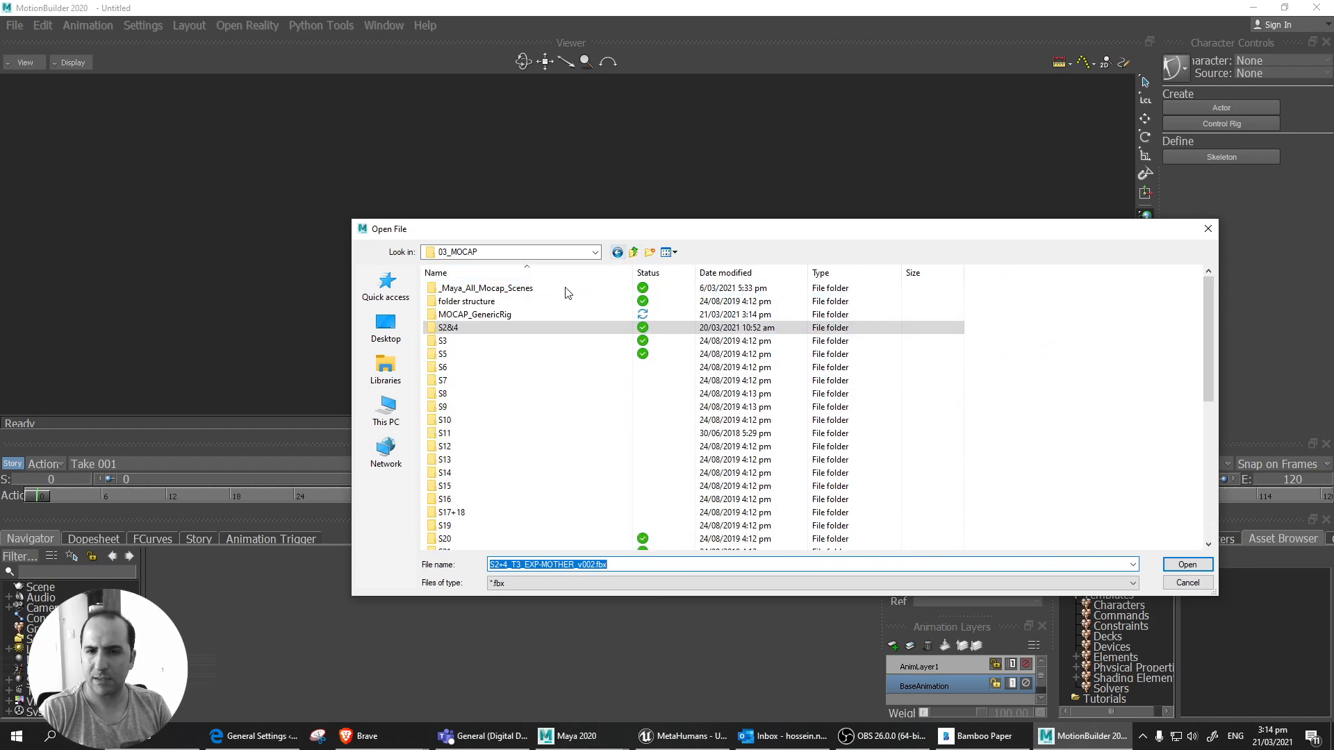
{"action": "double_click", "coordinate": [494, 314]}
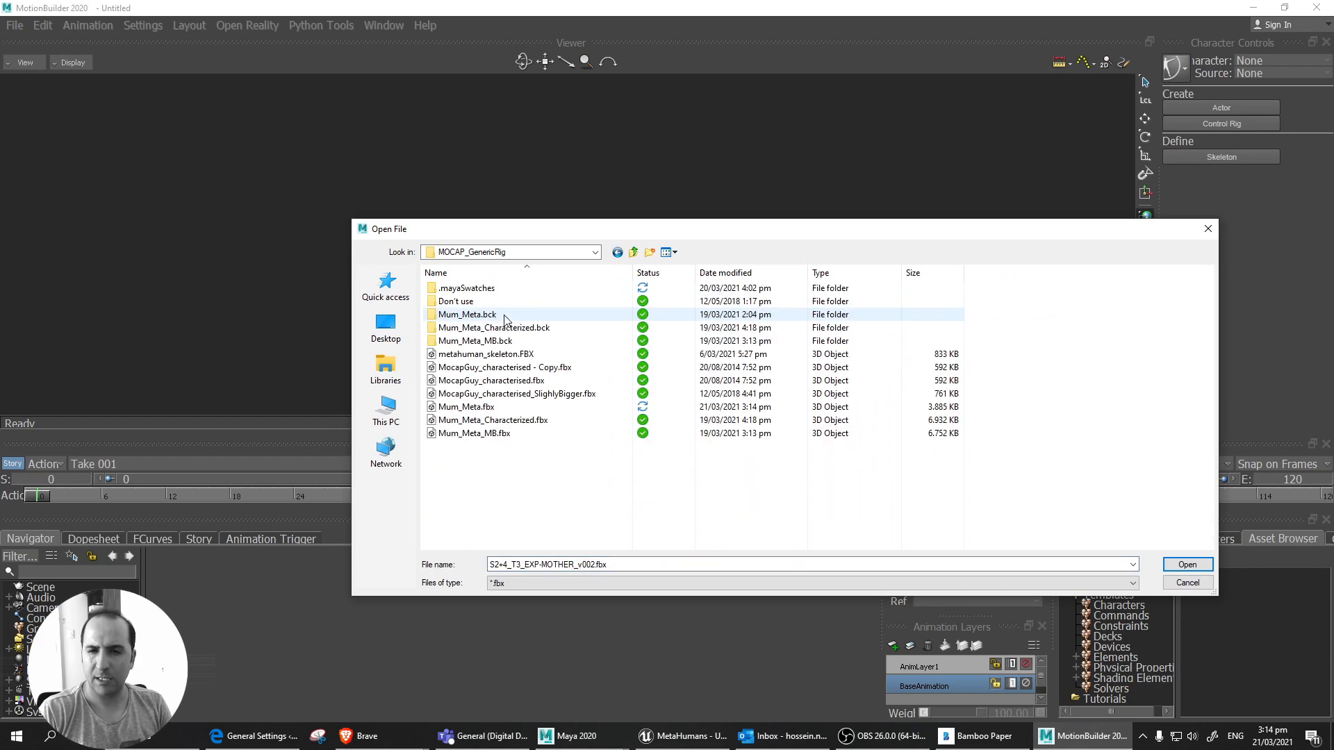
{"action": "double_click", "coordinate": [502, 407]}
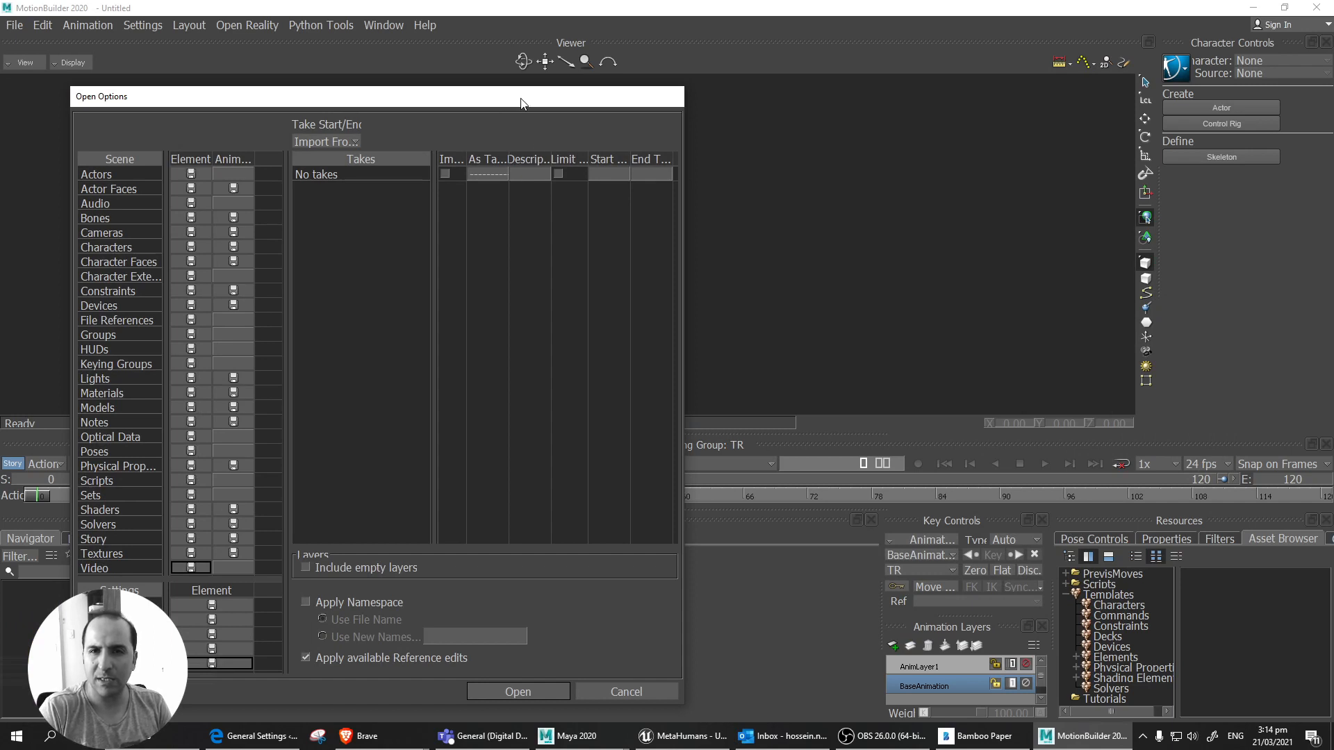
{"action": "left_click_drag", "start_coordinate": [520, 100], "coordinate": [561, 95]}
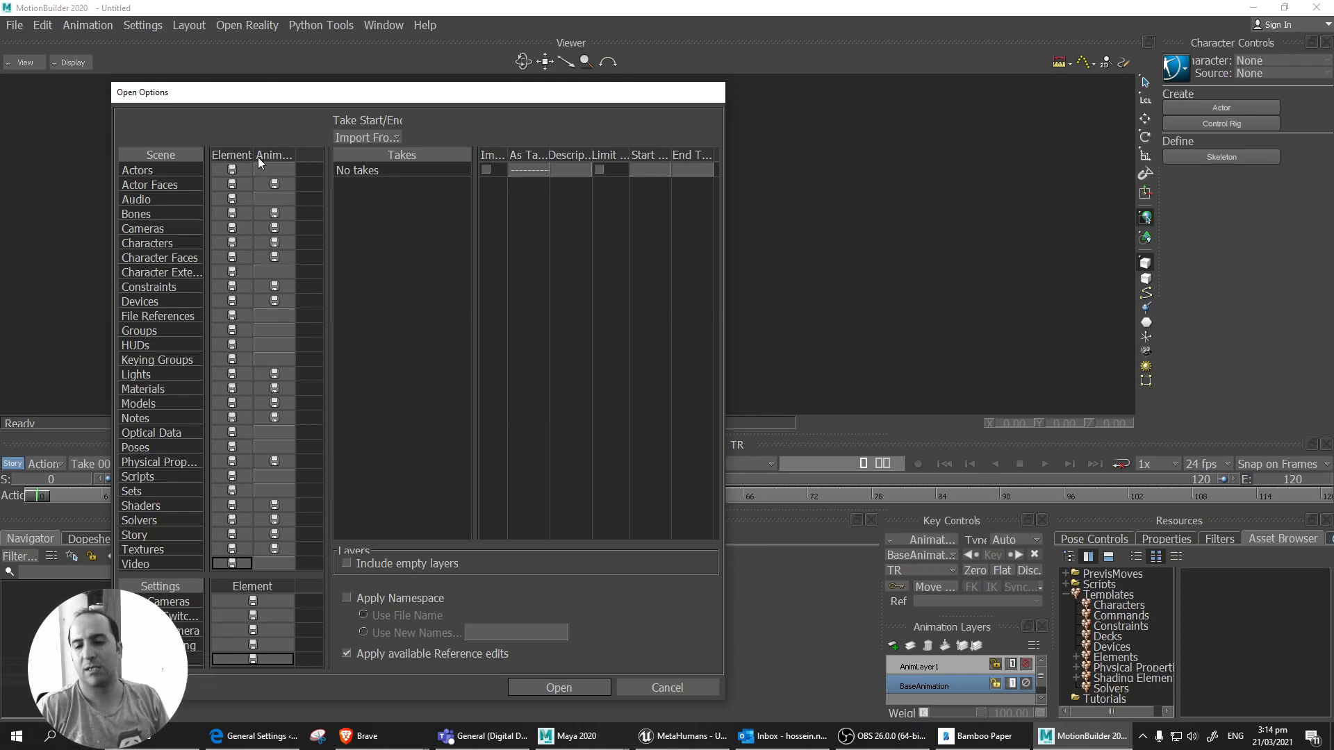
Select the skeleton's root joint in Maya and cancel opening Mum_Meta.fbx in MotionBuilder.
{"action": "mouse_move", "coordinate": [567, 735]}
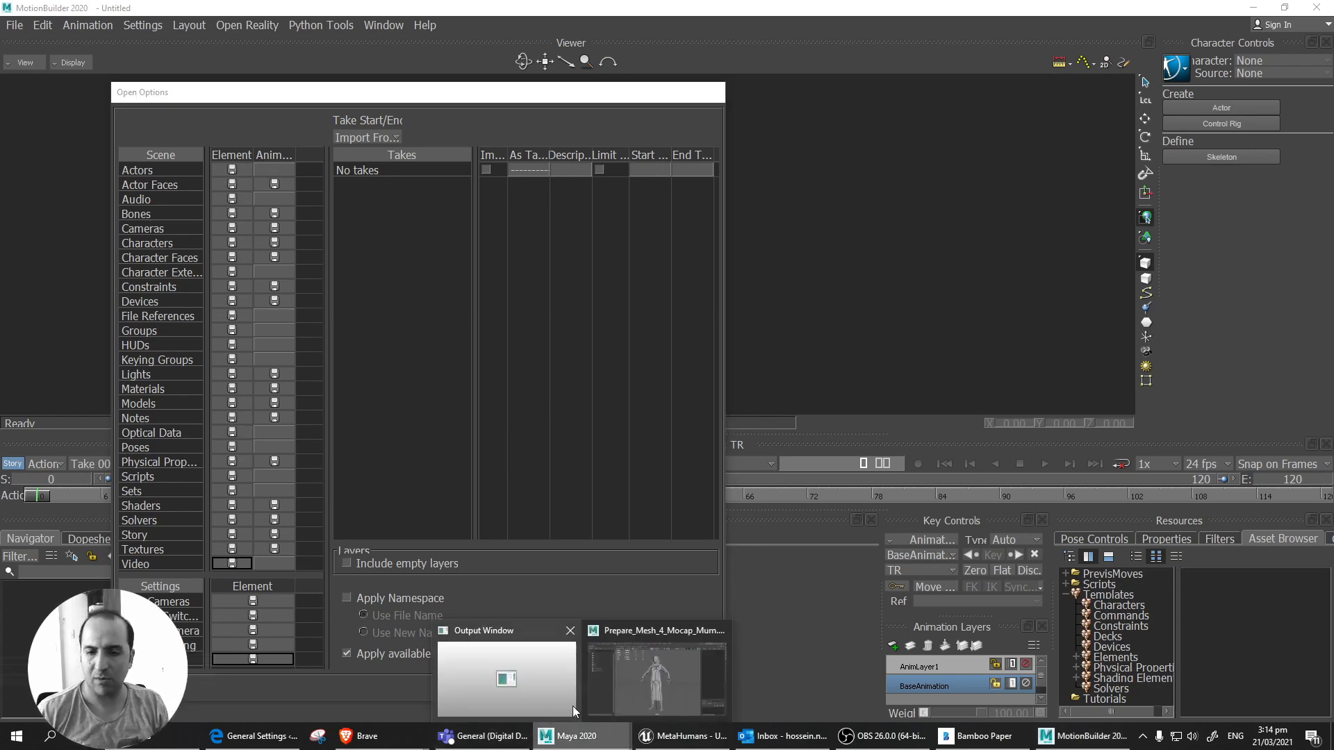
{"action": "left_click", "coordinate": [507, 633]}
{"action": "left_click_drag", "start_coordinate": [417, 336], "coordinate": [717, 387], "text": "alt"}
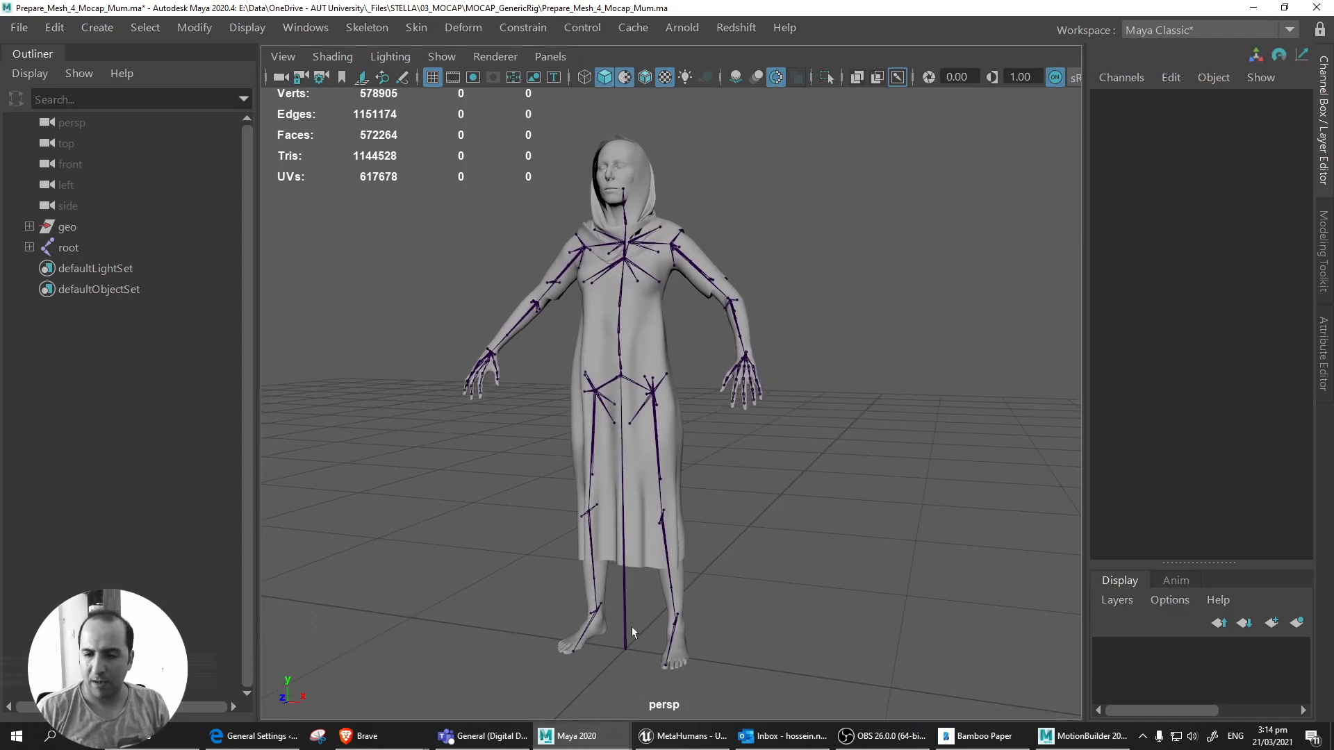
{"action": "left_click", "coordinate": [628, 645]}
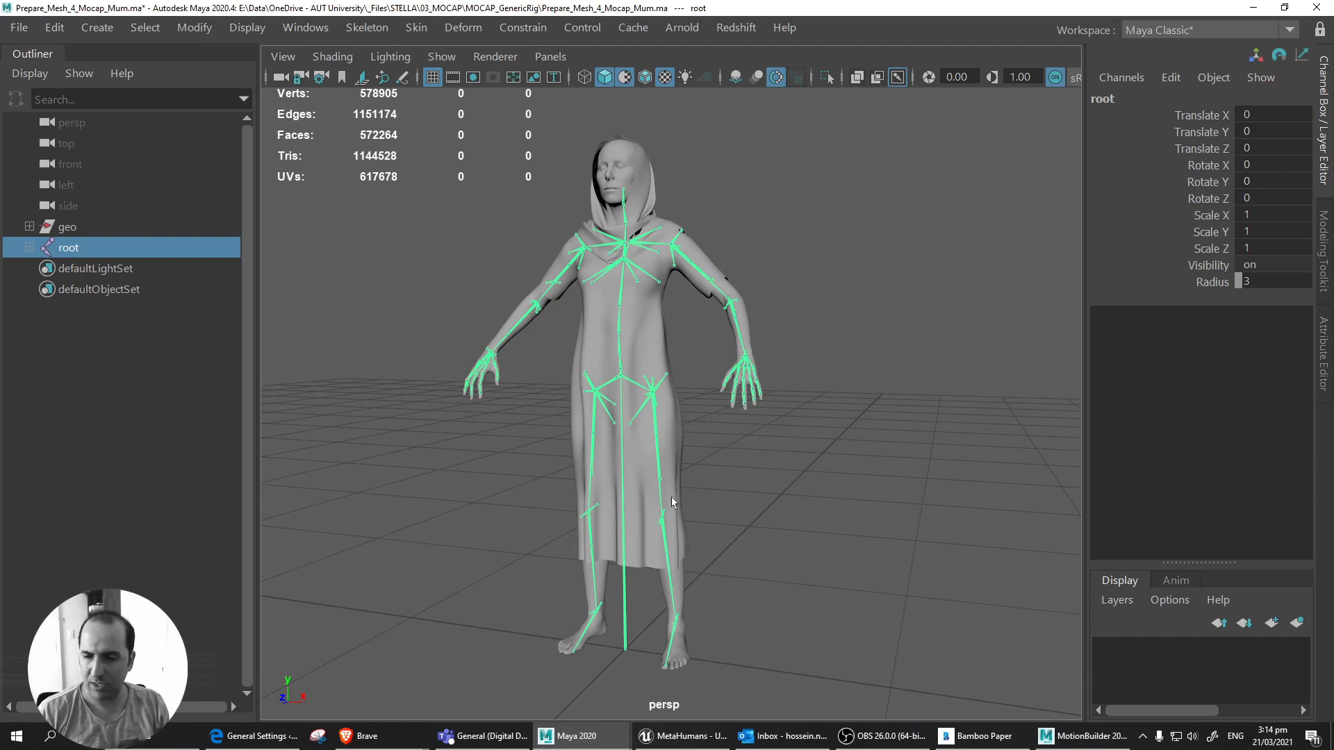
{"action": "left_click", "coordinate": [1074, 735]}
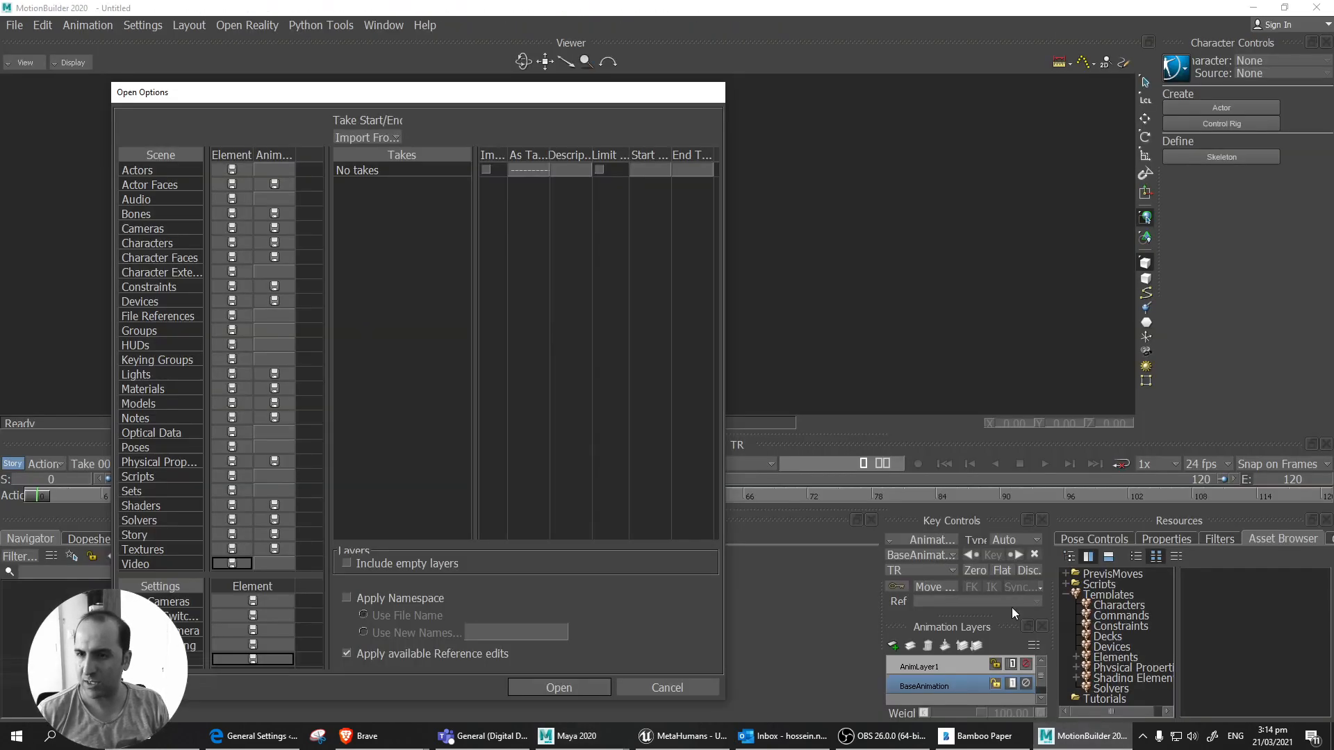
{"action": "left_click", "coordinate": [667, 688]}
Switch to Maya, test whether the mesh follows the skeleton by moving the pelvis joint sideways, and undo the move.
{"action": "key", "text": "alt+Tab"}
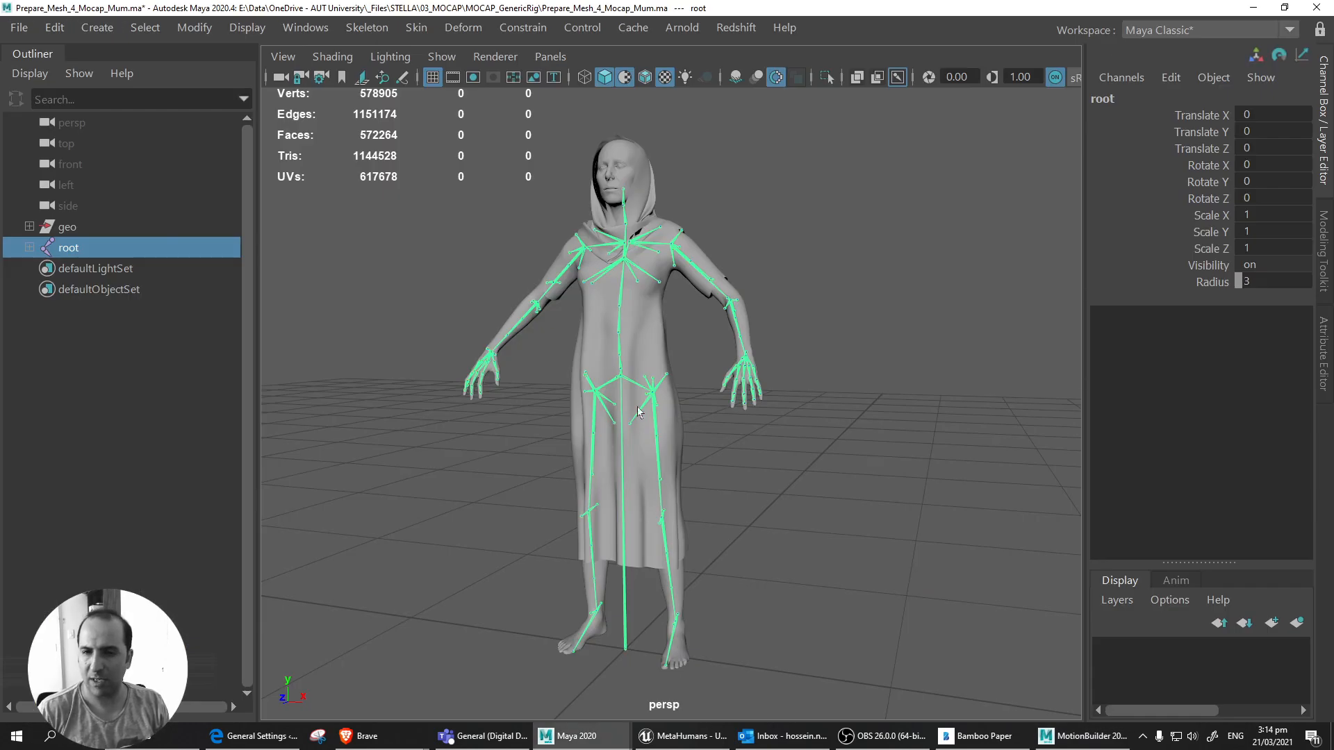
{"action": "left_click", "coordinate": [673, 397]}
{"action": "left_click", "coordinate": [623, 380]}
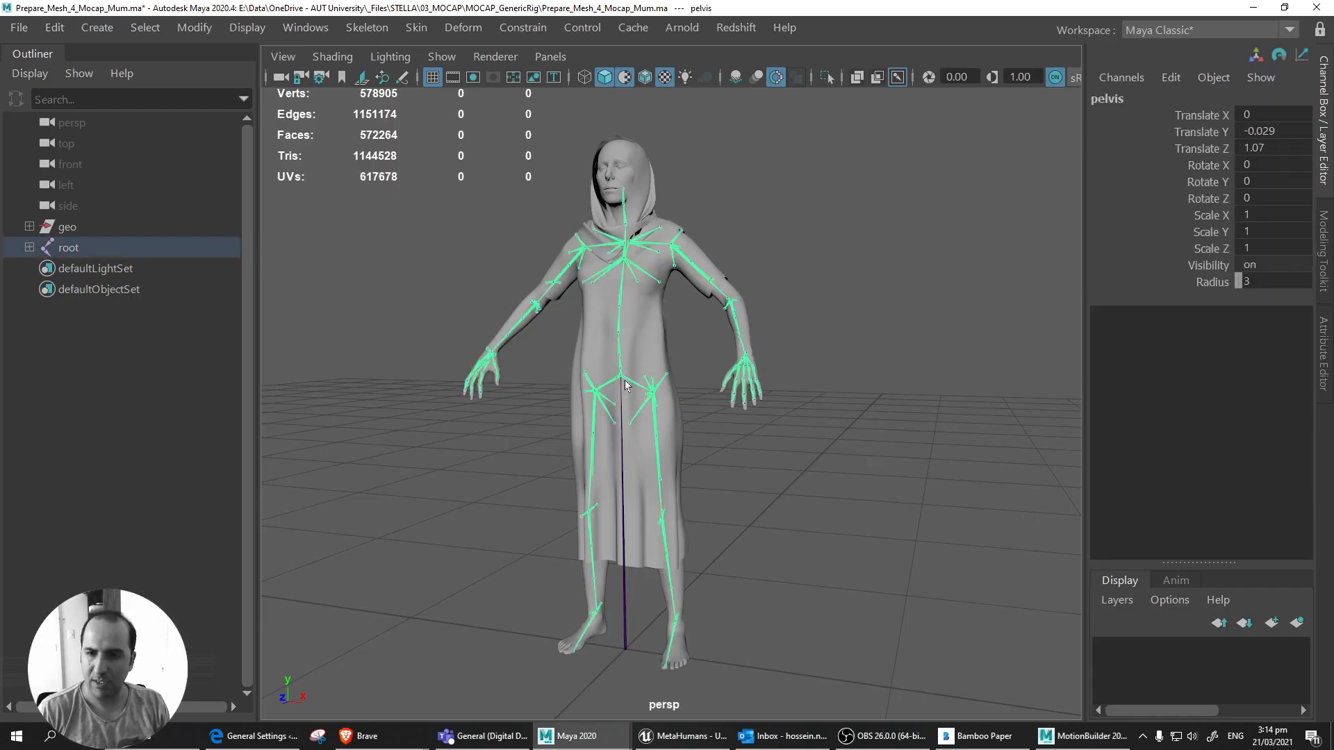
{"action": "key", "text": "w"}
{"action": "left_click_drag", "start_coordinate": [623, 380], "coordinate": [899, 357]}
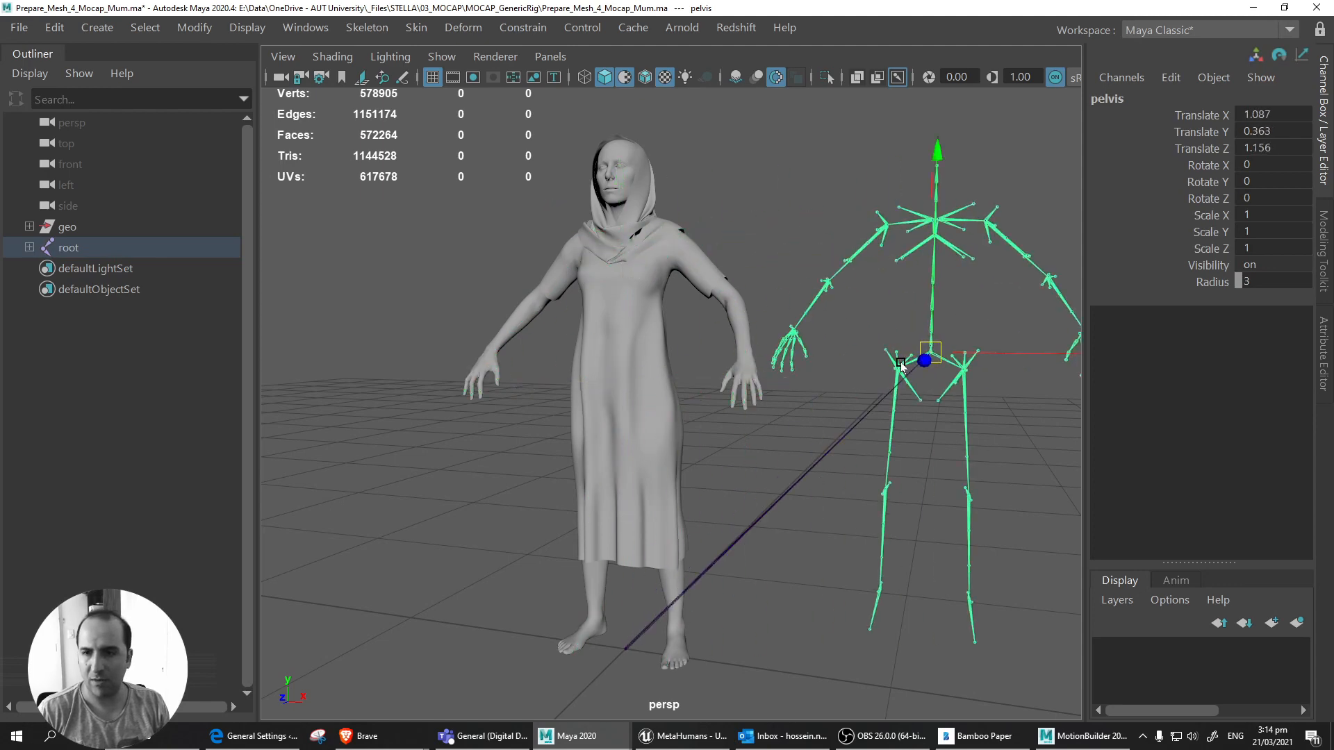
{"action": "key", "text": "ctrl+z"}
{"action": "key", "text": "ctrl+z"}
Select the root joint together with the geo group and open the Bind Skin options for them.
{"action": "scroll", "coordinate": [609, 431], "scroll_direction": "up", "scroll_amount": 2}
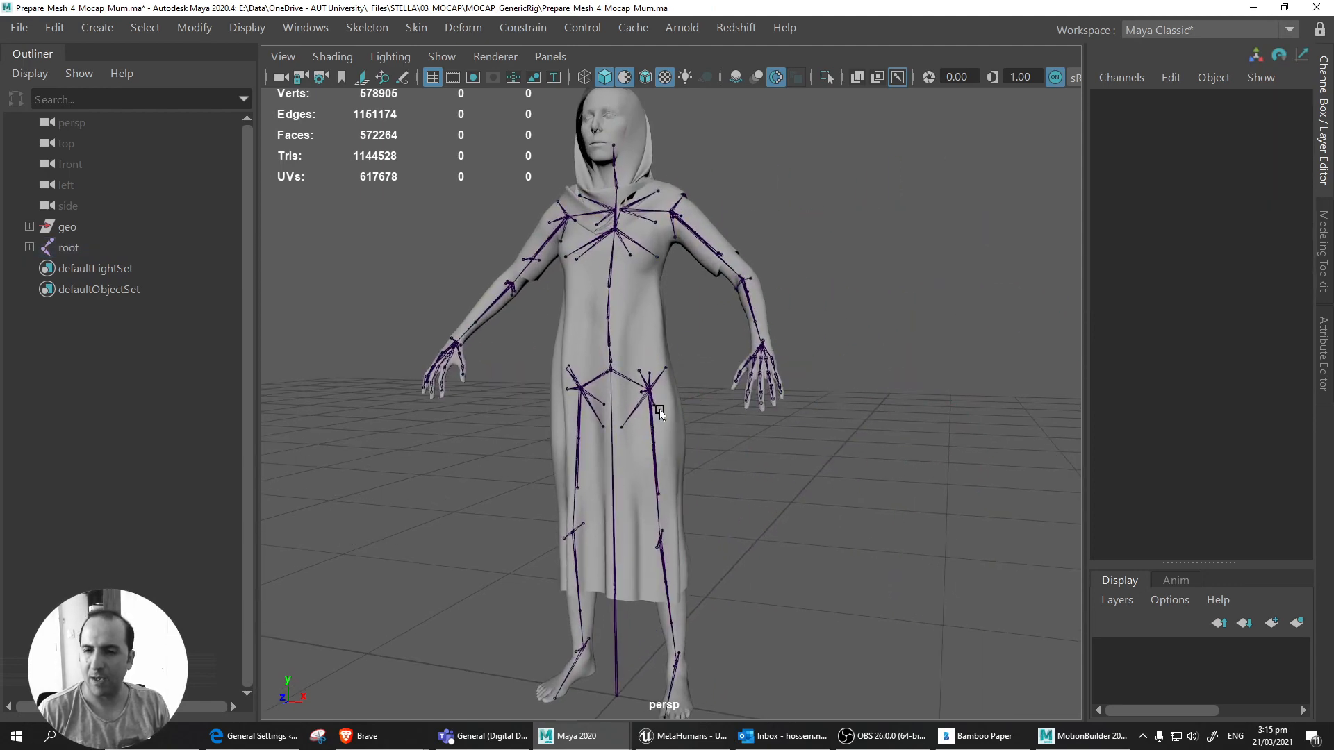
{"action": "left_click", "coordinate": [606, 377]}
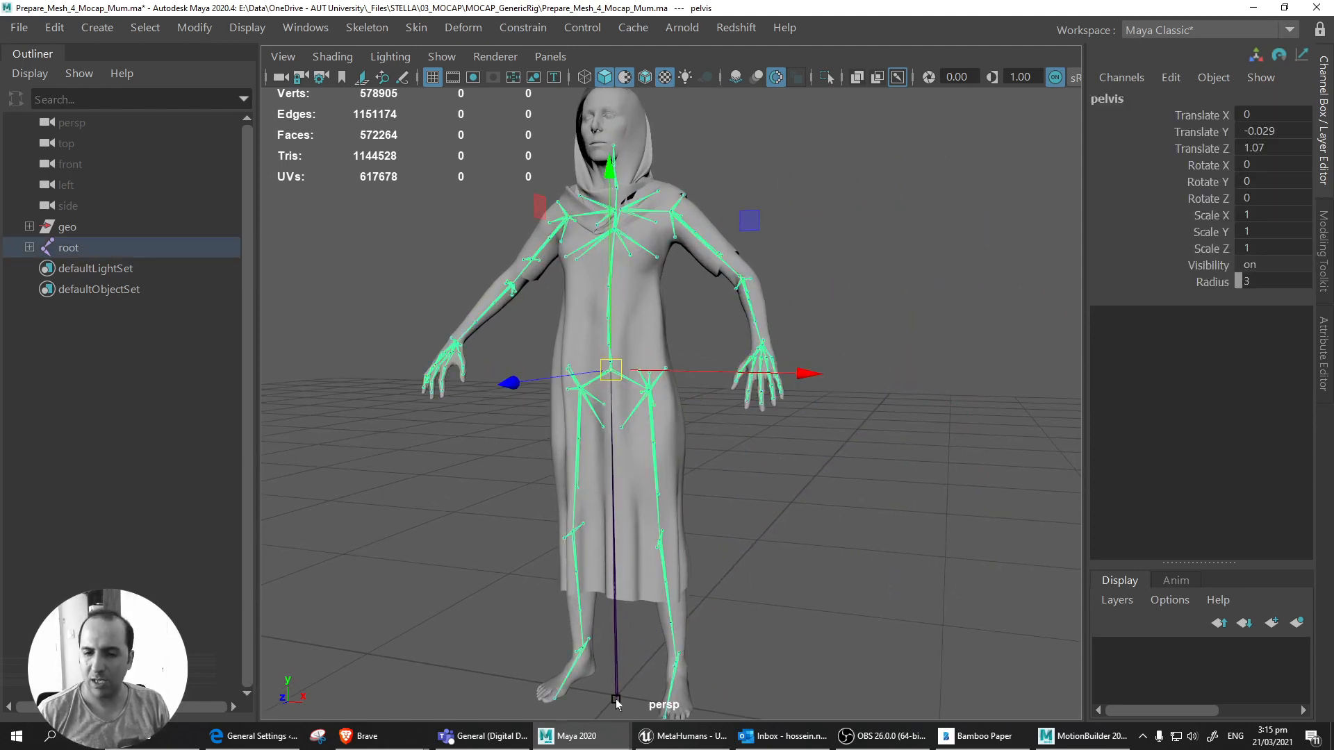
{"action": "left_click", "coordinate": [616, 699]}
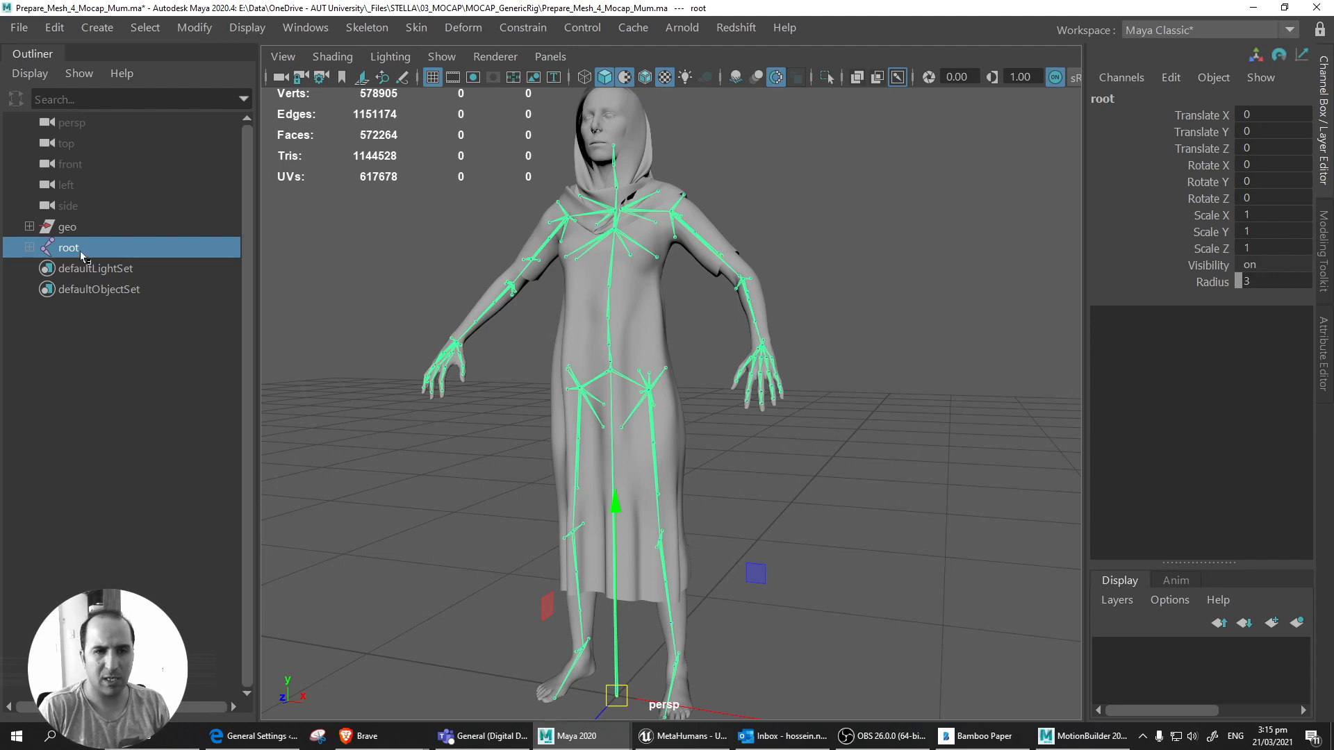
{"action": "left_click", "coordinate": [95, 230], "text": "ctrl"}
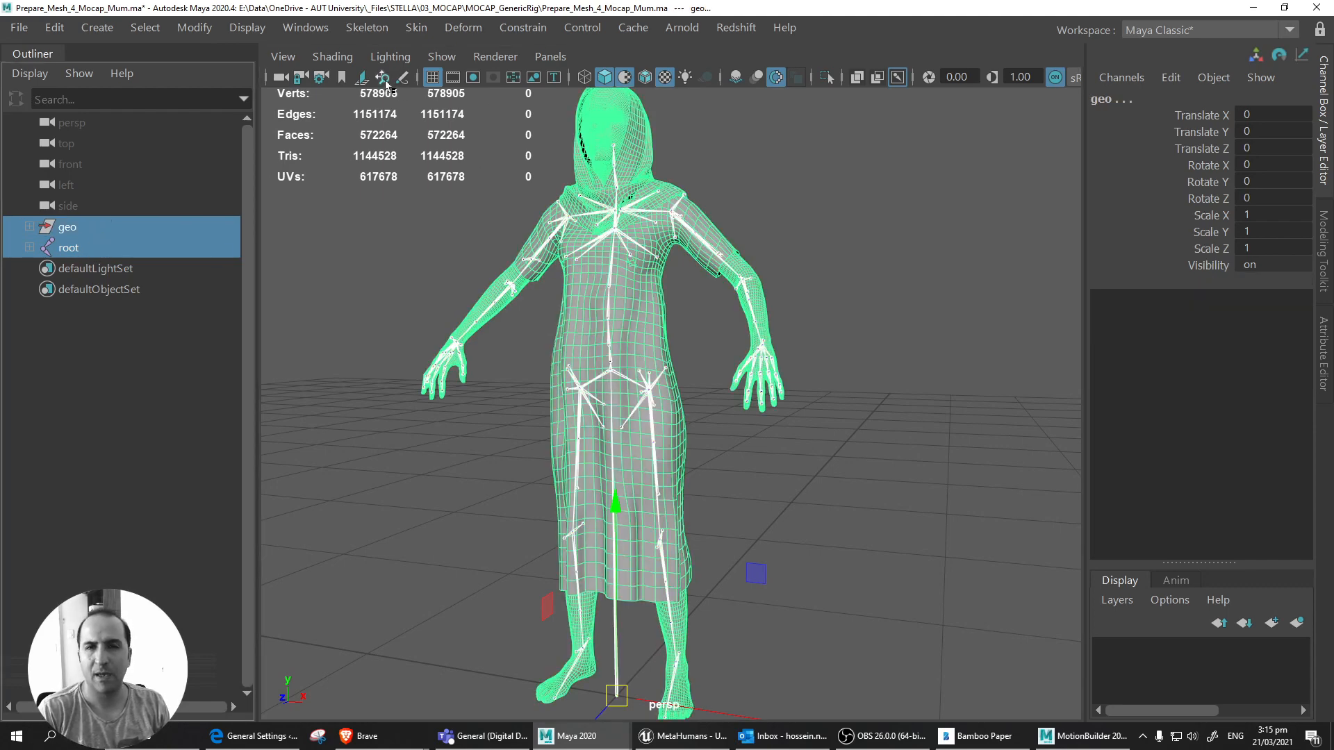
{"action": "left_click", "coordinate": [375, 31]}
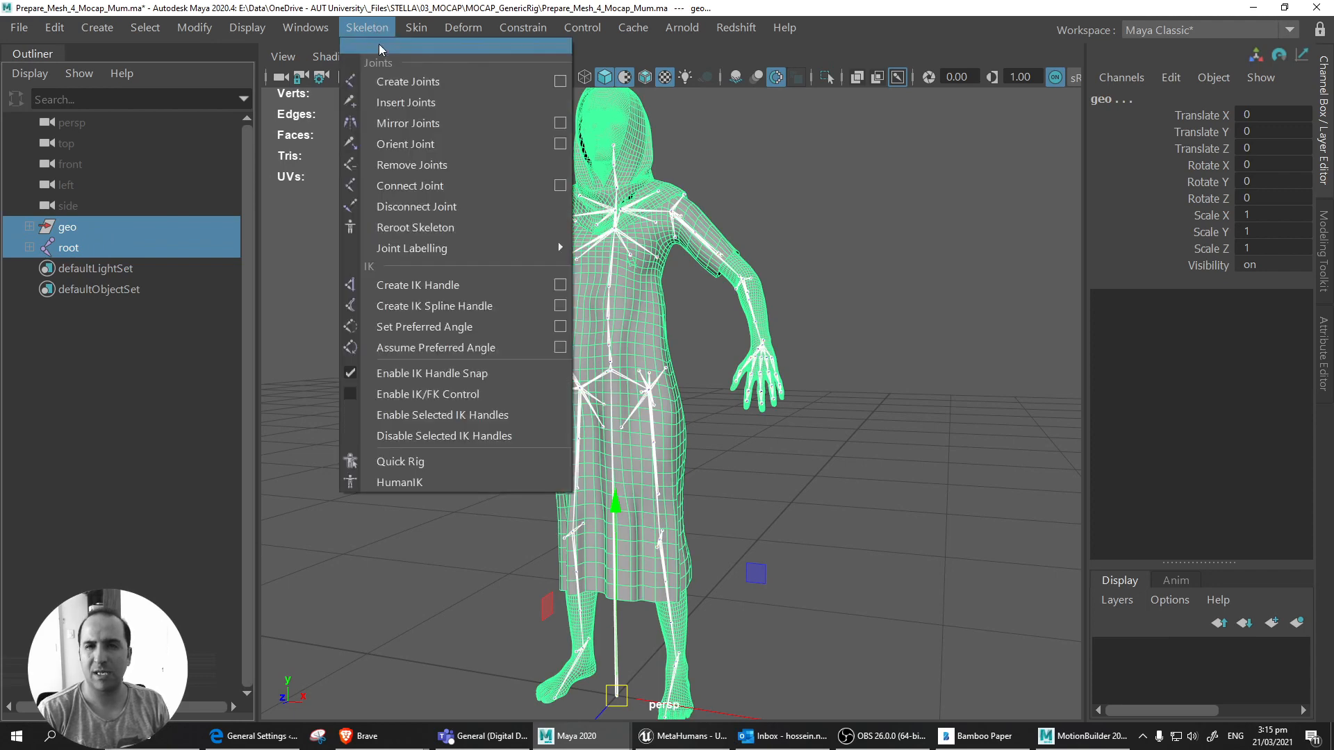
{"action": "mouse_move", "coordinate": [417, 27]}
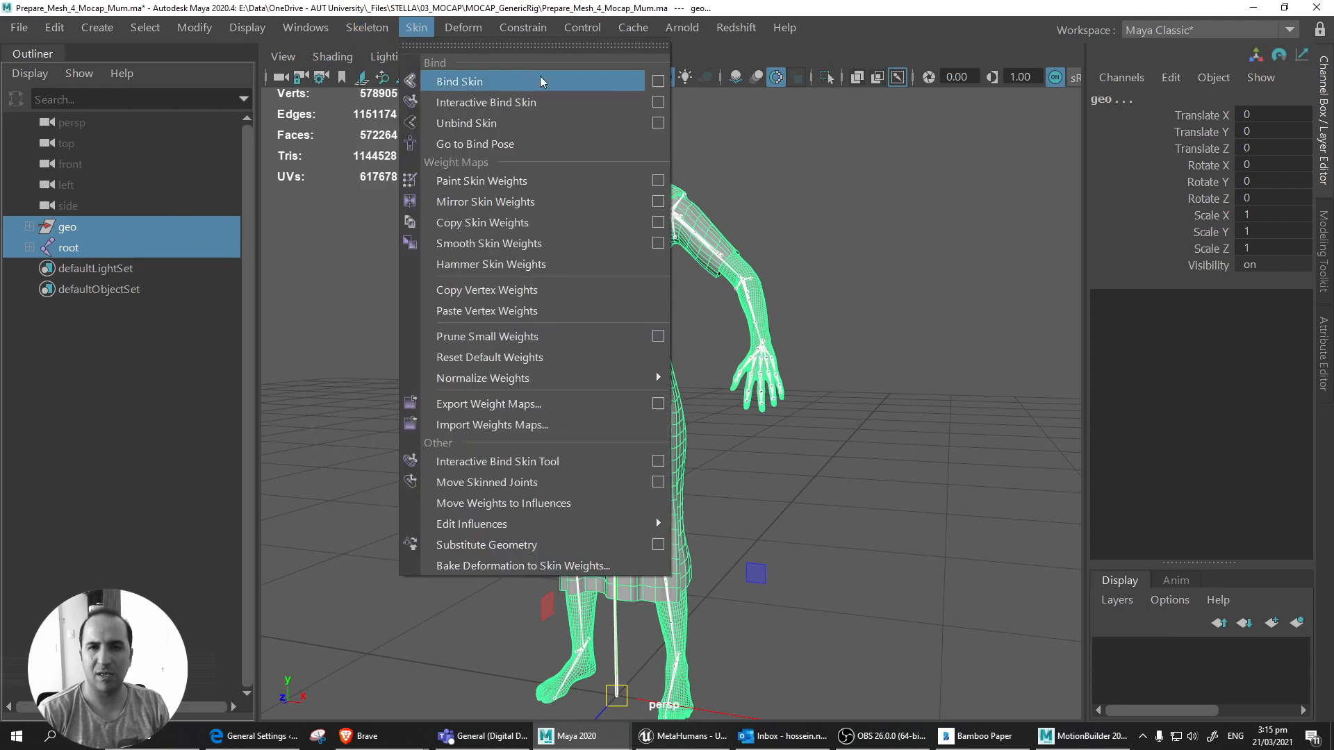
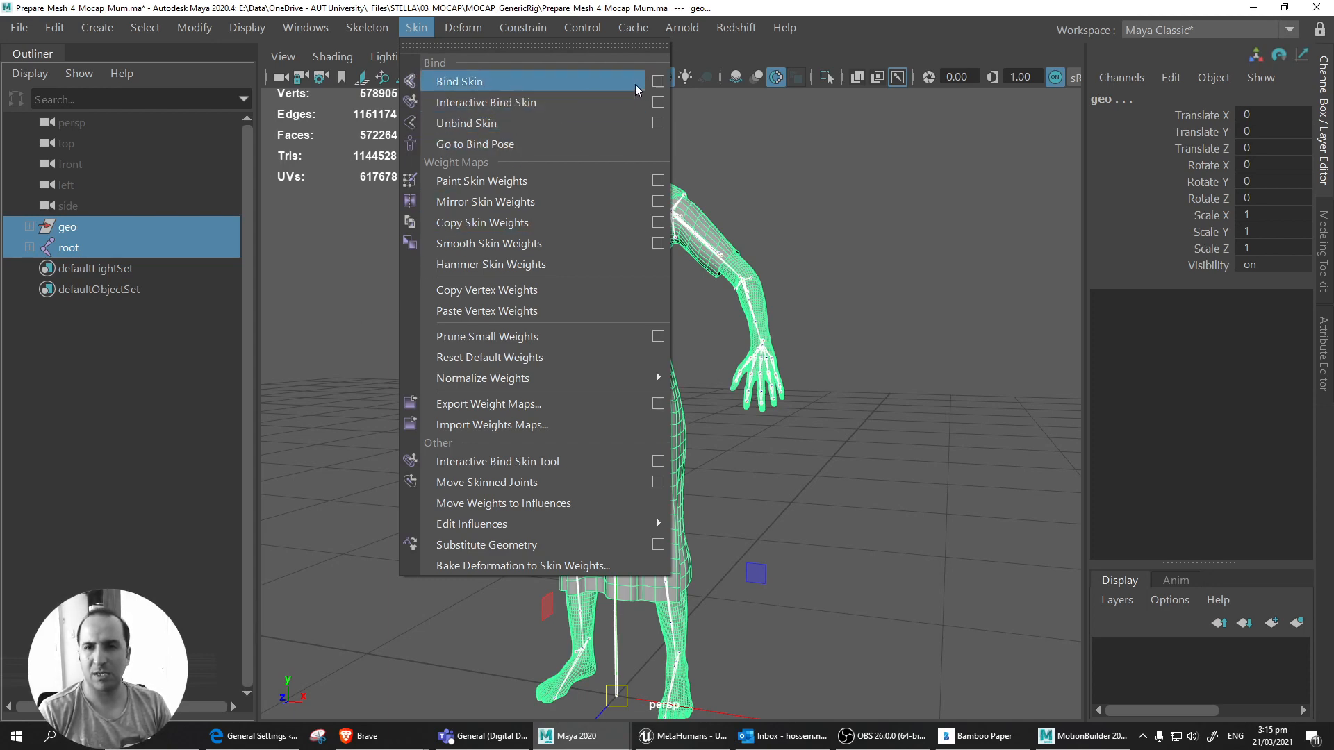
{"action": "left_click", "coordinate": [657, 83]}
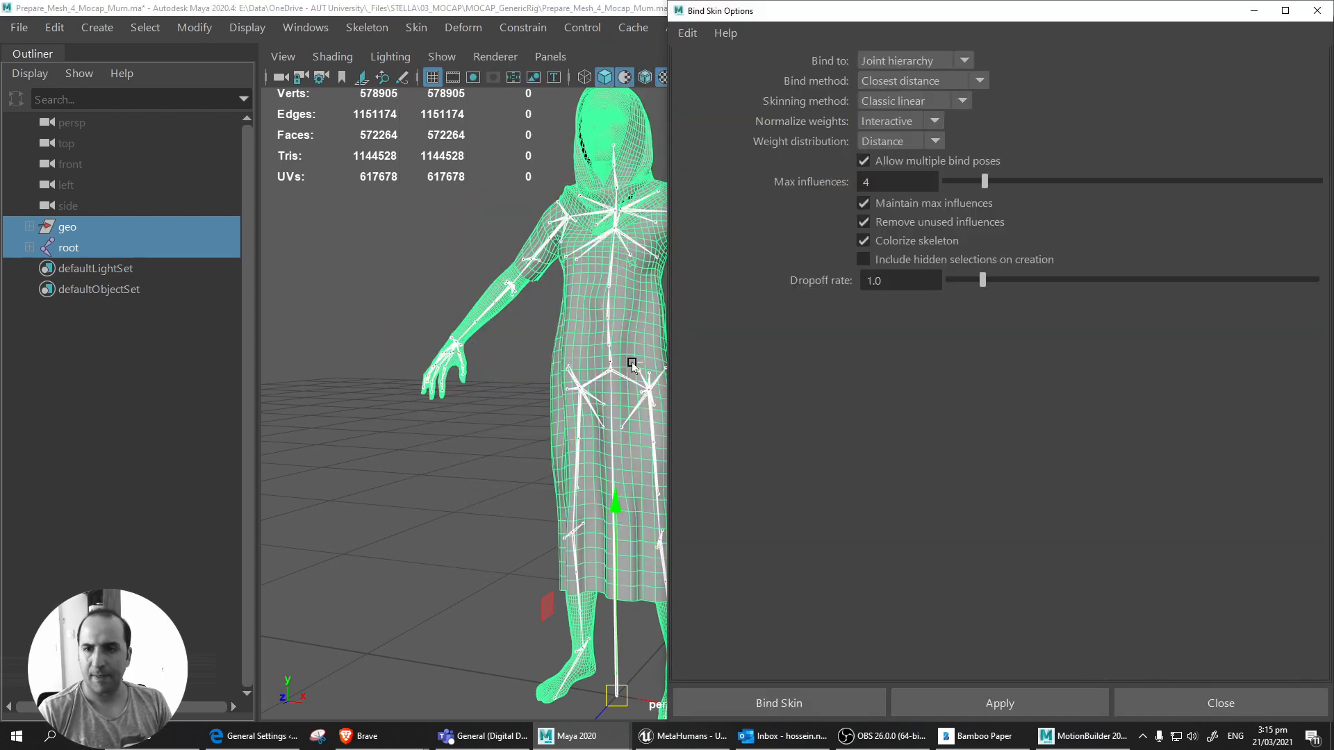
{"action": "left_click_drag", "start_coordinate": [843, 21], "coordinate": [262, 135]}
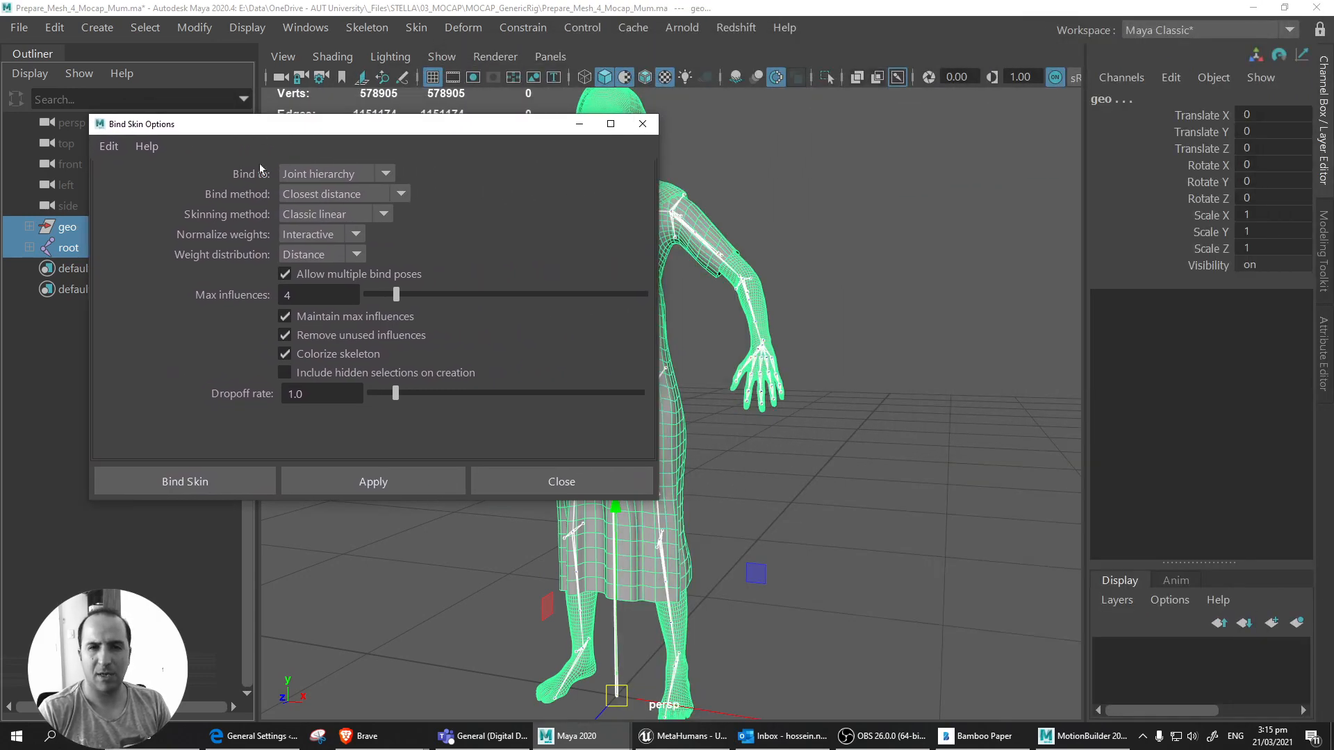
Reset the Bind Skin options to their defaults and set the dropoff rate to 2.
{"action": "left_click", "coordinate": [109, 146]}
{"action": "left_click", "coordinate": [137, 188]}
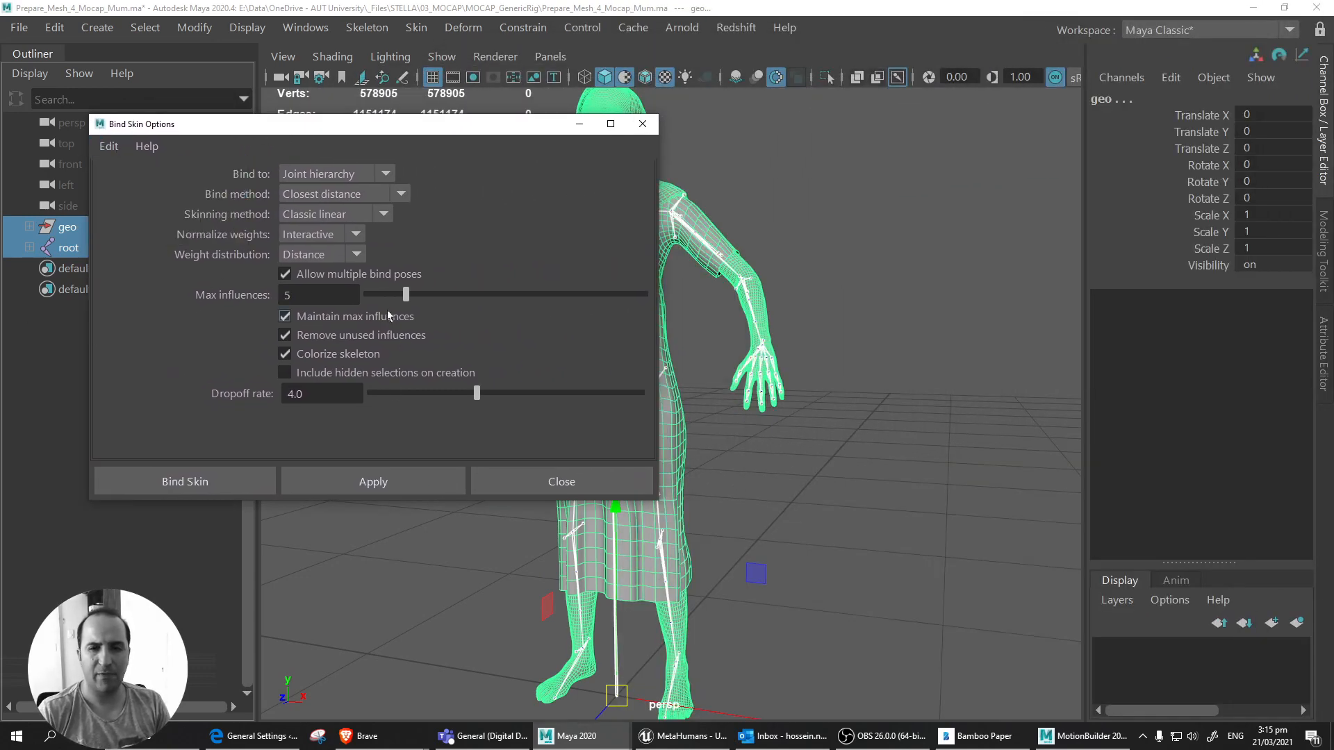
{"action": "left_click_drag", "start_coordinate": [524, 130], "coordinate": [1198, 148]}
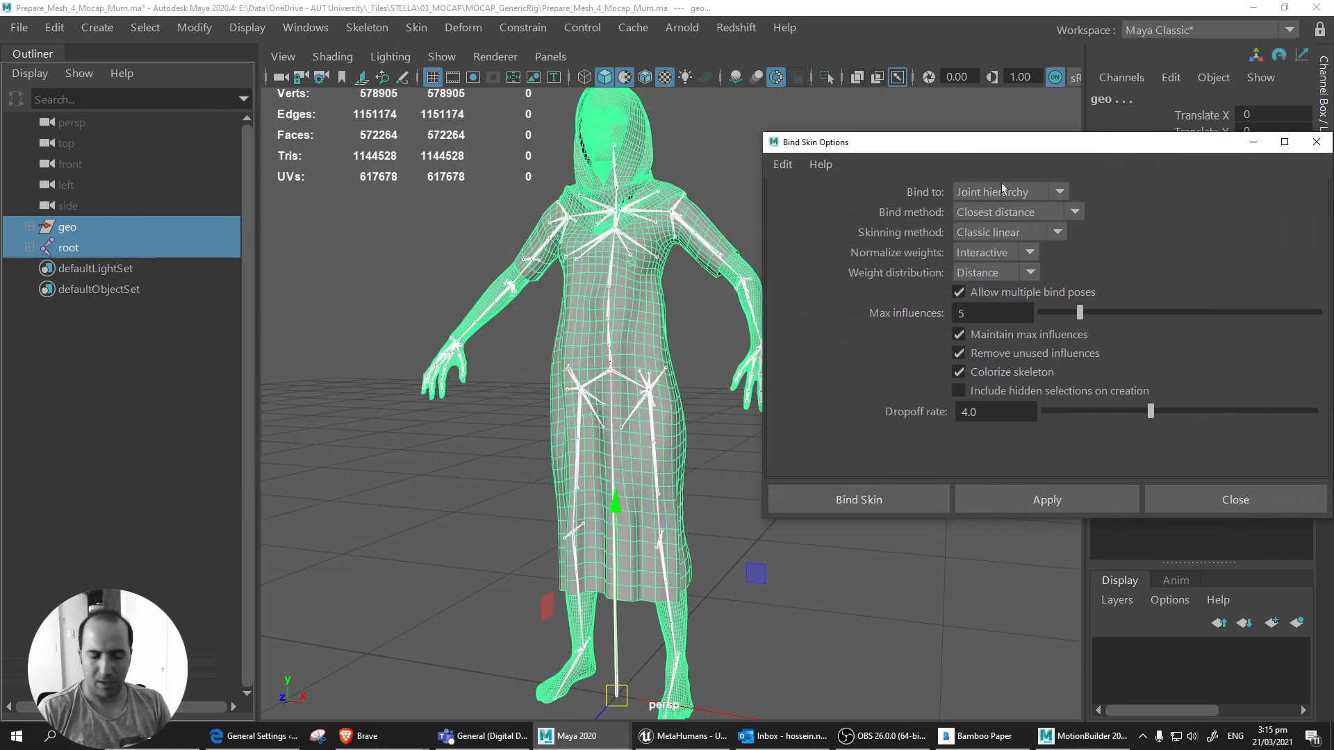
{"action": "middle_click_drag", "start_coordinate": [683, 275], "coordinate": [552, 291], "text": "alt"}
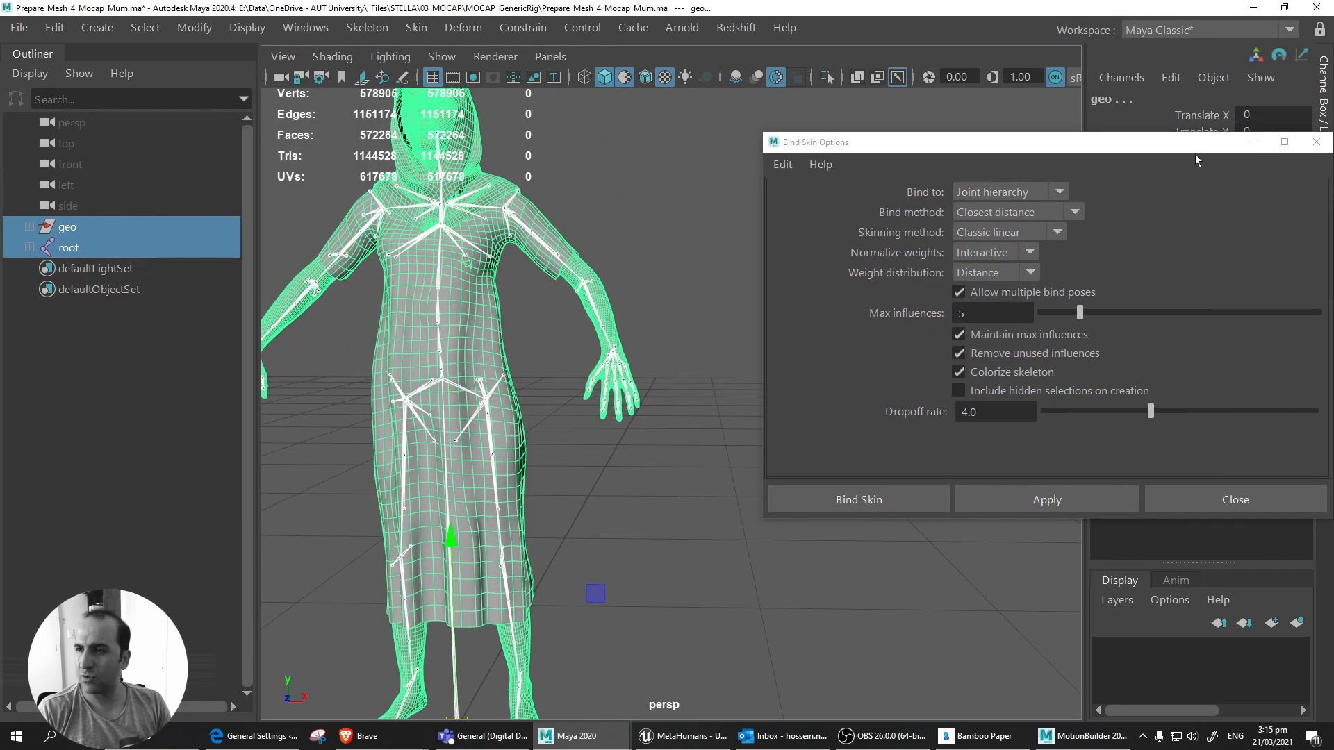
{"action": "mouse_move", "coordinate": [1166, 152]}
{"action": "left_mouse_down"}
{"action": "mouse_move", "coordinate": [1009, 152]}
{"action": "mouse_move", "coordinate": [1144, 147]}
{"action": "left_mouse_up"}
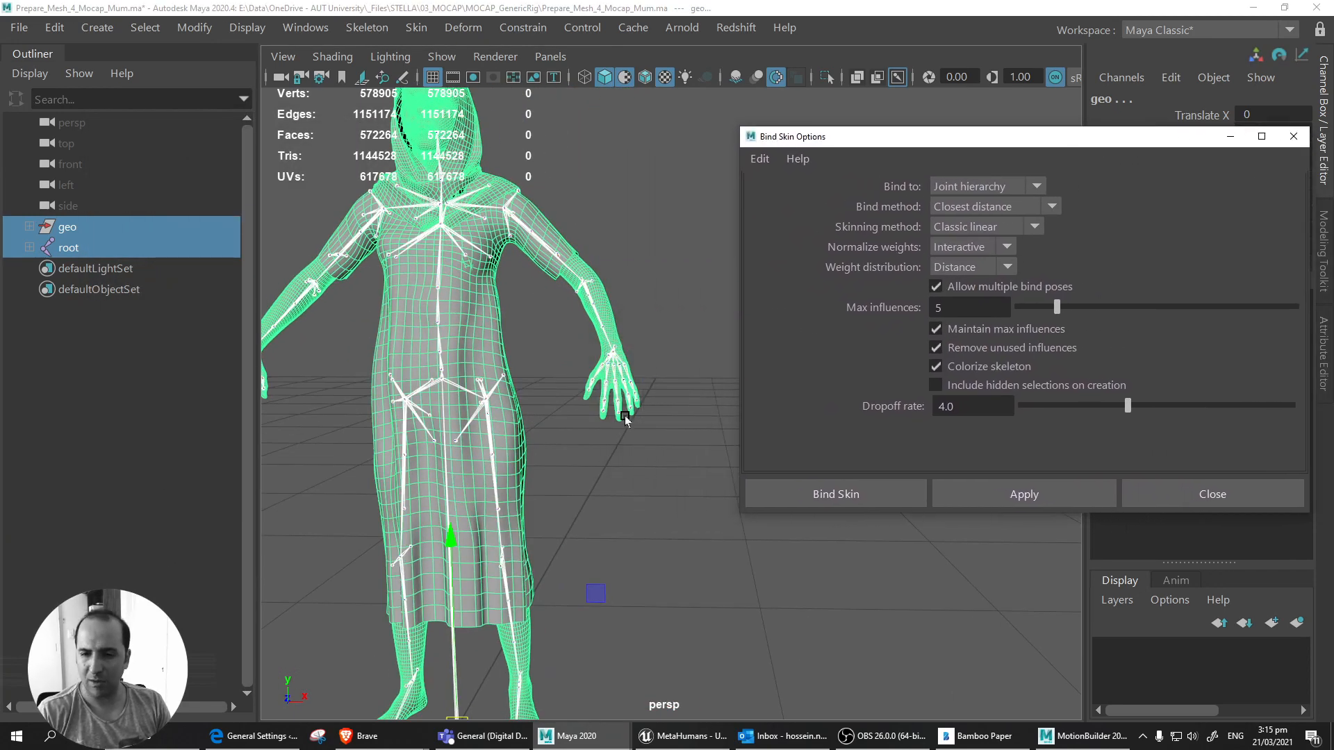
{"action": "mouse_move", "coordinate": [625, 420]}
{"action": "left_mouse_down", "text": "alt"}
{"action": "mouse_move", "coordinate": [600, 415]}
{"action": "mouse_move", "coordinate": [620, 407]}
{"action": "left_mouse_up", "text": "alt"}
{"action": "double_click", "coordinate": [989, 412]}
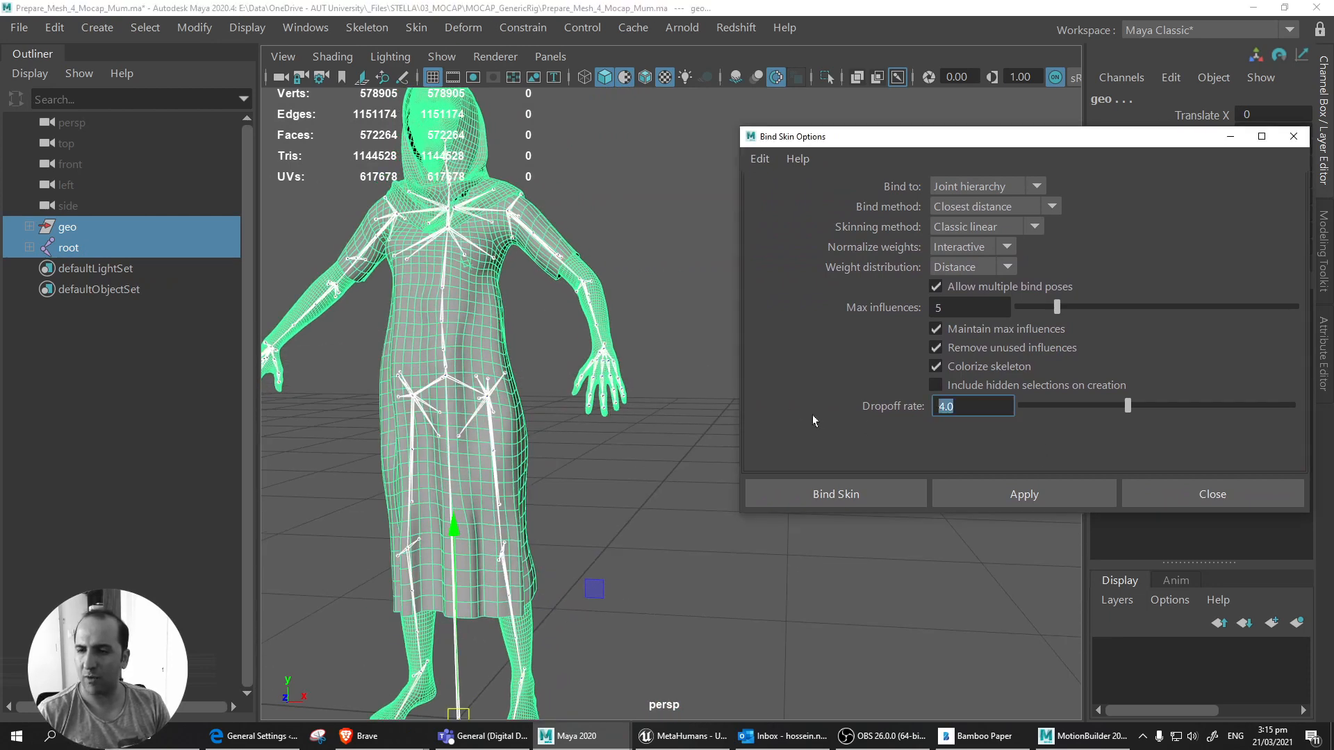
{"action": "type", "text": "2"}
{"action": "key", "text": "Return"}
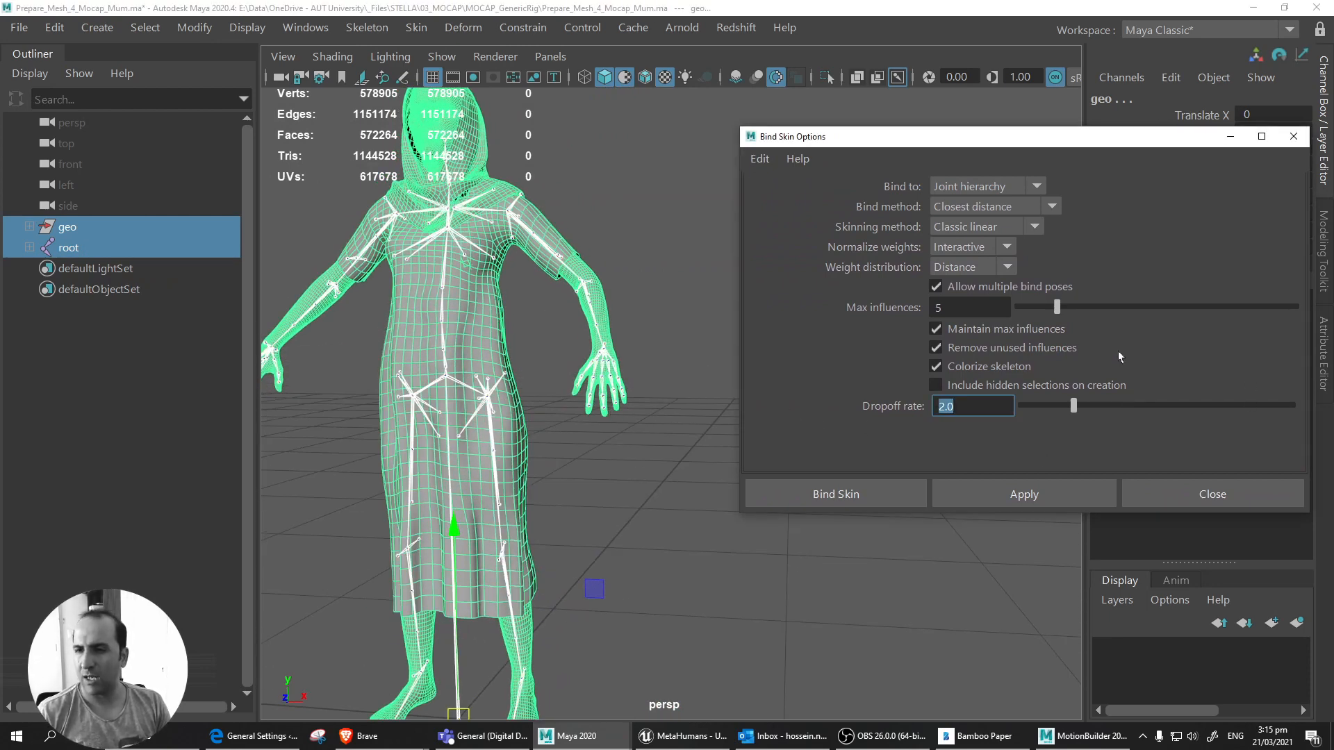
Set the max influences to 4 and bind the geo meshes to the root joint hierarchy.
{"action": "double_click", "coordinate": [972, 310]}
{"action": "right_click_drag", "start_coordinate": [509, 230], "coordinate": [573, 252], "text": "alt"}
{"action": "middle_click_drag", "start_coordinate": [382, 178], "coordinate": [487, 297], "text": "alt"}
{"action": "right_click_drag", "start_coordinate": [486, 298], "coordinate": [564, 277], "text": "alt"}
{"action": "middle_click_drag", "start_coordinate": [564, 278], "coordinate": [632, 358], "text": "alt"}
{"action": "right_click_drag", "start_coordinate": [632, 359], "coordinate": [512, 262], "text": "alt"}
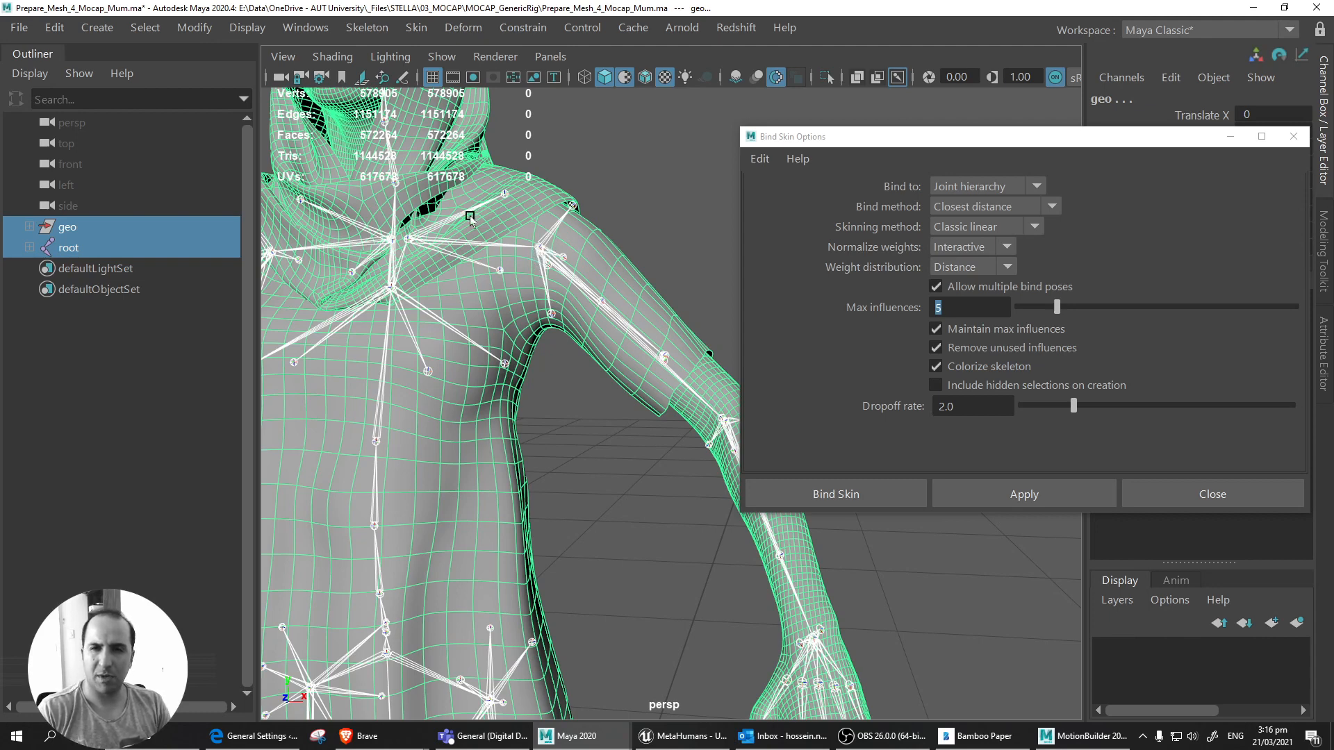
{"action": "left_click", "coordinate": [985, 307]}
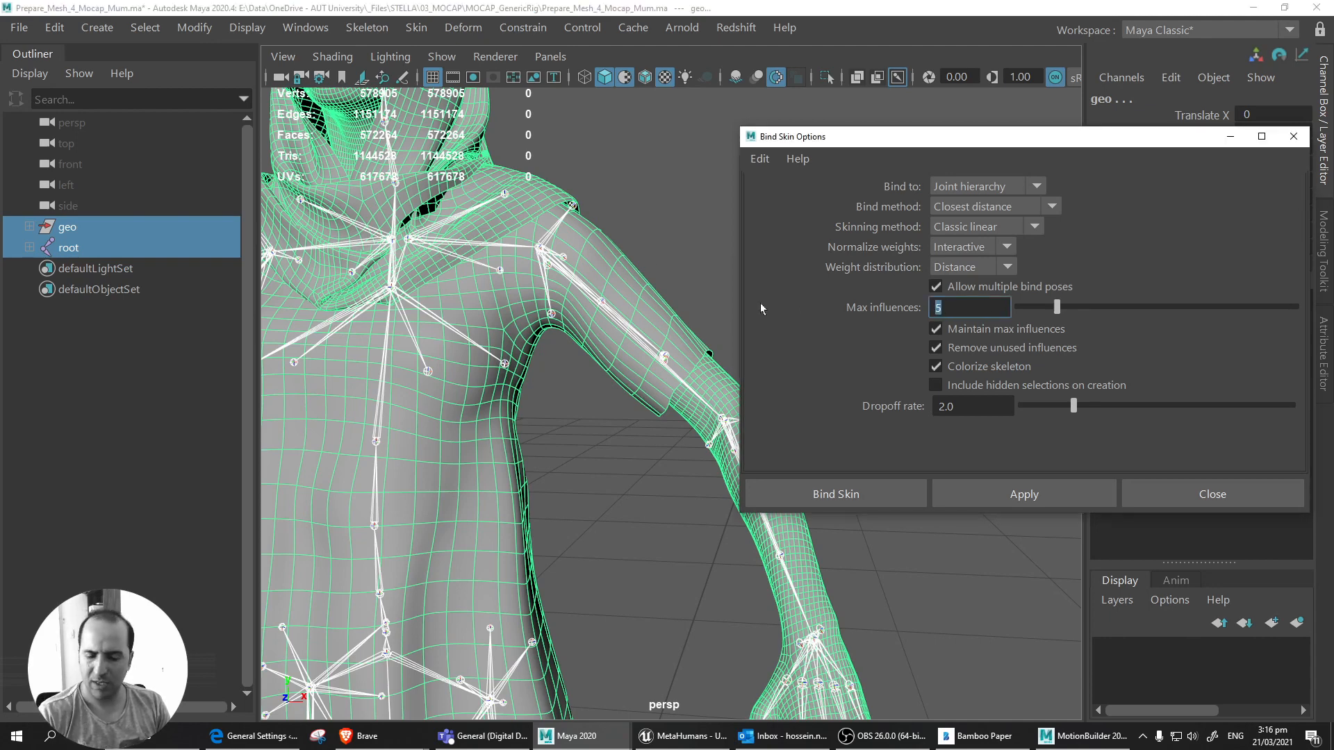
{"action": "type", "text": "4"}
{"action": "left_click", "coordinate": [881, 502]}
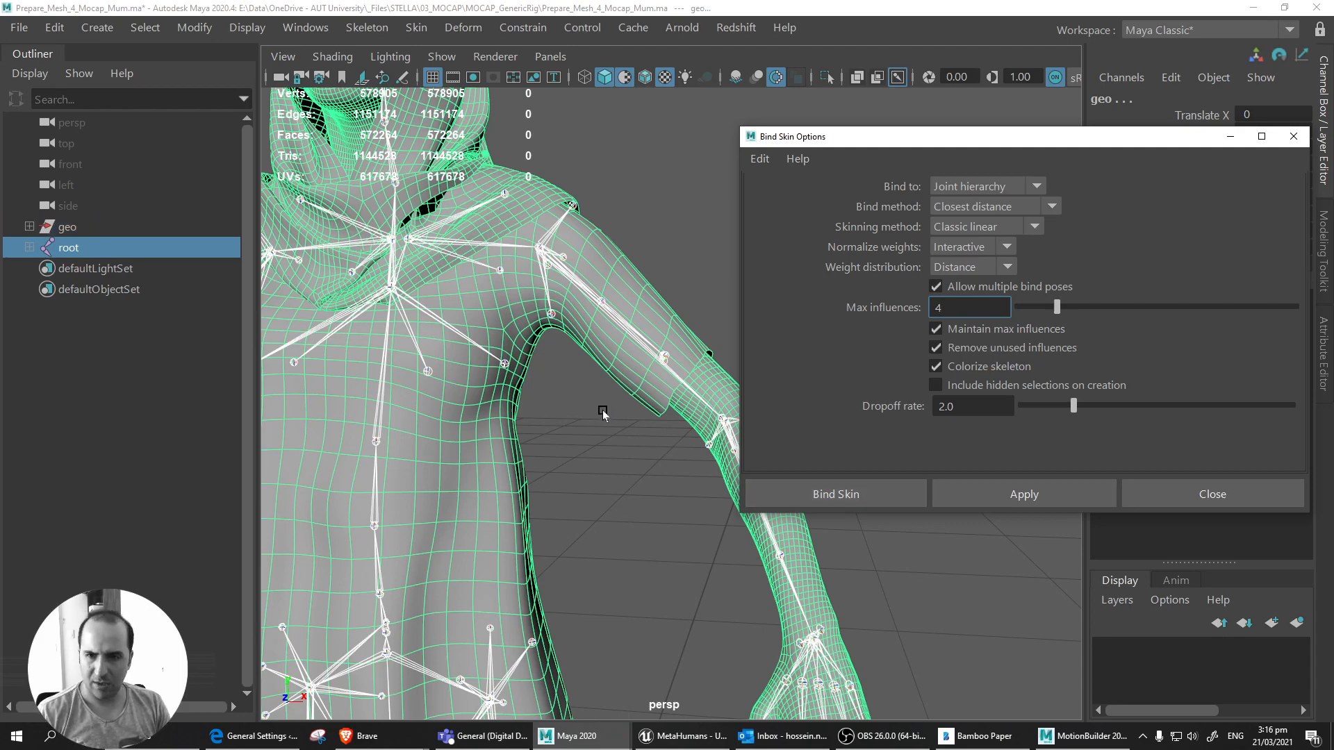
Test the new binding by rotating the left upper arm joint upward a few times, and undo the rotations.
{"action": "right_click_drag", "start_coordinate": [609, 414], "coordinate": [355, 382], "text": "alt"}
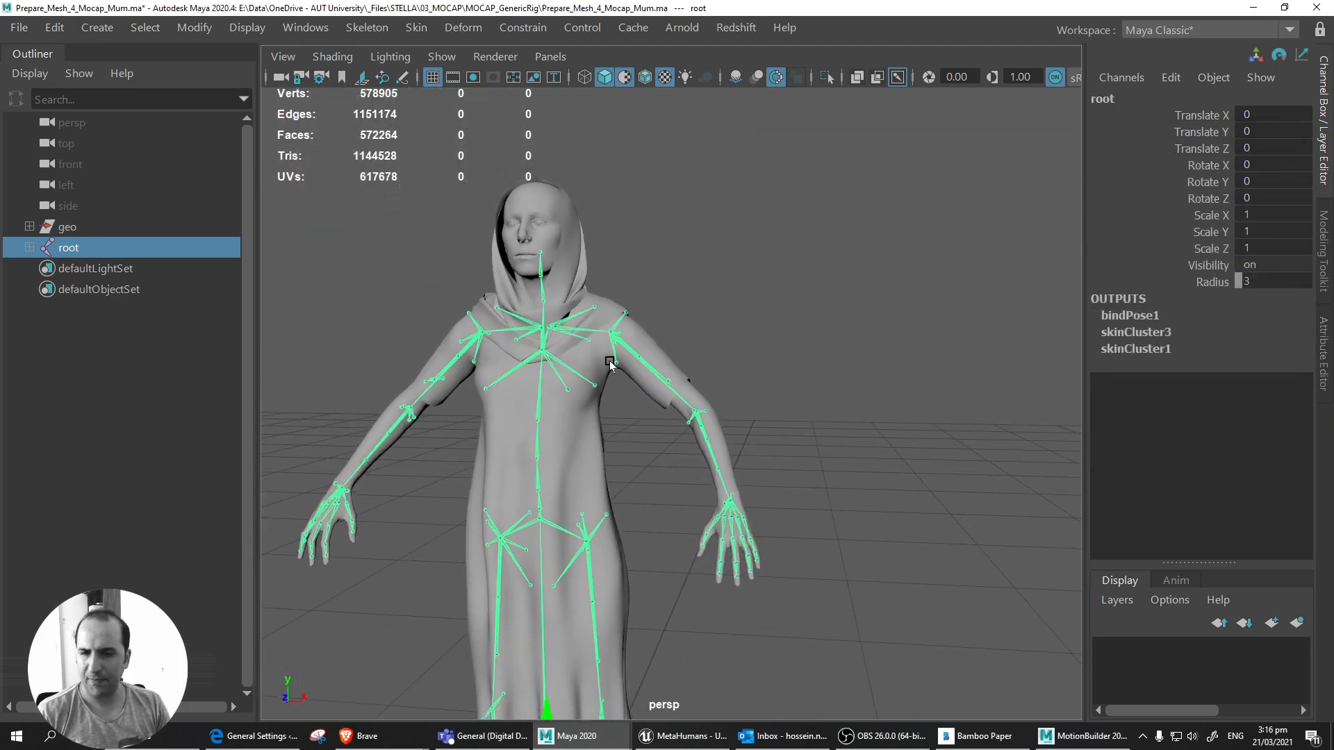
{"action": "left_click", "coordinate": [622, 349]}
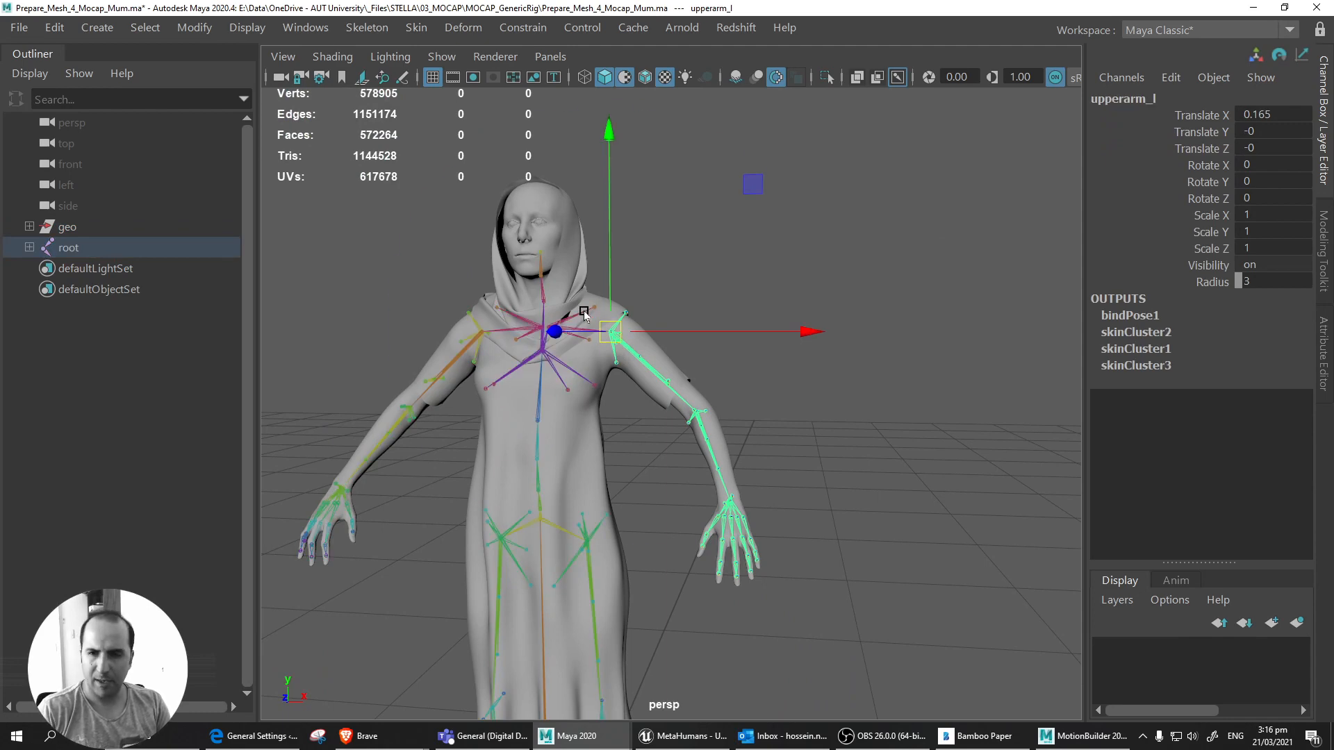
{"action": "key", "text": "e"}
{"action": "left_click_drag", "start_coordinate": [759, 347], "coordinate": [559, 267]}
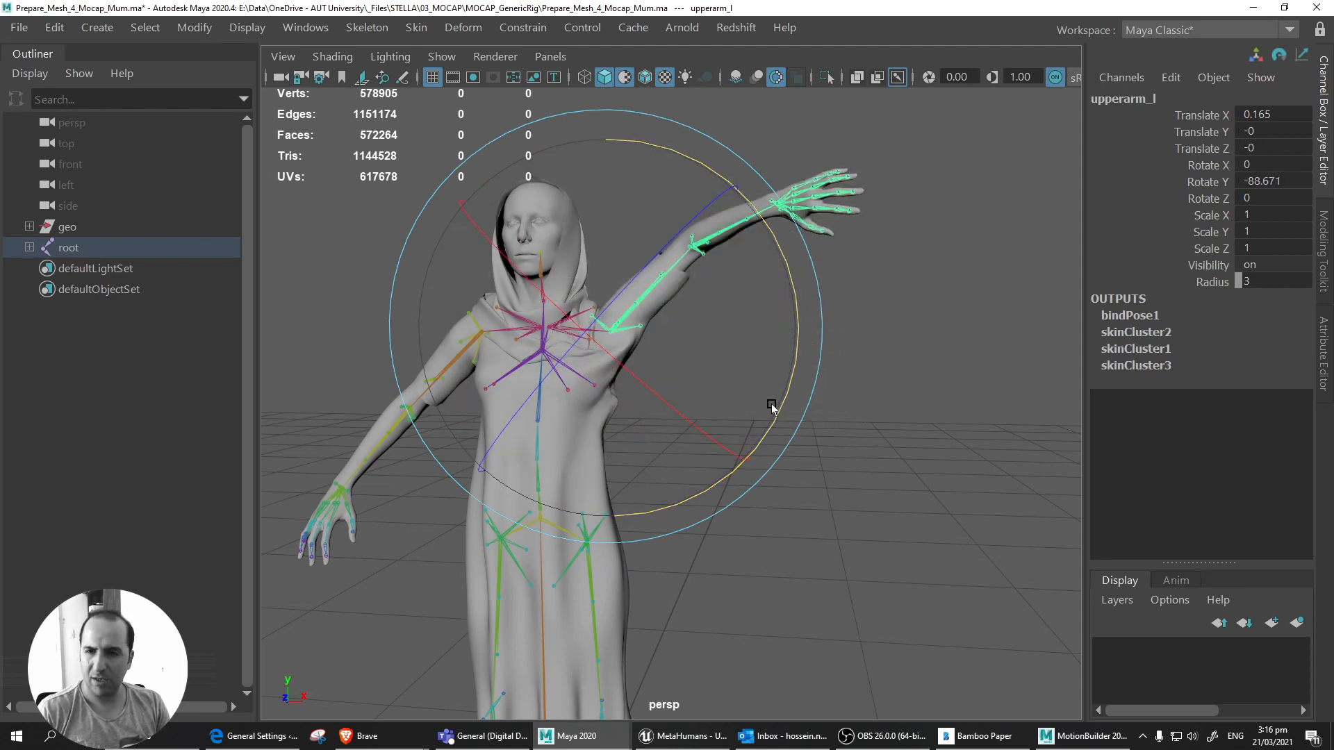
{"action": "key", "text": "ctrl+z"}
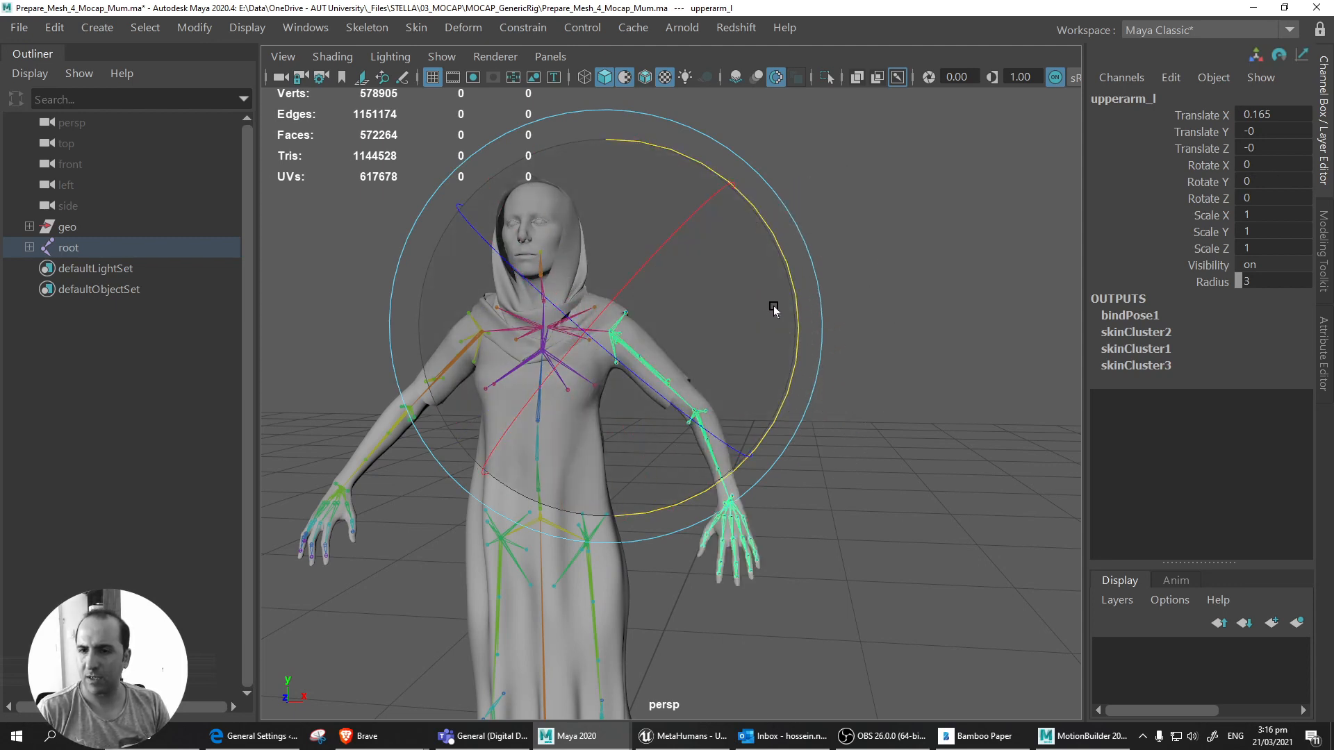
{"action": "left_click_drag", "start_coordinate": [795, 343], "coordinate": [583, 220]}
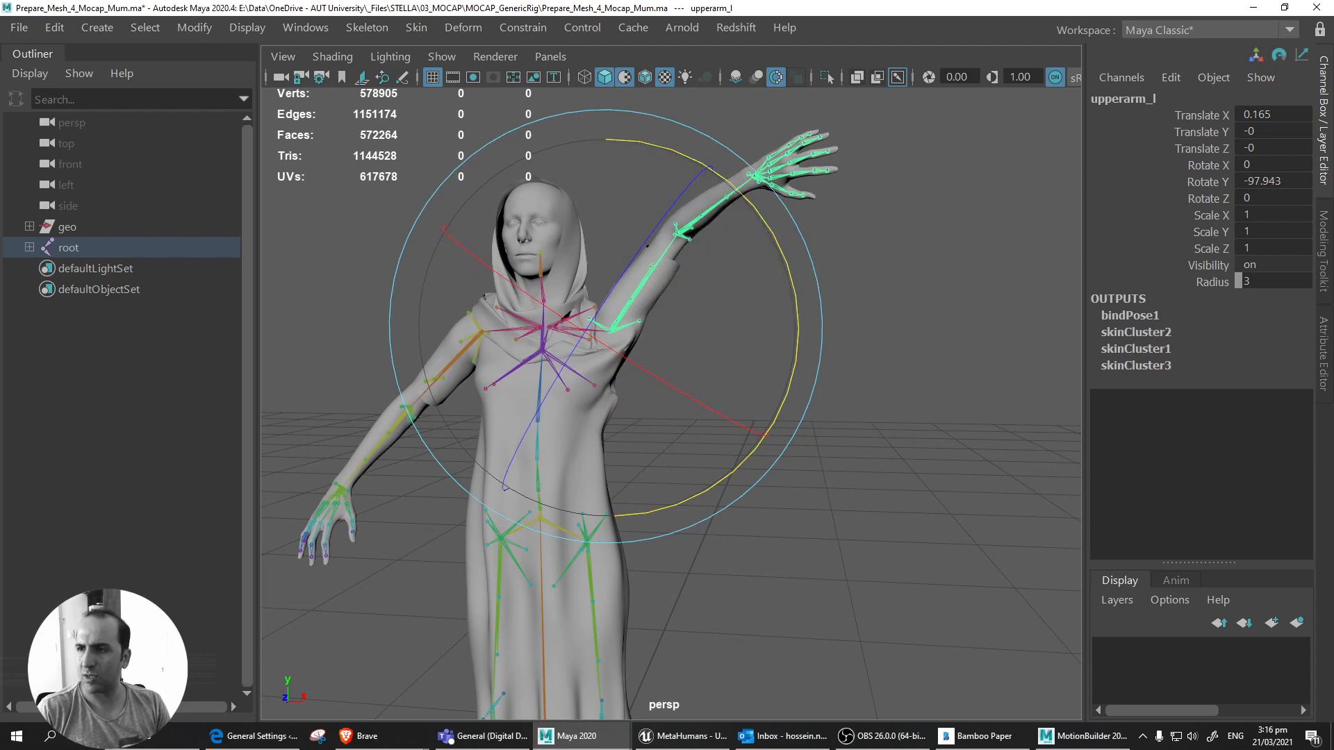
{"action": "left_click_drag", "start_coordinate": [788, 277], "coordinate": [771, 349]}
{"action": "key", "text": "ctrl+z"}
{"action": "key", "text": "ctrl+z"}
{"action": "key", "text": "ctrl+z"}
{"action": "key", "text": "ctrl+z"}
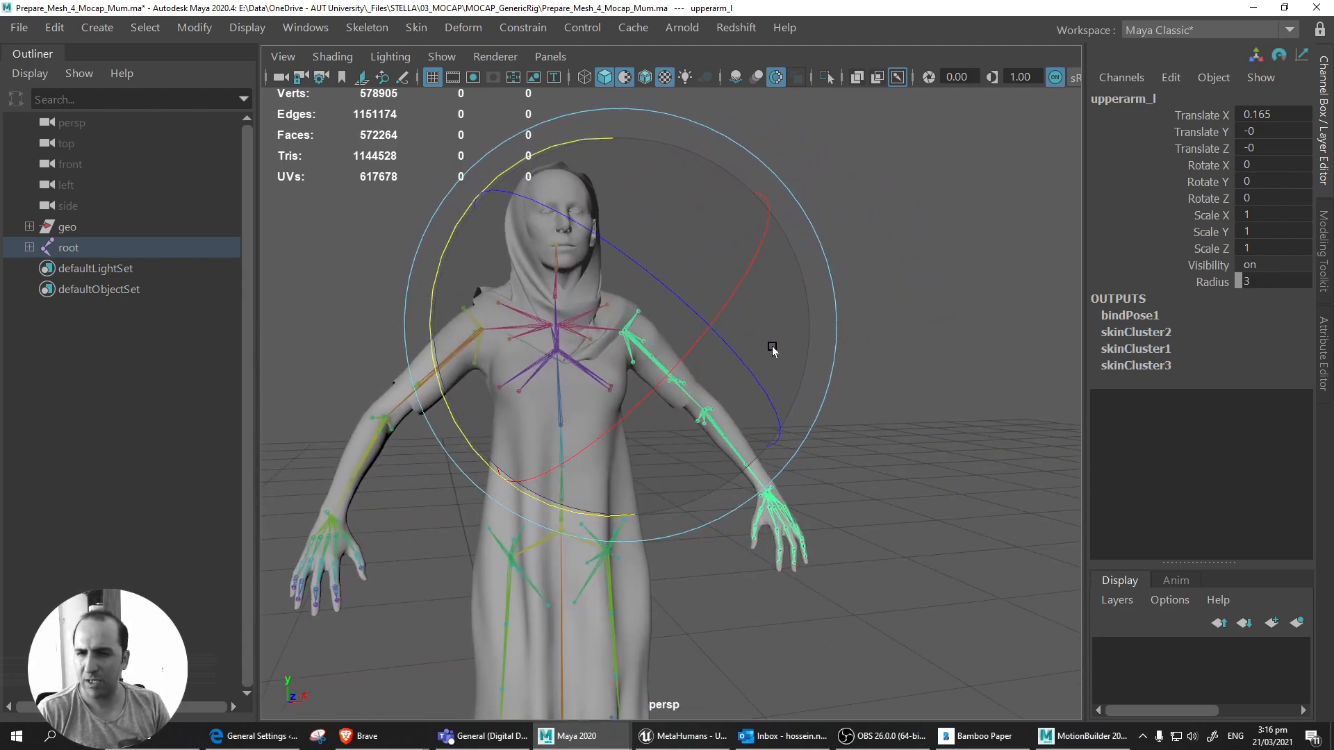
Try a Rotate Y of 50 on the left upper arm joint, and set it to -50 to raise the arm.
{"action": "right_click_drag", "start_coordinate": [772, 348], "coordinate": [913, 346], "text": "alt"}
{"action": "middle_click_drag", "start_coordinate": [751, 348], "coordinate": [822, 361], "text": "alt"}
{"action": "left_click_drag", "start_coordinate": [822, 362], "coordinate": [807, 325], "text": "alt"}
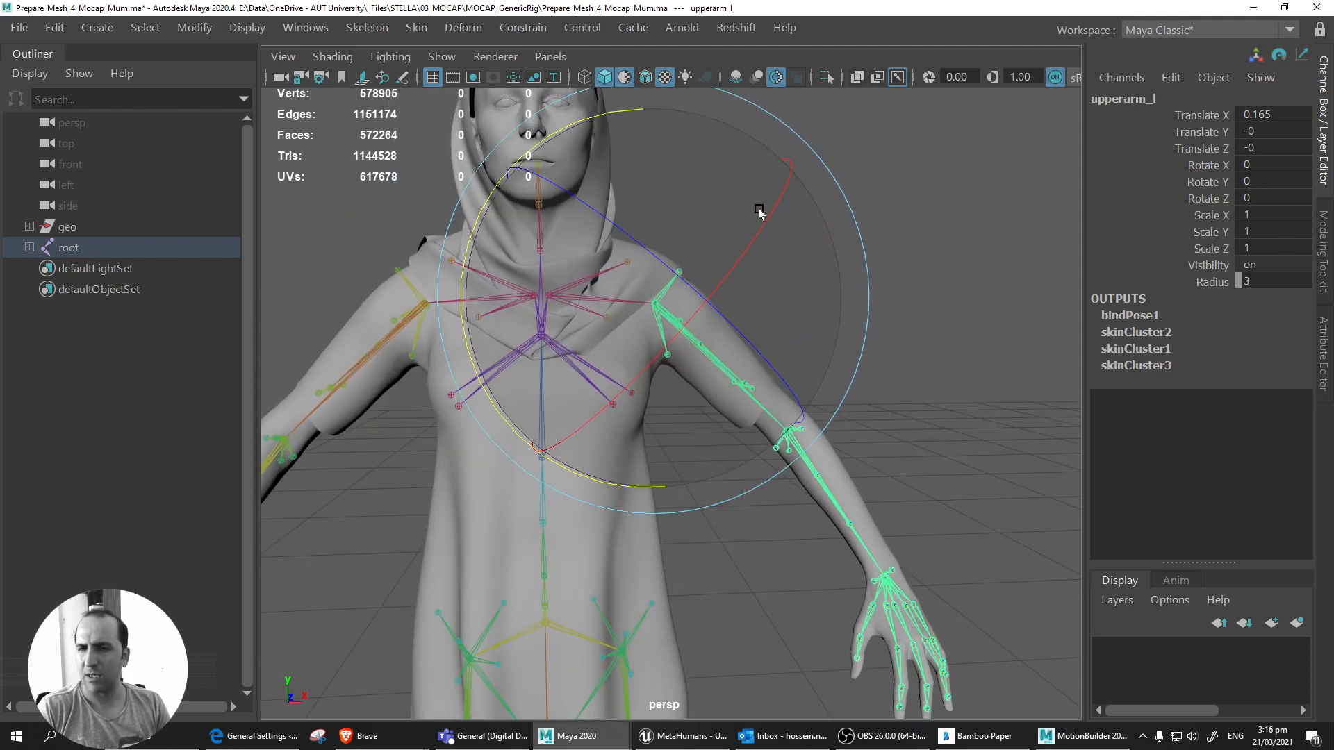
{"action": "left_click_drag", "start_coordinate": [546, 138], "coordinate": [625, 112]}
{"action": "left_click", "coordinate": [1286, 184]}
{"action": "type", "text": "50"}
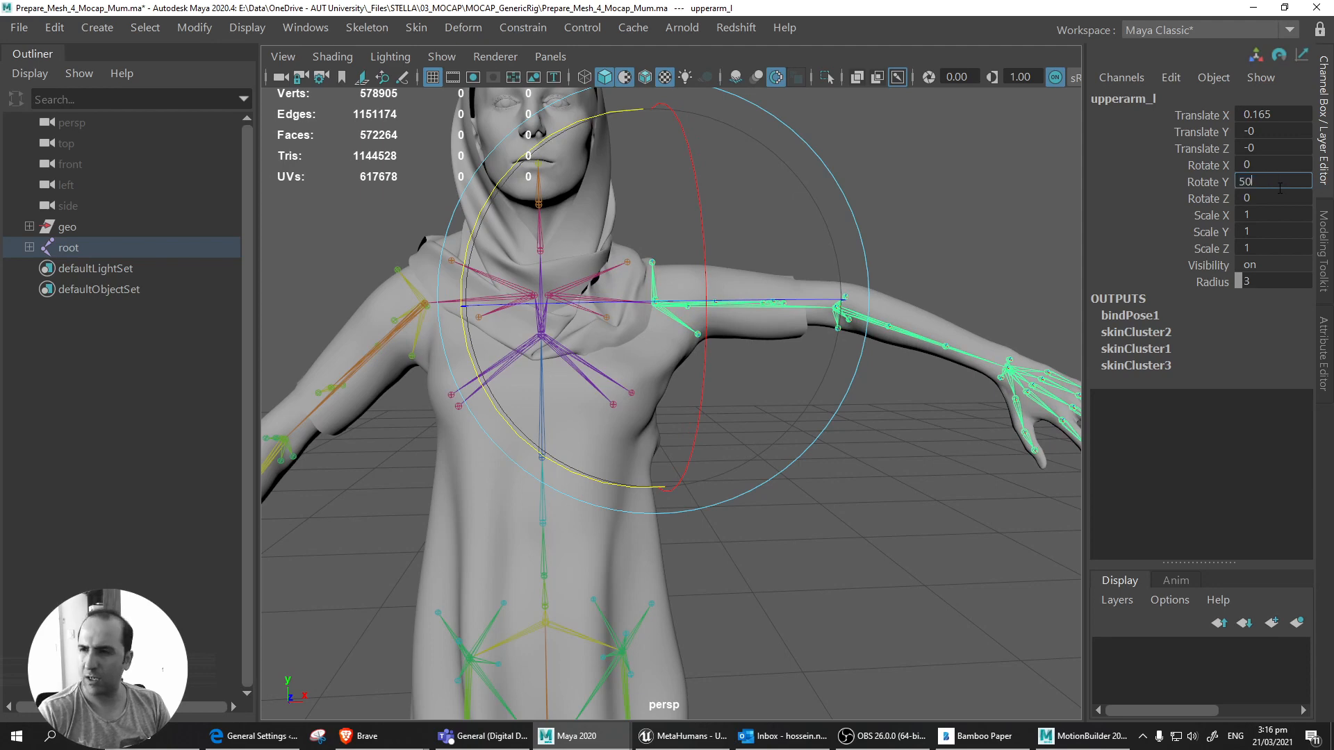
{"action": "key", "text": "Return"}
{"action": "type", "text": "-5"}
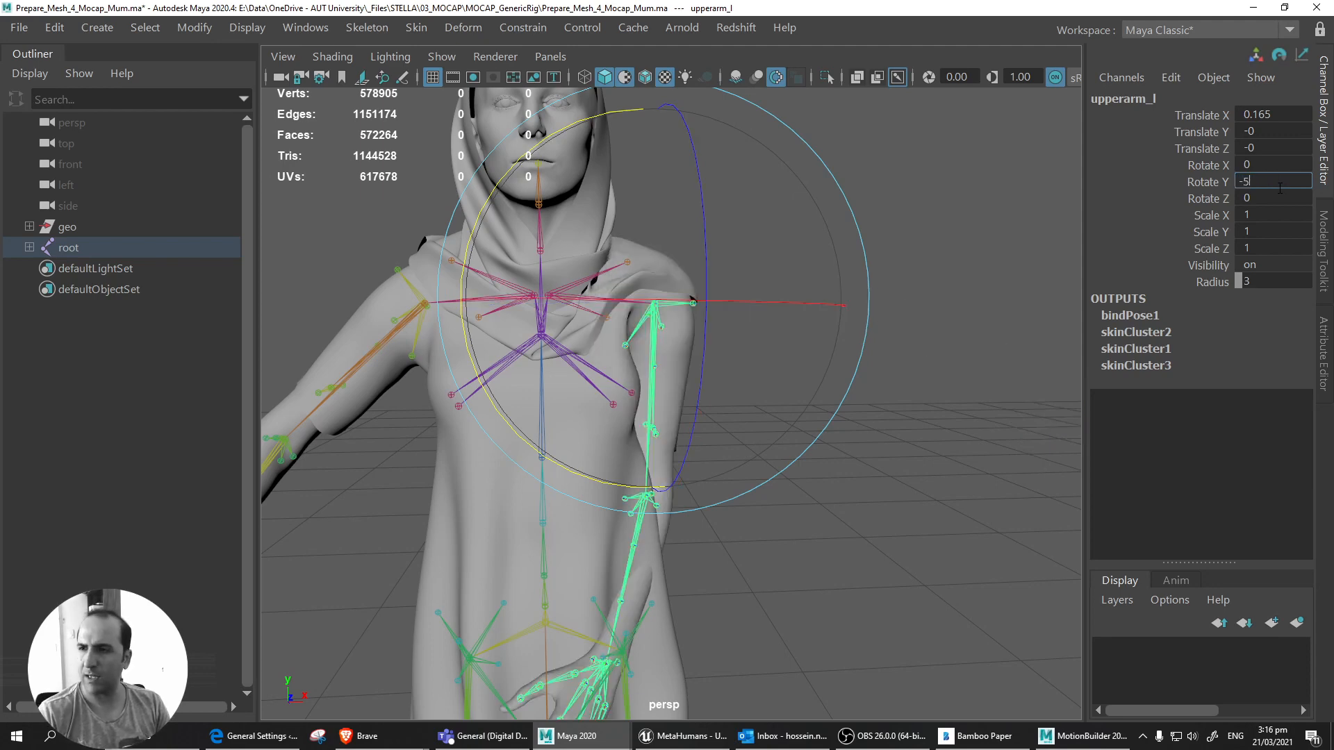
{"action": "type", "text": "0"}
{"action": "key", "text": "Return"}
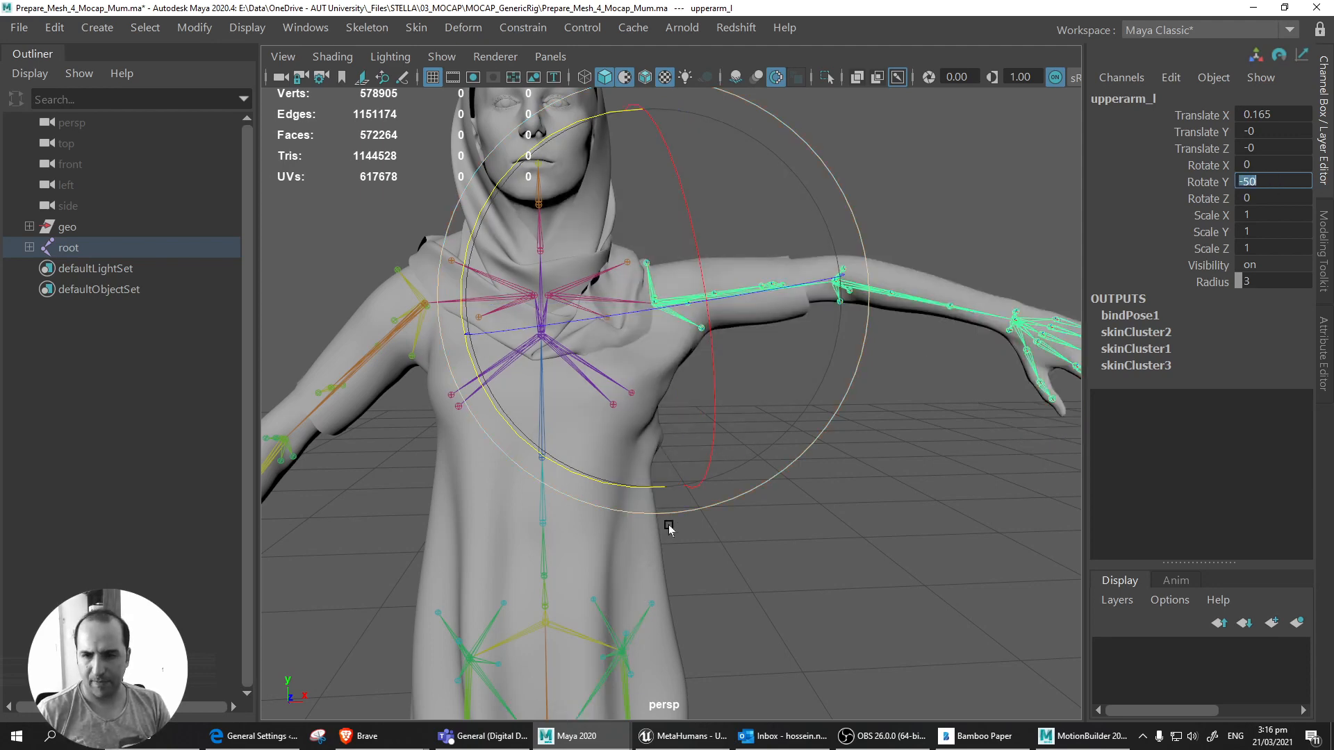
Select the Mum_Dress mesh and open the Paint Skin Weights tool settings for it.
{"action": "middle_click_drag", "start_coordinate": [742, 540], "coordinate": [834, 506], "text": "alt"}
{"action": "right_click_drag", "start_coordinate": [834, 507], "coordinate": [715, 492], "text": "alt"}
{"action": "mouse_move", "coordinate": [865, 551]}
{"action": "left_mouse_down", "text": "alt"}
{"action": "mouse_move", "coordinate": [846, 549]}
{"action": "mouse_move", "coordinate": [859, 560]}
{"action": "left_mouse_up", "text": "alt"}
{"action": "left_click", "coordinate": [858, 563]}
{"action": "left_click", "coordinate": [699, 482]}
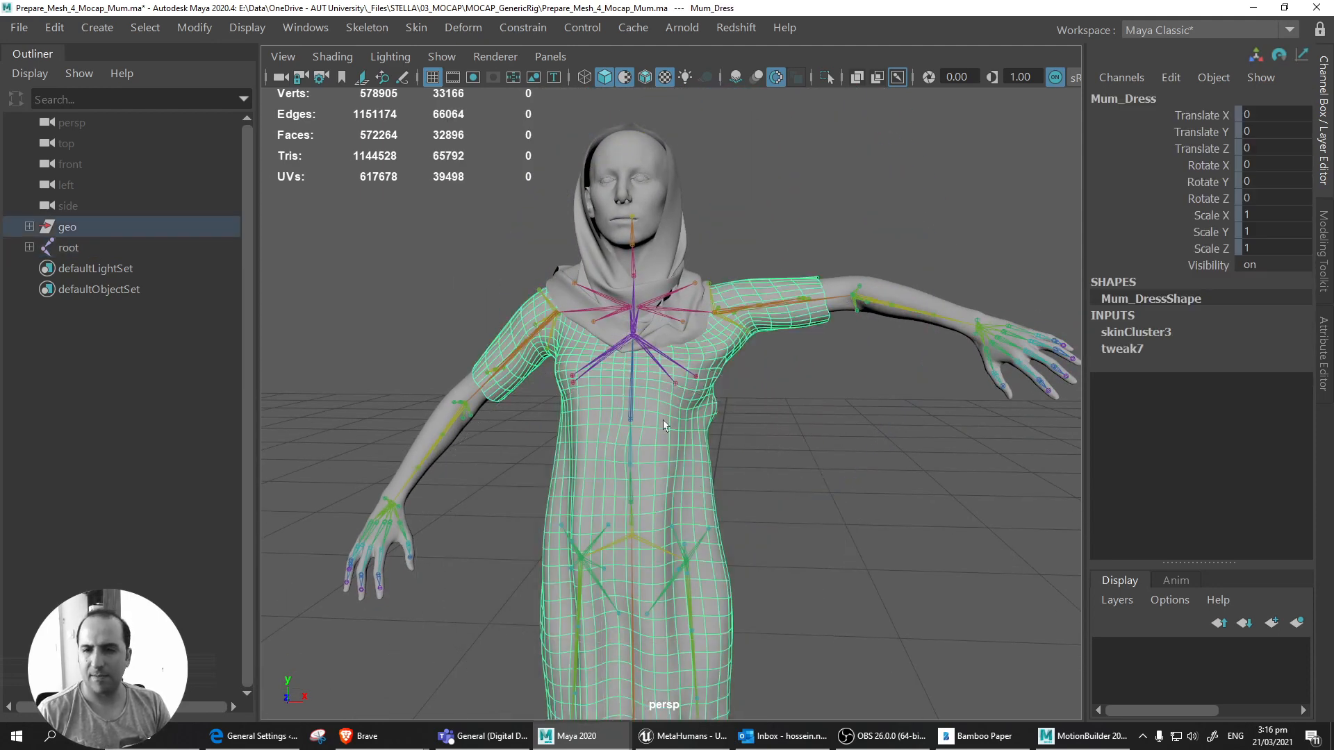
{"action": "right_click_drag", "start_coordinate": [661, 427], "coordinate": [554, 161]}
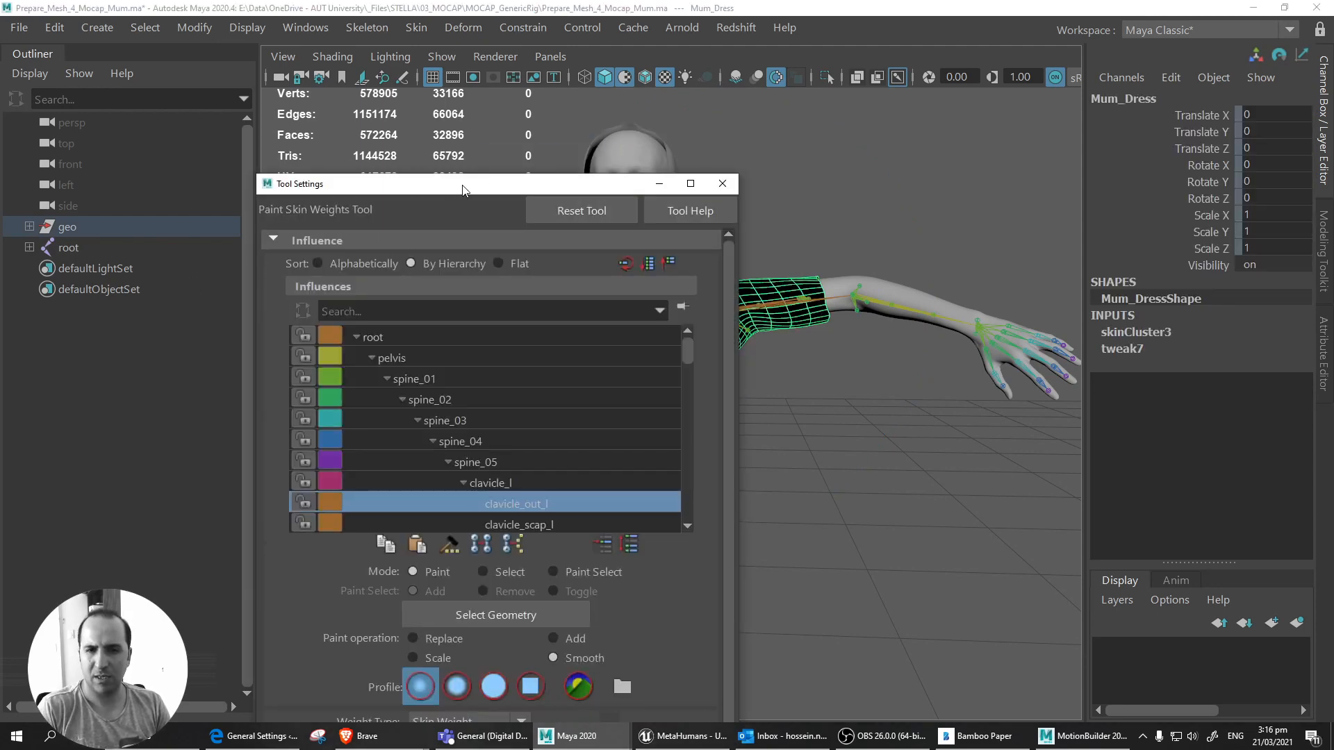
{"action": "left_click_drag", "start_coordinate": [464, 190], "coordinate": [453, 169]}
Select all influences from root through thigh_twistCor_02_r and flood the dress weights with the Smooth operation.
{"action": "left_click", "coordinate": [403, 297]}
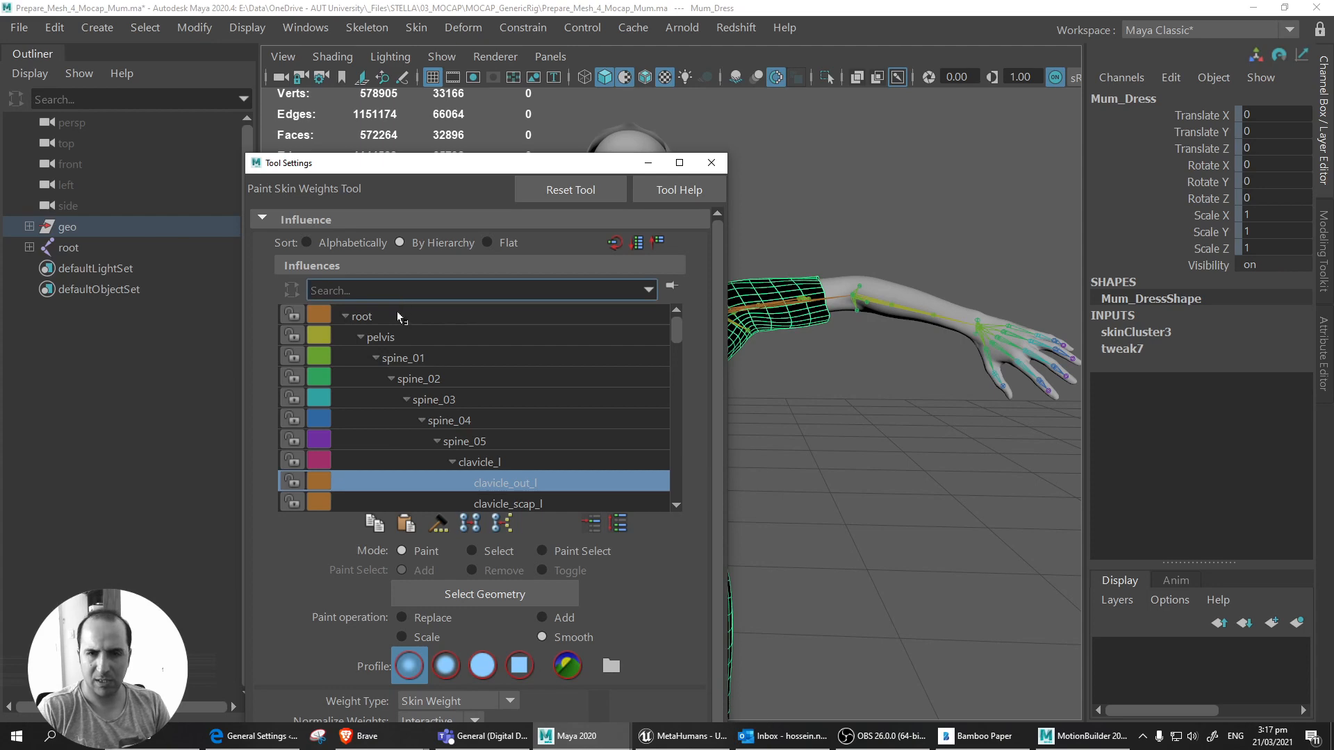
{"action": "left_click", "coordinate": [396, 318]}
{"action": "key", "text": "ctrl+a"}
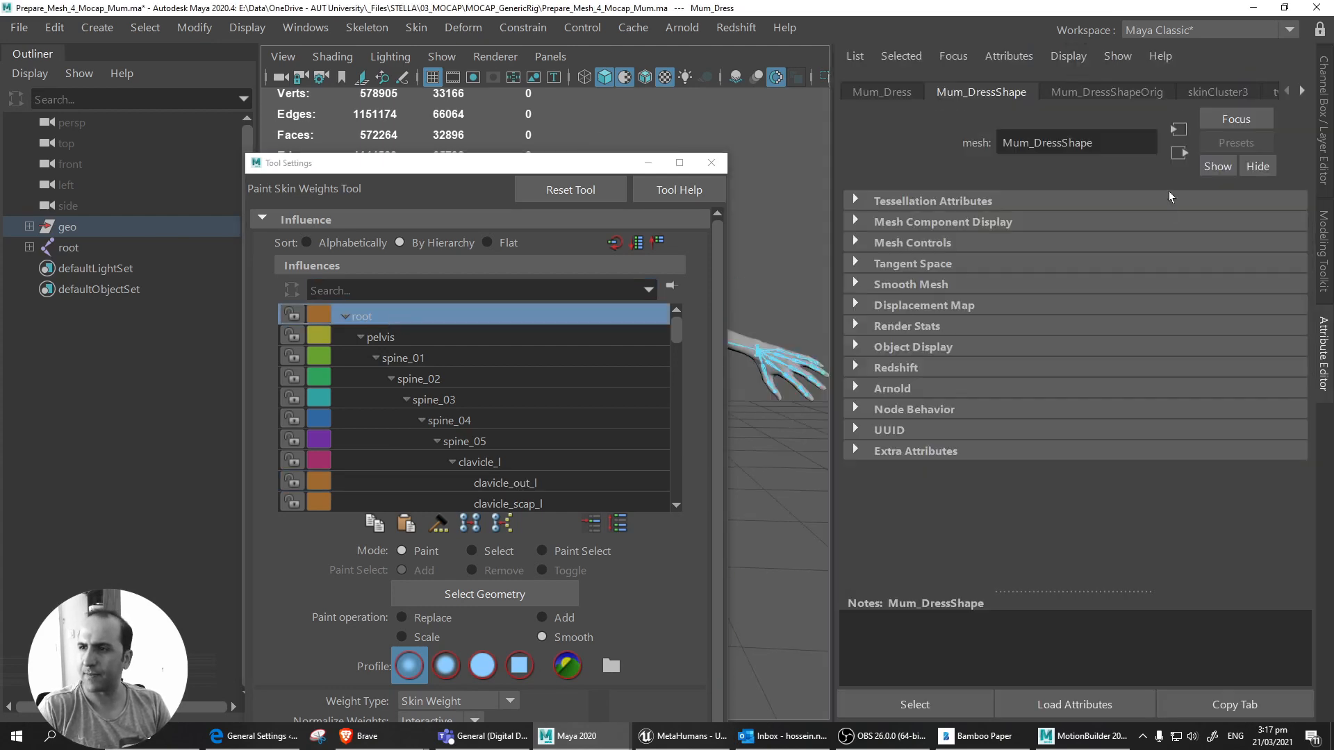
{"action": "left_click", "coordinate": [1274, 168]}
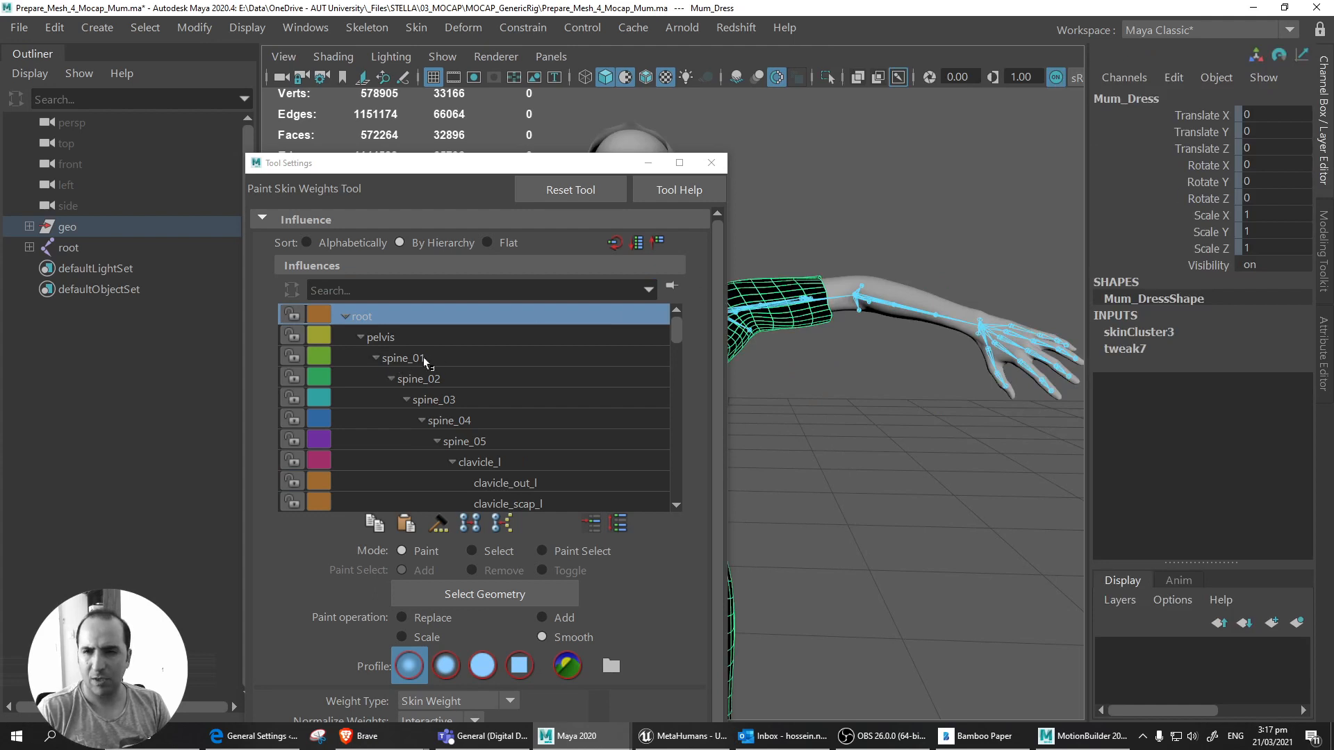
{"action": "scroll", "coordinate": [508, 400], "scroll_direction": "down", "scroll_amount": 15}
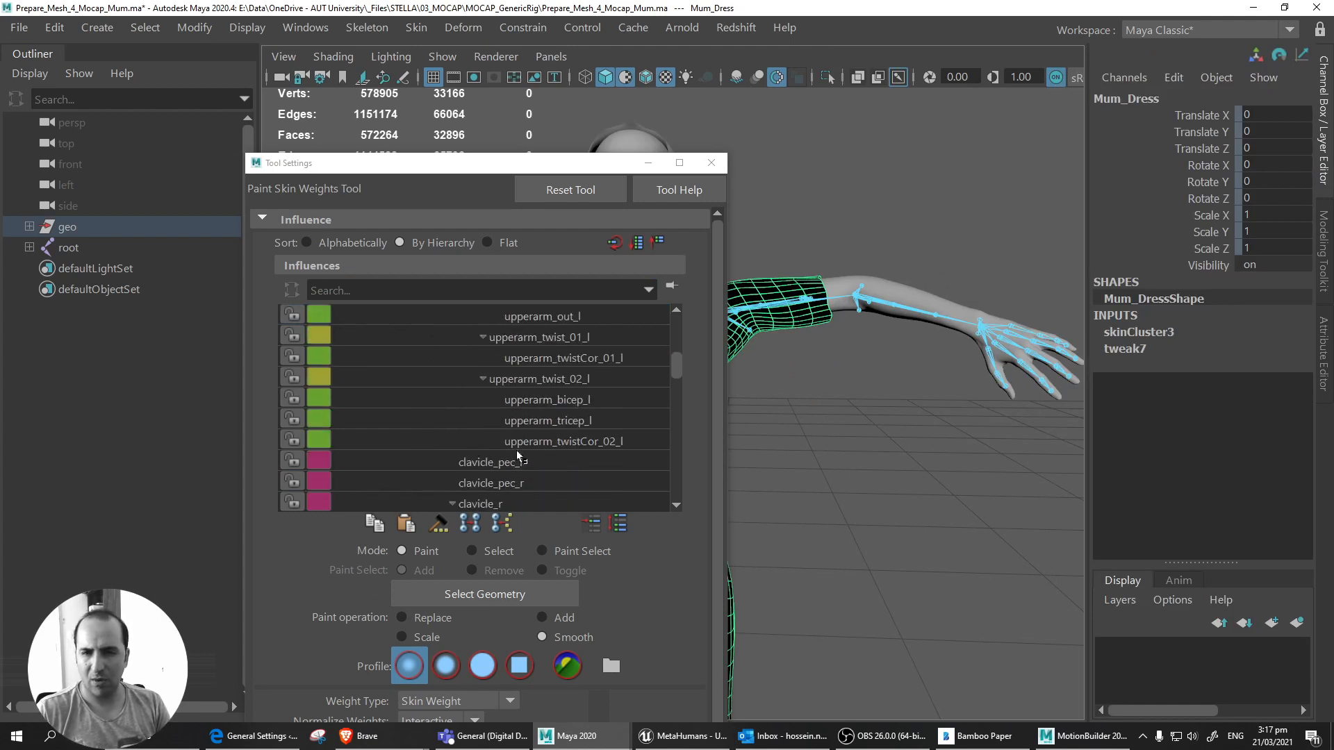
{"action": "left_click_drag", "start_coordinate": [677, 402], "coordinate": [672, 499]}
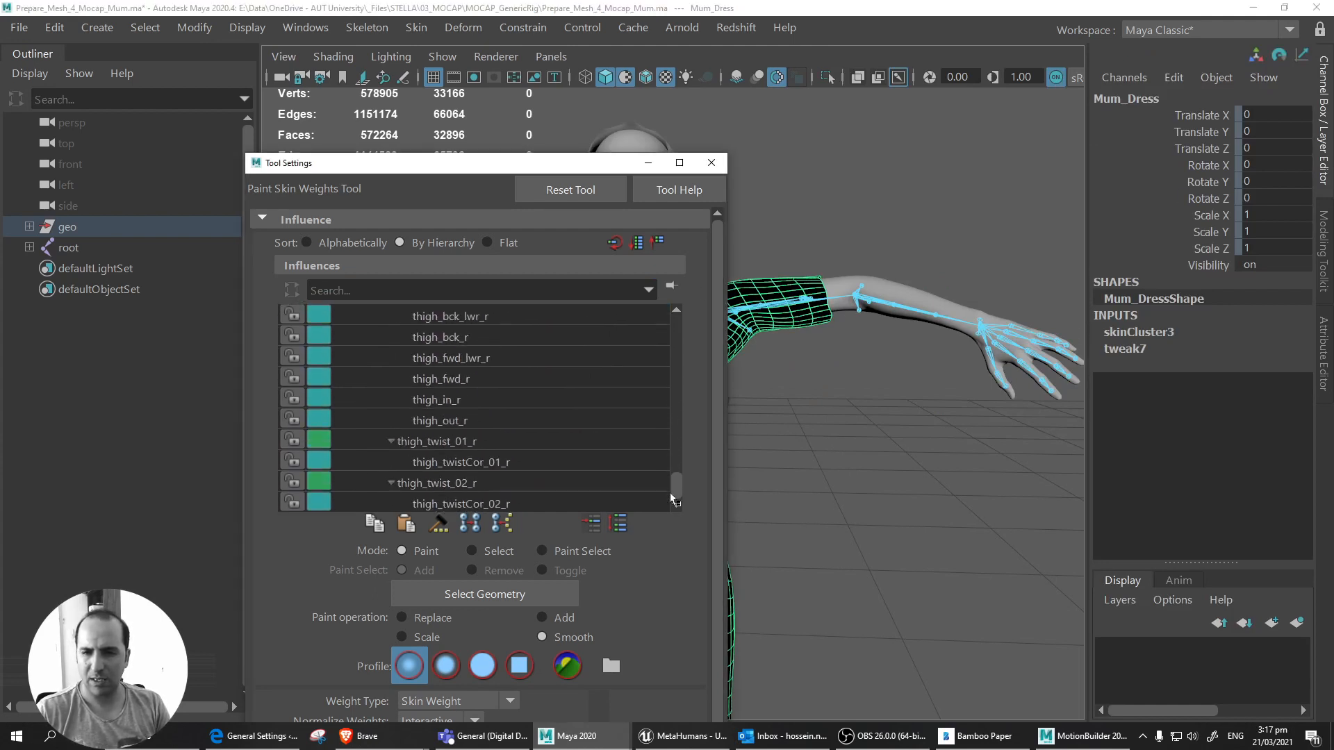
{"action": "left_click", "coordinate": [577, 504]}
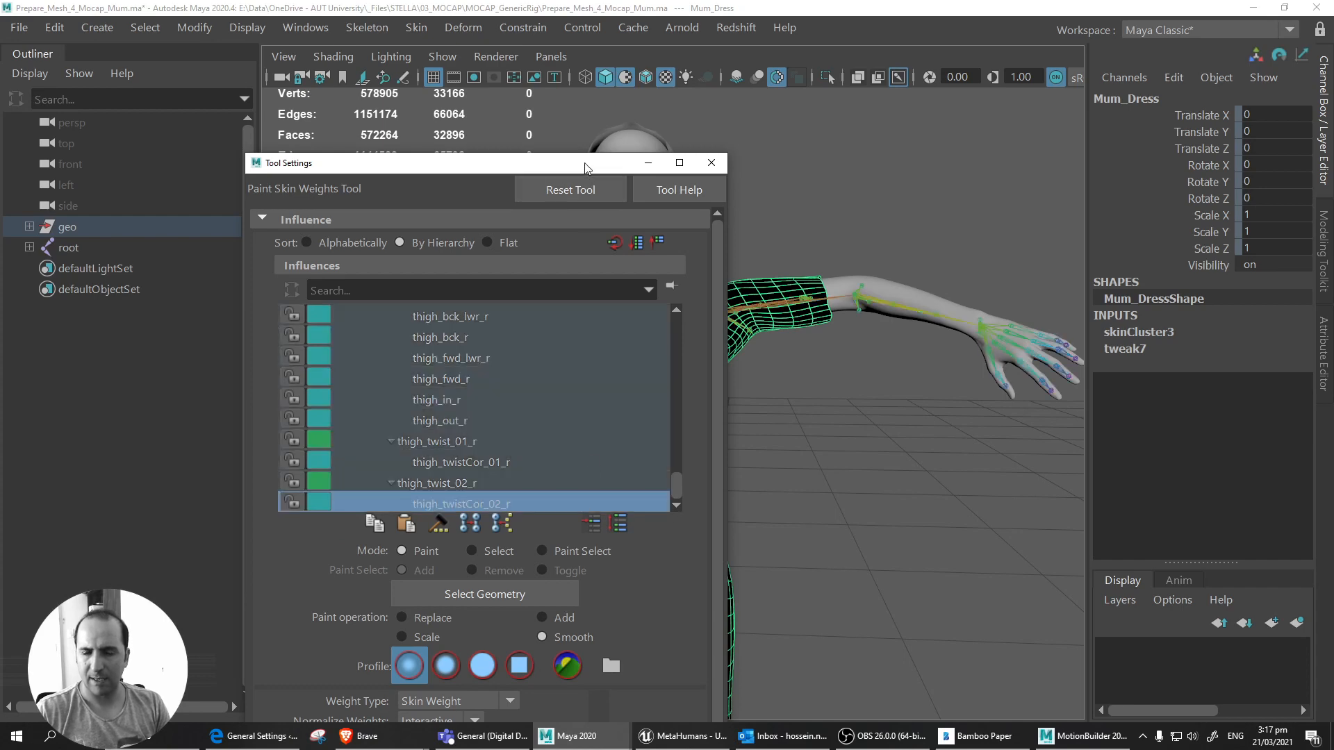
{"action": "left_click_drag", "start_coordinate": [574, 164], "coordinate": [327, 59]}
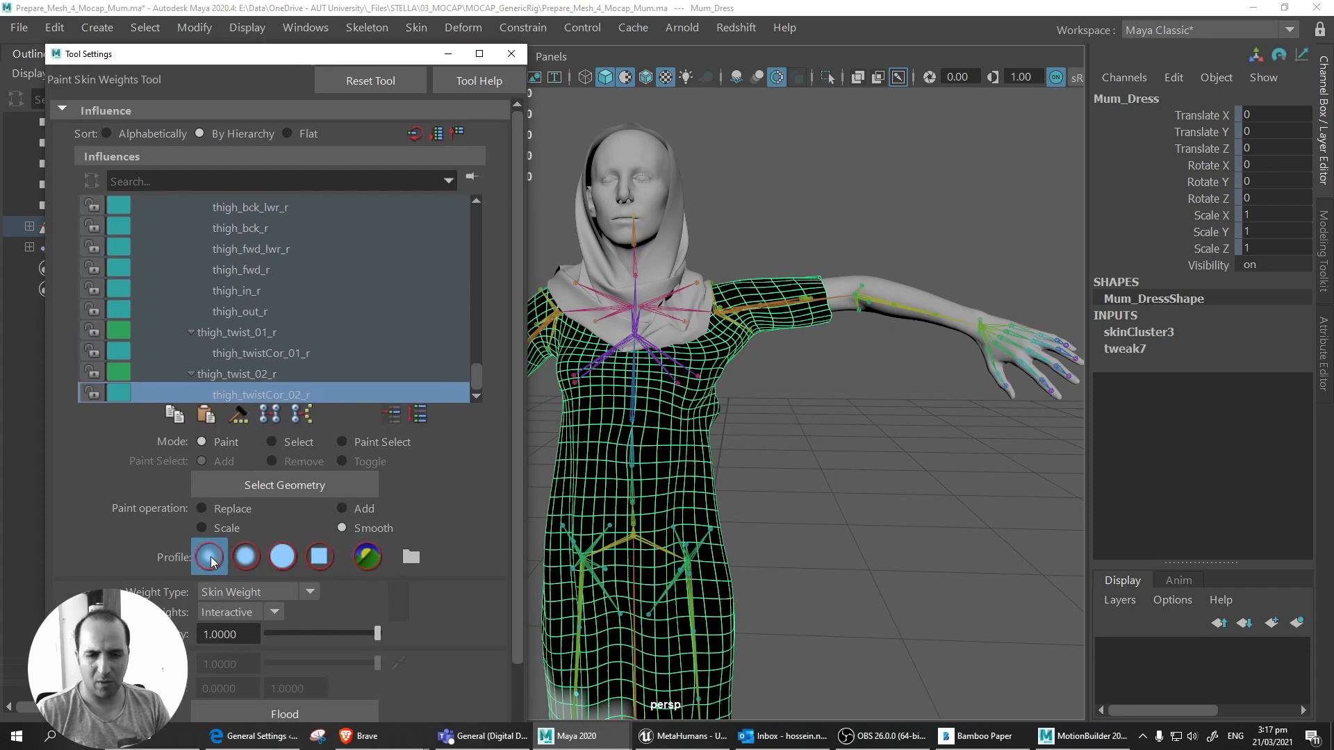
{"action": "left_click", "coordinate": [297, 720]}
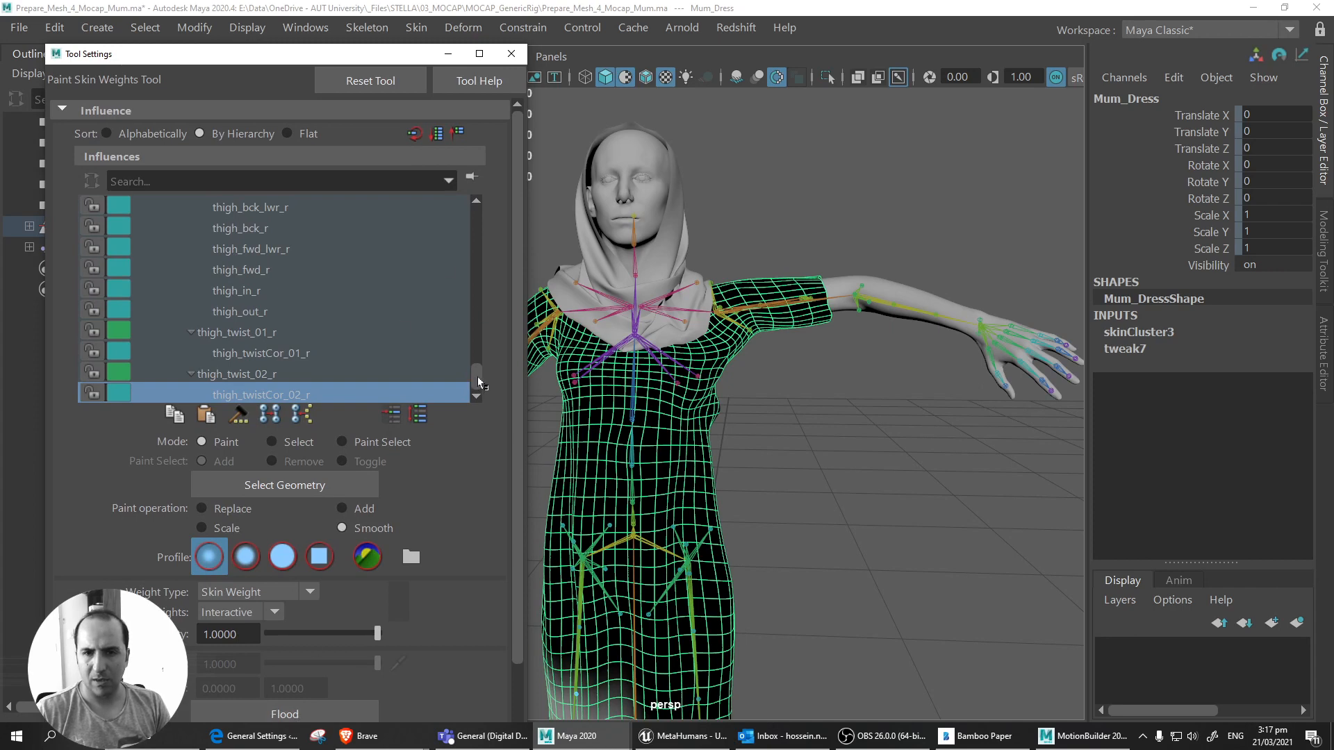
Flood-smooth the dress weights of the root, pelvis and spine_01 influences one by one.
{"action": "left_click_drag", "start_coordinate": [479, 383], "coordinate": [478, 210]}
{"action": "left_click", "coordinate": [253, 210]}
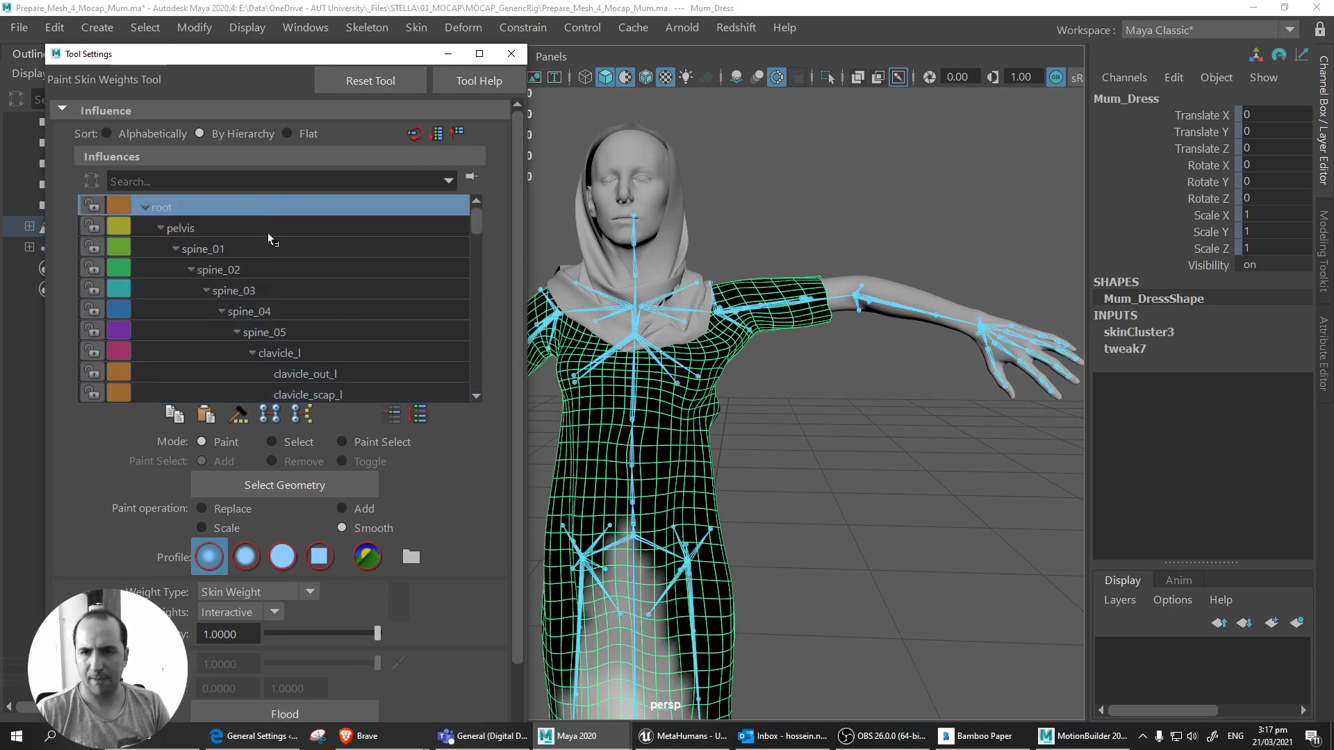
{"action": "left_click", "coordinate": [325, 707]}
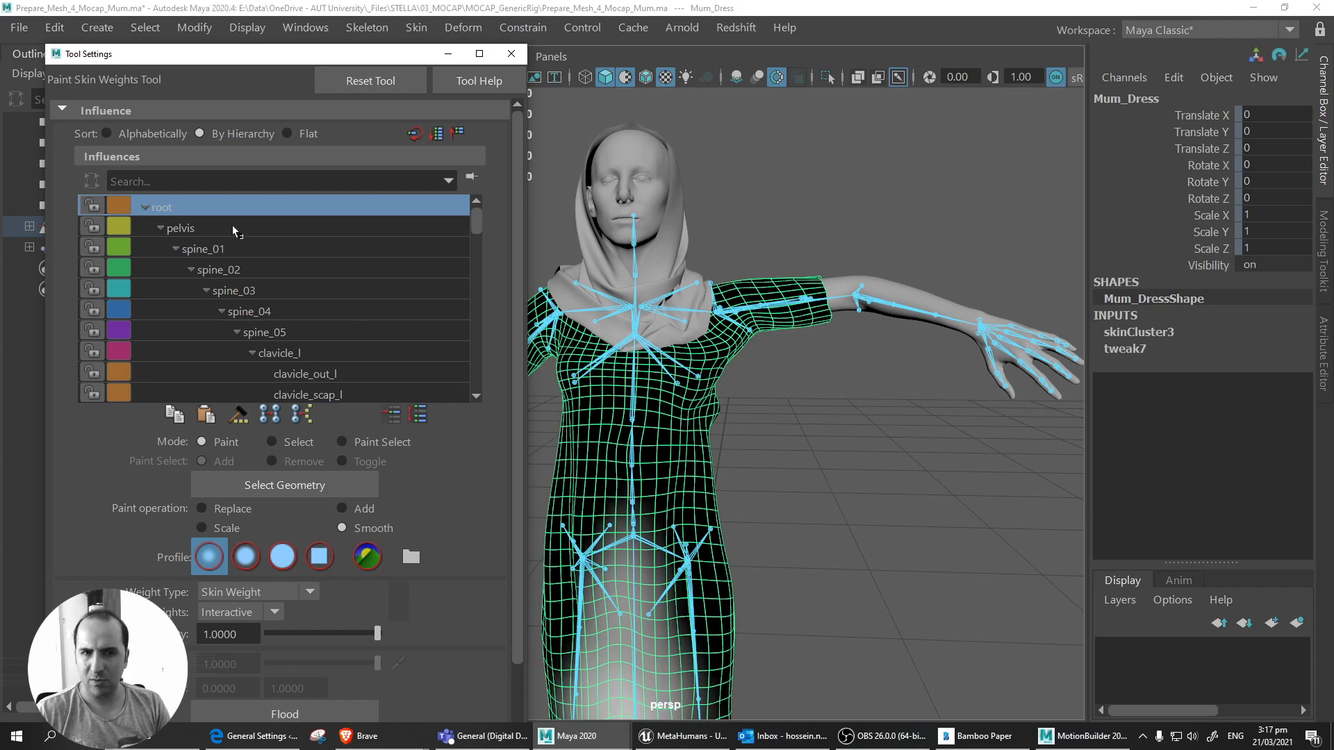
{"action": "left_click", "coordinate": [234, 230]}
{"action": "left_click", "coordinate": [300, 721]}
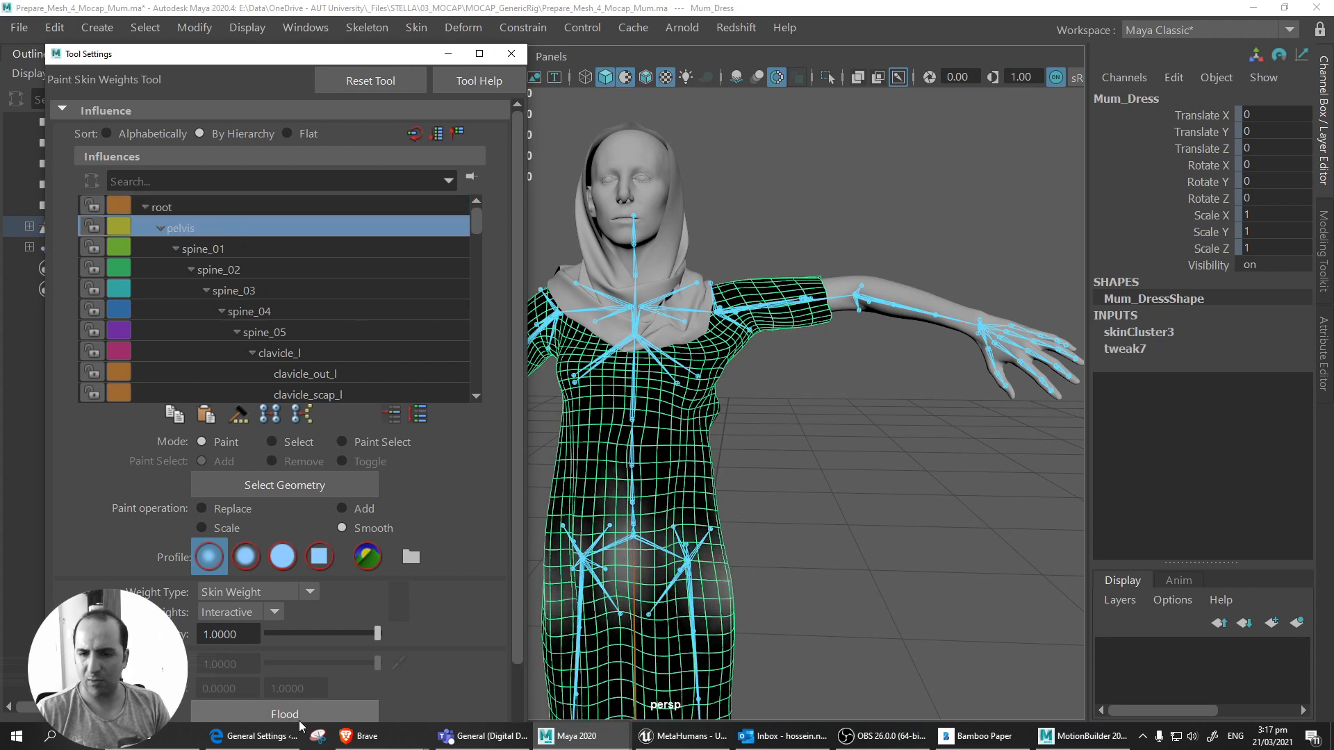
{"action": "left_click", "coordinate": [277, 250]}
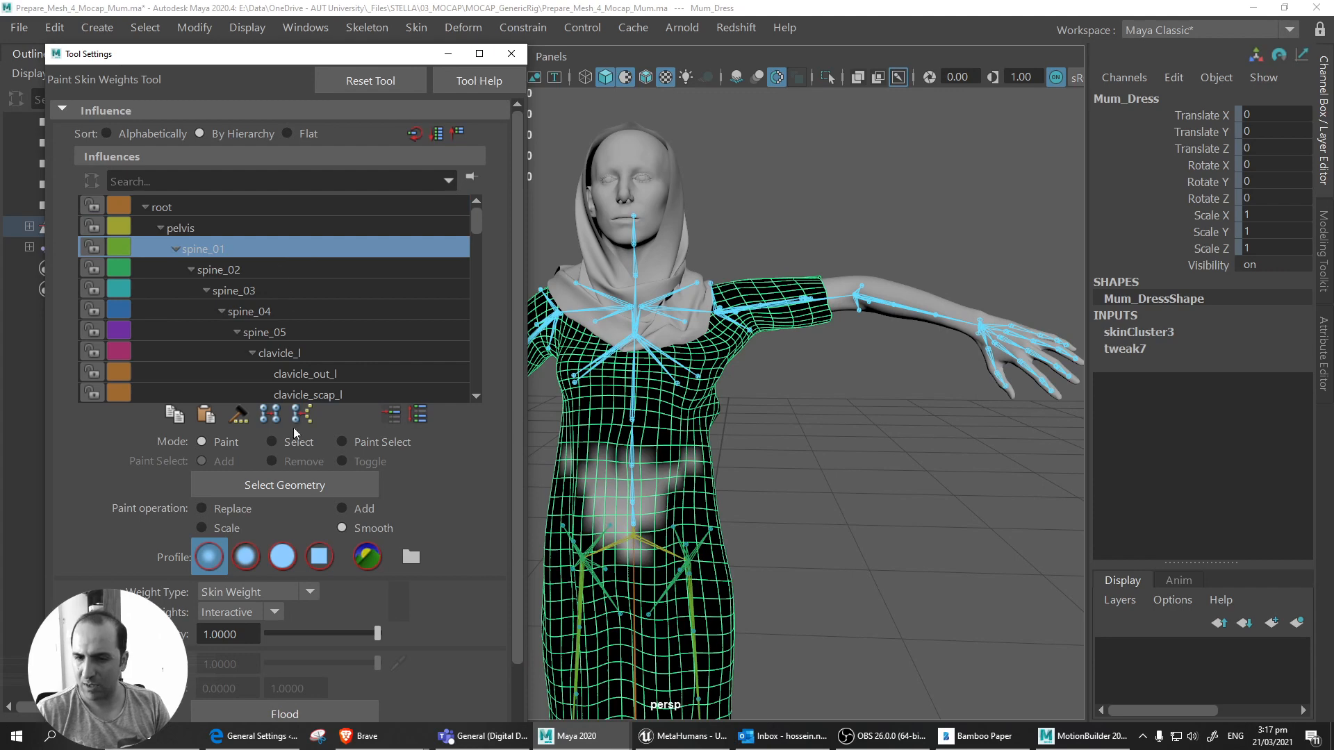
{"action": "left_click", "coordinate": [299, 716]}
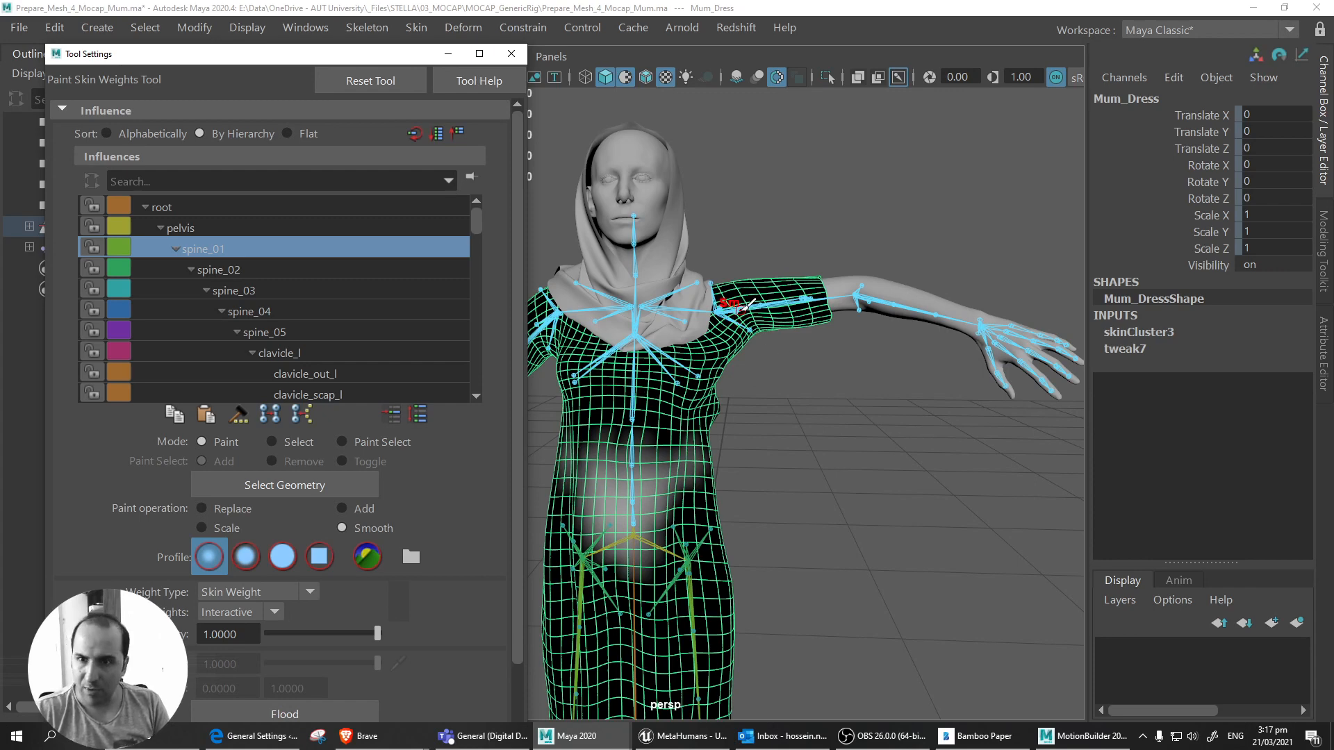
Pick the upperarm_l influence from its joint in the viewport and flood-smooth its weights on the dress.
{"action": "right_click", "coordinate": [727, 313]}
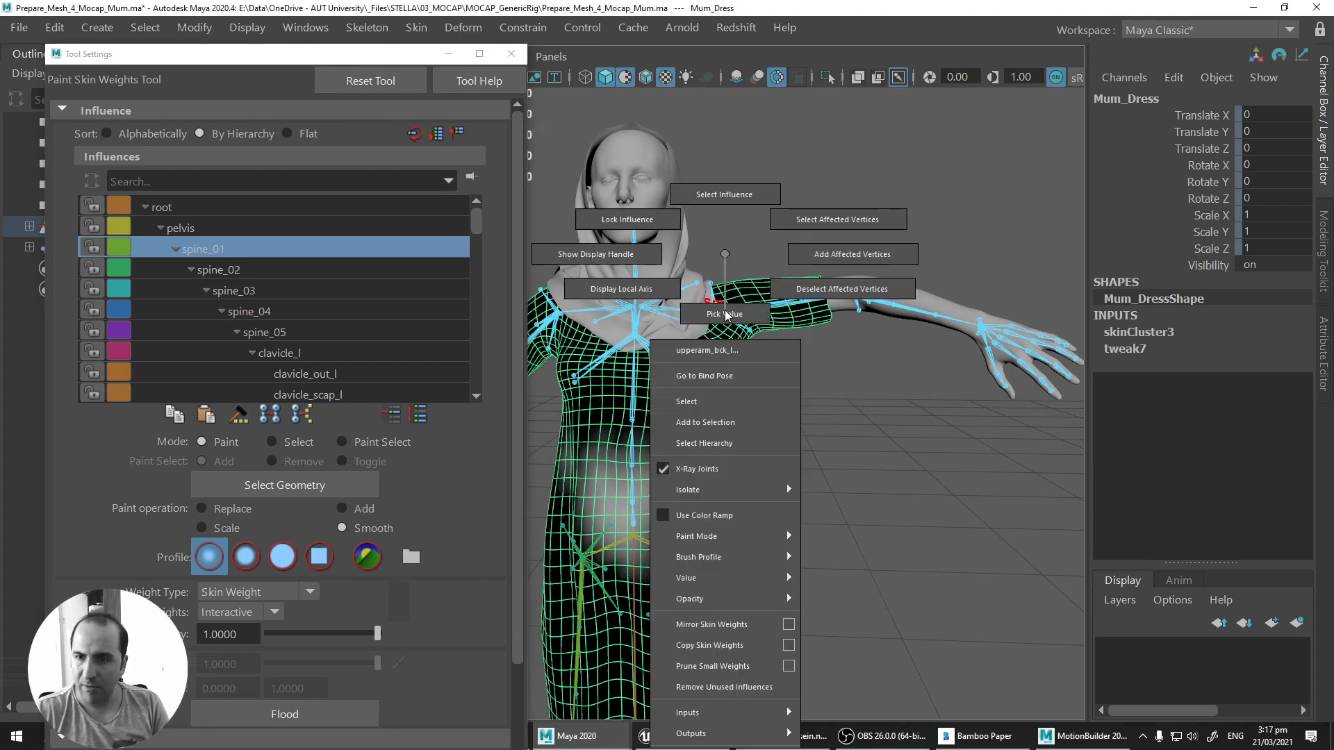
{"action": "left_click", "coordinate": [707, 203]}
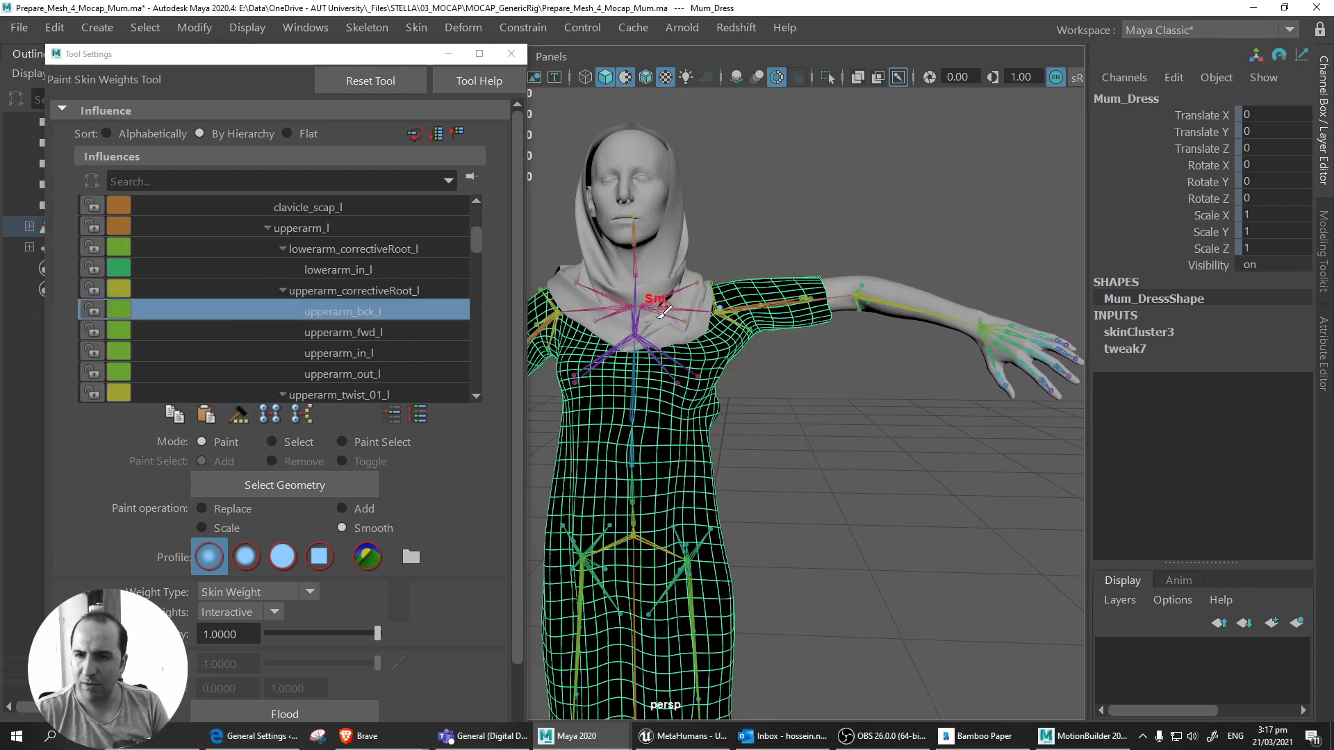
{"action": "right_click", "coordinate": [722, 310]}
{"action": "left_click", "coordinate": [719, 220]}
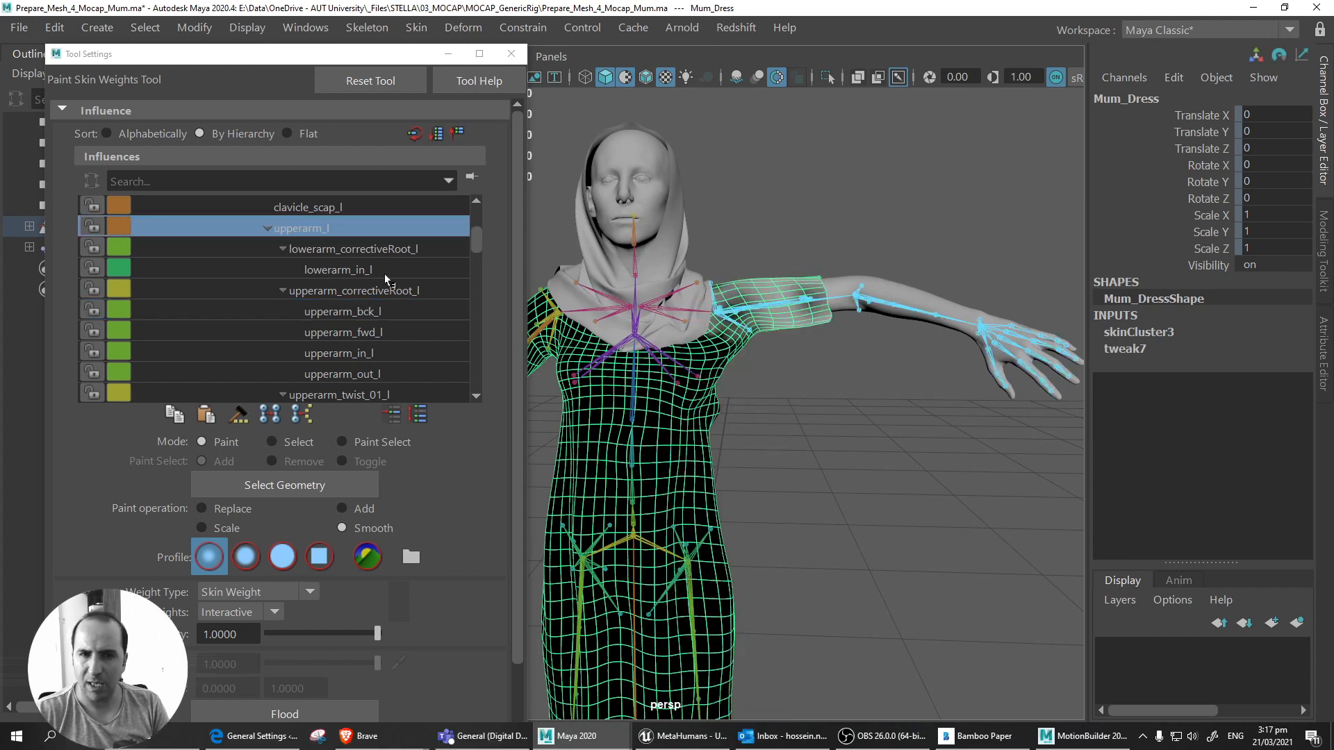
{"action": "left_click", "coordinate": [283, 715]}
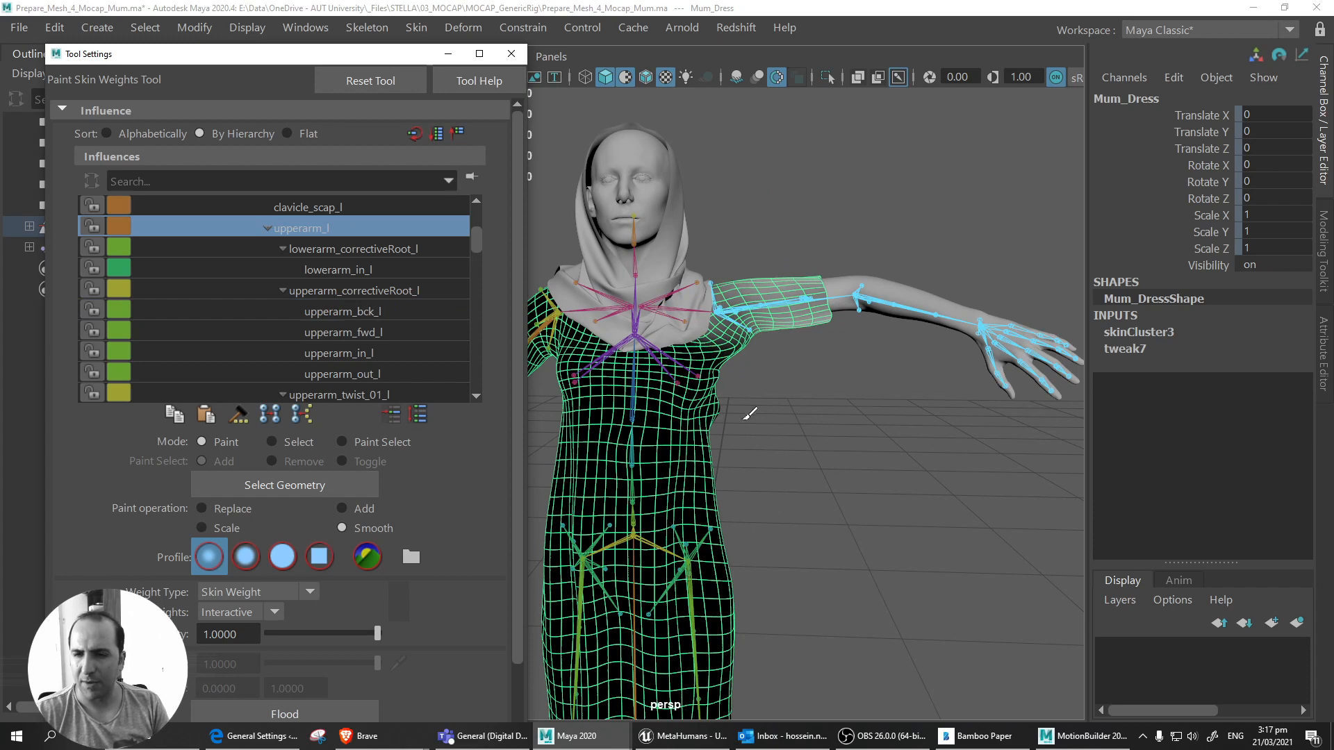
Pick the spine_04 influence in the viewport and flood-smooth its dress weights several times.
{"action": "right_click_drag", "start_coordinate": [631, 418], "coordinate": [640, 192]}
{"action": "left_click", "coordinate": [307, 712]}
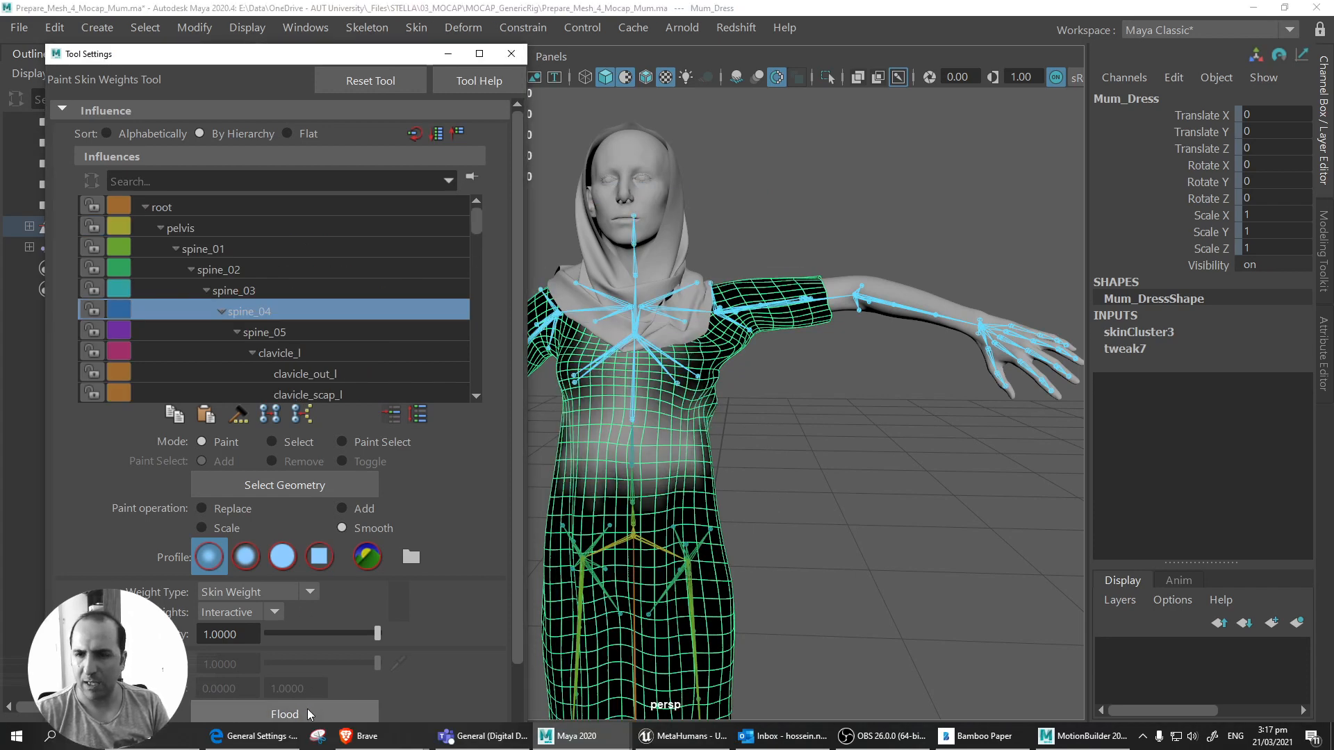
{"action": "left_click", "coordinate": [307, 712]}
{"action": "left_click", "coordinate": [306, 707]}
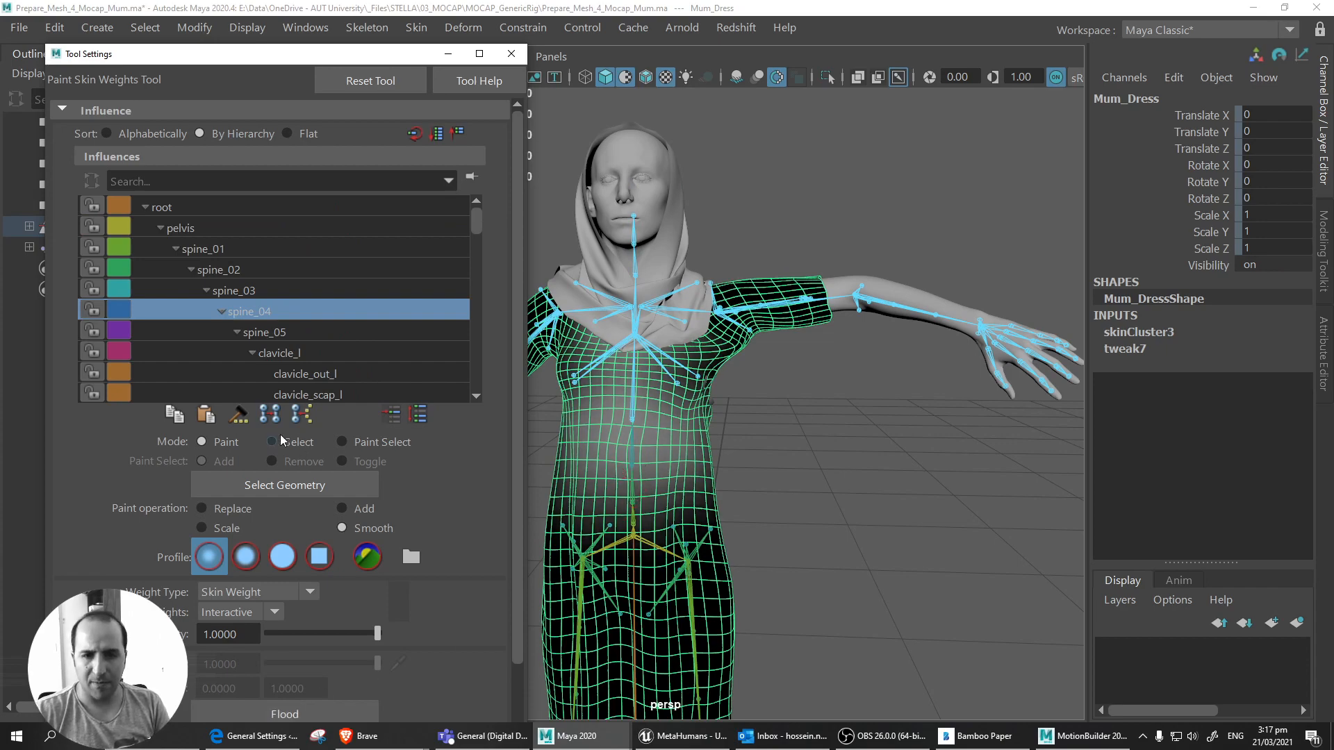
Set the Paint Skin Weights tool to Select mode and try to select the dress vertices under the raised left arm.
{"action": "mouse_move", "coordinate": [744, 465]}
{"action": "left_mouse_down", "text": "alt"}
{"action": "mouse_move", "coordinate": [518, 462]}
{"action": "mouse_move", "coordinate": [741, 470]}
{"action": "left_mouse_up", "text": "alt"}
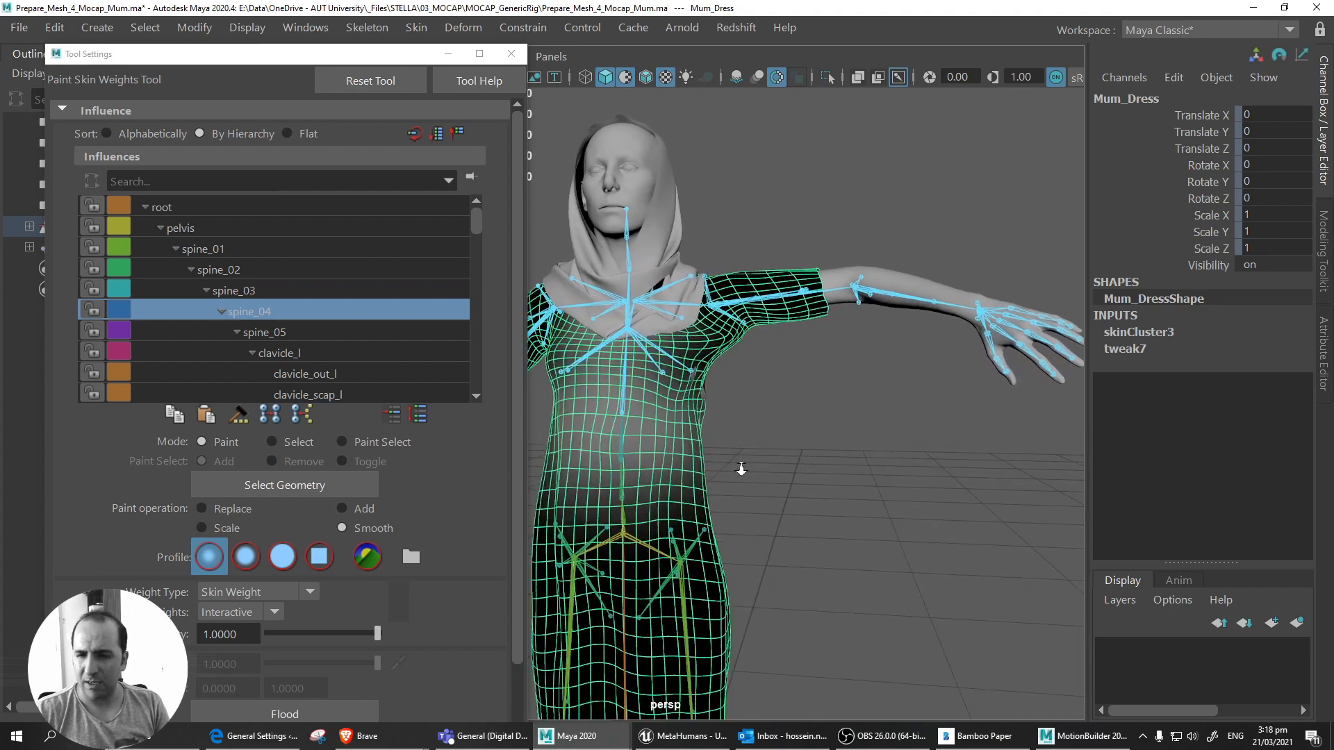
{"action": "right_click_drag", "start_coordinate": [741, 471], "coordinate": [780, 452], "text": "alt"}
{"action": "middle_click_drag", "start_coordinate": [780, 453], "coordinate": [833, 478], "text": "alt"}
{"action": "right_click_drag", "start_coordinate": [833, 479], "coordinate": [770, 453], "text": "alt"}
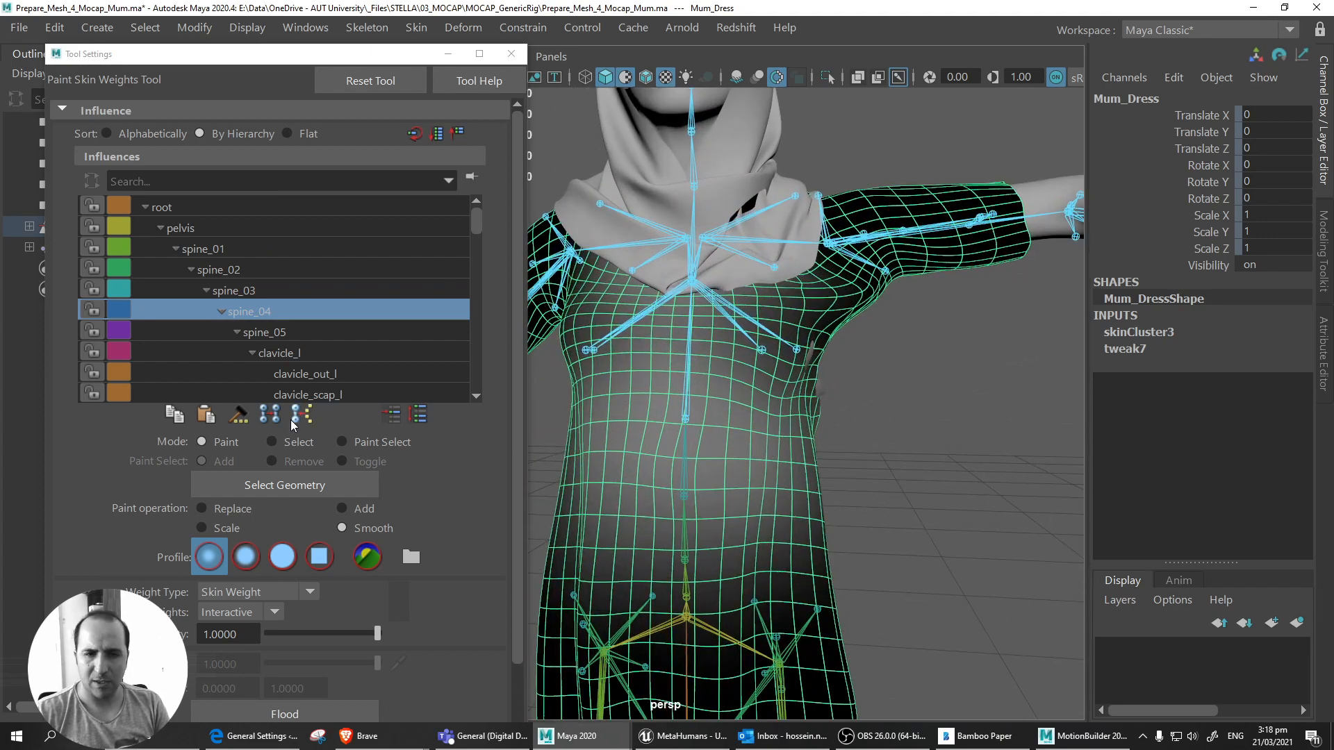
{"action": "left_click", "coordinate": [272, 442]}
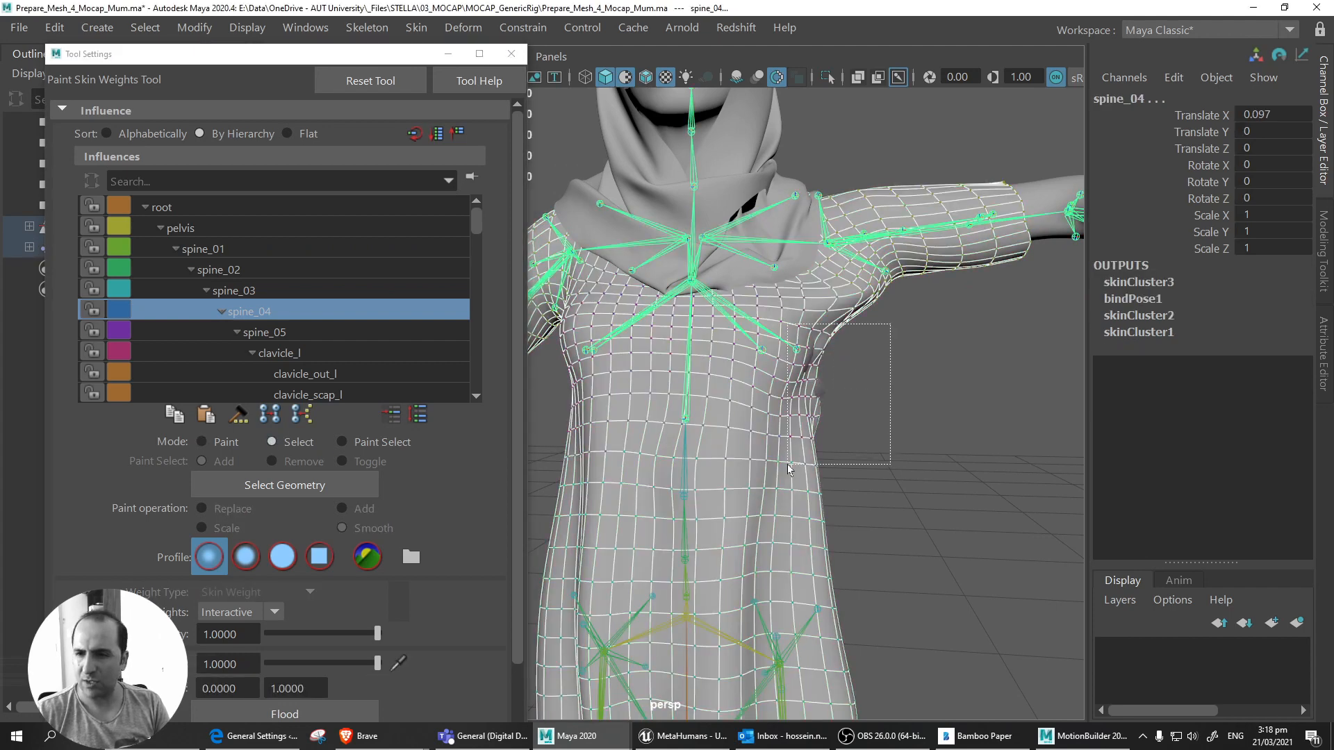
{"action": "left_click", "coordinate": [788, 468]}
{"action": "left_click", "coordinate": [802, 452]}
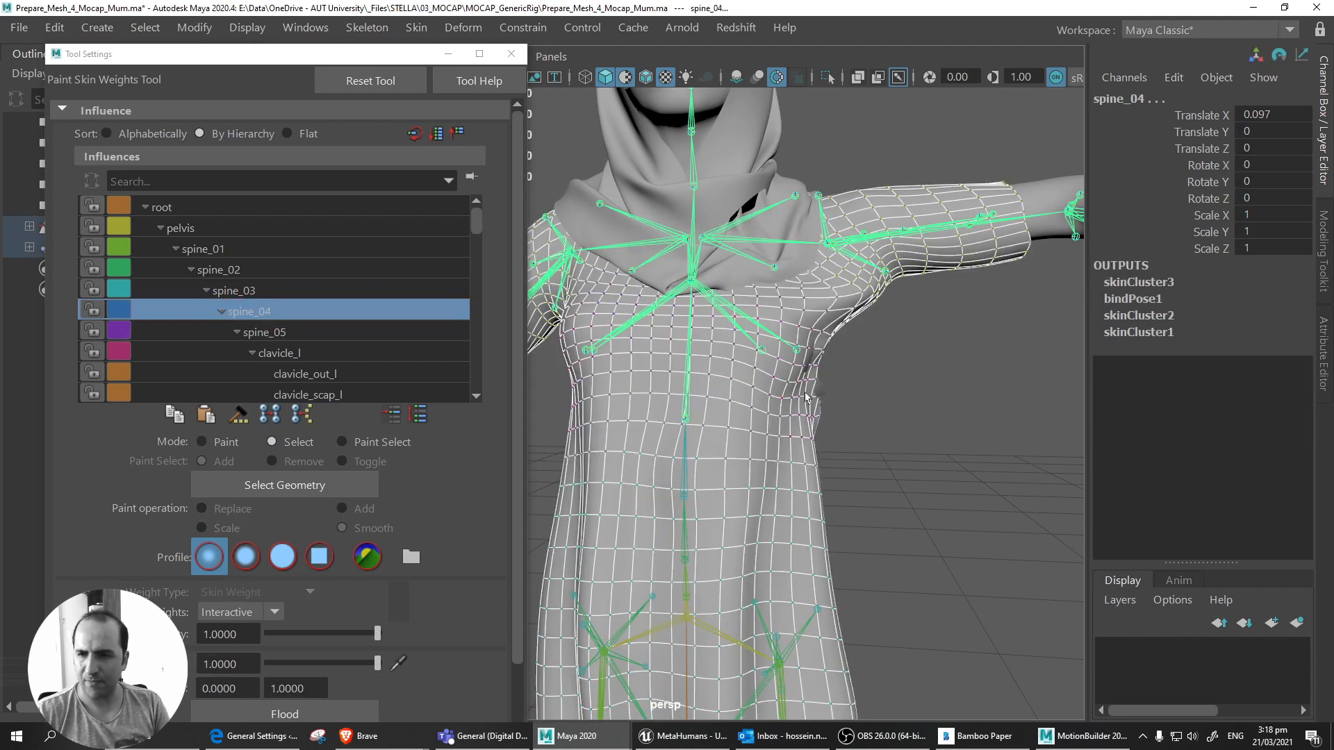
Hide the joints in the perspective viewport so that only the meshes can be selected.
{"action": "left_click_drag", "start_coordinate": [390, 61], "coordinate": [379, 122]}
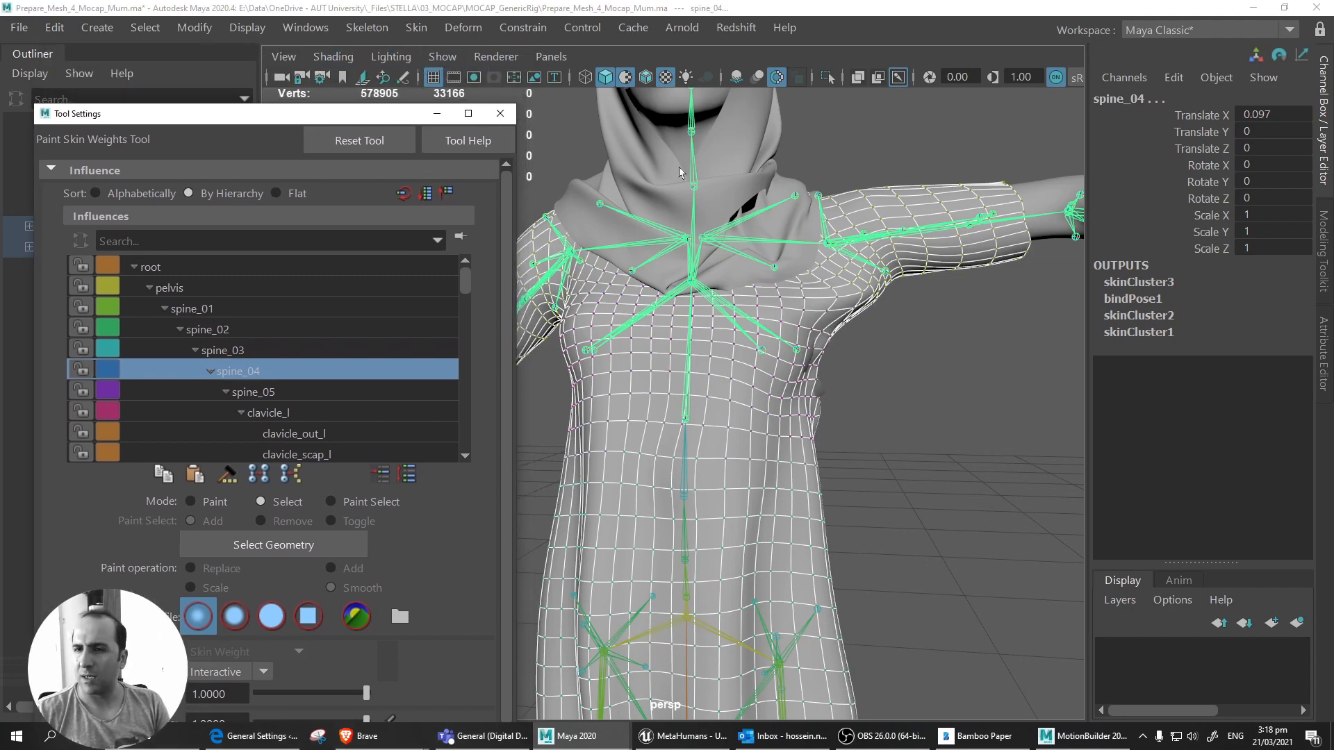
{"action": "left_click", "coordinate": [354, 61]}
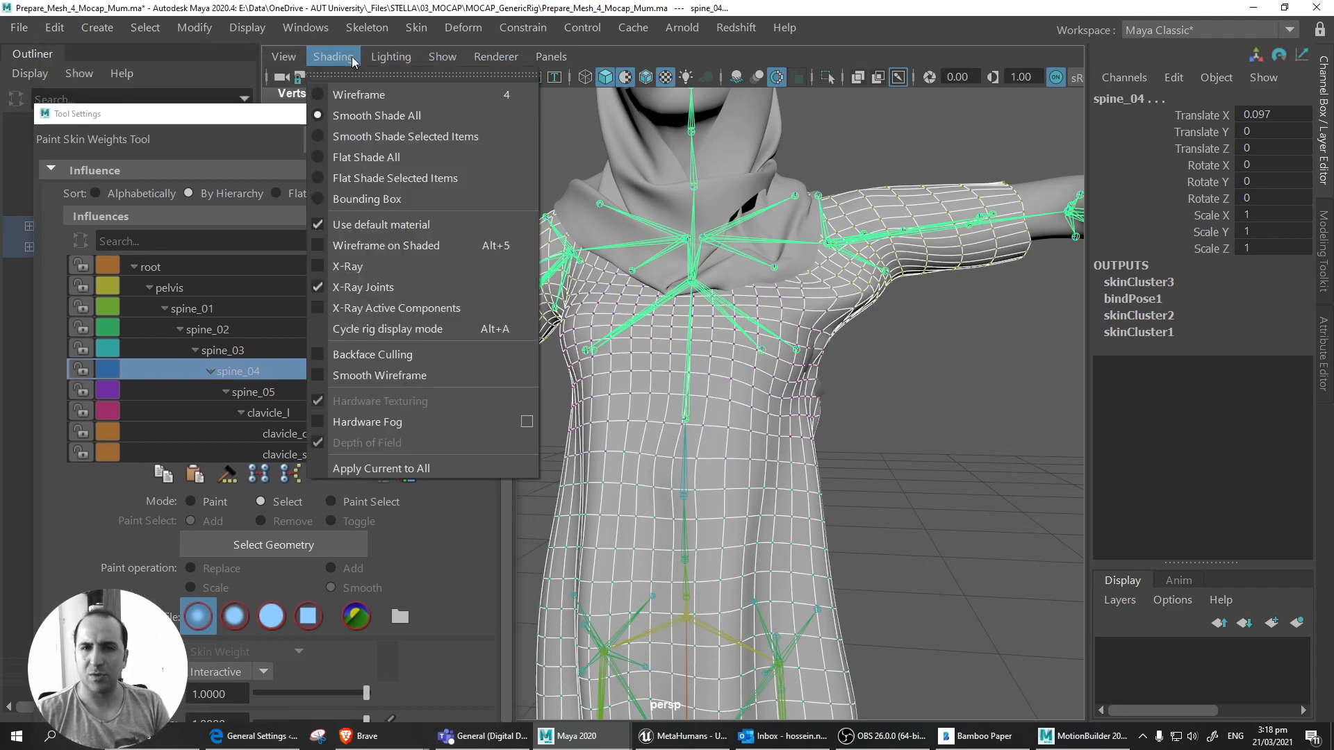
{"action": "left_click", "coordinate": [391, 56]}
{"action": "left_click", "coordinate": [443, 56]}
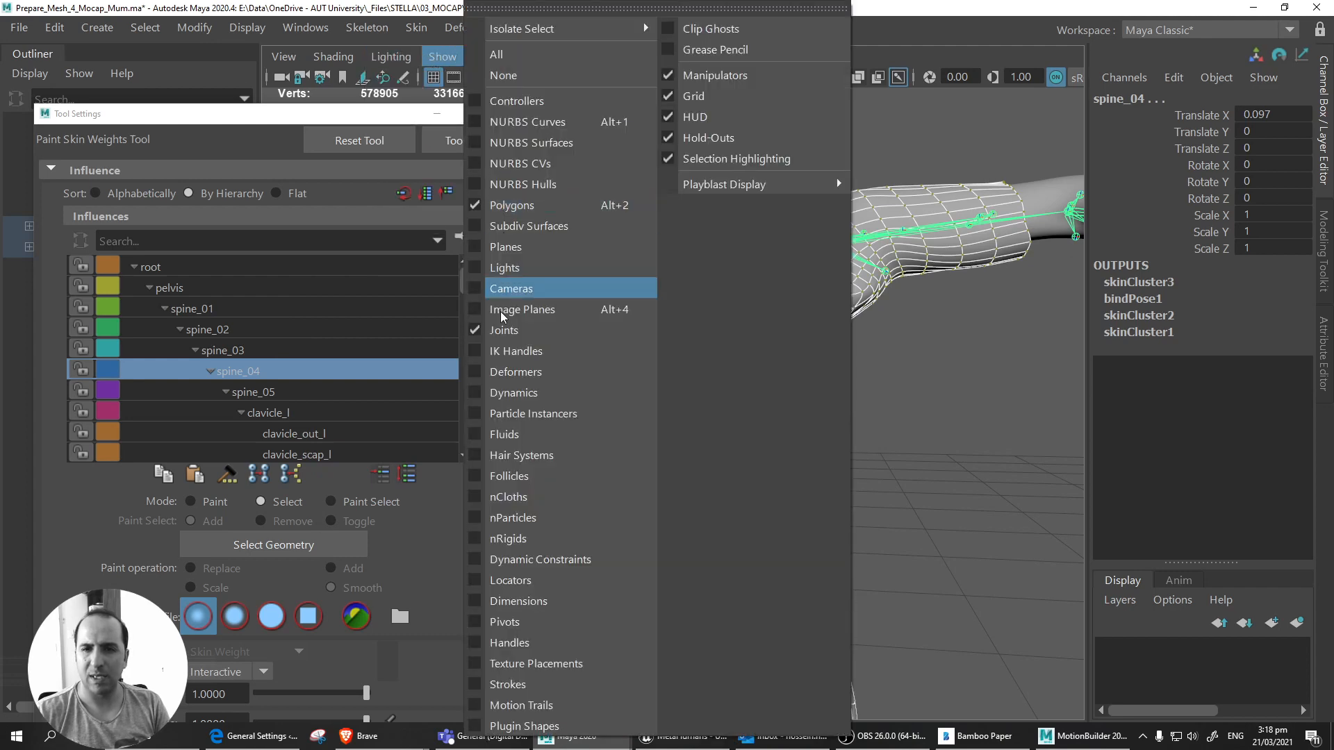
{"action": "left_click", "coordinate": [510, 330]}
Select the dress vertices below the left armpit and hammer their skin weights.
{"action": "left_click_drag", "start_coordinate": [881, 344], "coordinate": [792, 451]}
{"action": "left_click", "coordinate": [228, 478]}
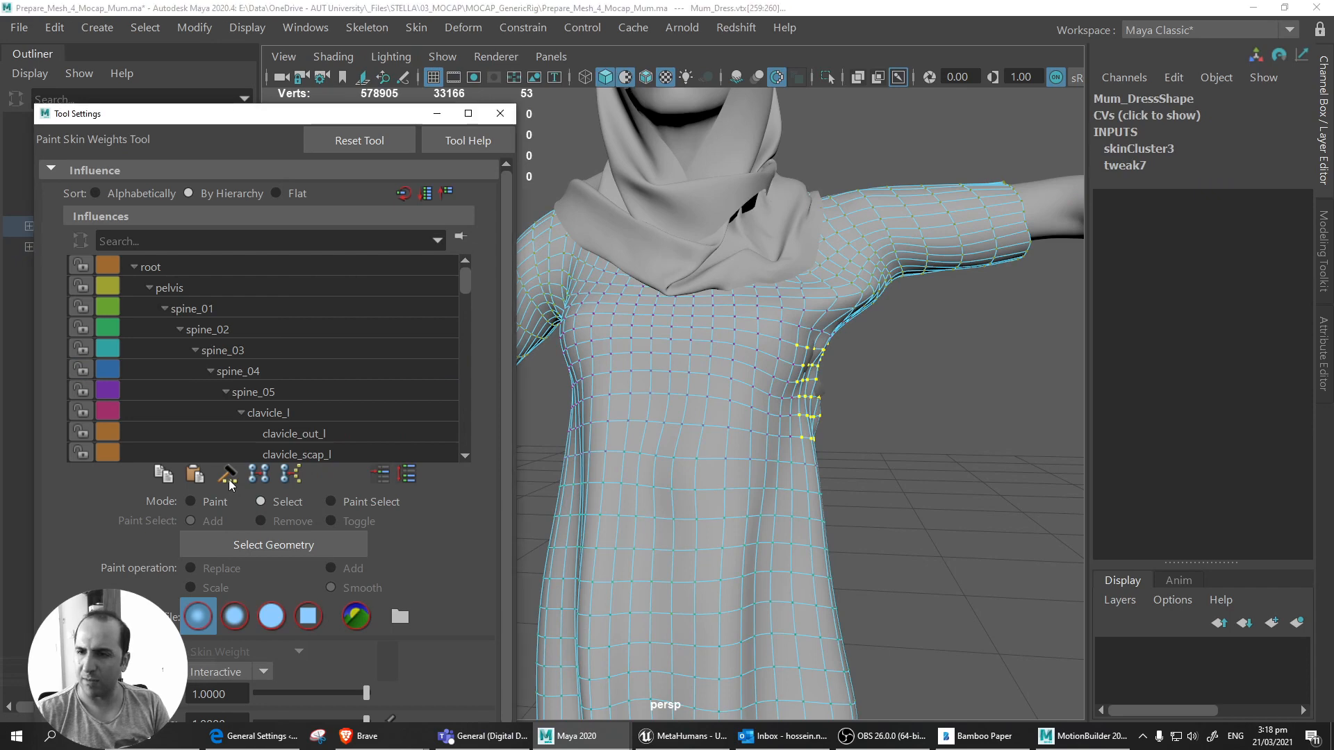
Select the Mum_Body mesh and activate skin weight painting in Select mode on it.
{"action": "left_click", "coordinate": [825, 399]}
{"action": "right_click", "coordinate": [824, 397]}
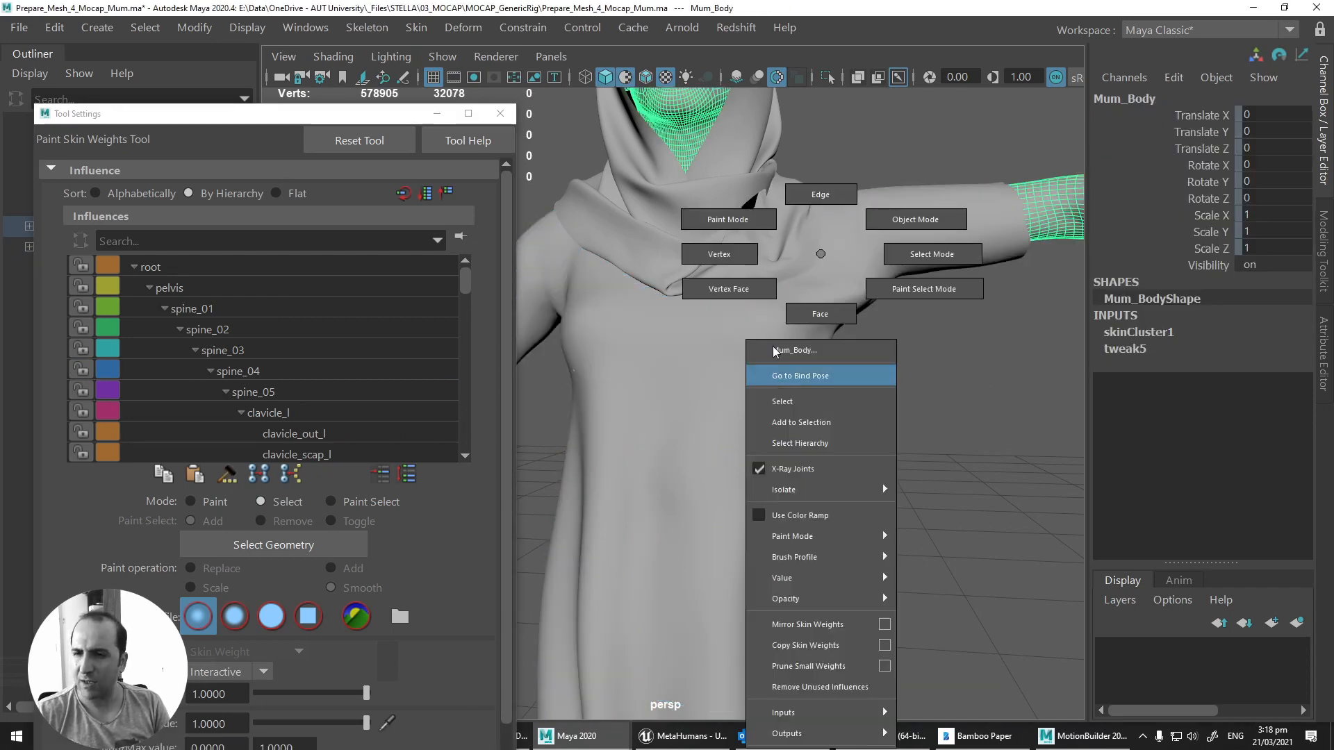
{"action": "left_click", "coordinate": [819, 259]}
{"action": "right_click", "coordinate": [1068, 192]}
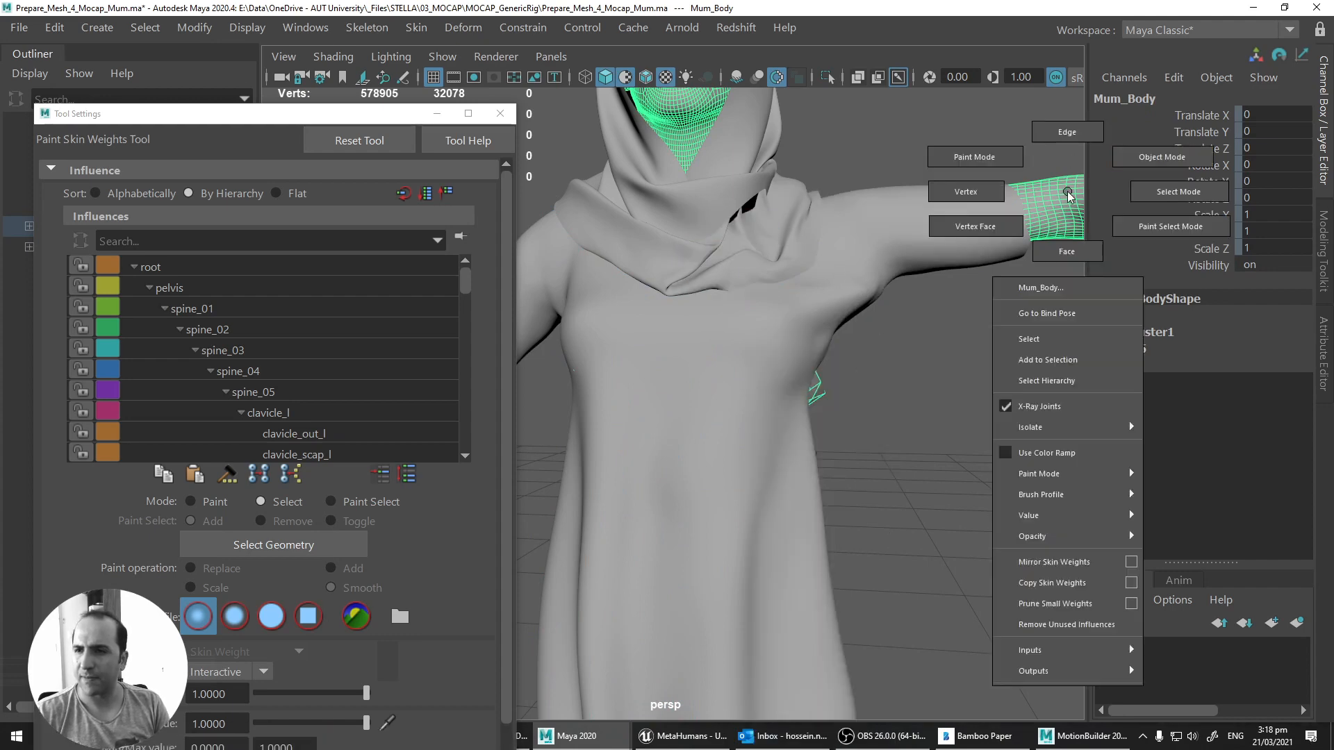
{"action": "left_click", "coordinate": [974, 157]}
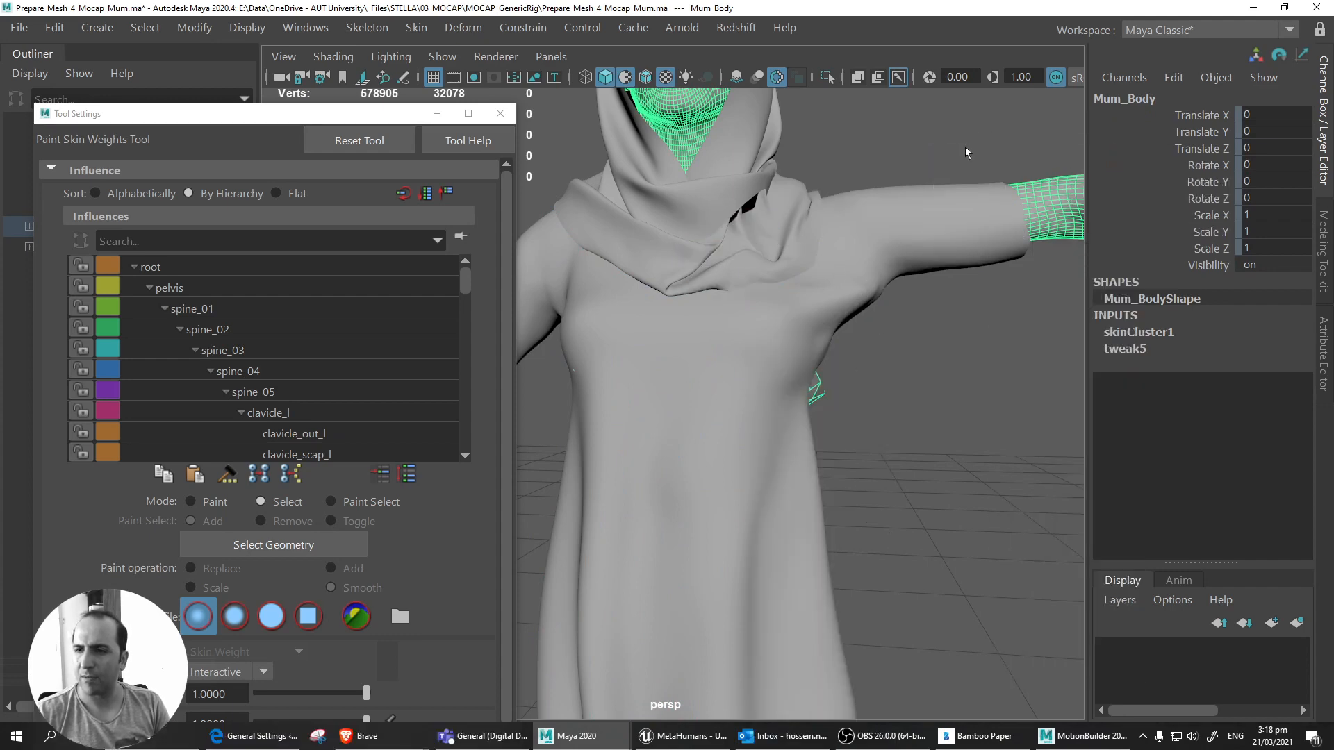
{"action": "left_click", "coordinate": [273, 508]}
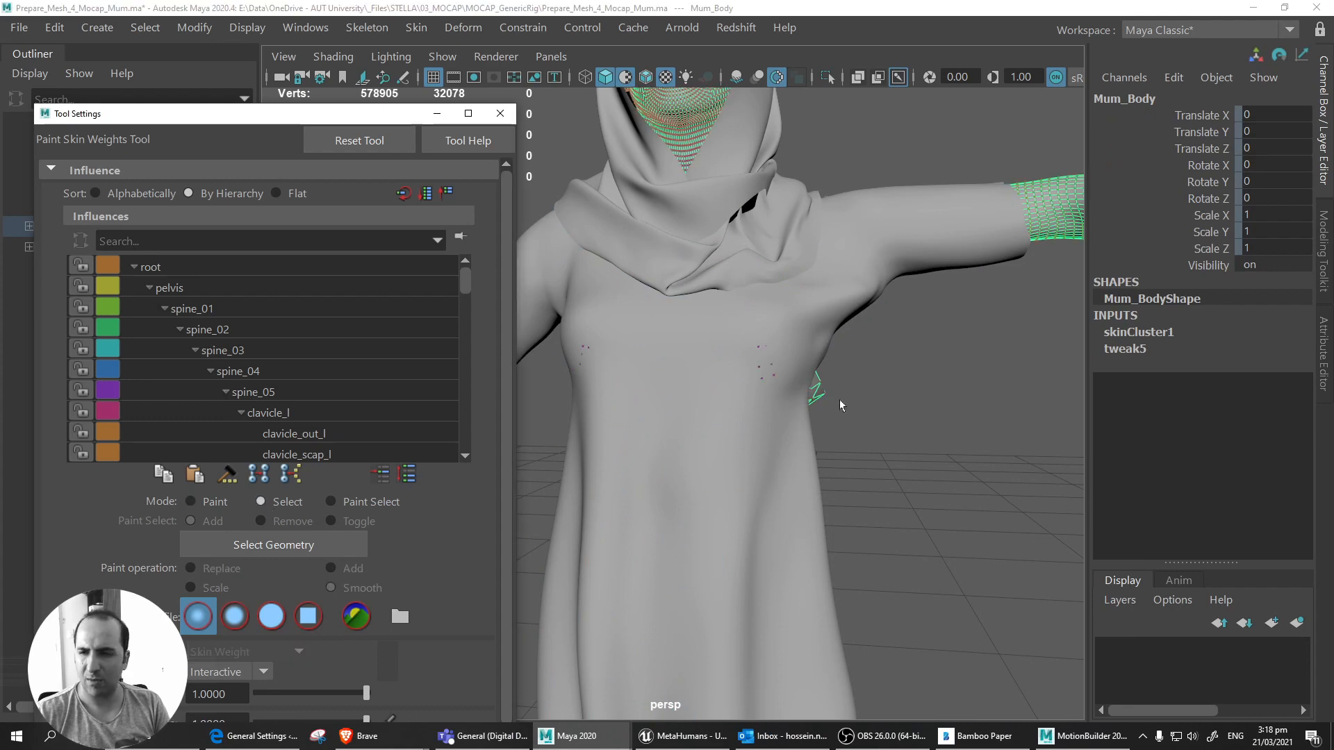
Select the Mum_Body vertices poking through the dress under the left arm, front and back, and hammer their skin weights.
{"action": "left_click_drag", "start_coordinate": [871, 344], "coordinate": [742, 485]}
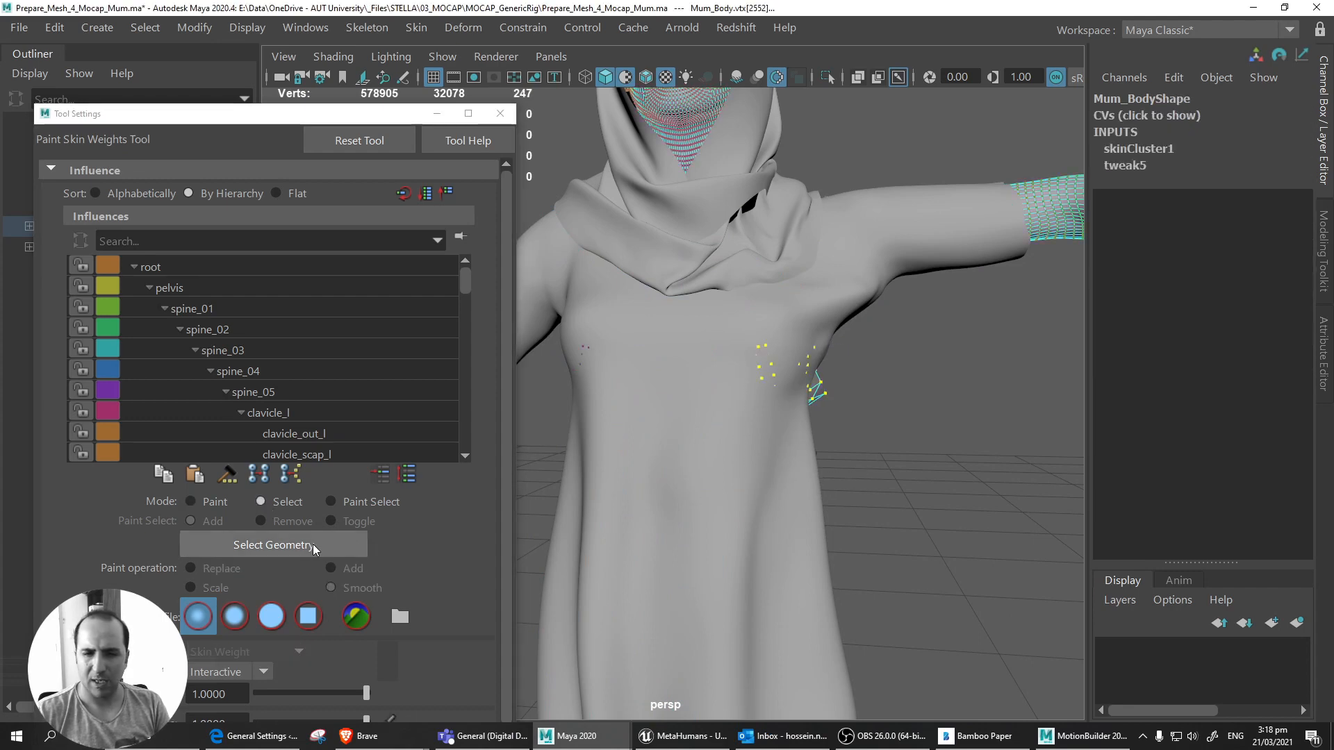
{"action": "left_click", "coordinate": [227, 475]}
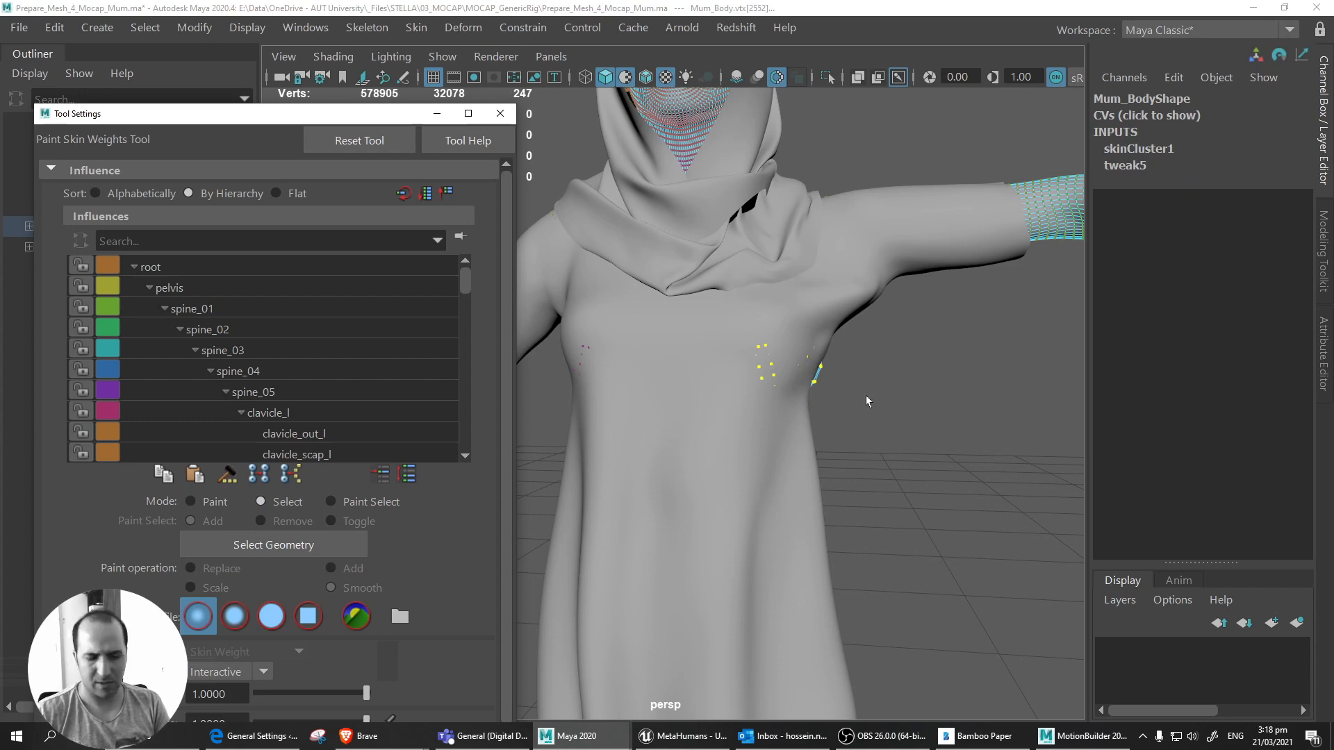
{"action": "left_click_drag", "start_coordinate": [866, 401], "coordinate": [695, 478], "text": "alt"}
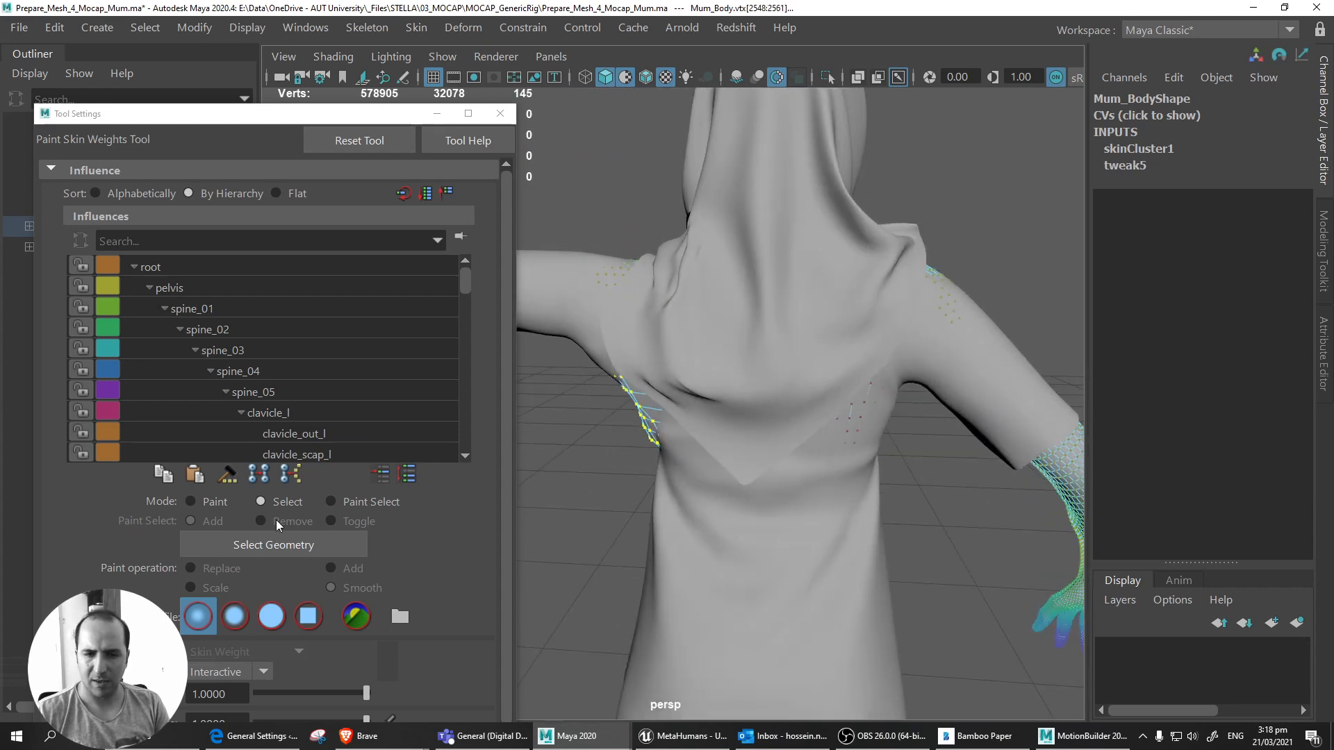
{"action": "left_click", "coordinate": [228, 476]}
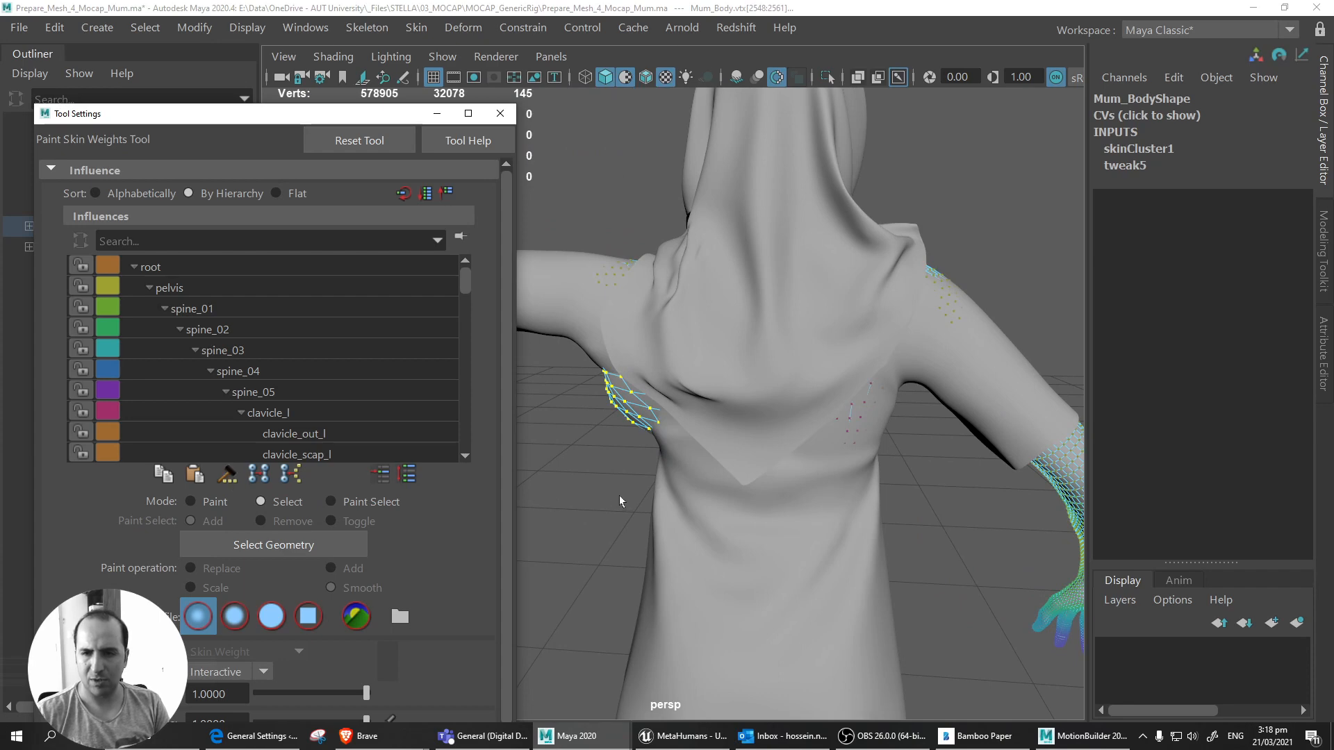
Leave the vertex selection and reactivate the Paint Skin Weights tool in Paint mode on the whole Mum_Body mesh.
{"action": "left_click_drag", "start_coordinate": [663, 469], "coordinate": [907, 485], "text": "alt"}
{"action": "left_click", "coordinate": [194, 504]}
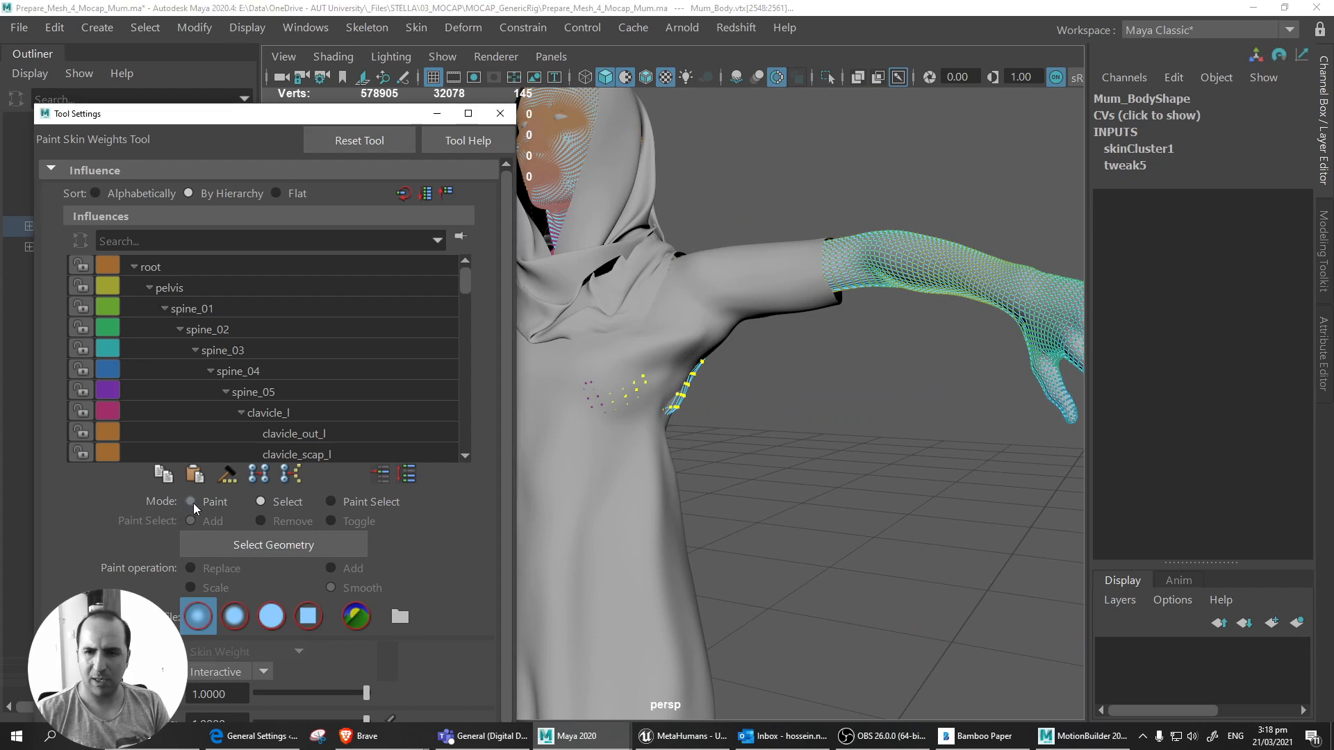
{"action": "key", "text": "q"}
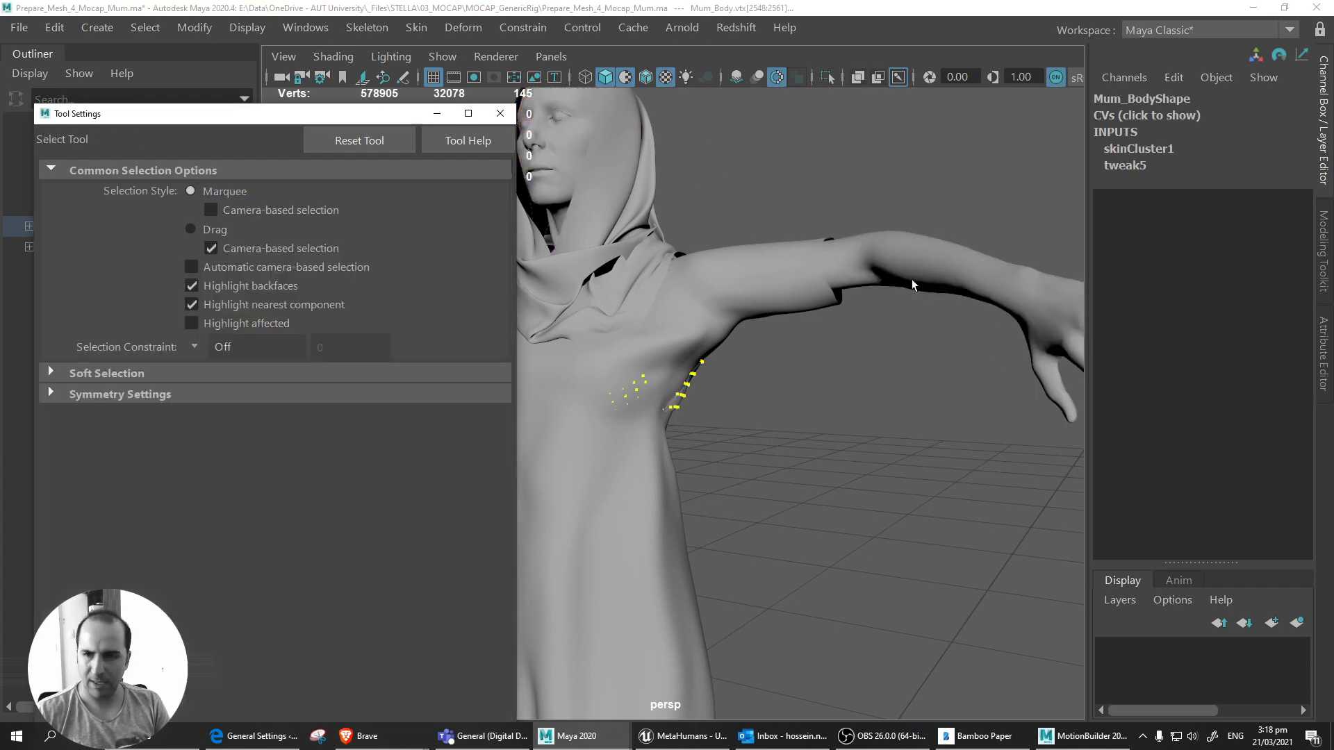
{"action": "left_click", "coordinate": [919, 269]}
{"action": "right_click_drag", "start_coordinate": [842, 187], "coordinate": [789, 167]}
{"action": "key", "text": "y"}
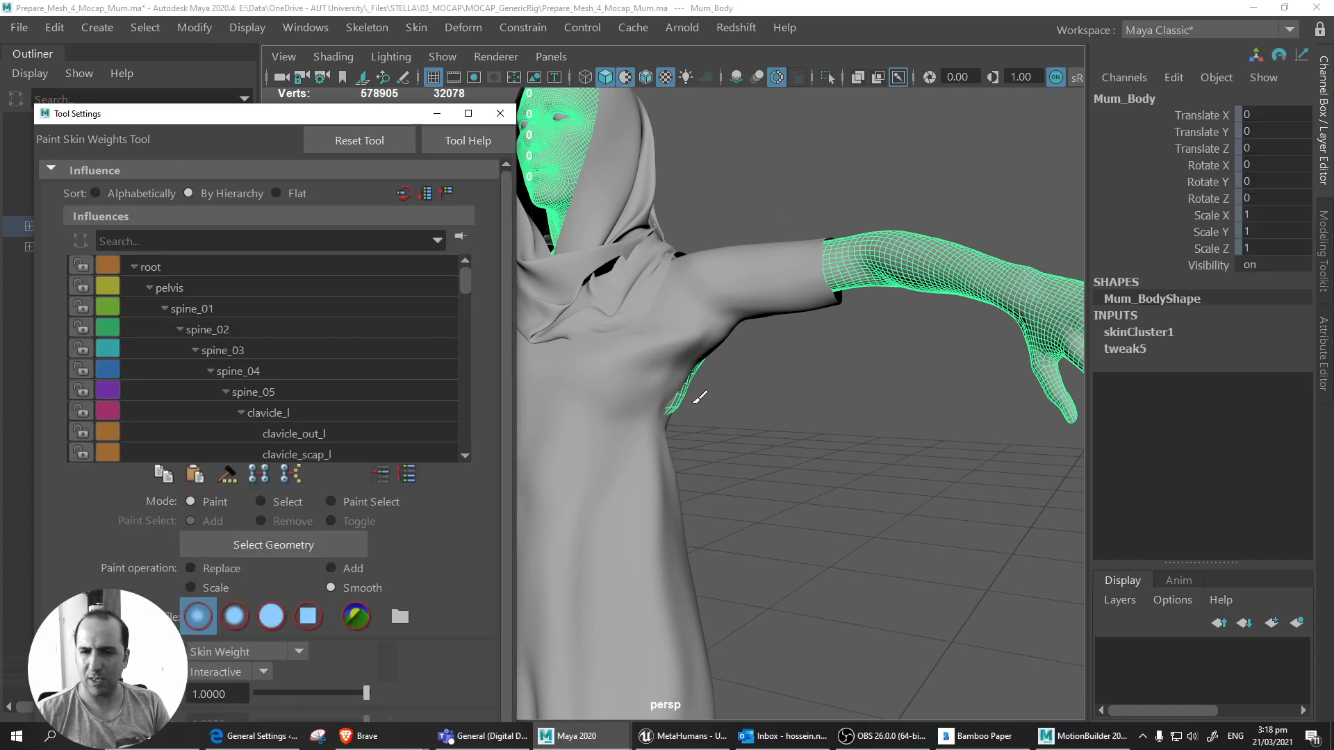
Show the joints in the viewport again and pick the spine_04 influence from its joint for Mum_Body.
{"action": "middle_click_drag", "start_coordinate": [670, 383], "coordinate": [724, 399], "text": "alt"}
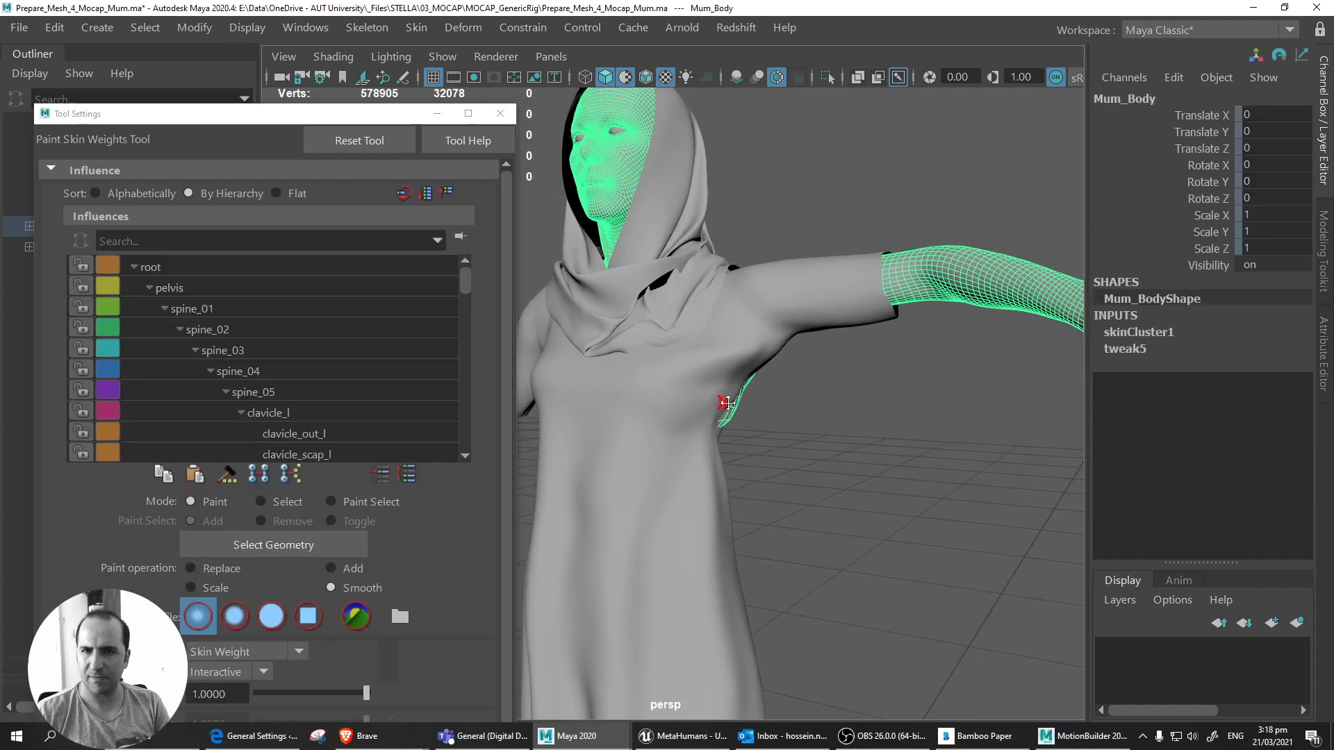
{"action": "left_click", "coordinate": [426, 56]}
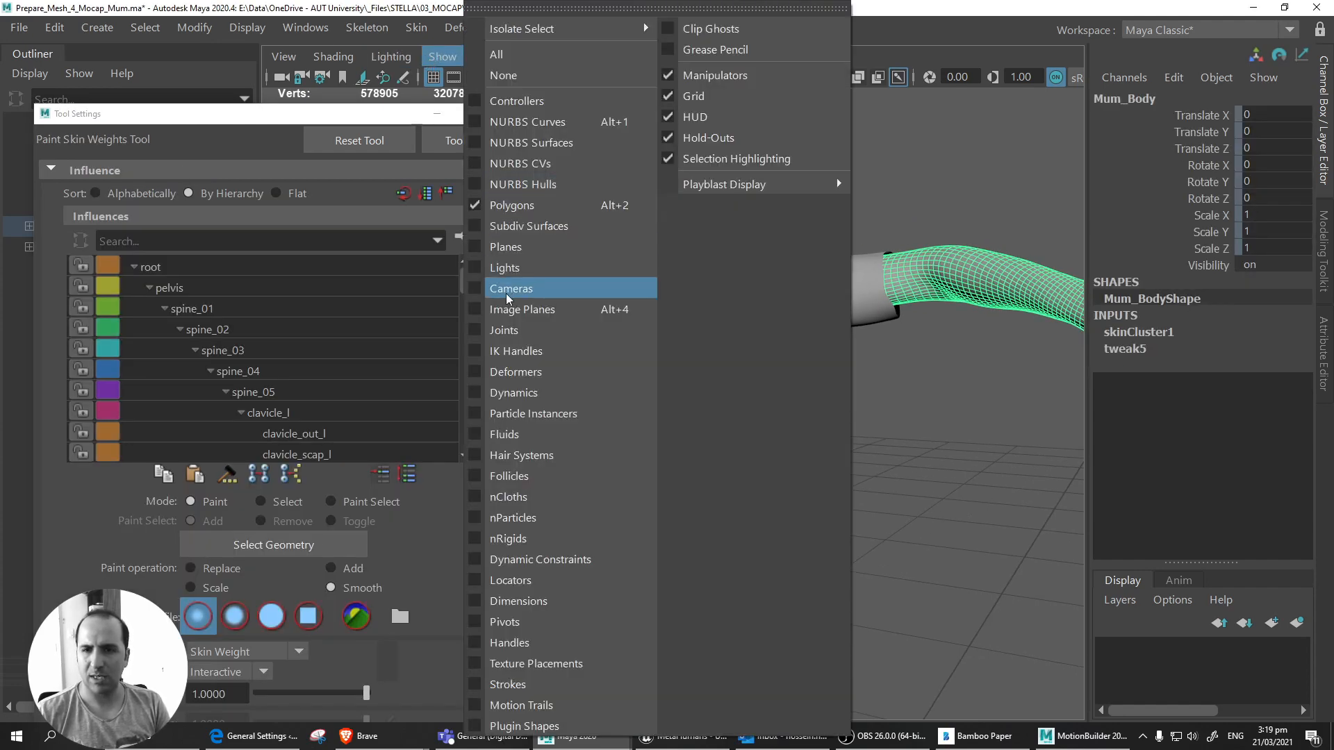
{"action": "left_click", "coordinate": [509, 332]}
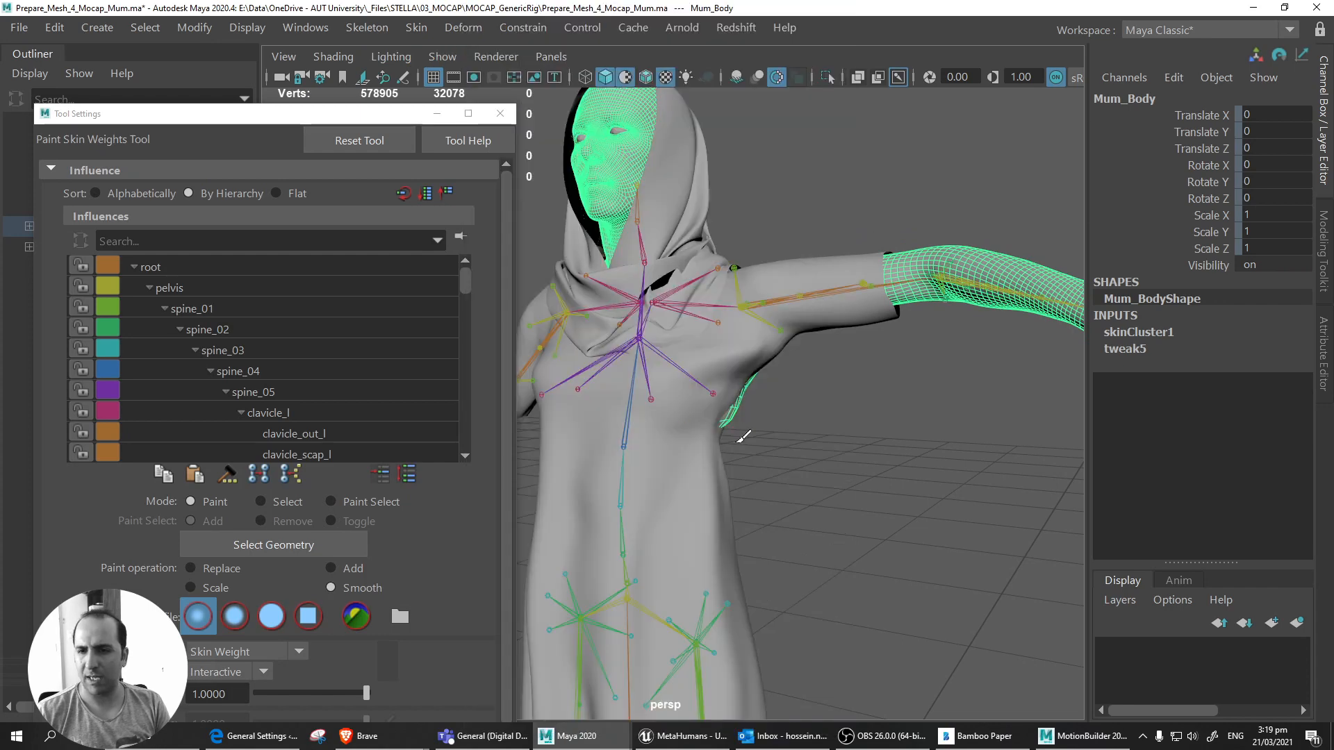
{"action": "right_click", "coordinate": [624, 439]}
{"action": "left_click", "coordinate": [621, 196]}
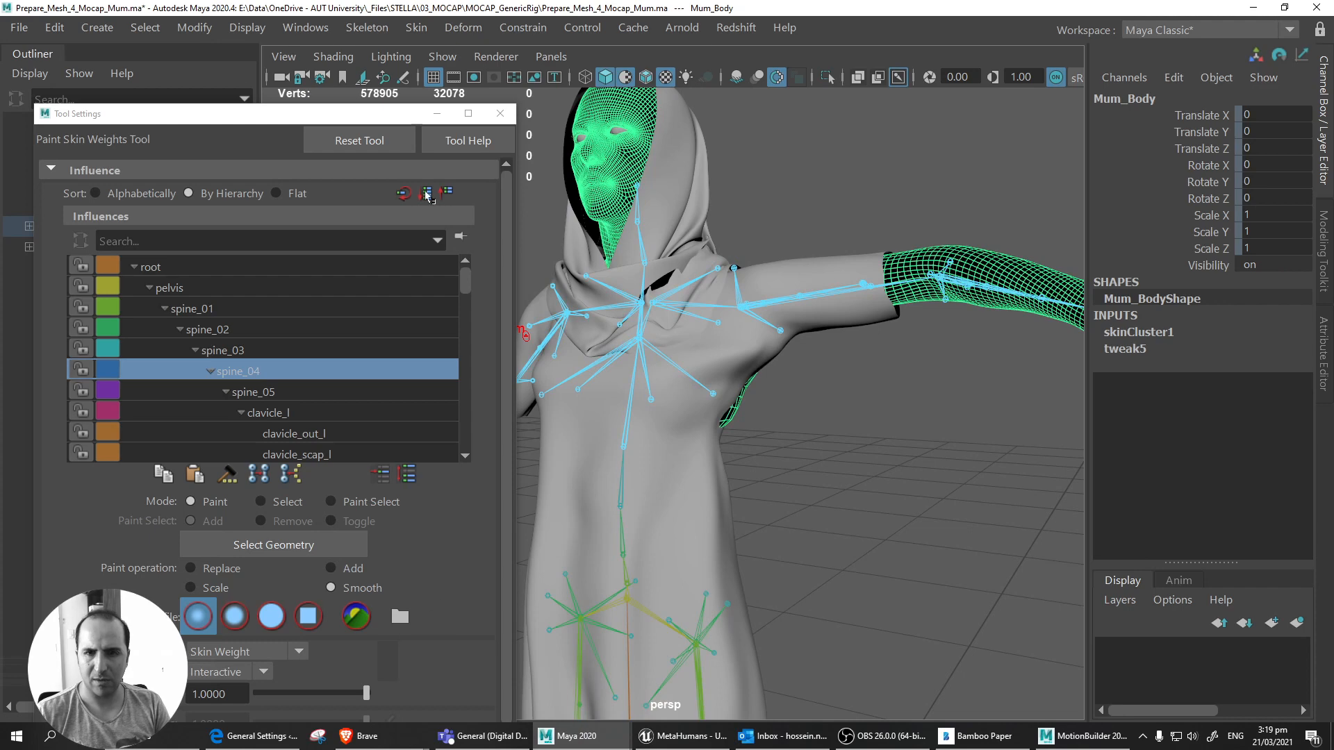
Reposition and narrow the tool settings window, and flood-smooth the spine_04 weights on Mum_Body.
{"action": "left_click_drag", "start_coordinate": [376, 105], "coordinate": [395, 73]}
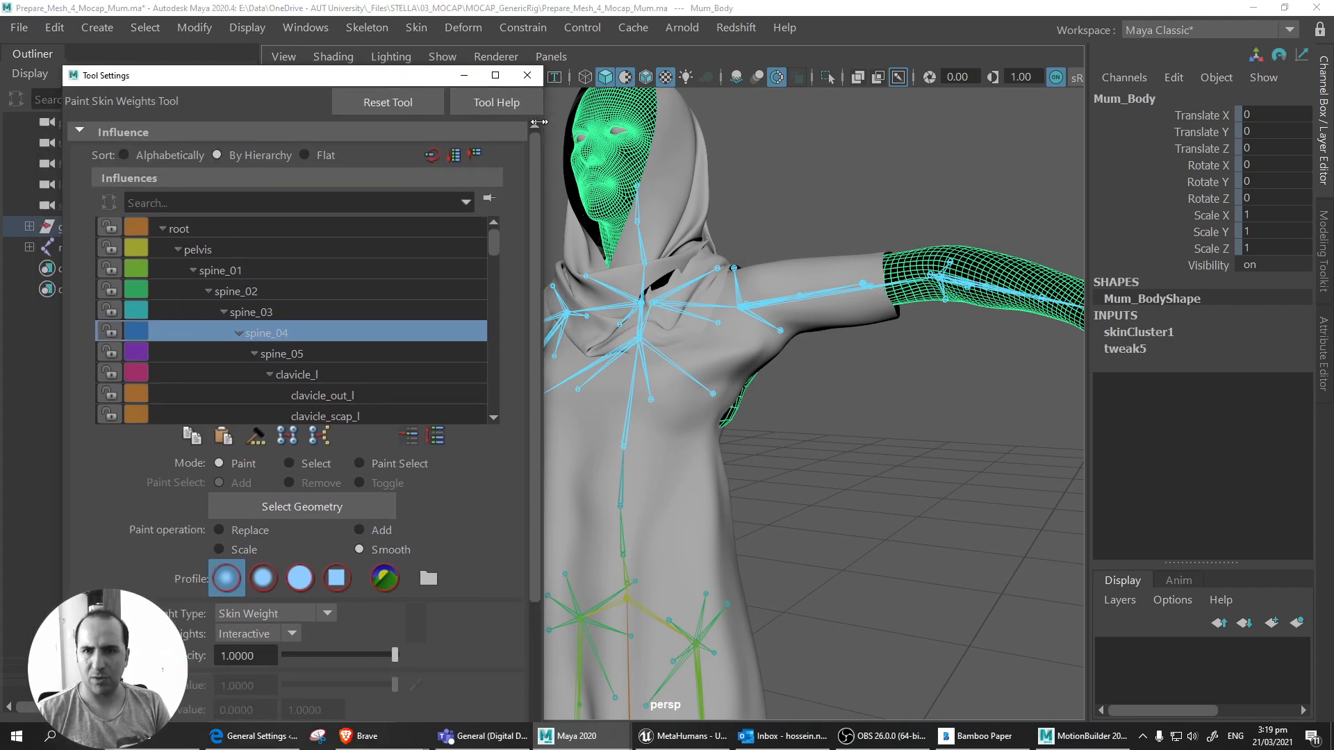
{"action": "left_click_drag", "start_coordinate": [543, 121], "coordinate": [448, 129]}
{"action": "left_click_drag", "start_coordinate": [337, 80], "coordinate": [366, 16]}
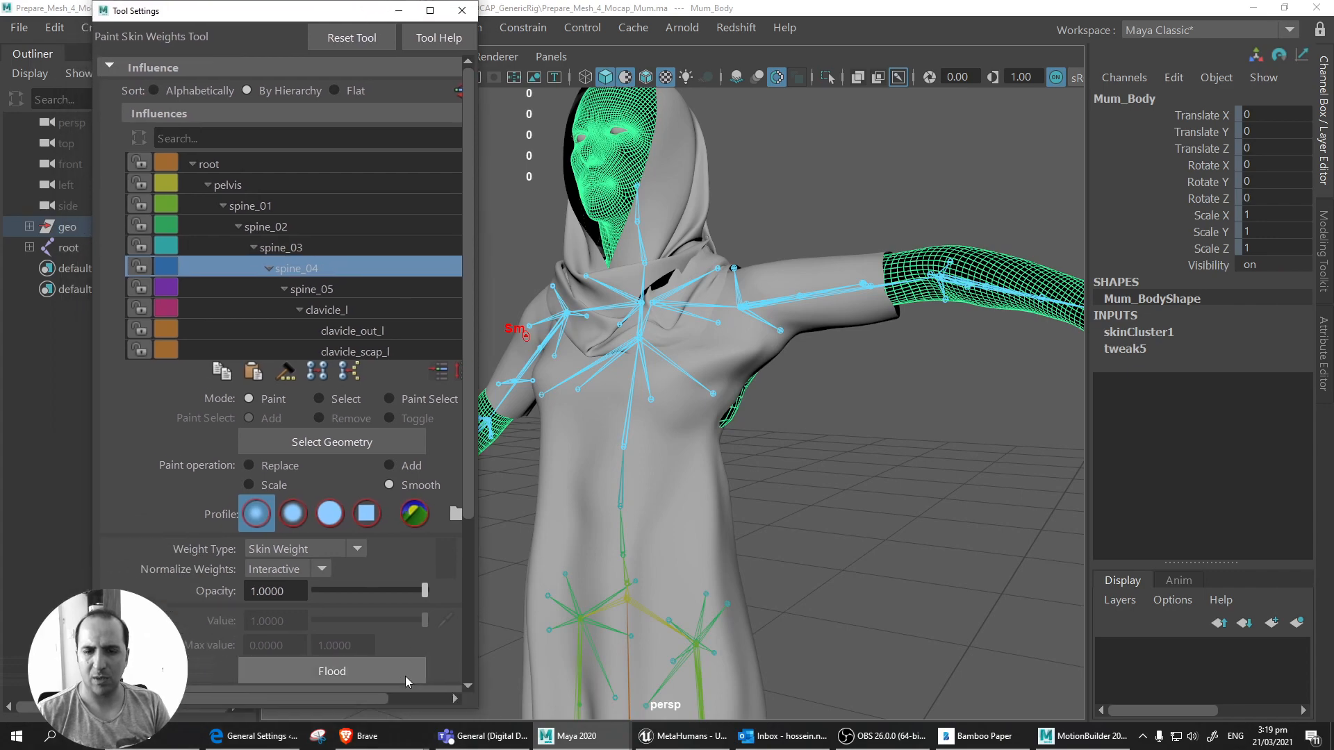
{"action": "left_click", "coordinate": [388, 671]}
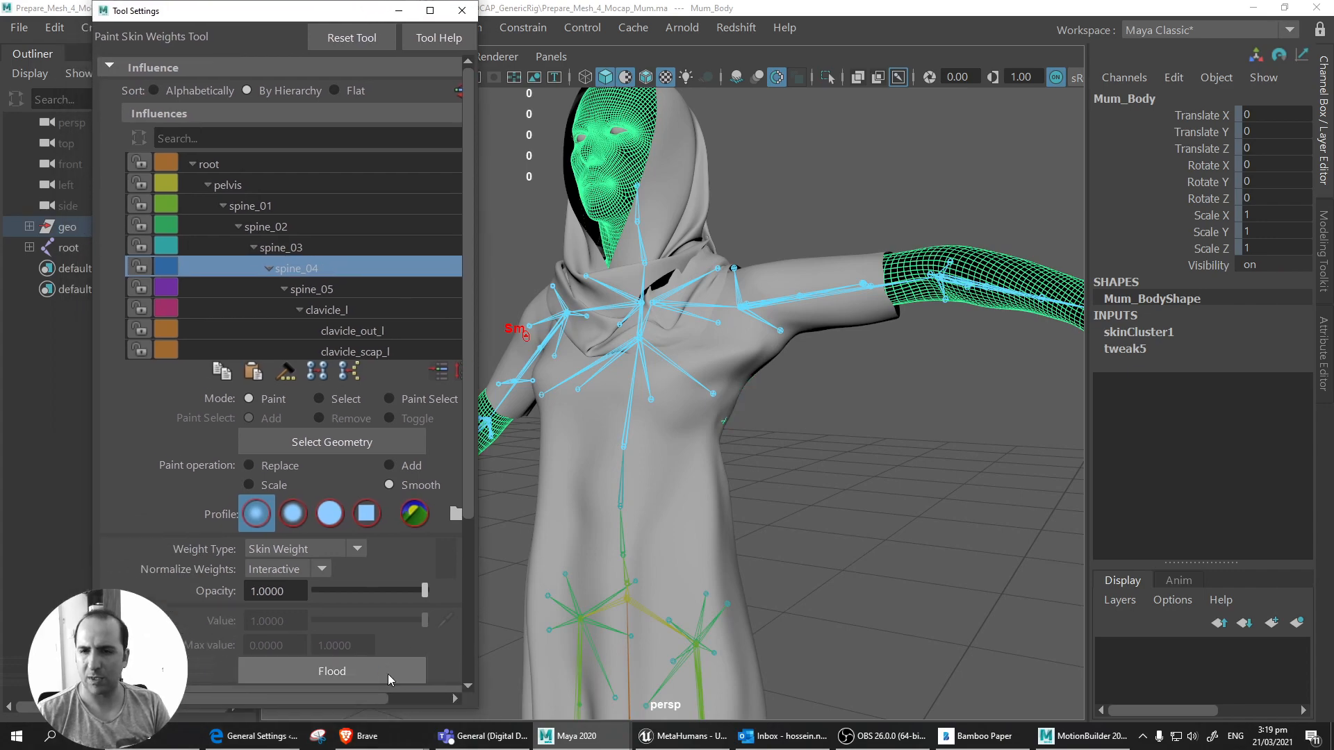
{"action": "mouse_move", "coordinate": [820, 517]}
{"action": "left_mouse_down", "text": "alt"}
{"action": "mouse_move", "coordinate": [631, 491]}
{"action": "mouse_move", "coordinate": [832, 514]}
{"action": "left_mouse_up", "text": "alt"}
{"action": "right_click_drag", "start_coordinate": [832, 512], "coordinate": [770, 463], "text": "alt"}
{"action": "left_click_drag", "start_coordinate": [770, 463], "coordinate": [805, 491], "text": "alt"}
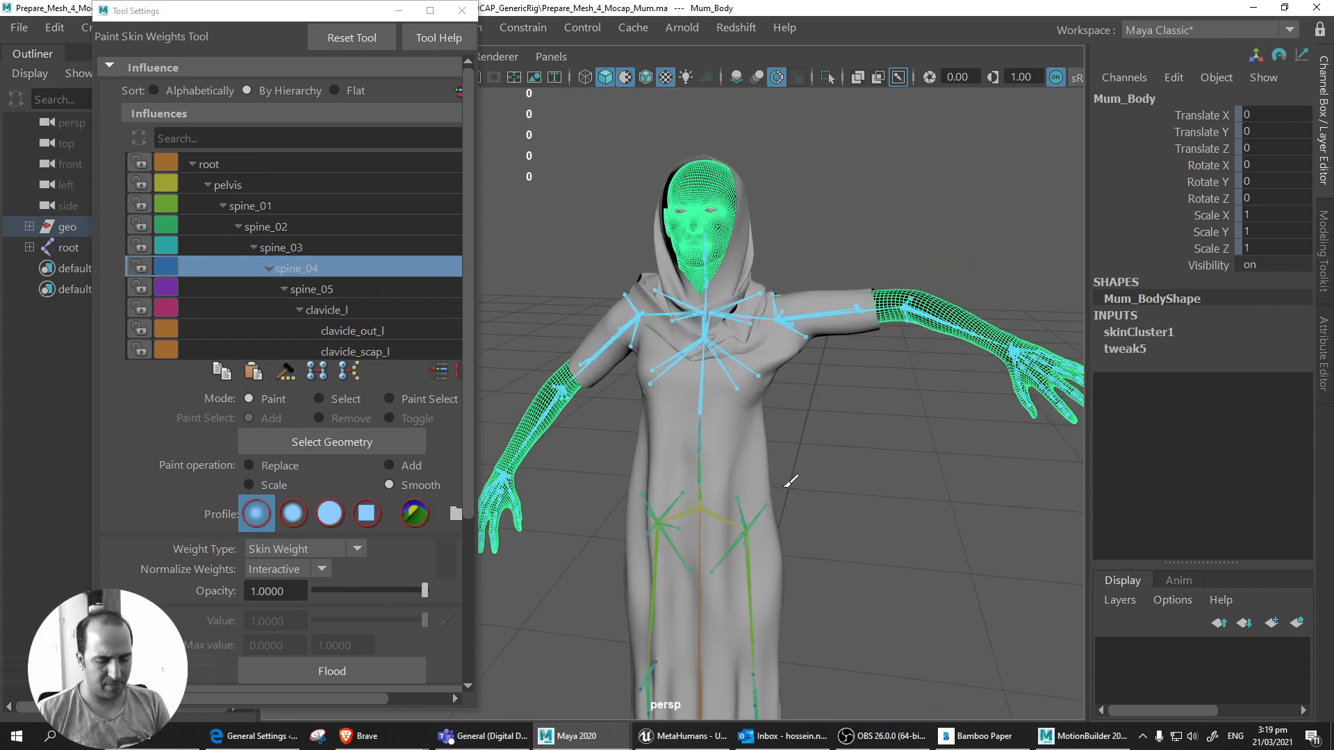
Select the upperarm_l joint and set its Rotate Y to 0.
{"action": "key", "text": "q"}
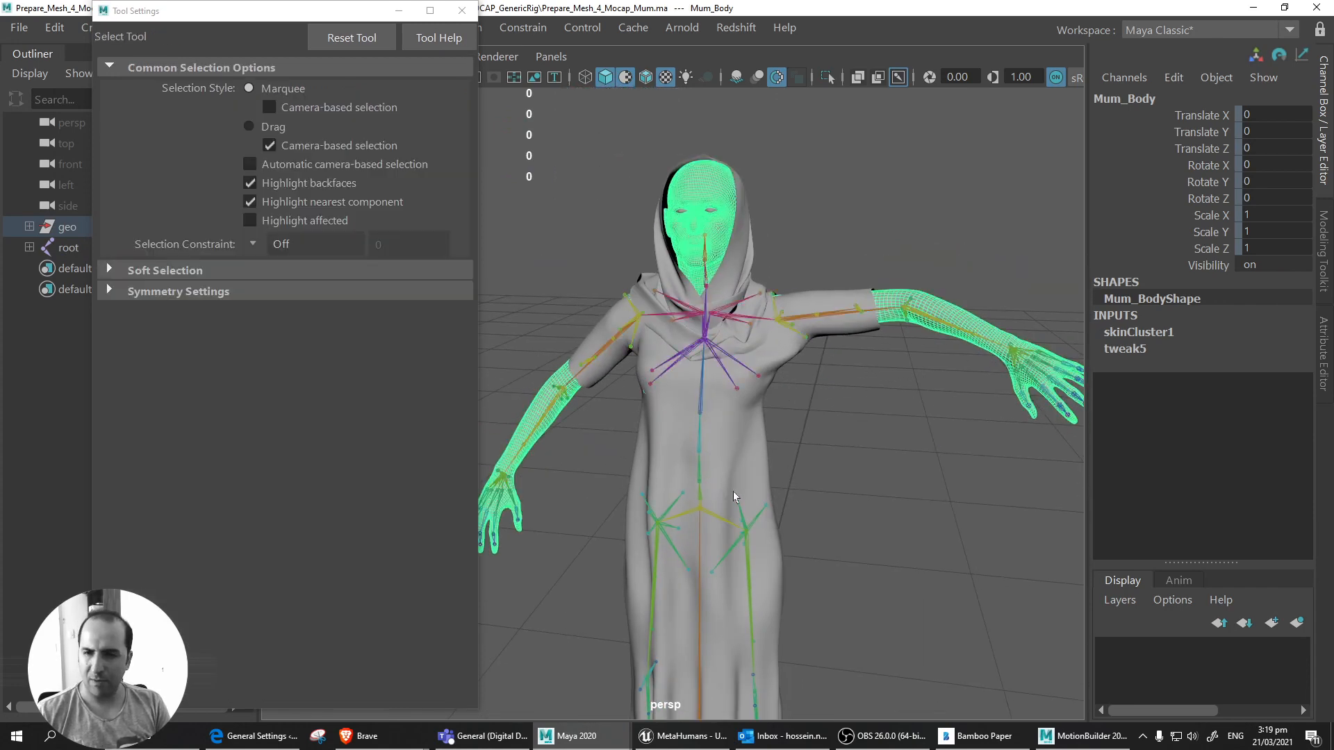
{"action": "left_click", "coordinate": [788, 321]}
{"action": "left_click_drag", "start_coordinate": [822, 403], "coordinate": [831, 389], "text": "alt"}
{"action": "left_click", "coordinate": [797, 336]}
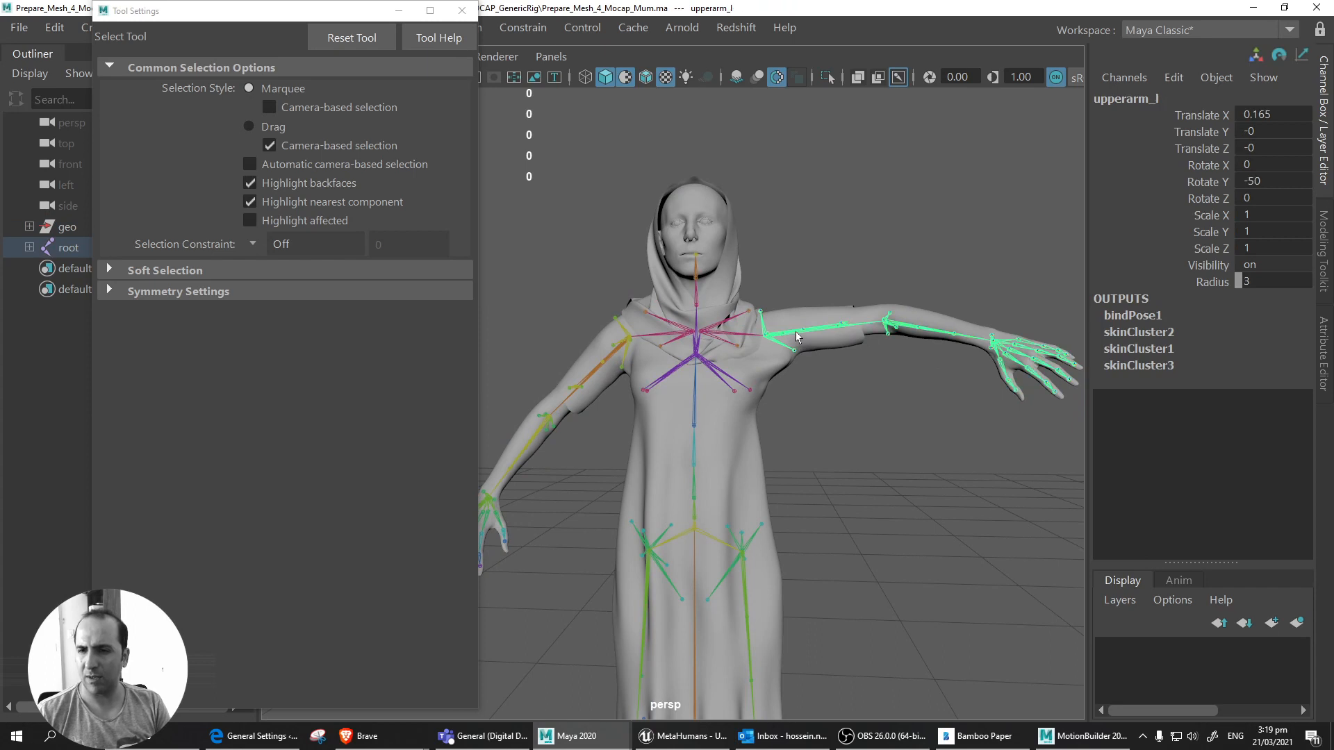
{"action": "double_click", "coordinate": [1279, 182]}
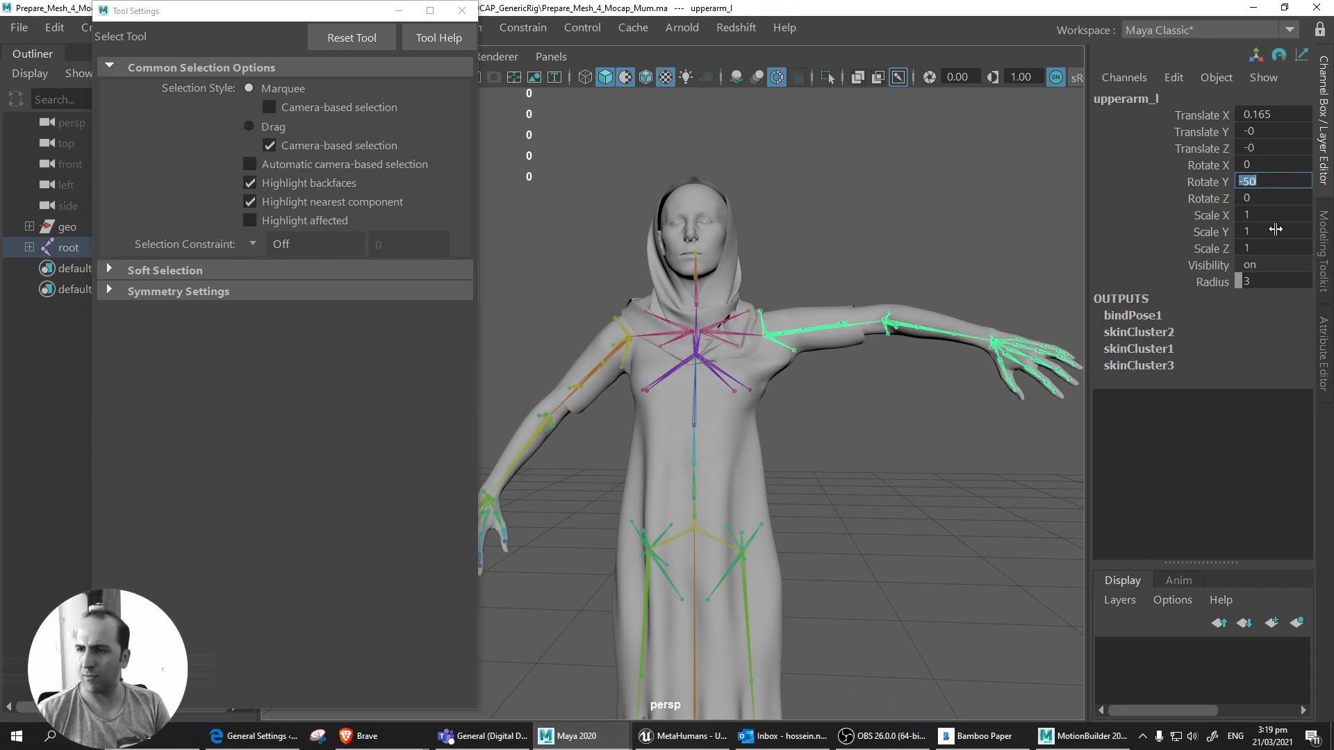
{"action": "type", "text": "0"}
{"action": "key", "text": "Return"}
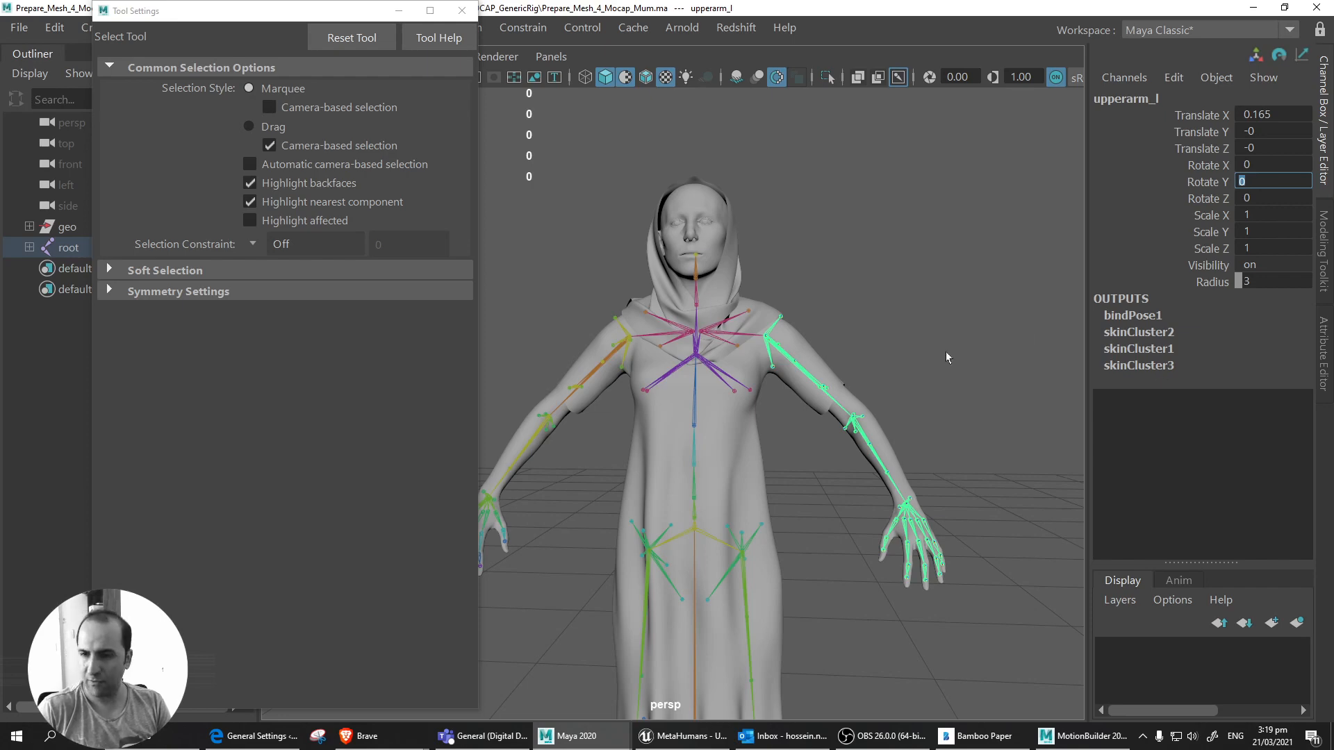
{"action": "left_click_drag", "start_coordinate": [946, 358], "coordinate": [812, 394], "text": "alt"}
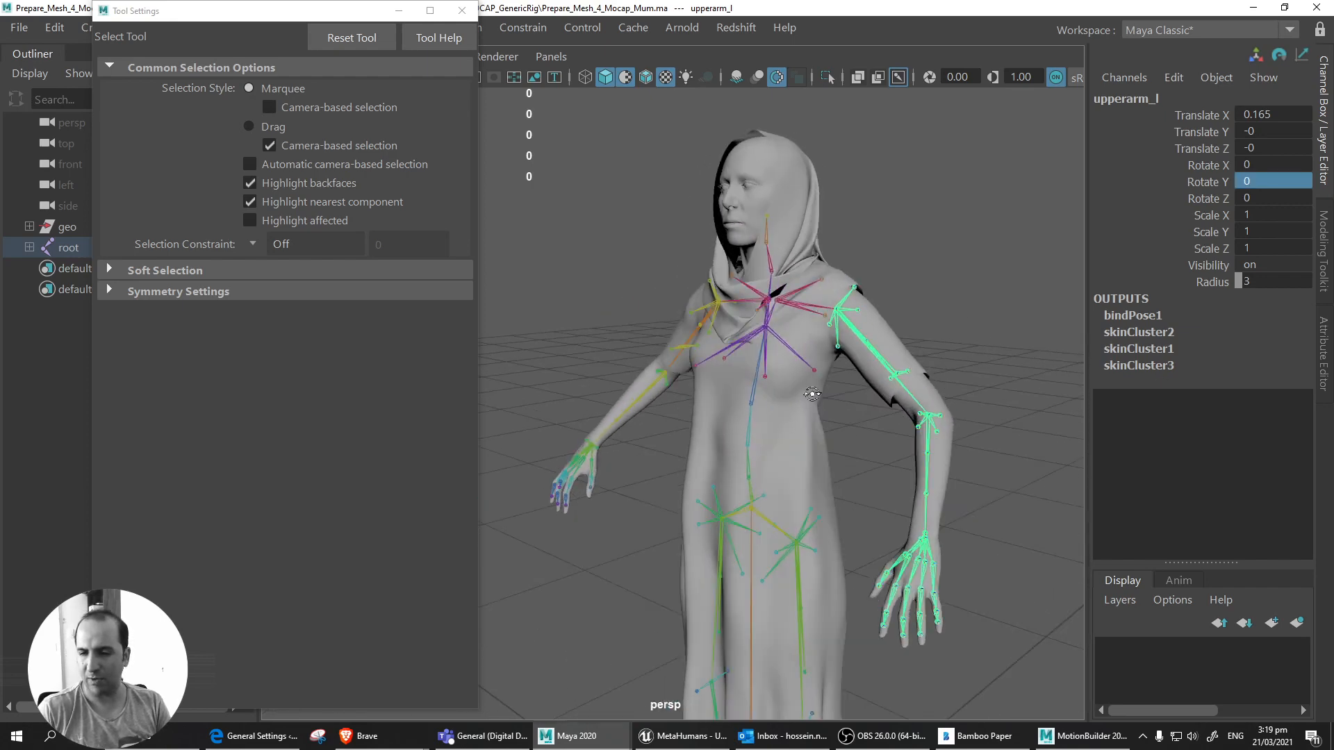